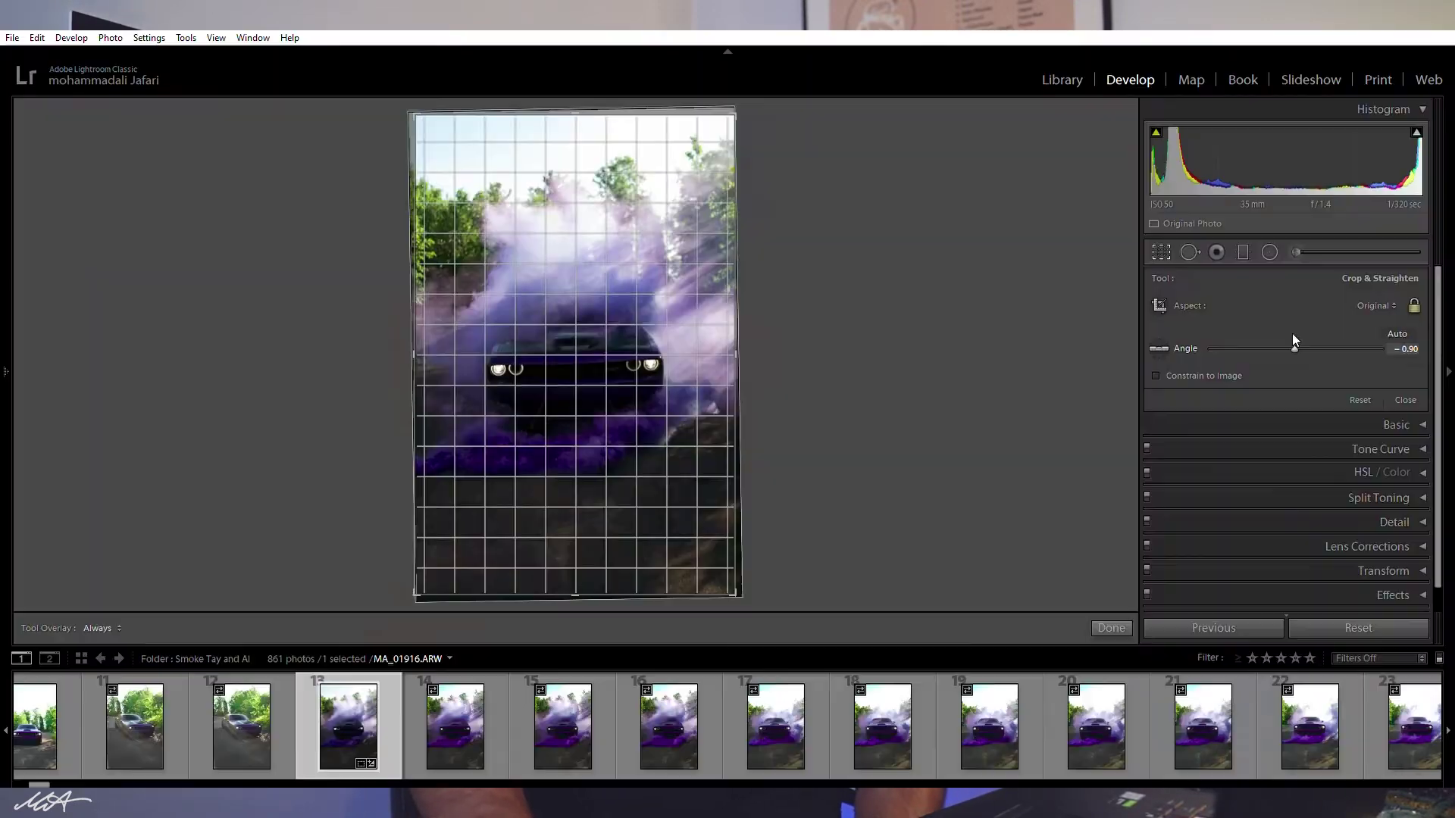
Reset the straighten angle to 0.00 and resize the crop frame, first freely and then with its aspect ratio locked.
double_click(1293, 343)
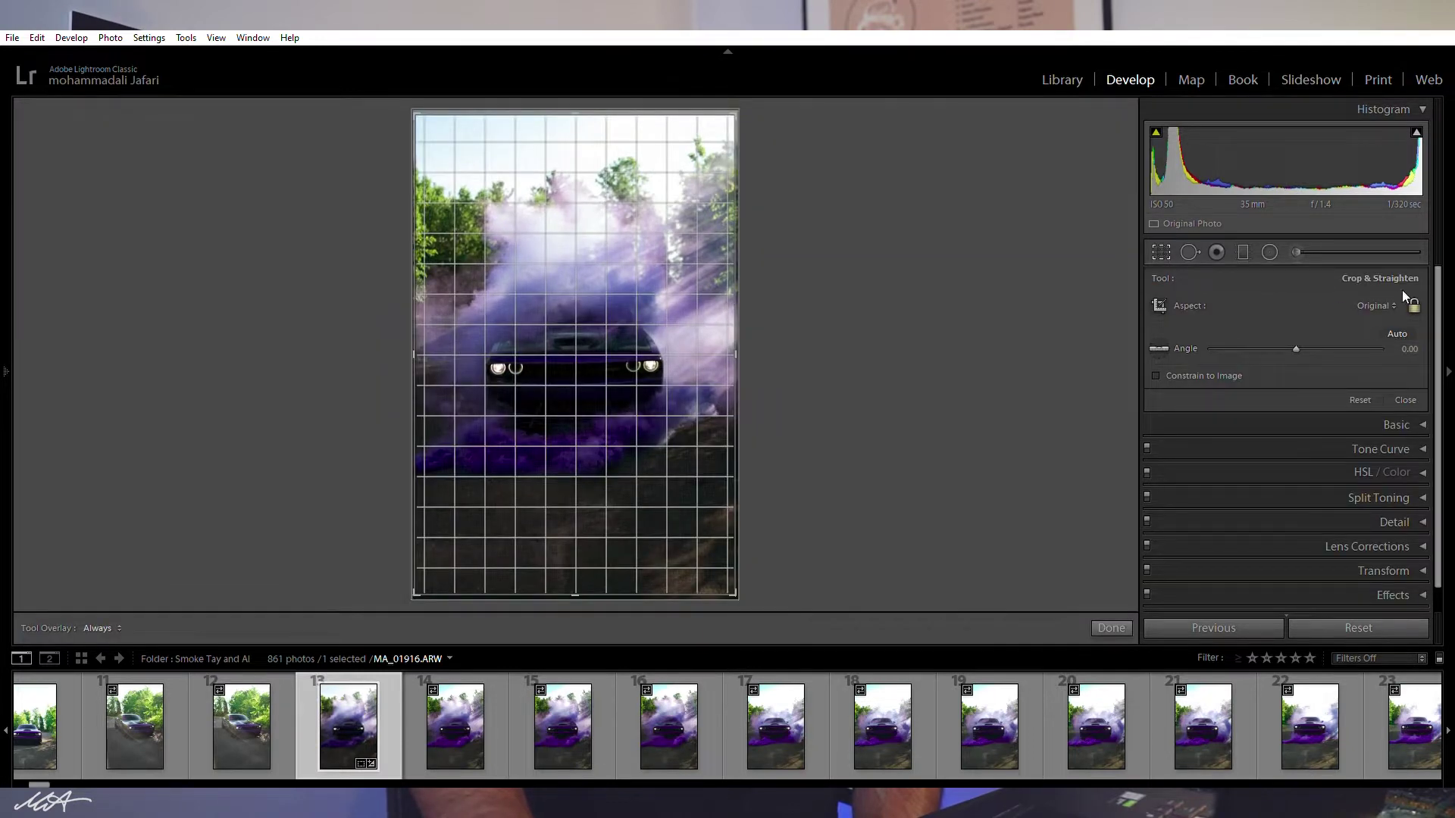
left_click_drag(622, 113, 611, 84)
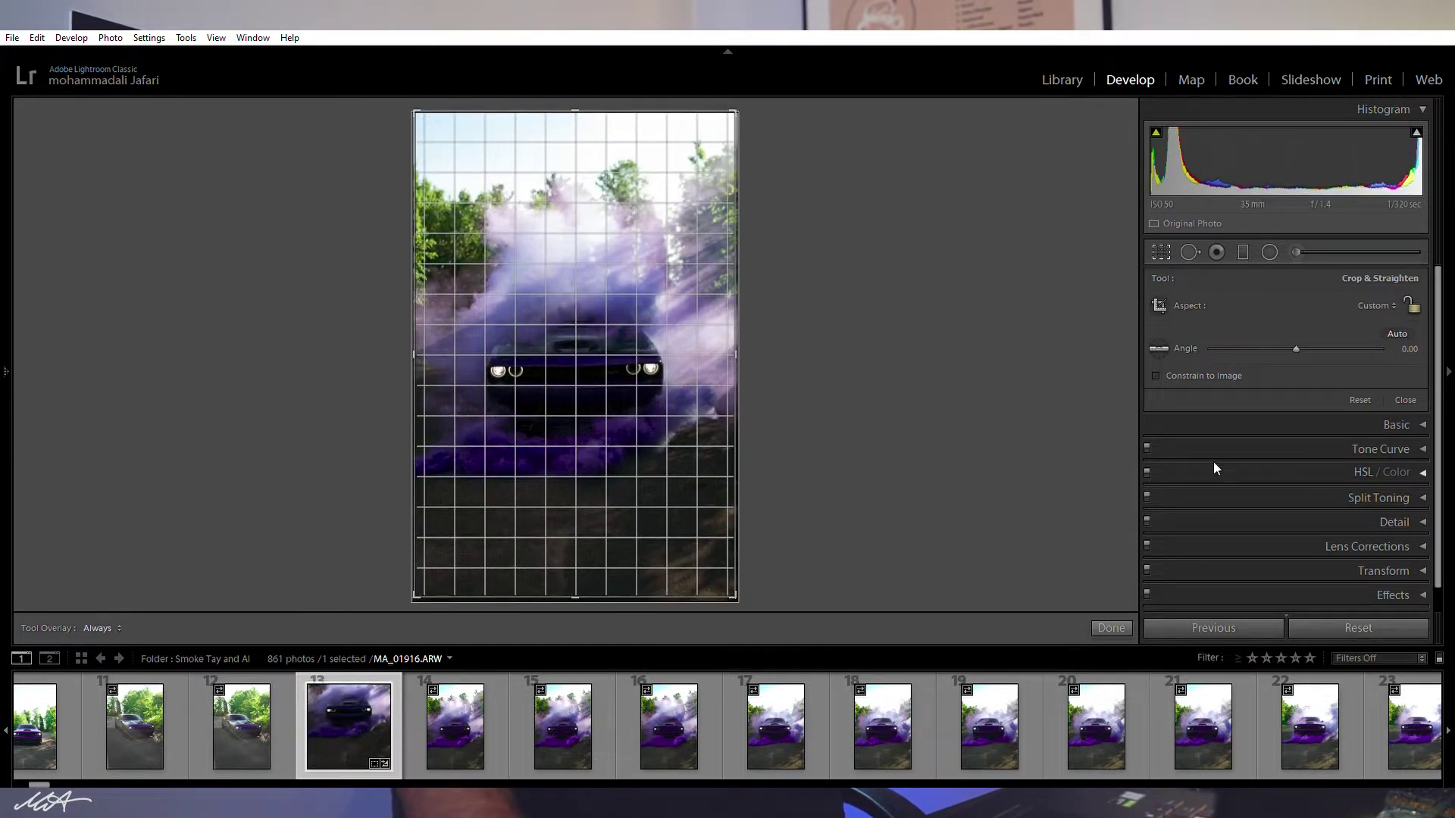
left_click(1413, 305)
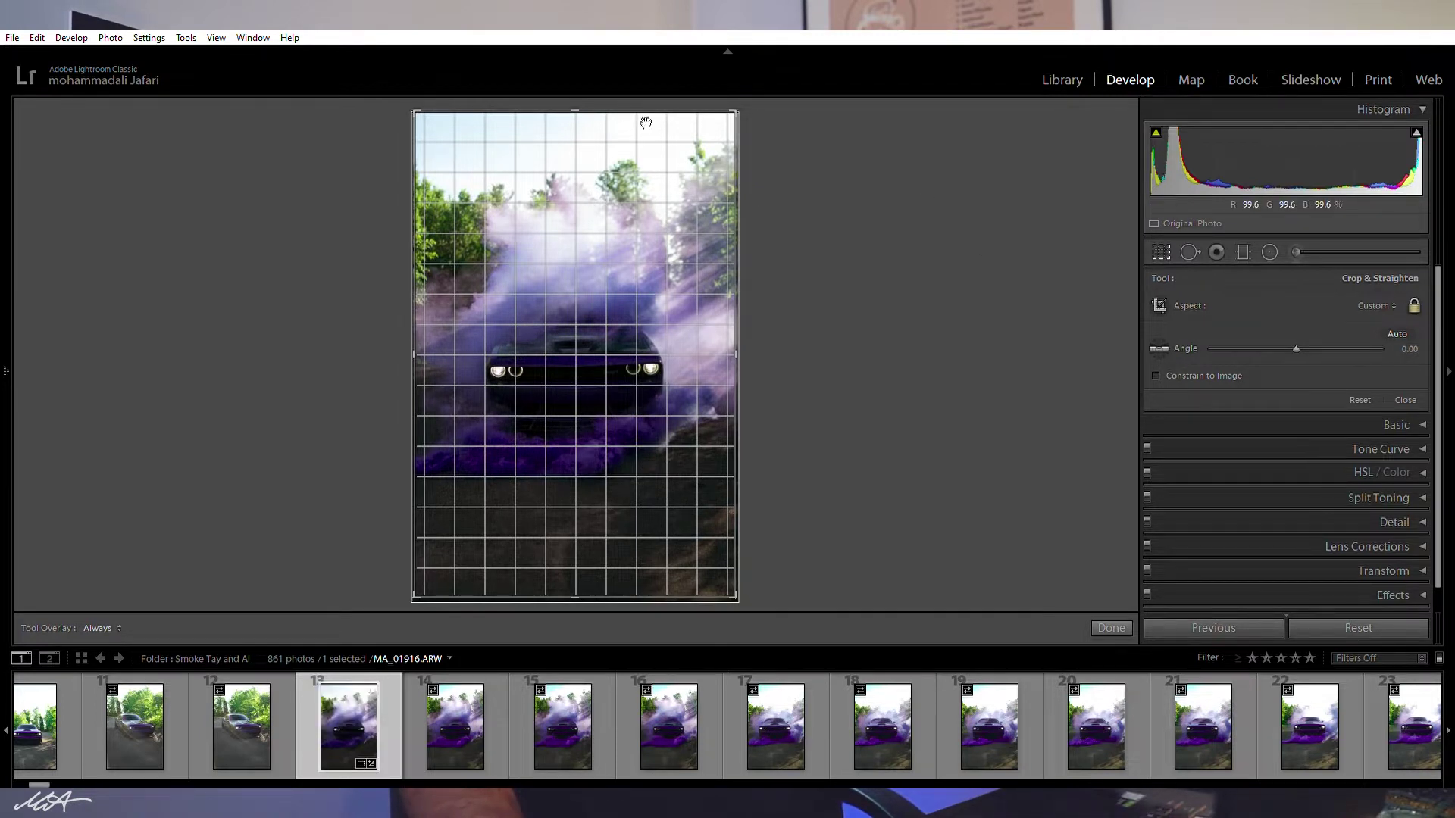
left_click_drag(642, 113, 642, 127)
left_click_drag(642, 242, 638, 262)
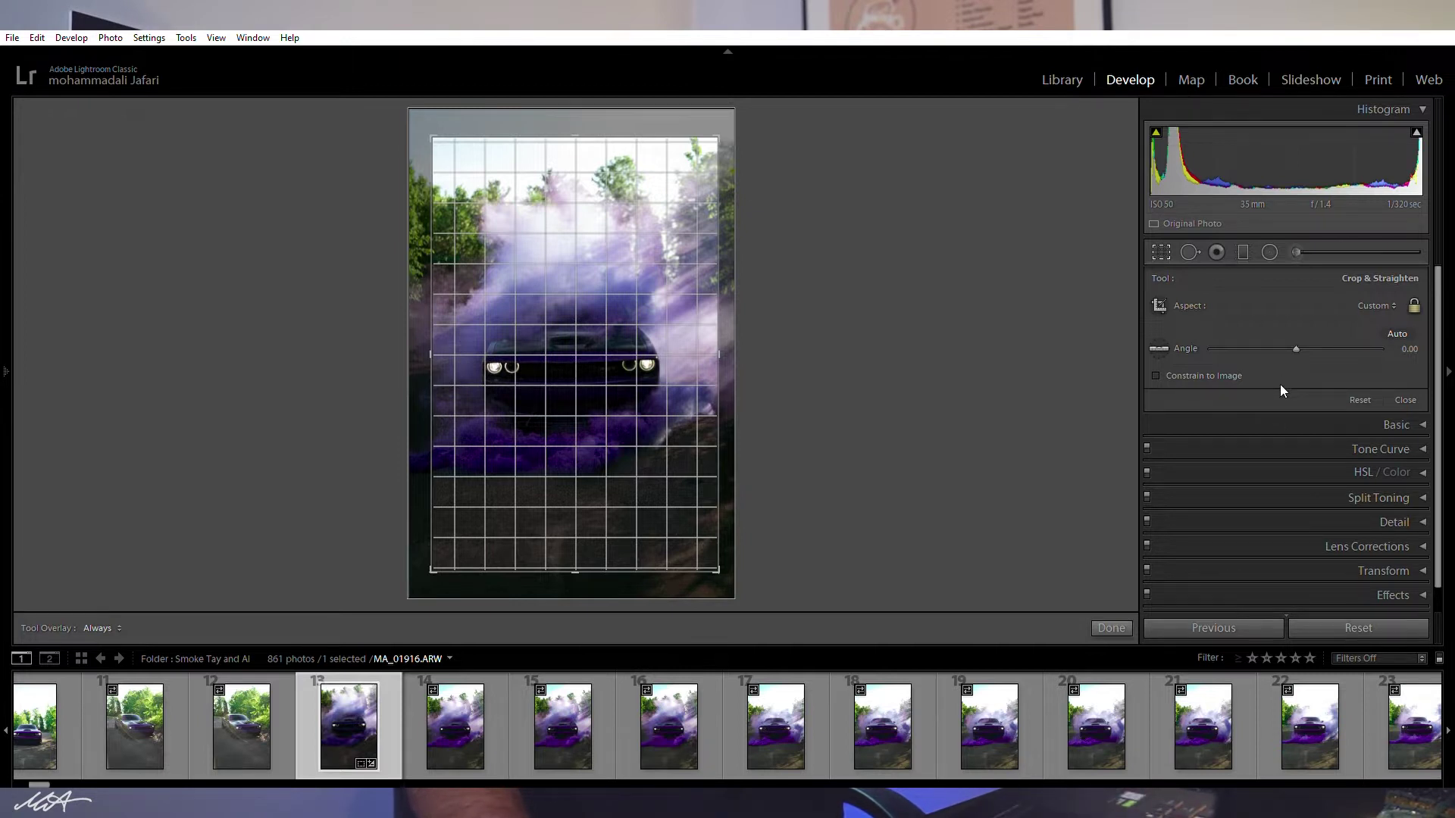
Change the crop aspect to 4 x 5 / 8 x 10, enlarge the frame to the photo's full width and apply it.
key("shift+a")
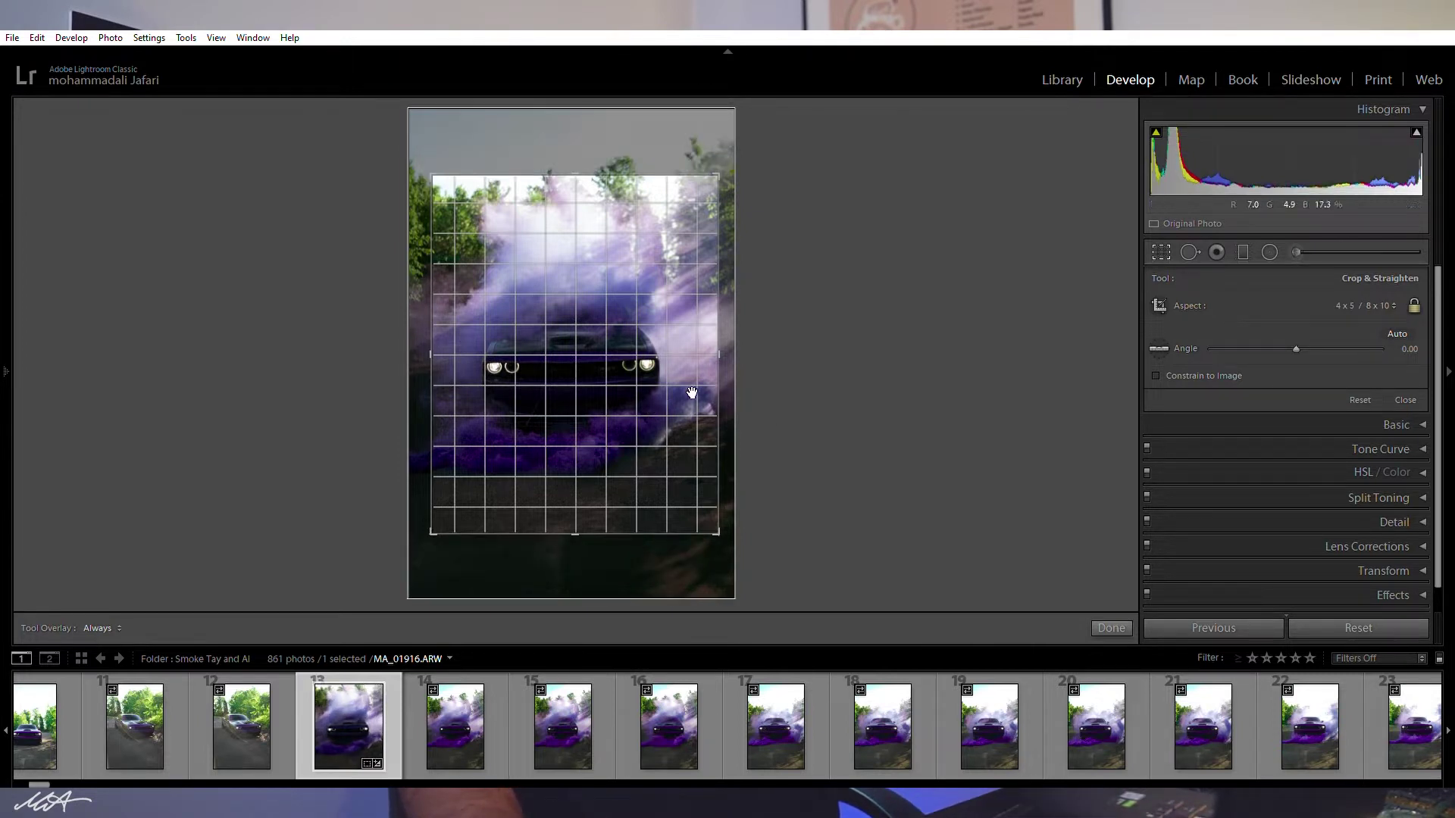
left_click_drag(623, 179, 617, 137)
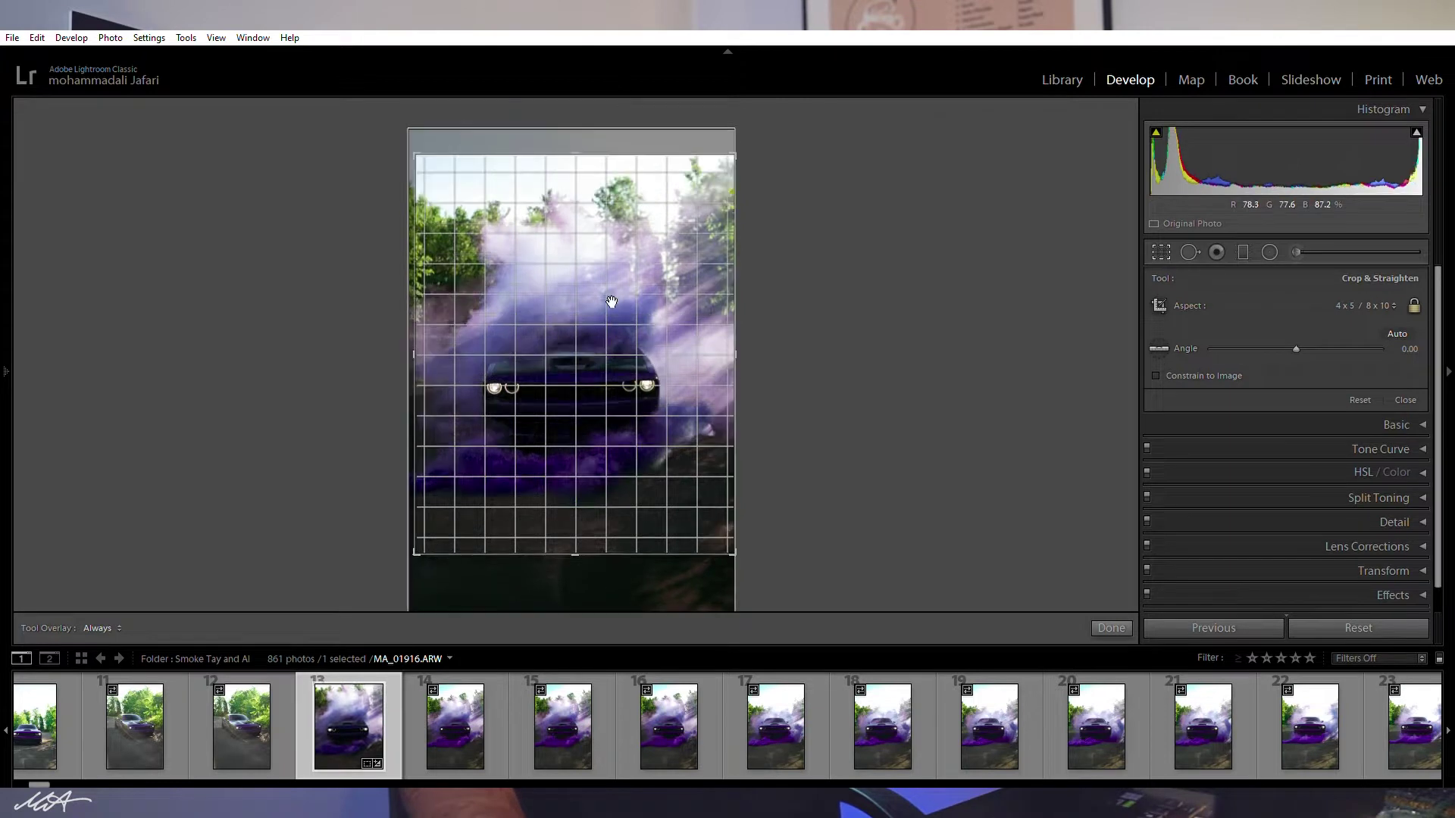
left_click_drag(577, 307, 575, 303)
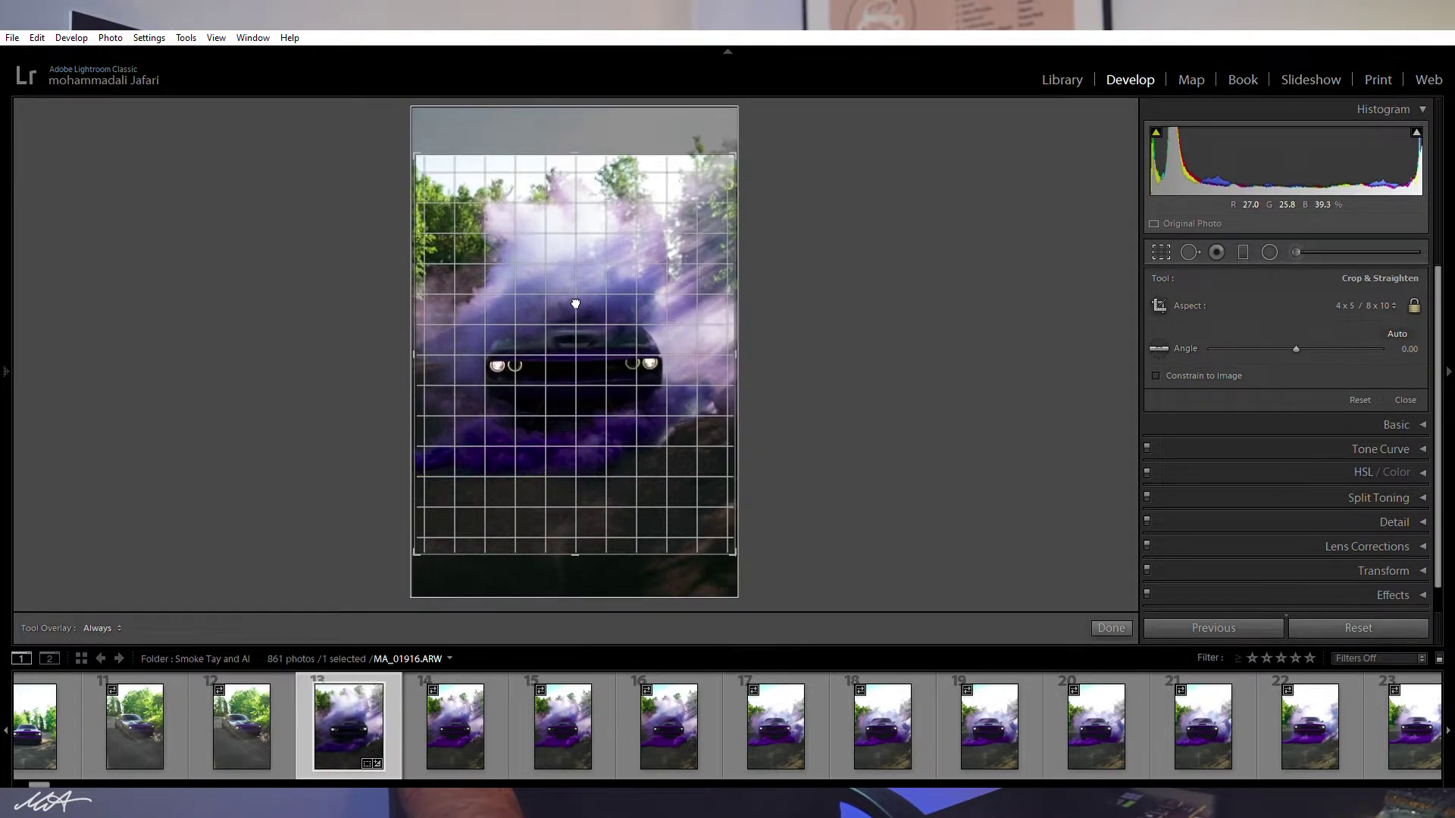
left_click_drag(581, 164, 581, 113)
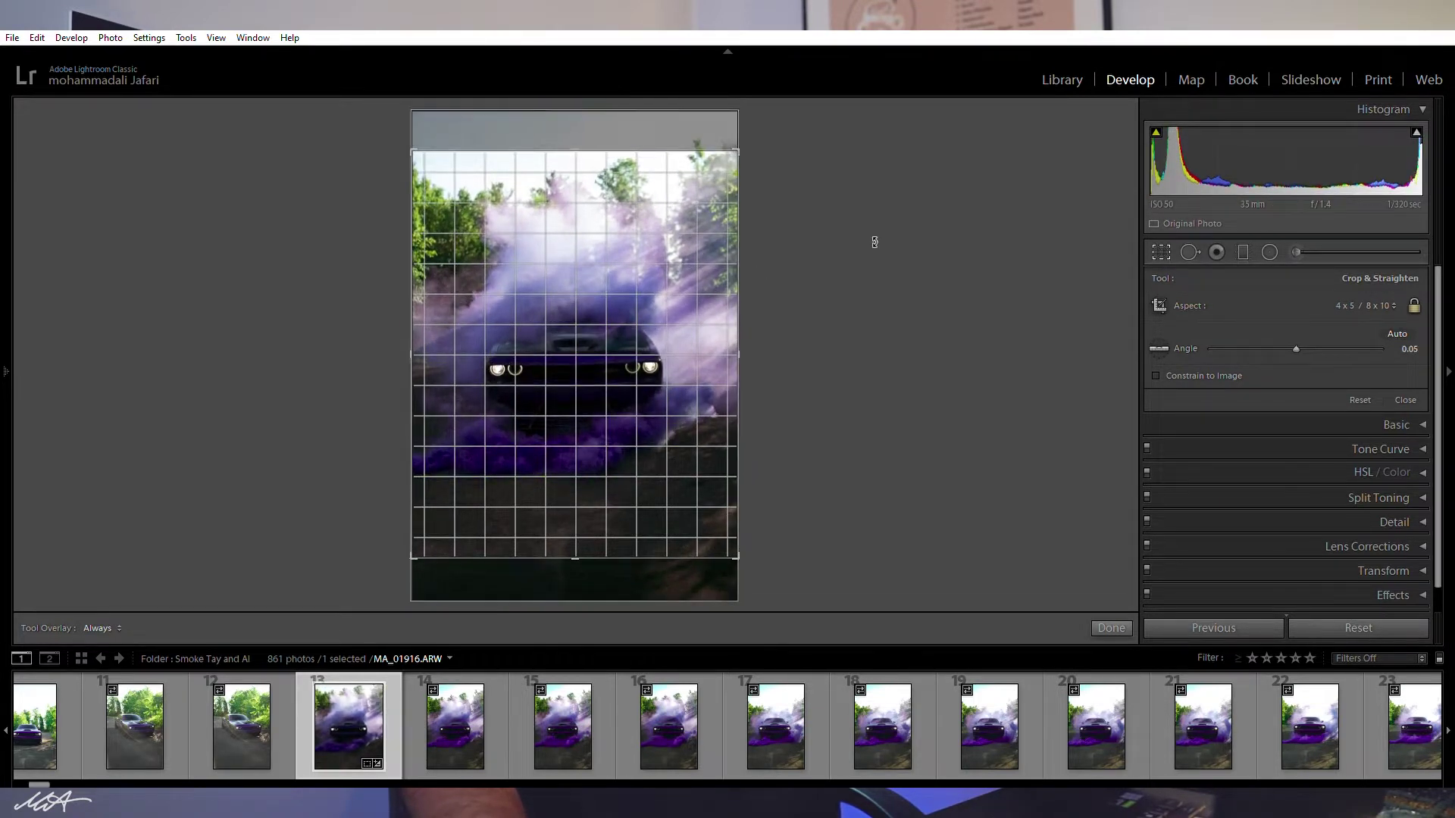
key("Return")
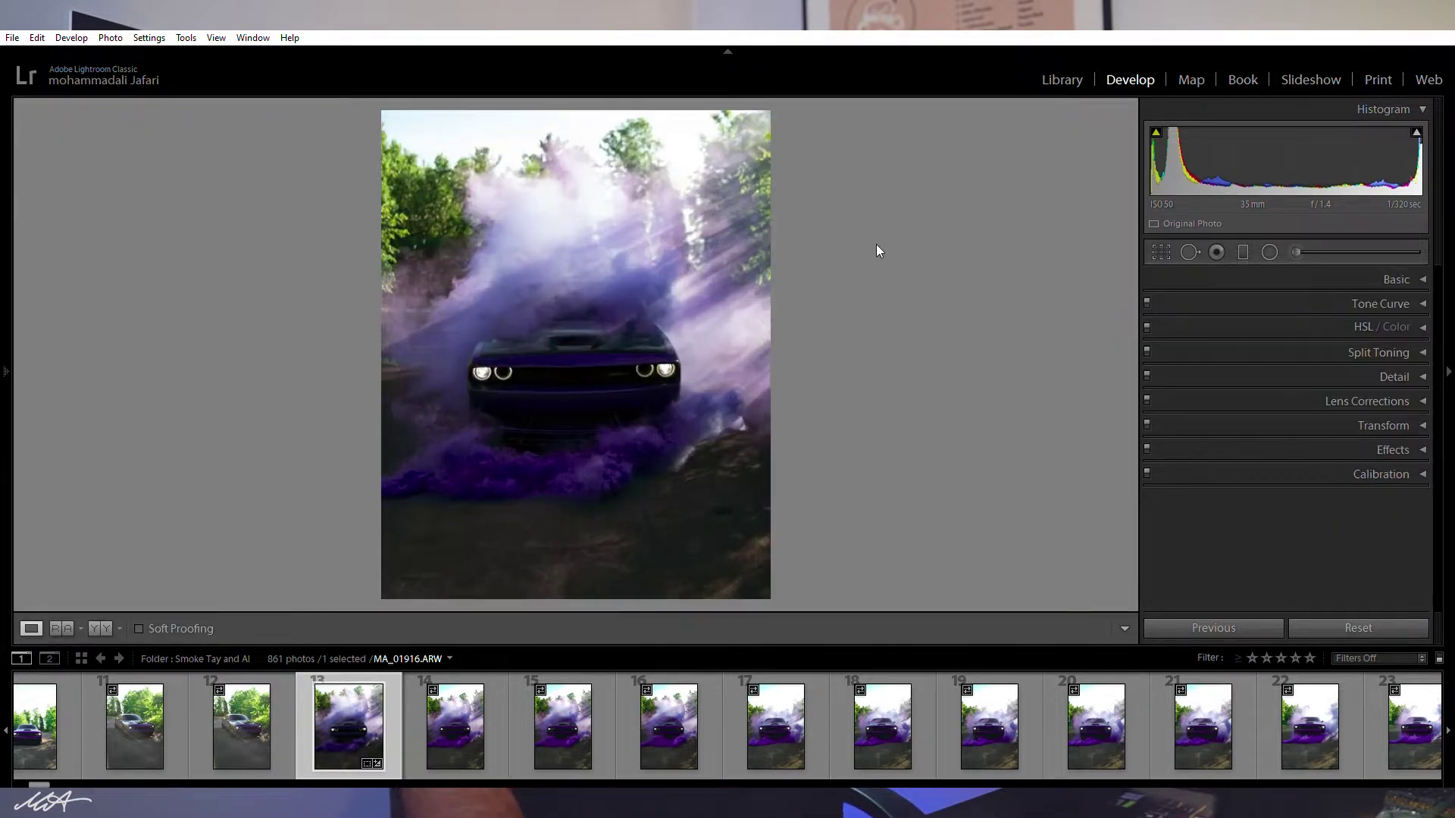
Reposition the photo within the 4 x 5 crop frame so the car sits slightly lower in the composition.
left_click(1160, 250)
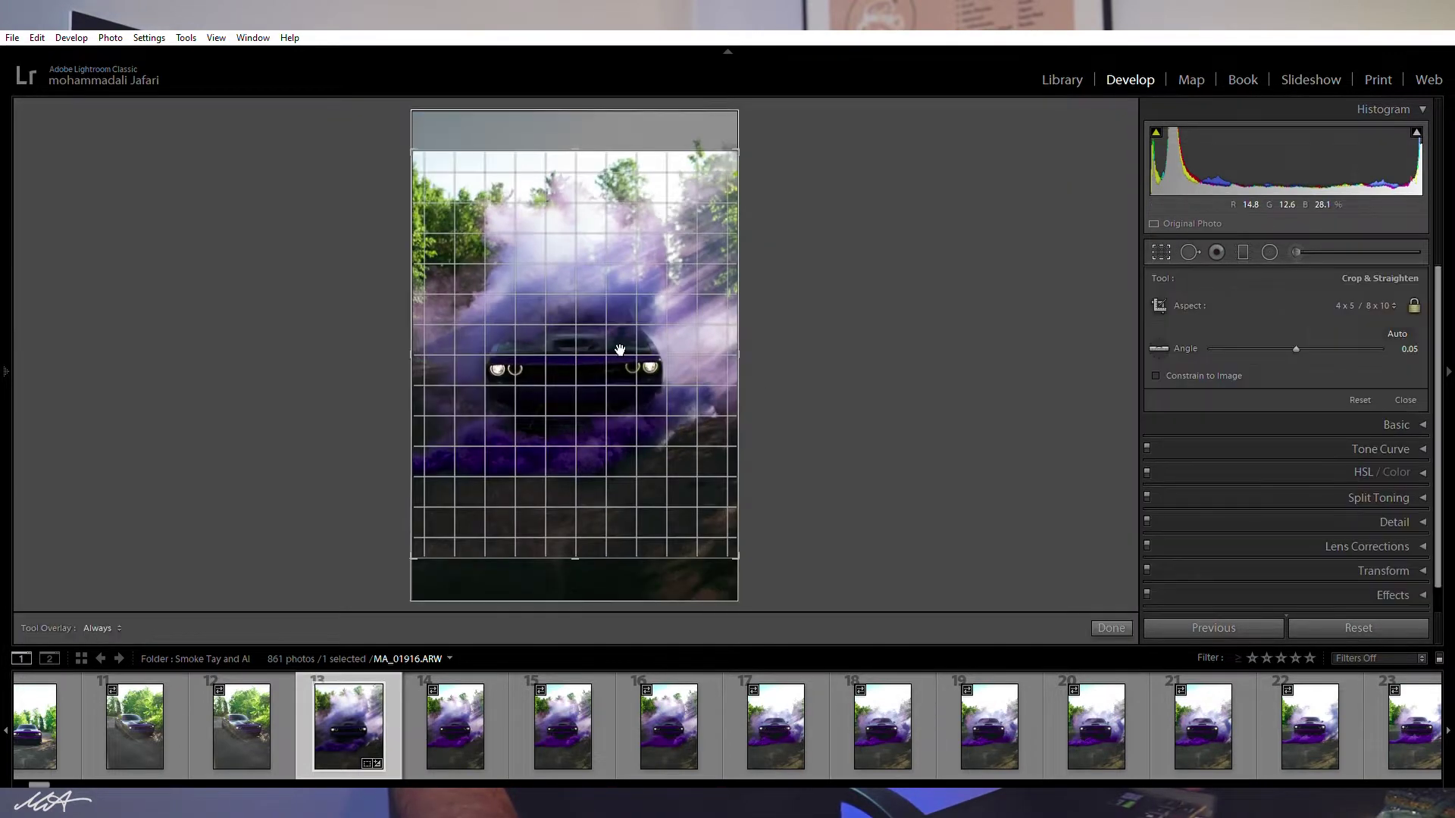
left_click_drag(617, 349, 617, 368)
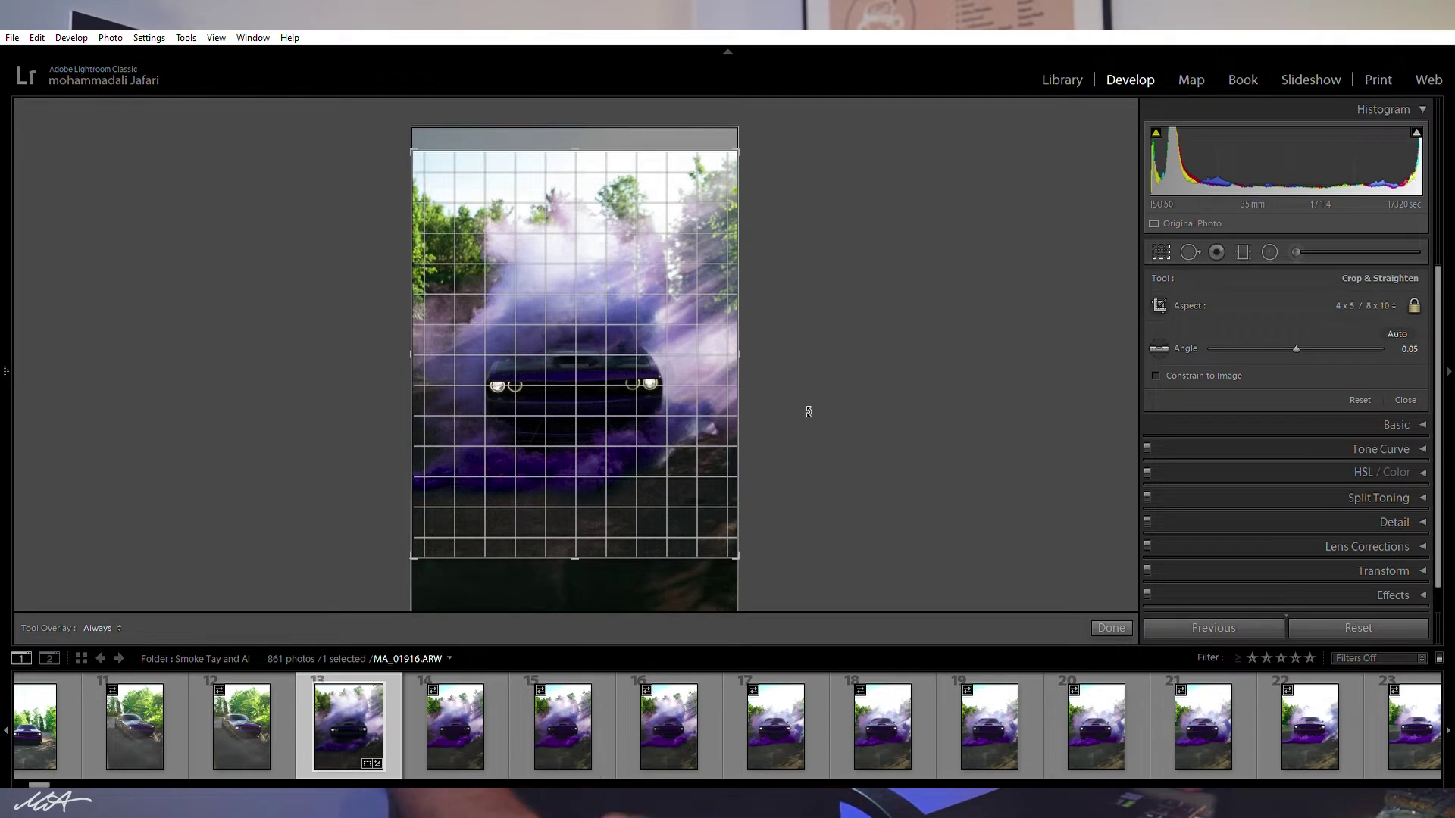
key("Return")
left_click(1161, 251)
left_click_drag(596, 292, 595, 328)
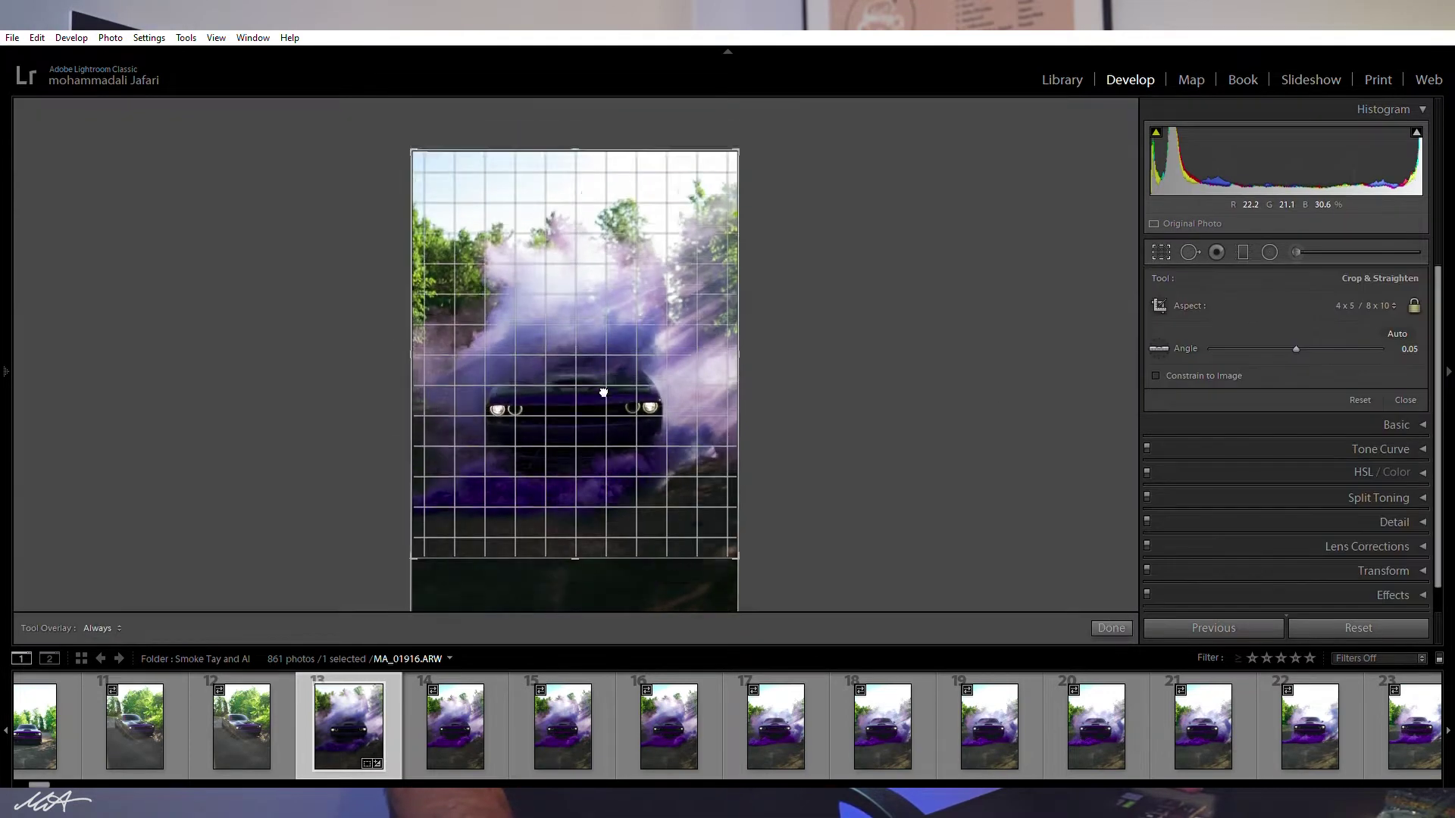
left_click_drag(595, 381, 595, 363)
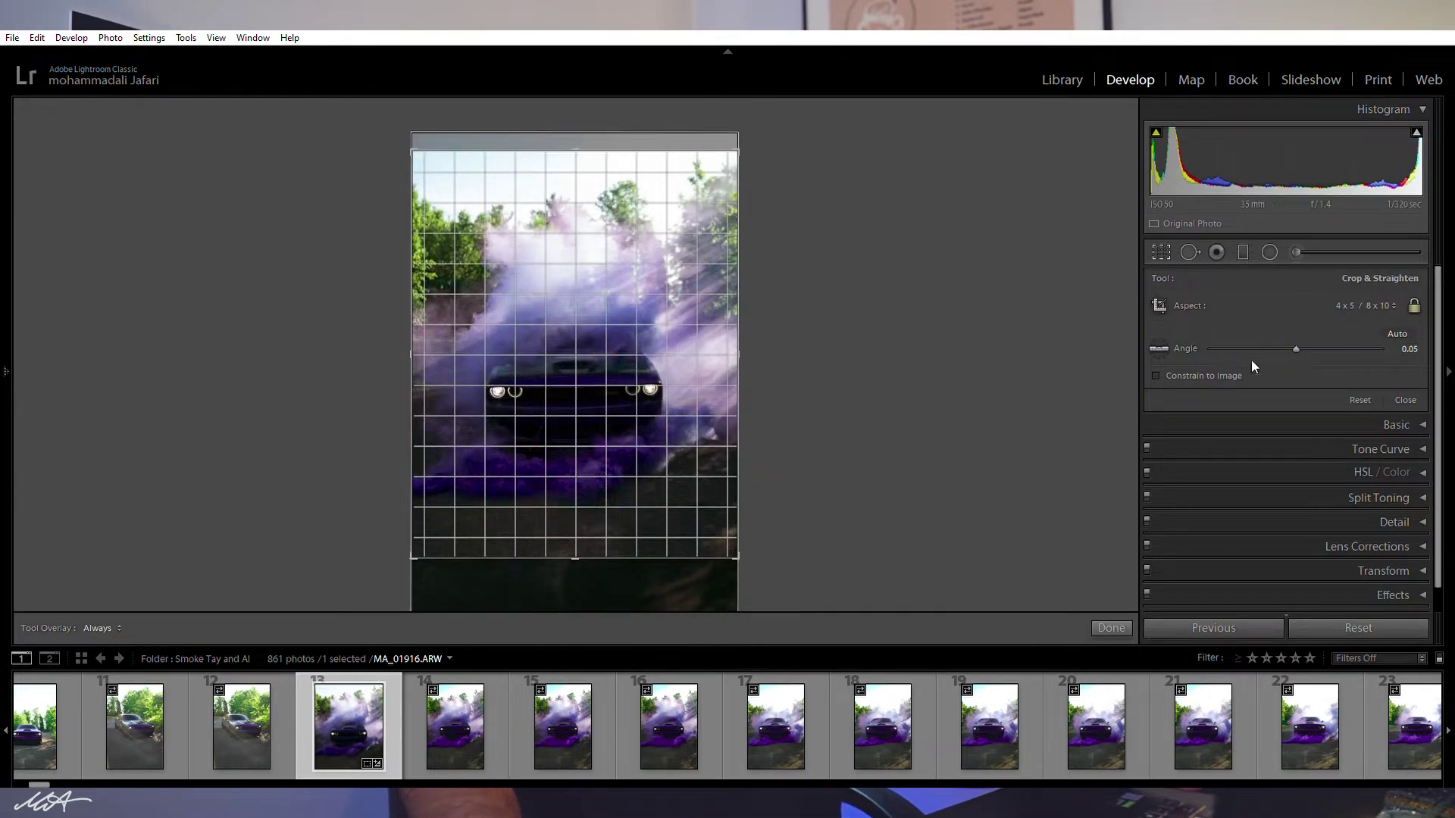
Rotate the photo to a straighten angle of about -0.30 and apply the crop.
left_click_drag(1294, 347, 1311, 347)
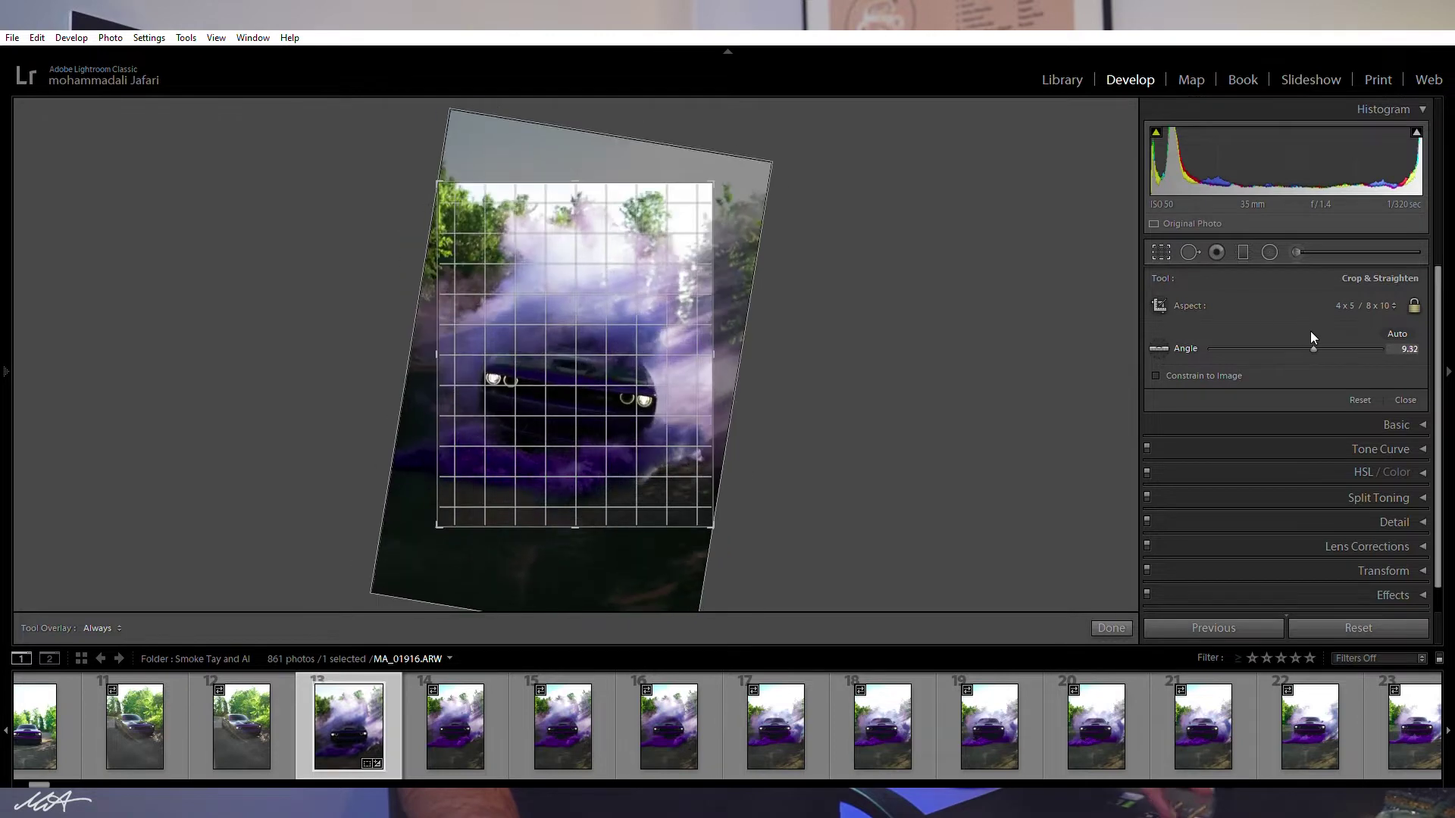
key("ctrl+z")
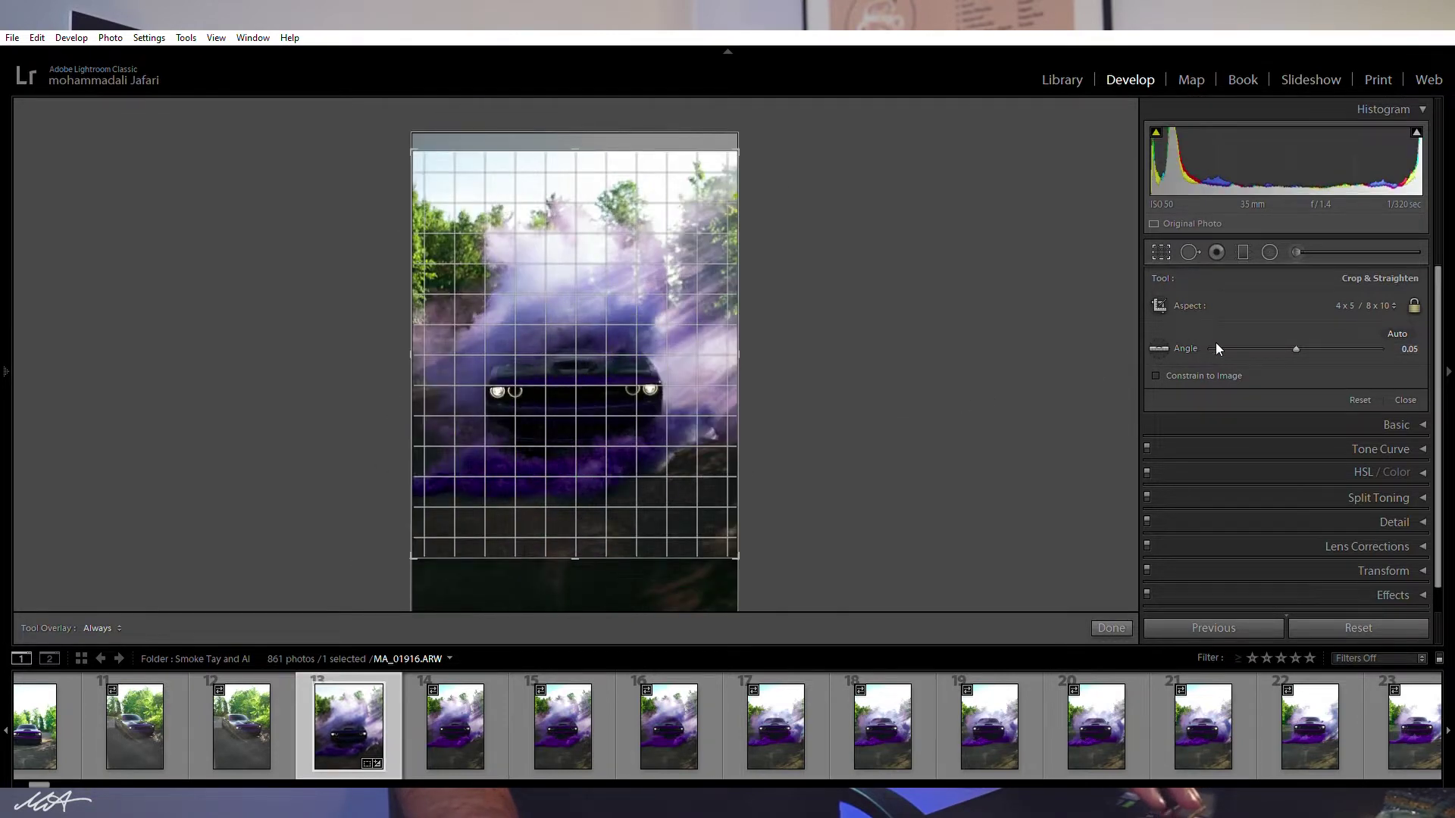
left_click_drag(845, 367, 847, 366)
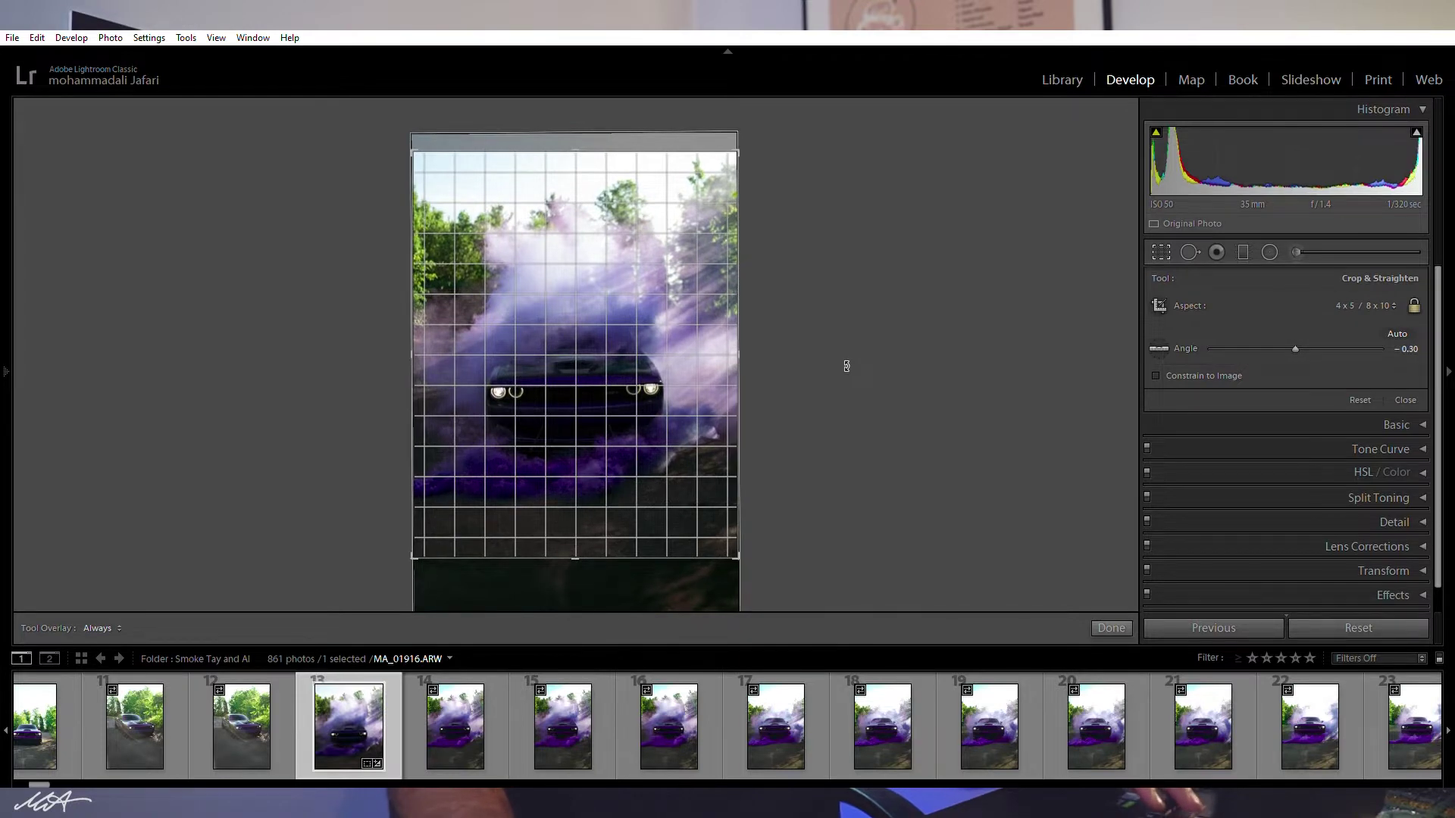
key("Return")
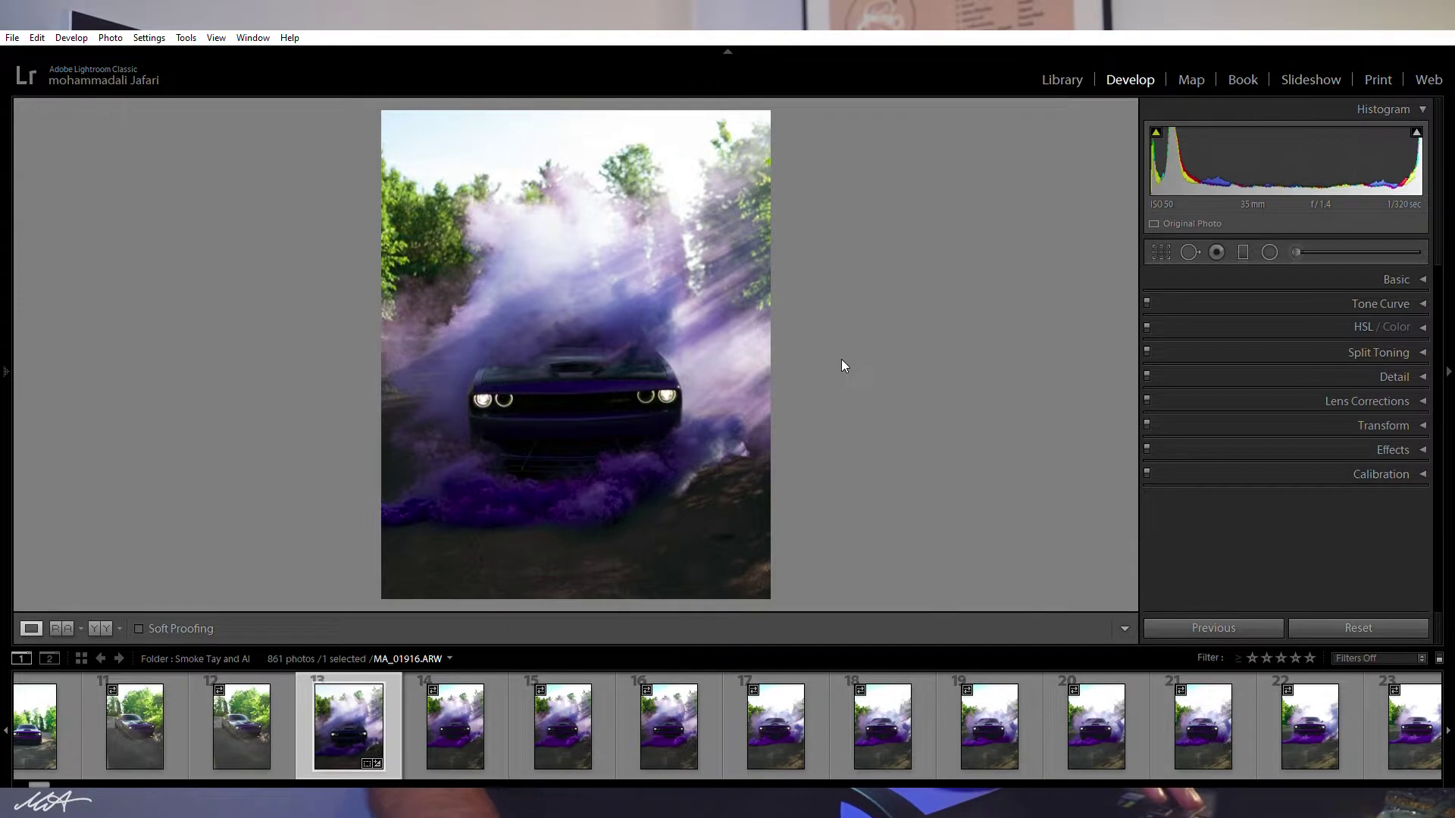
Look through the Transform and Effects settings, trying a grain amount of 70 and resetting it to 0.
left_click(555, 401)
left_click(555, 402)
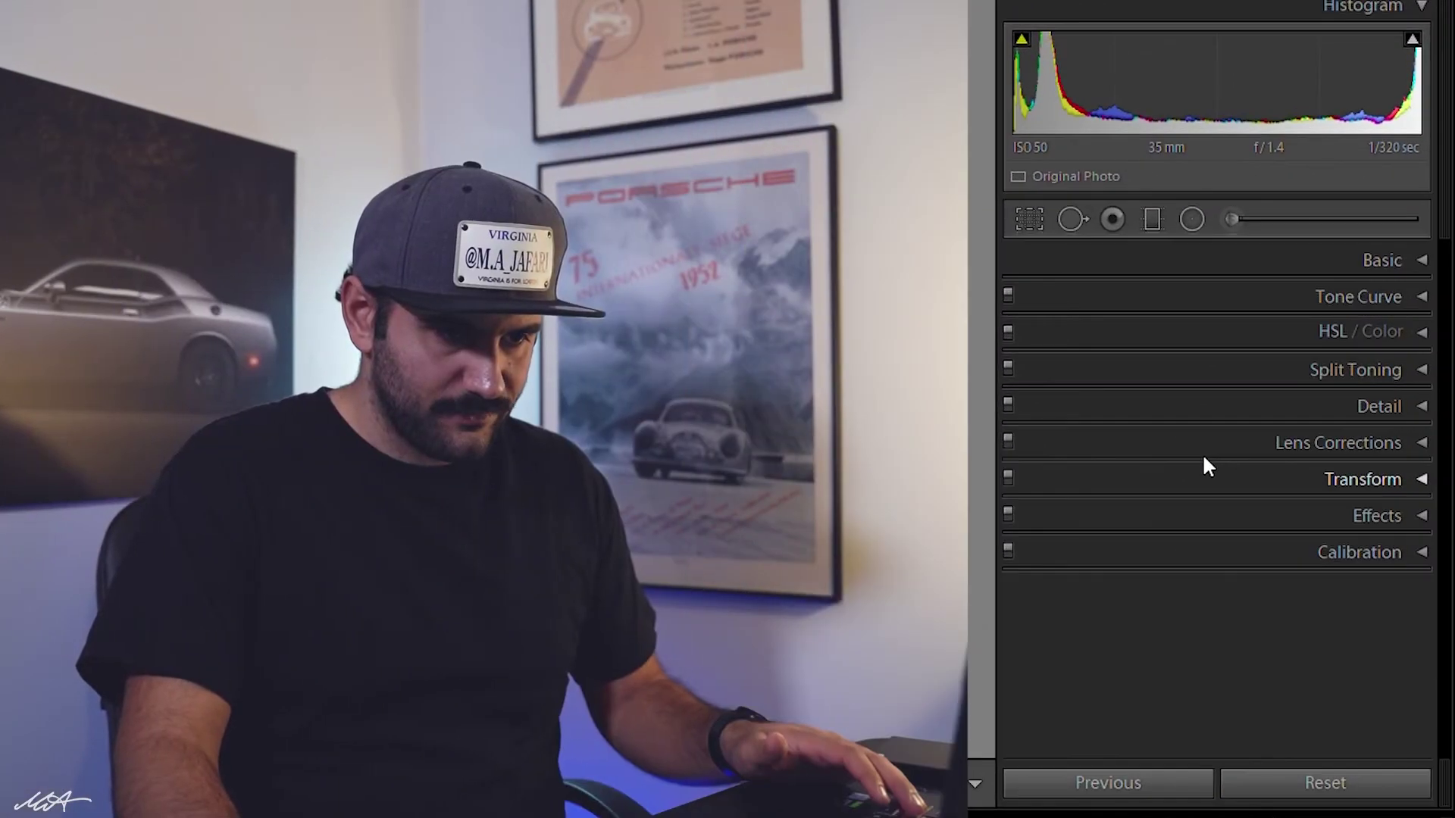
left_click(1222, 454)
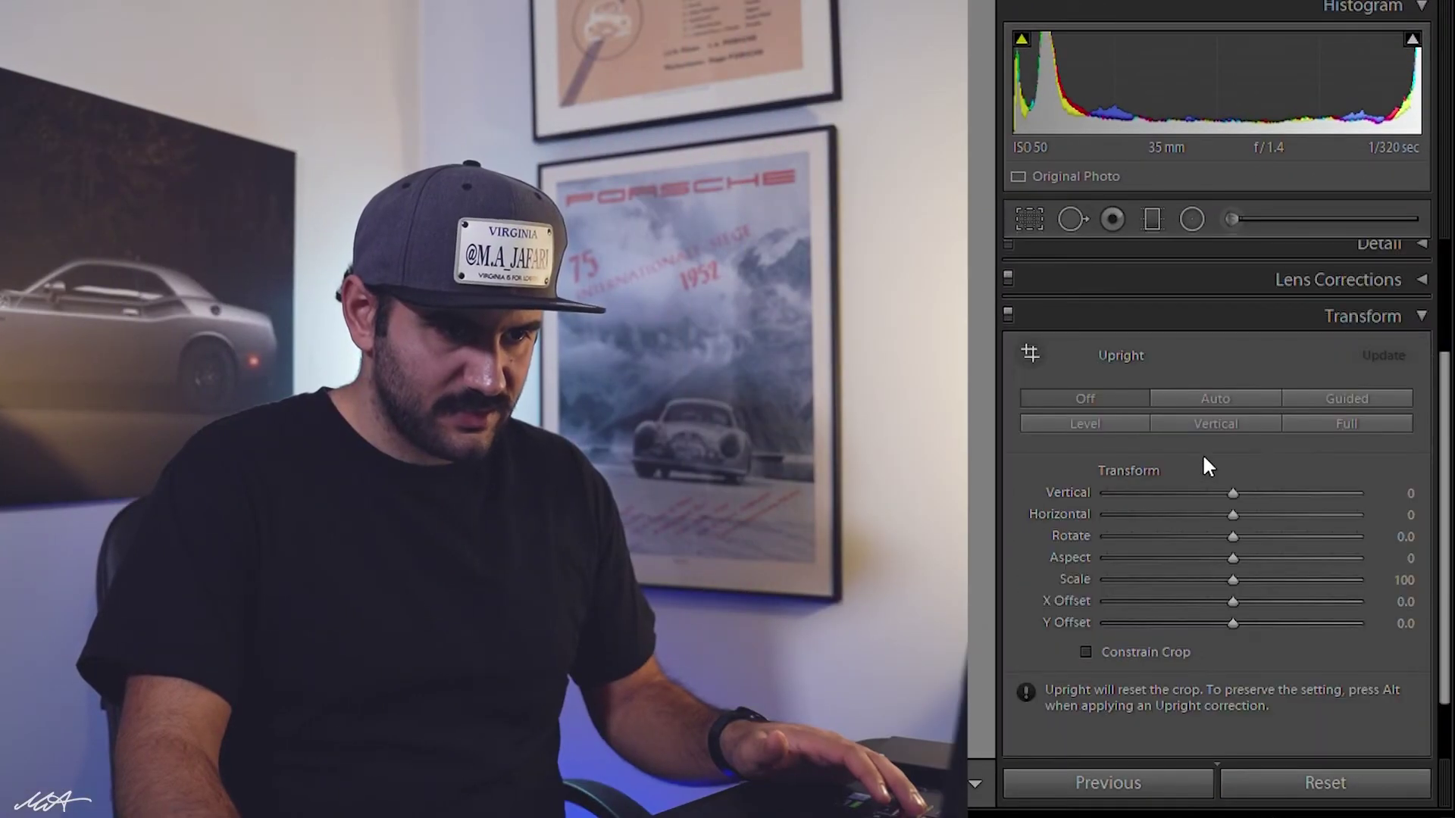
left_click(1228, 307)
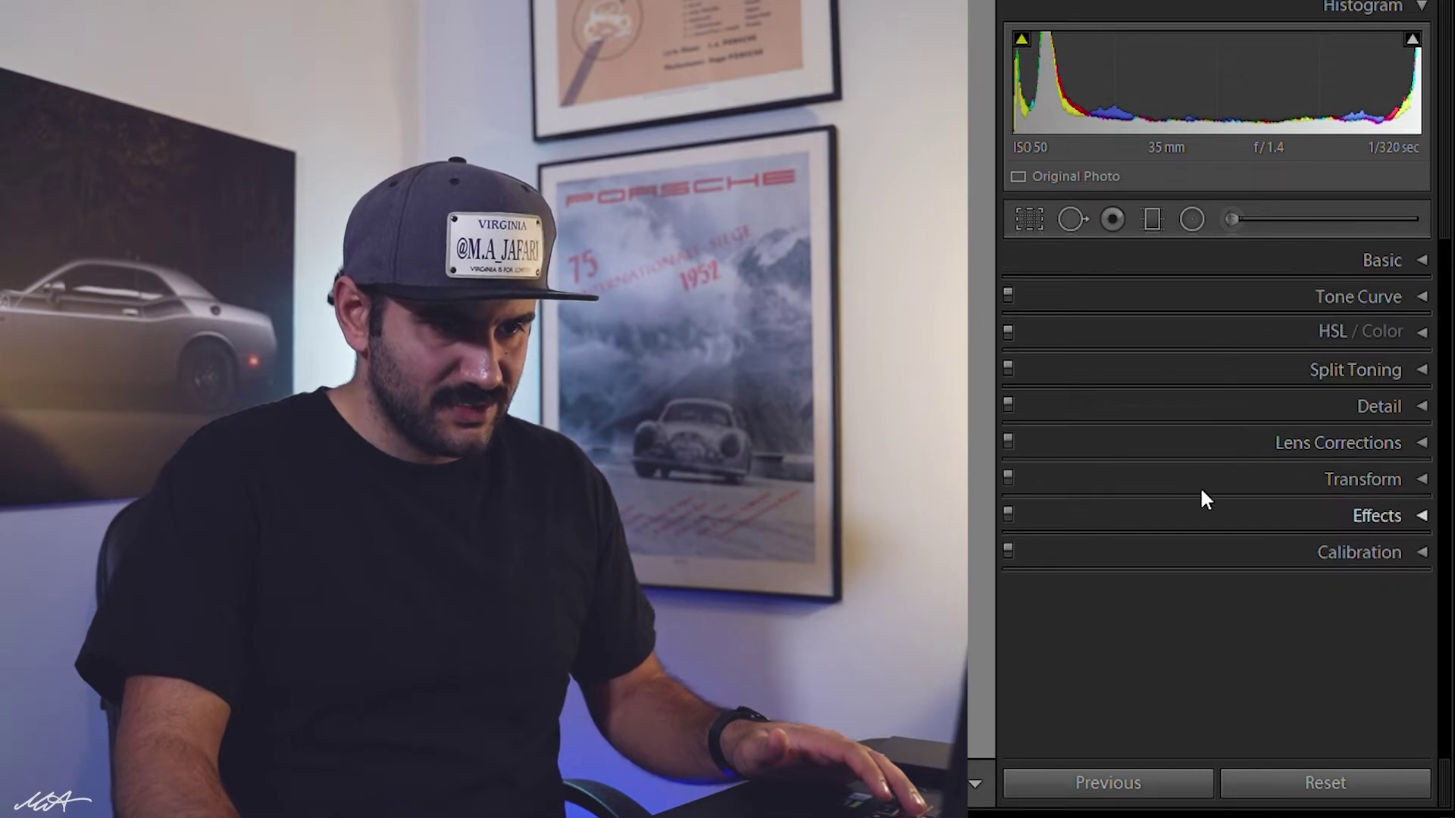
left_click(1223, 511)
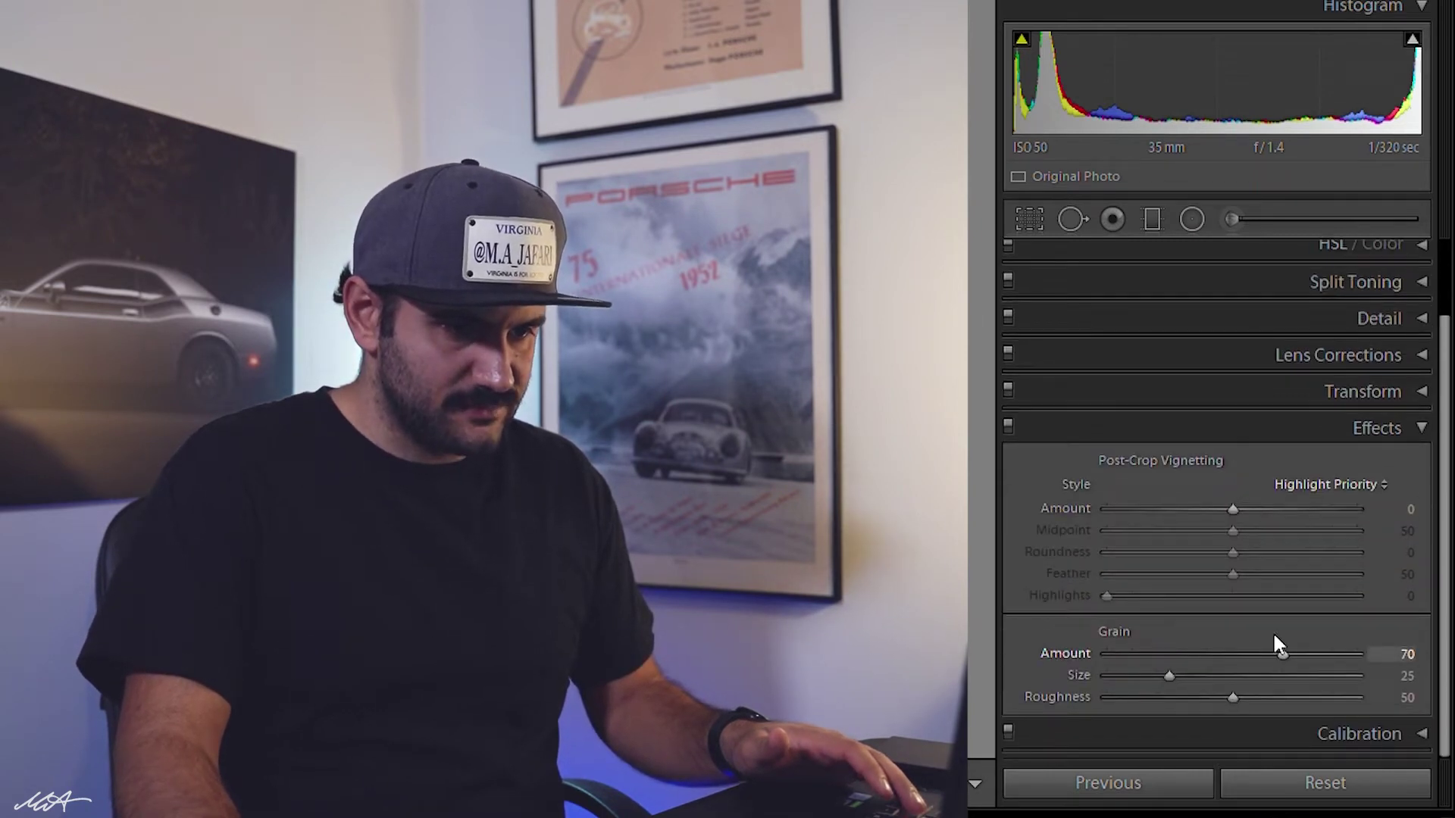
double_click(1273, 647)
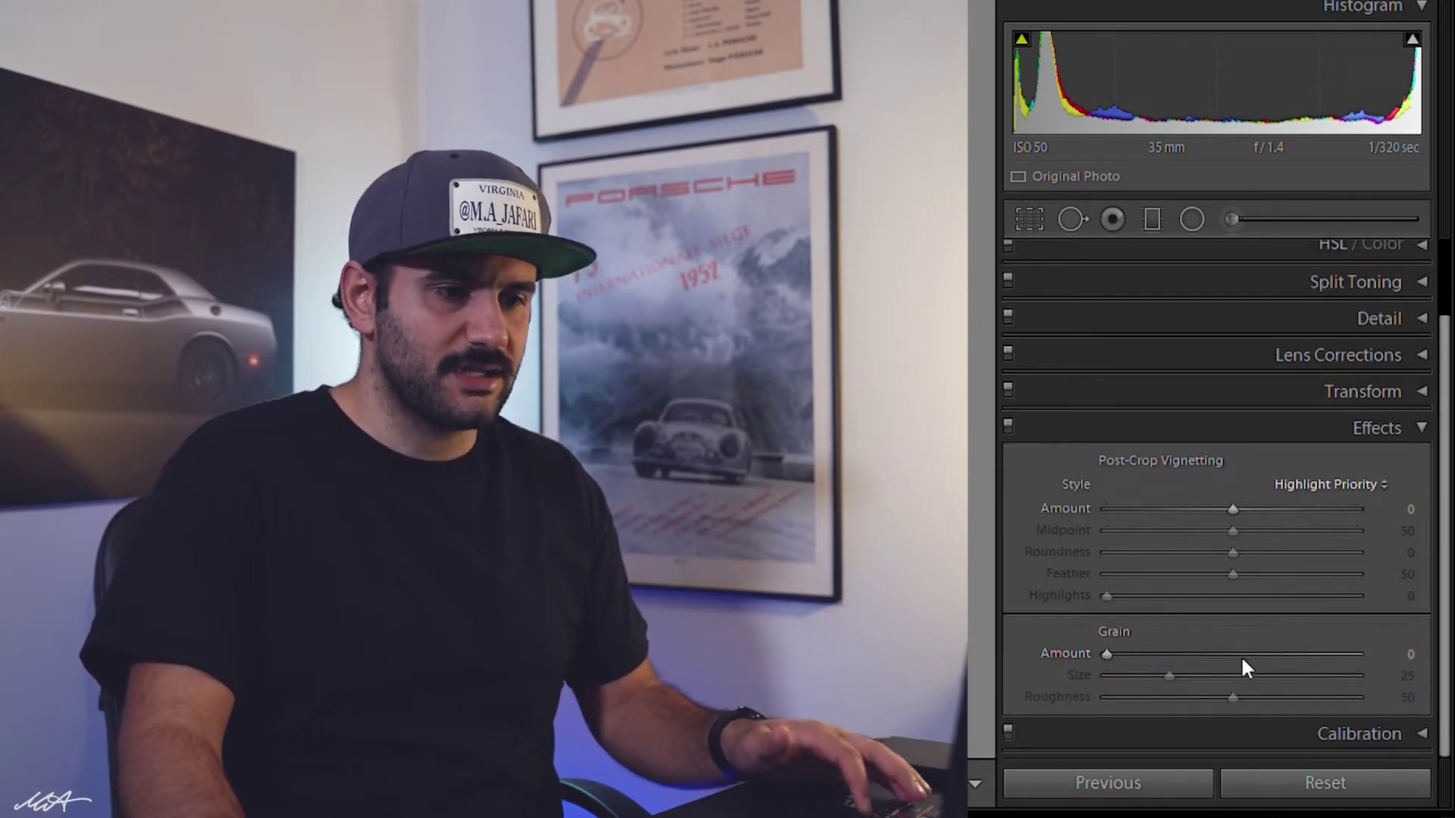
left_click(1228, 429)
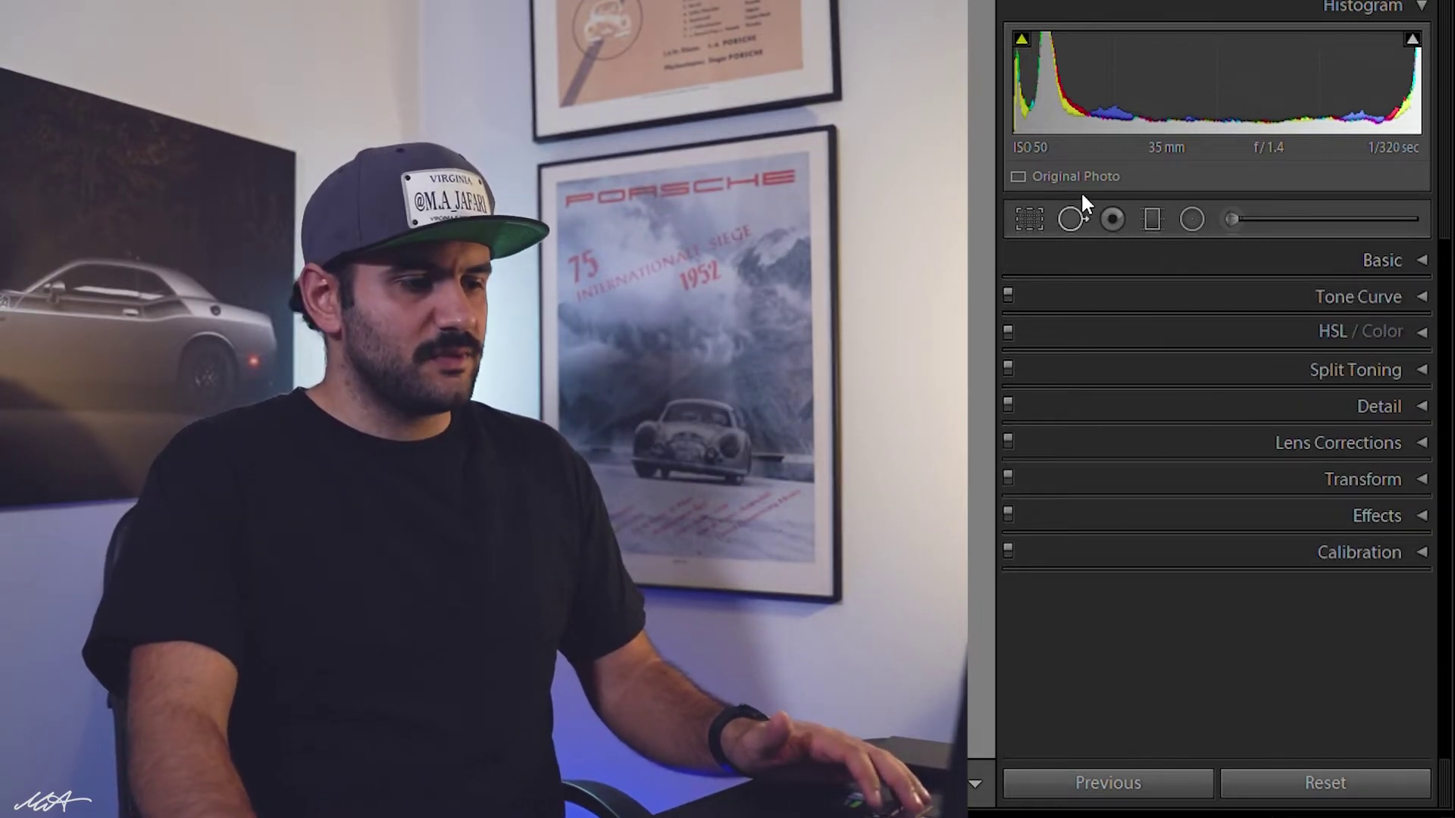
Remove the dark patch on the ground in front of the car by cloning a clean area of ground over it.
left_click(1072, 219)
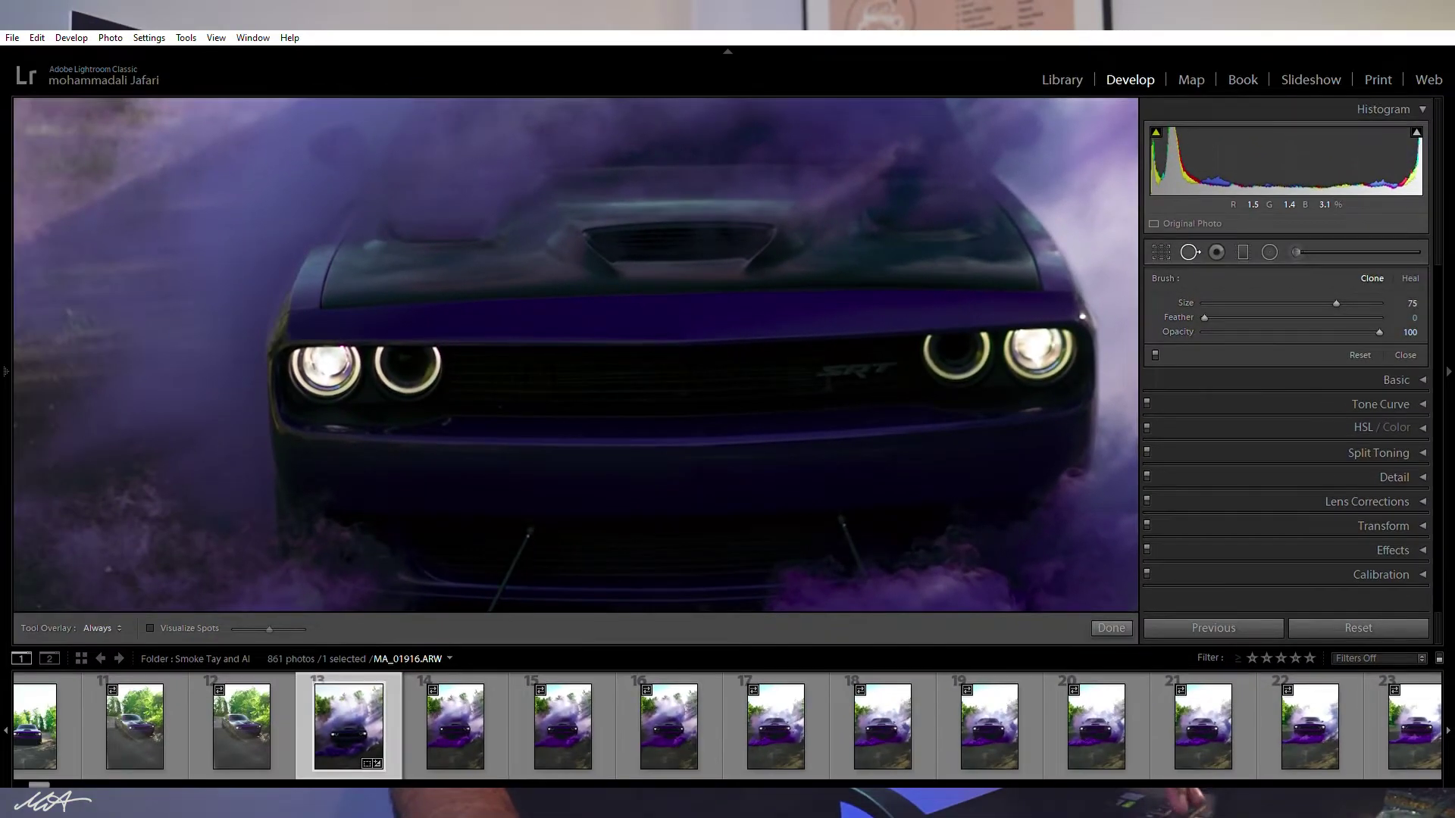
key("z")
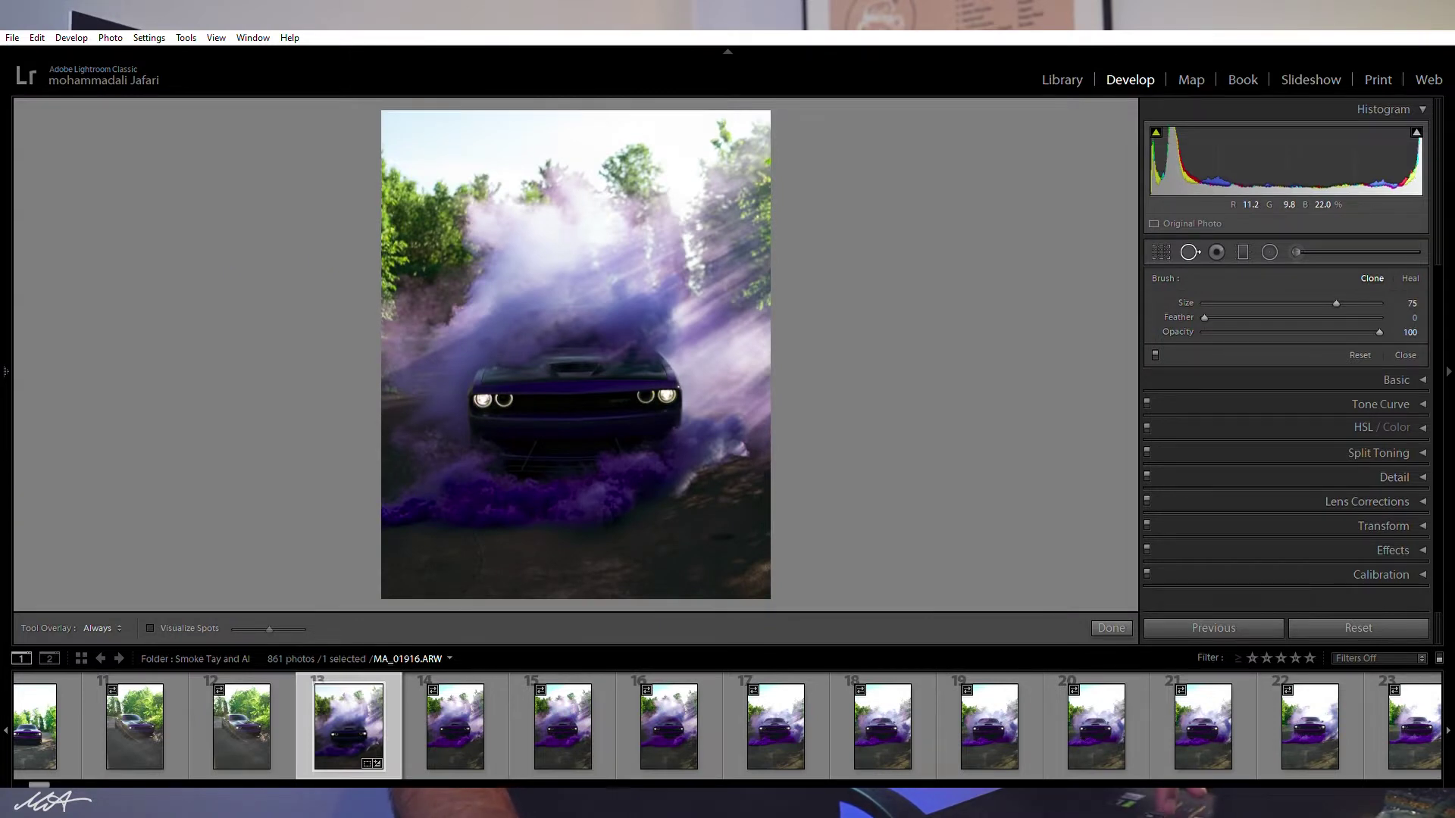
key("z")
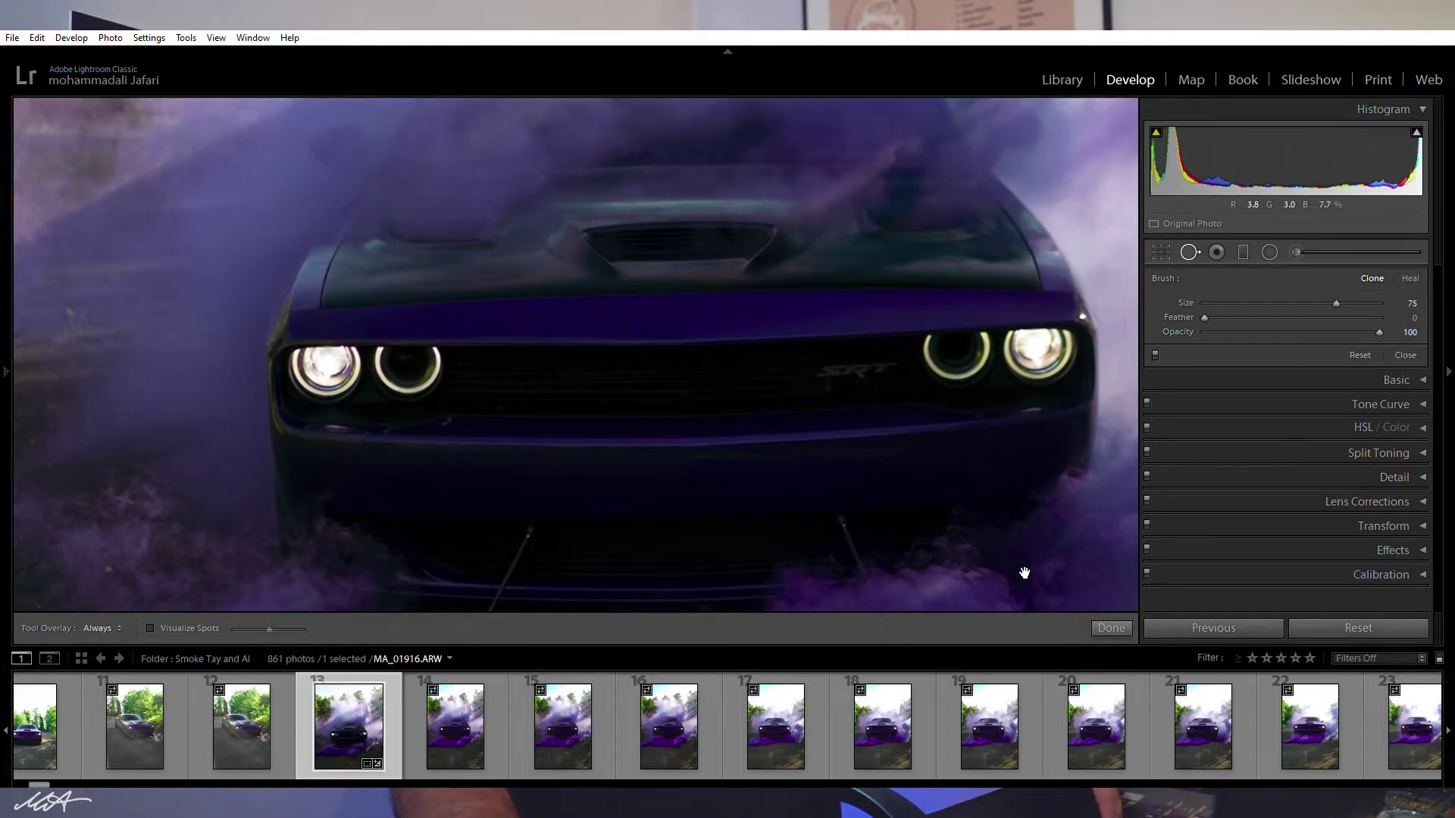
left_click_drag(1013, 564, 588, 234)
left_click_drag(1000, 530, 791, 344)
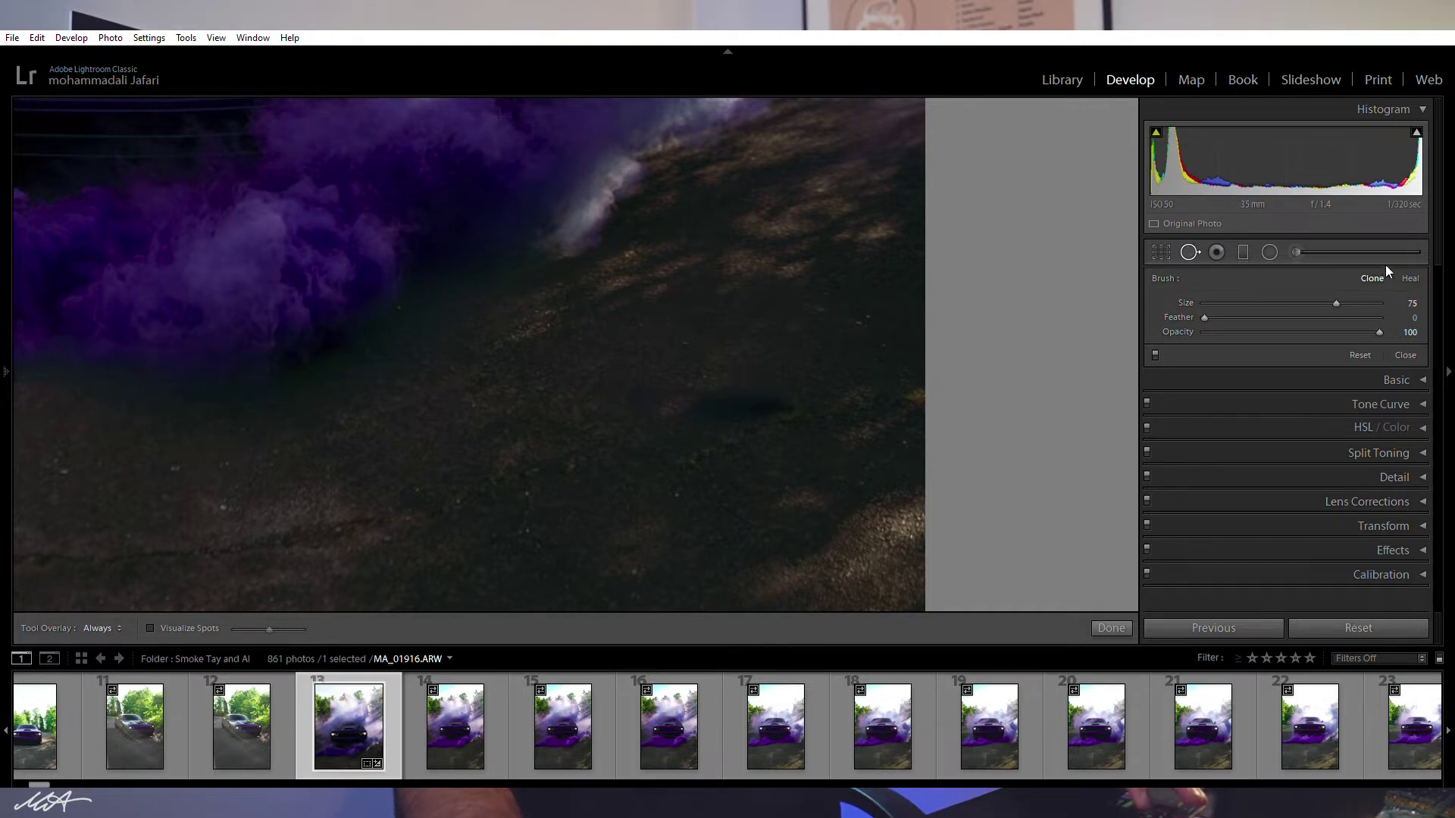
mouse_move(699, 415)
left_mouse_down()
mouse_move(781, 400)
mouse_move(691, 414)
mouse_move(767, 397)
left_mouse_up()
key("Delete")
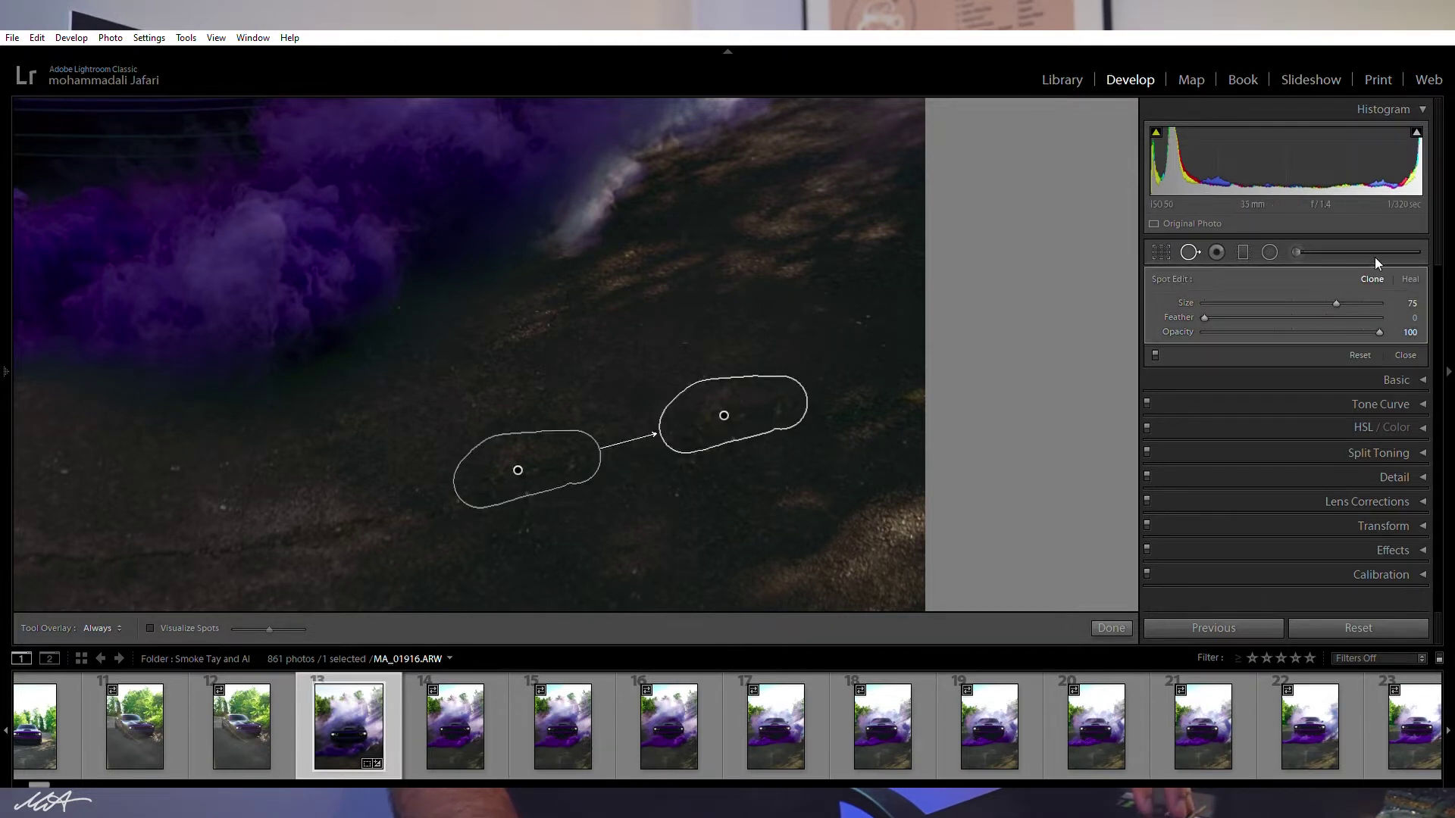
left_click_drag(567, 475, 572, 442)
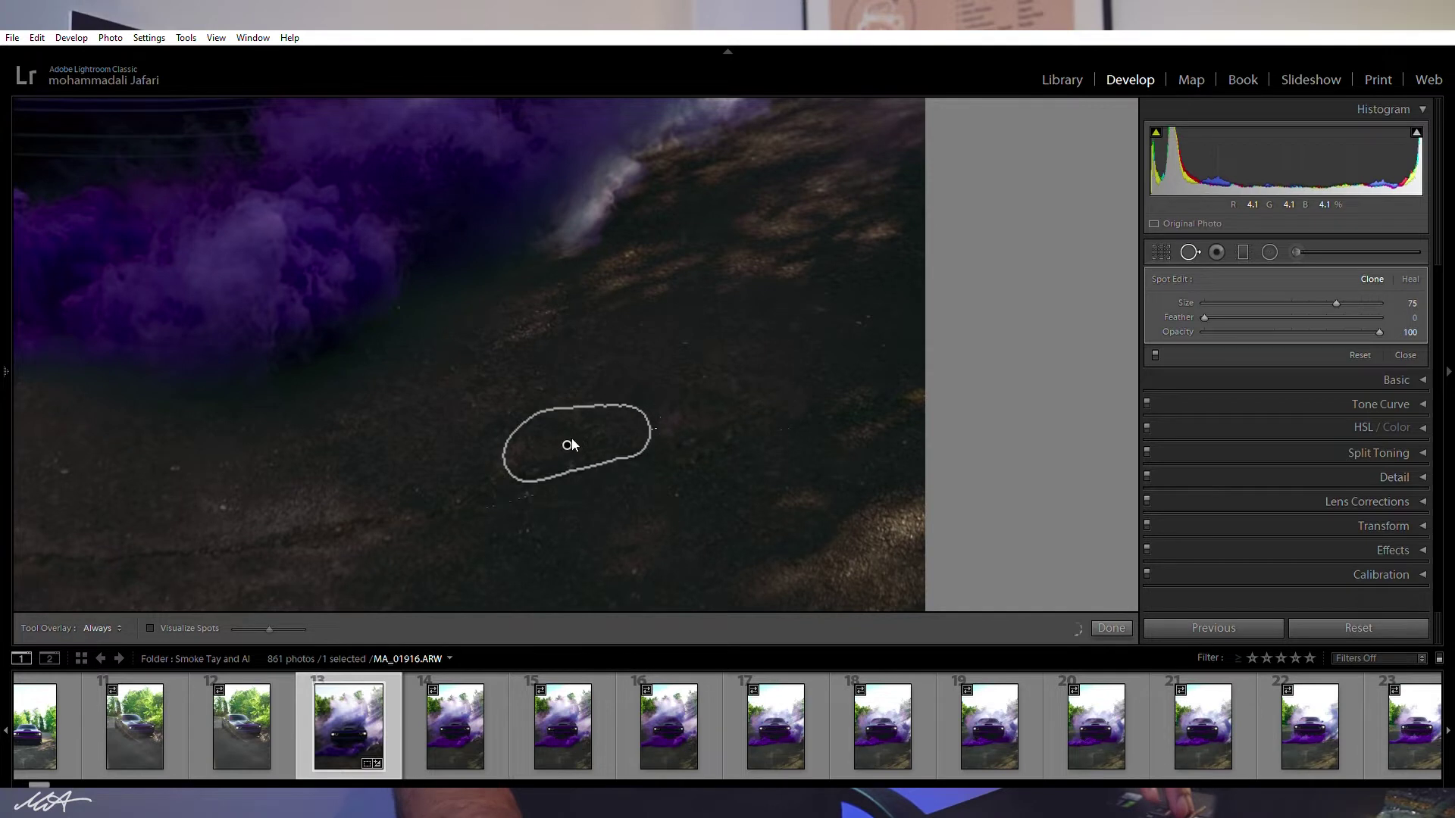
key("Escape")
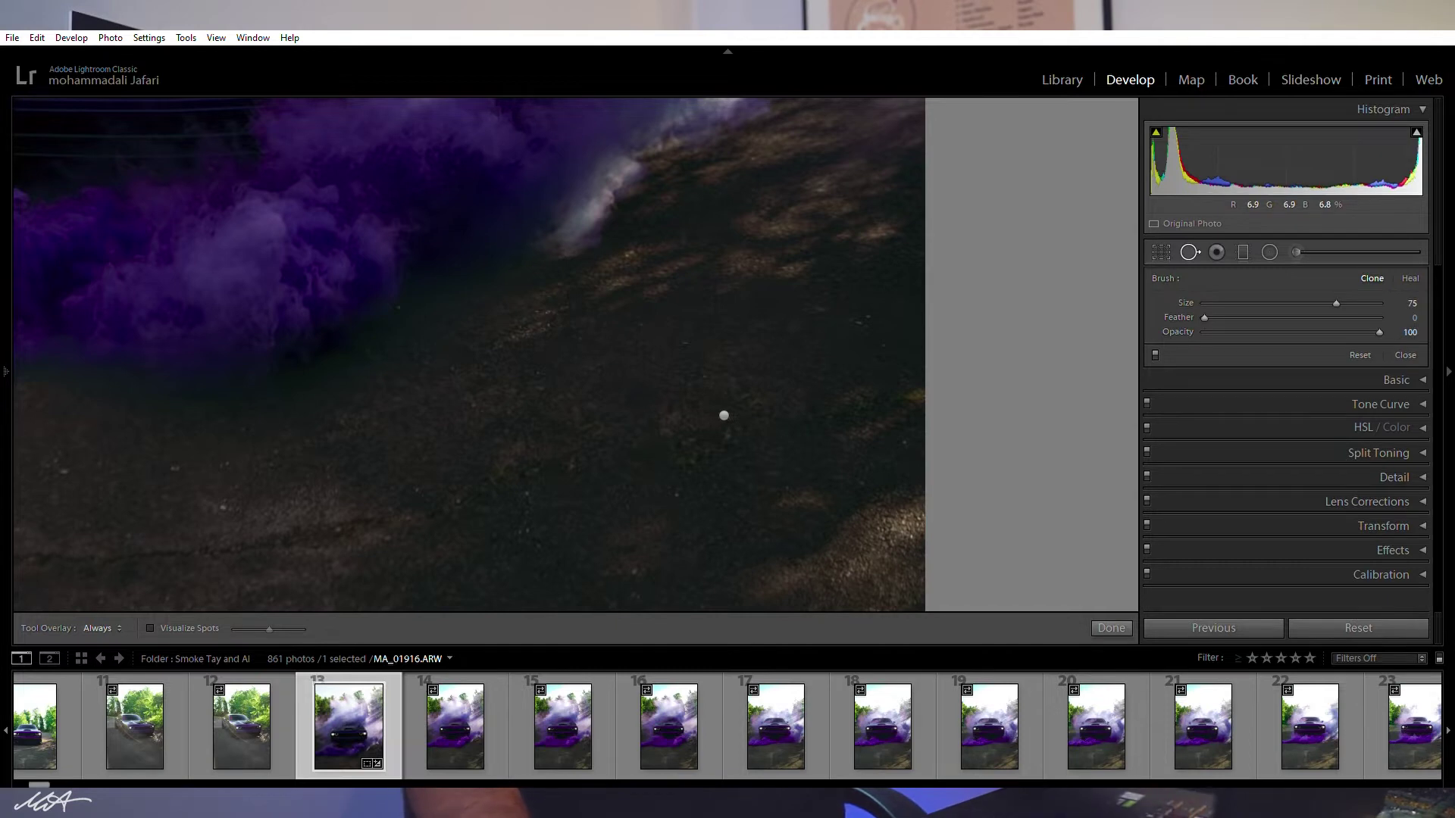
Check the cloned ground patch in the whole photo and up close, and select its spot edit.
key("z")
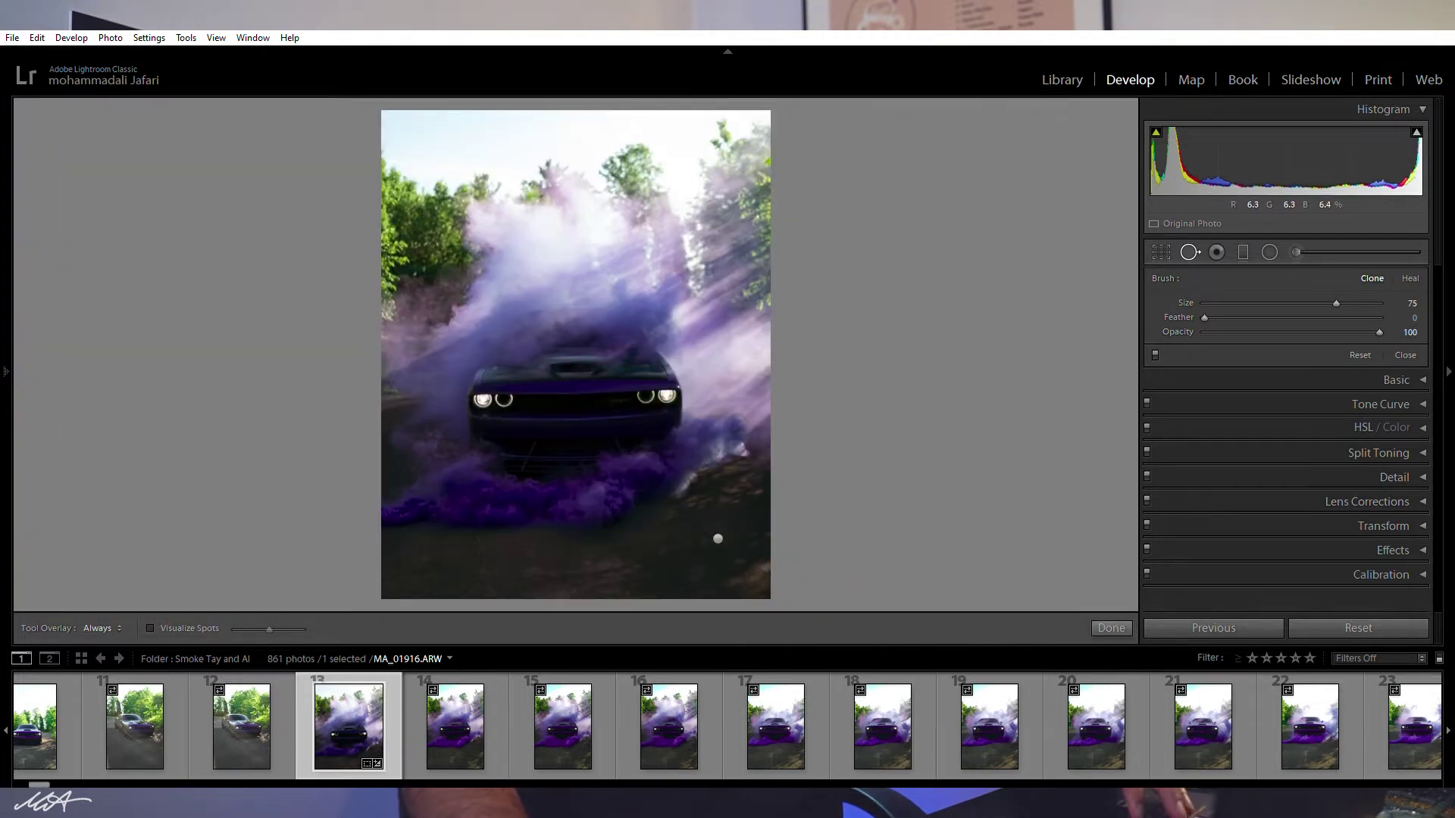
key("z")
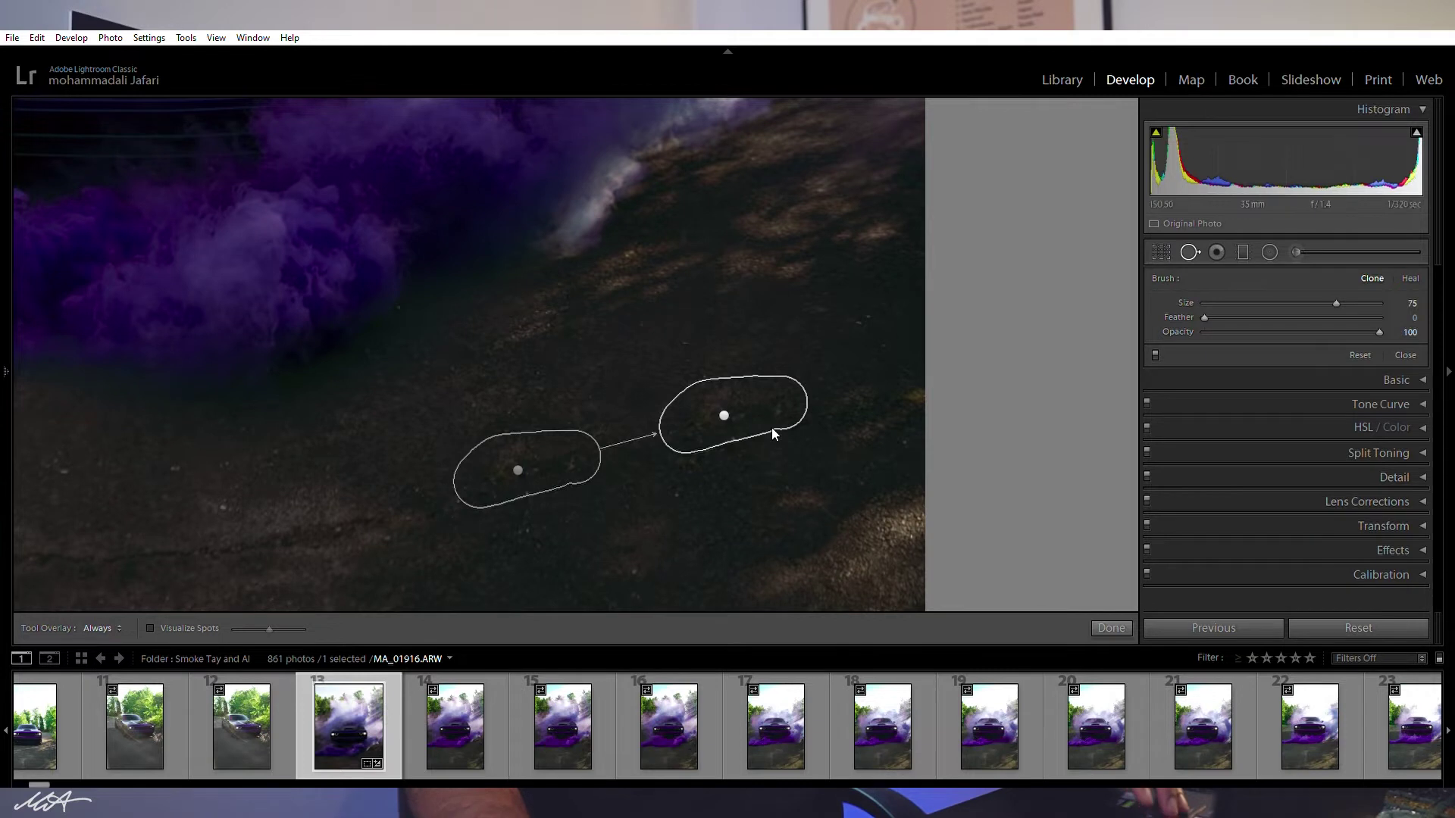
left_click(726, 419)
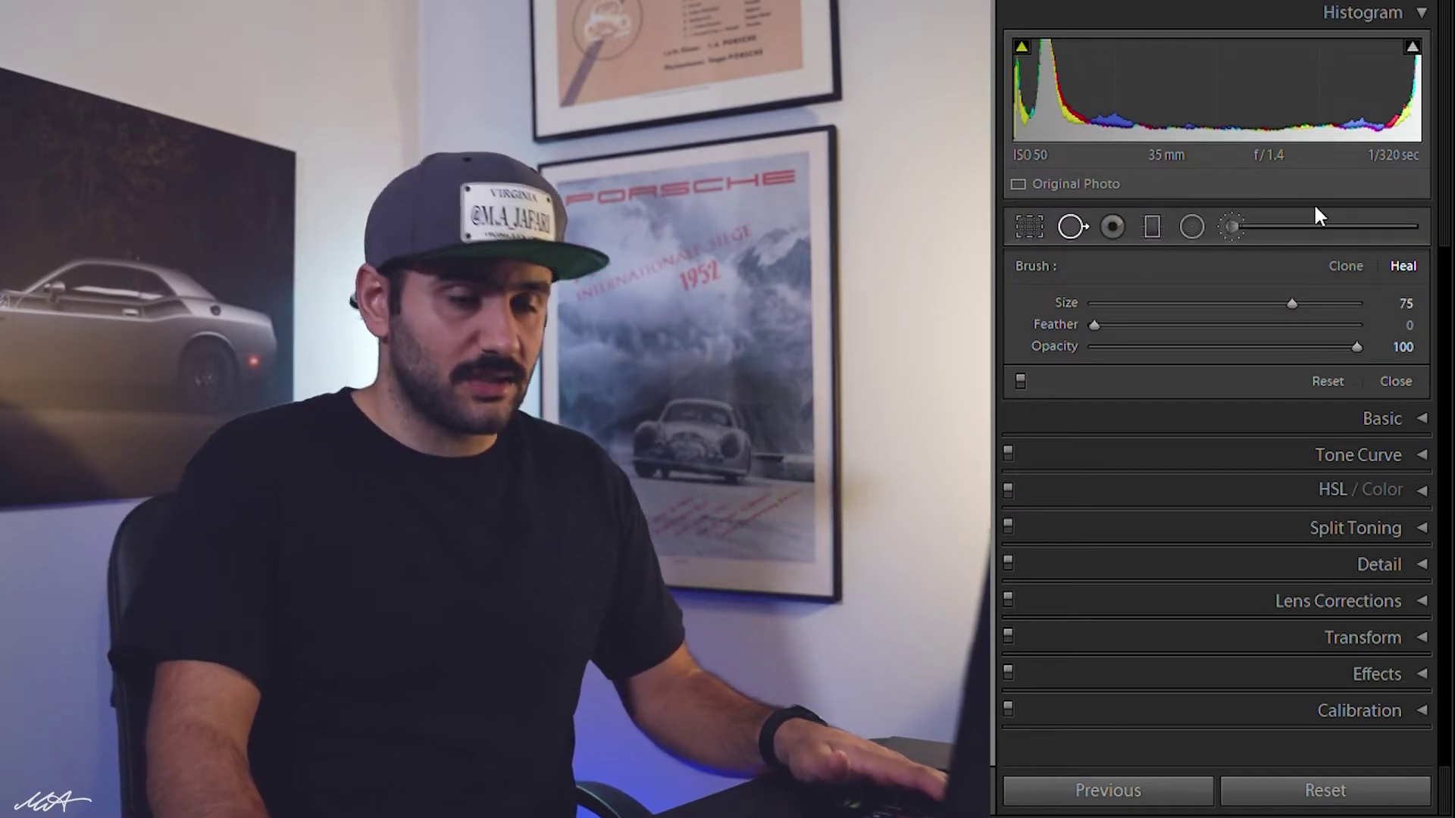
Finish the spot removal and start a new adjustment brush mask with a brush size of 9.8.
key("q")
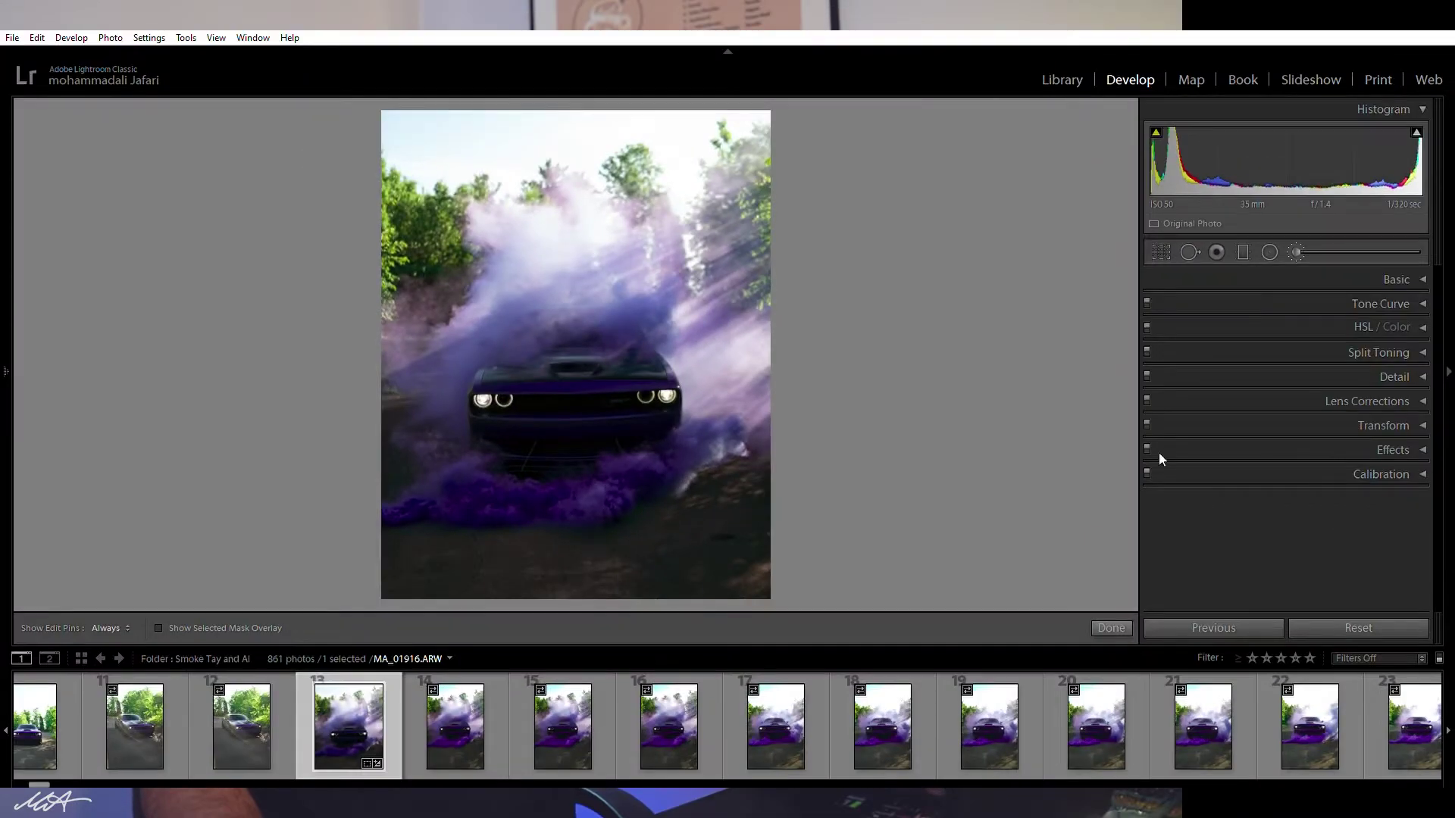
key("k")
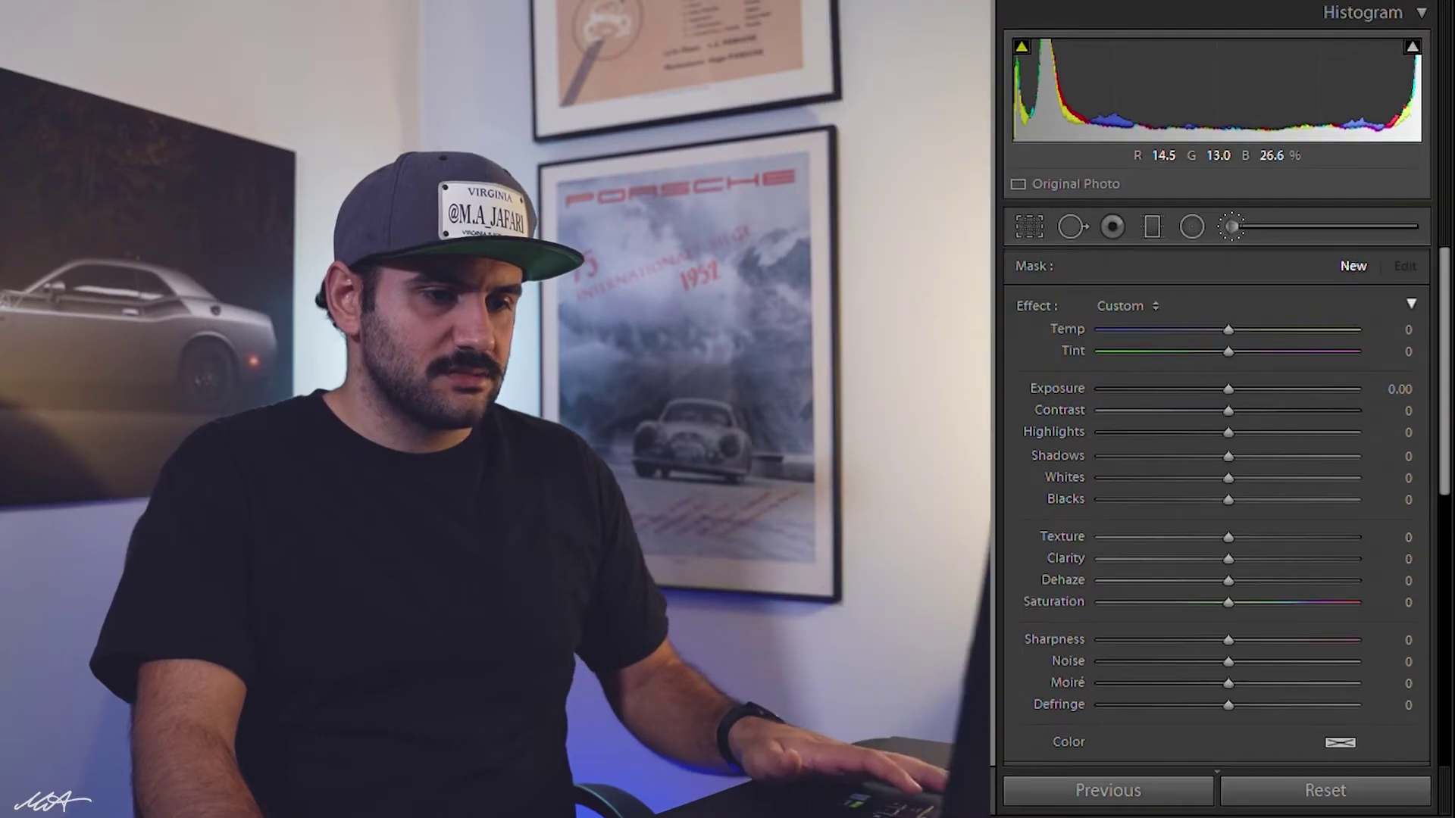
scroll(1306, 342, "down", 4)
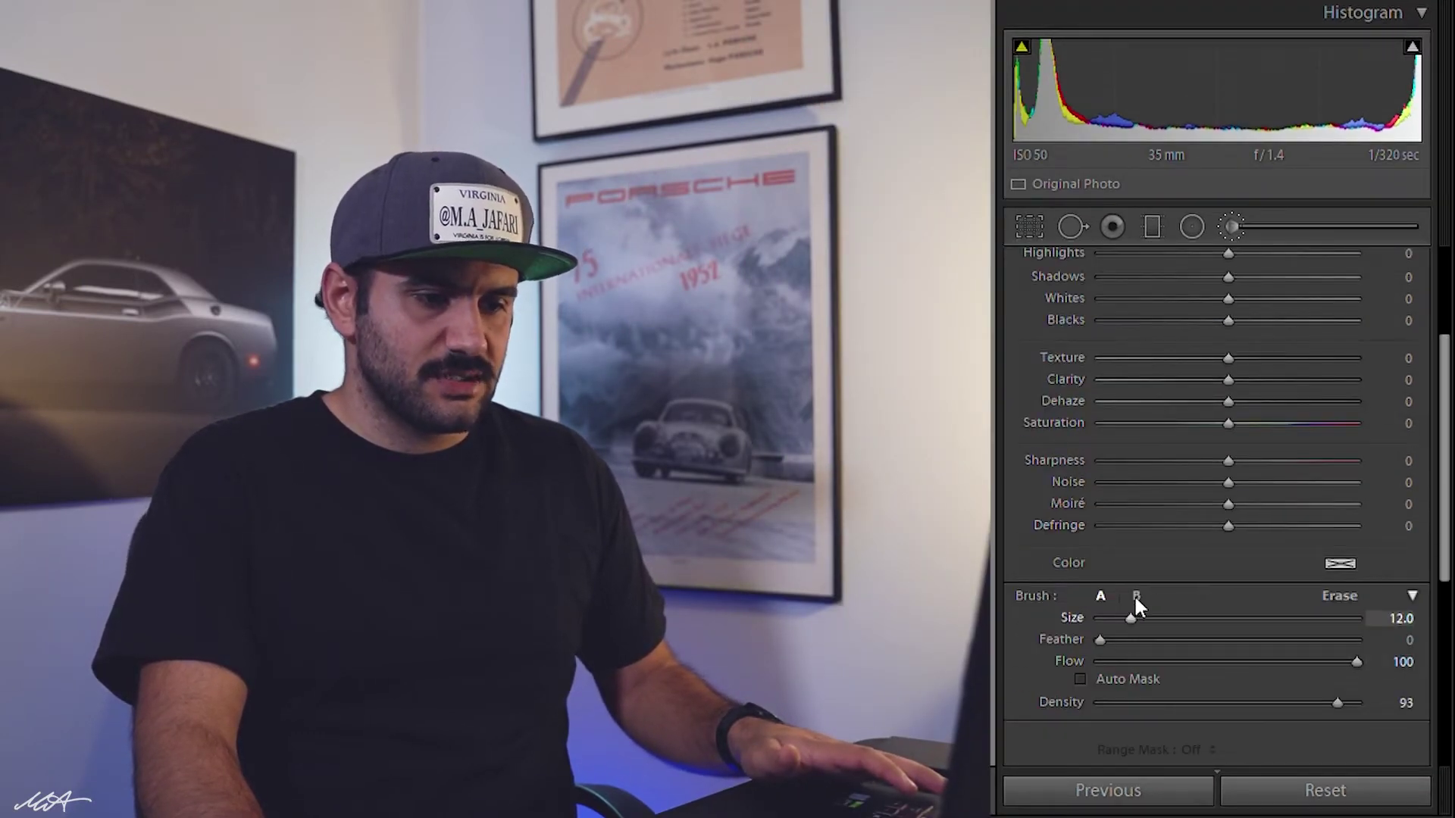
scroll(1122, 613, "up", 3)
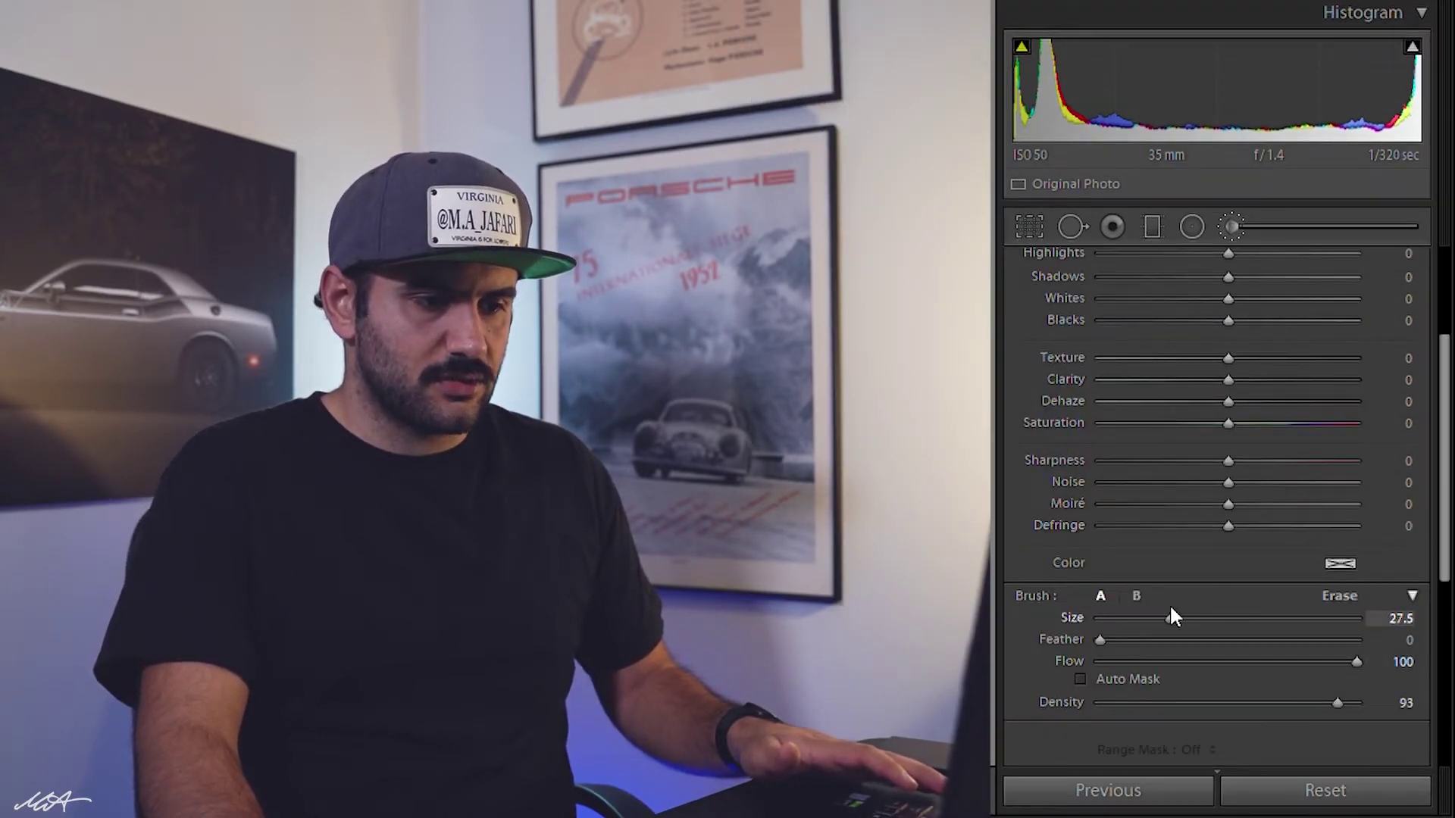
left_click_drag(1170, 615, 1125, 615)
scroll(1139, 633, "up", 3)
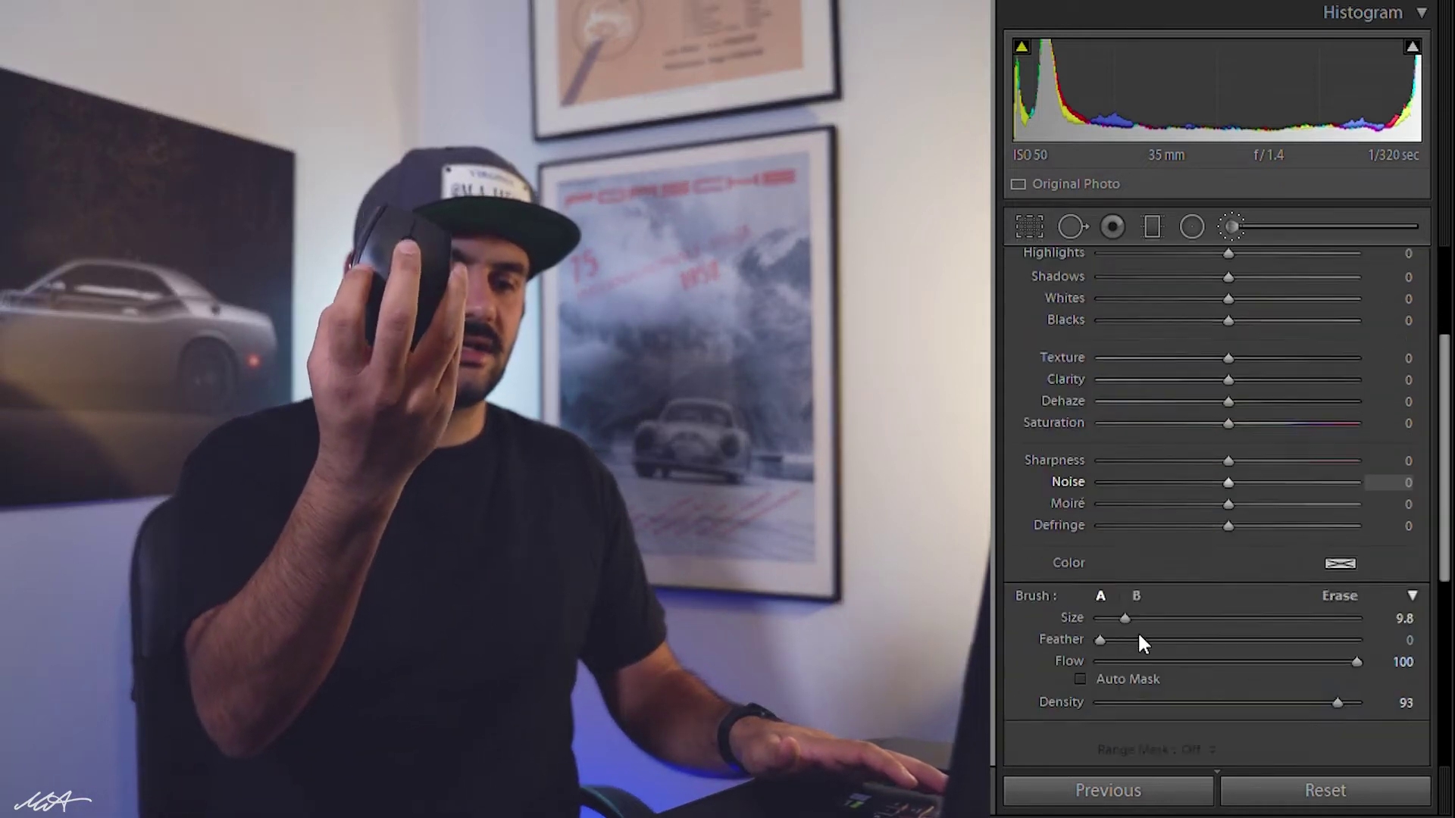
Set the adjustment brush to size 11, feather 11 and density 100.
scroll(1138, 631, "down", 4)
key("bracketleft")
key("bracketleft")
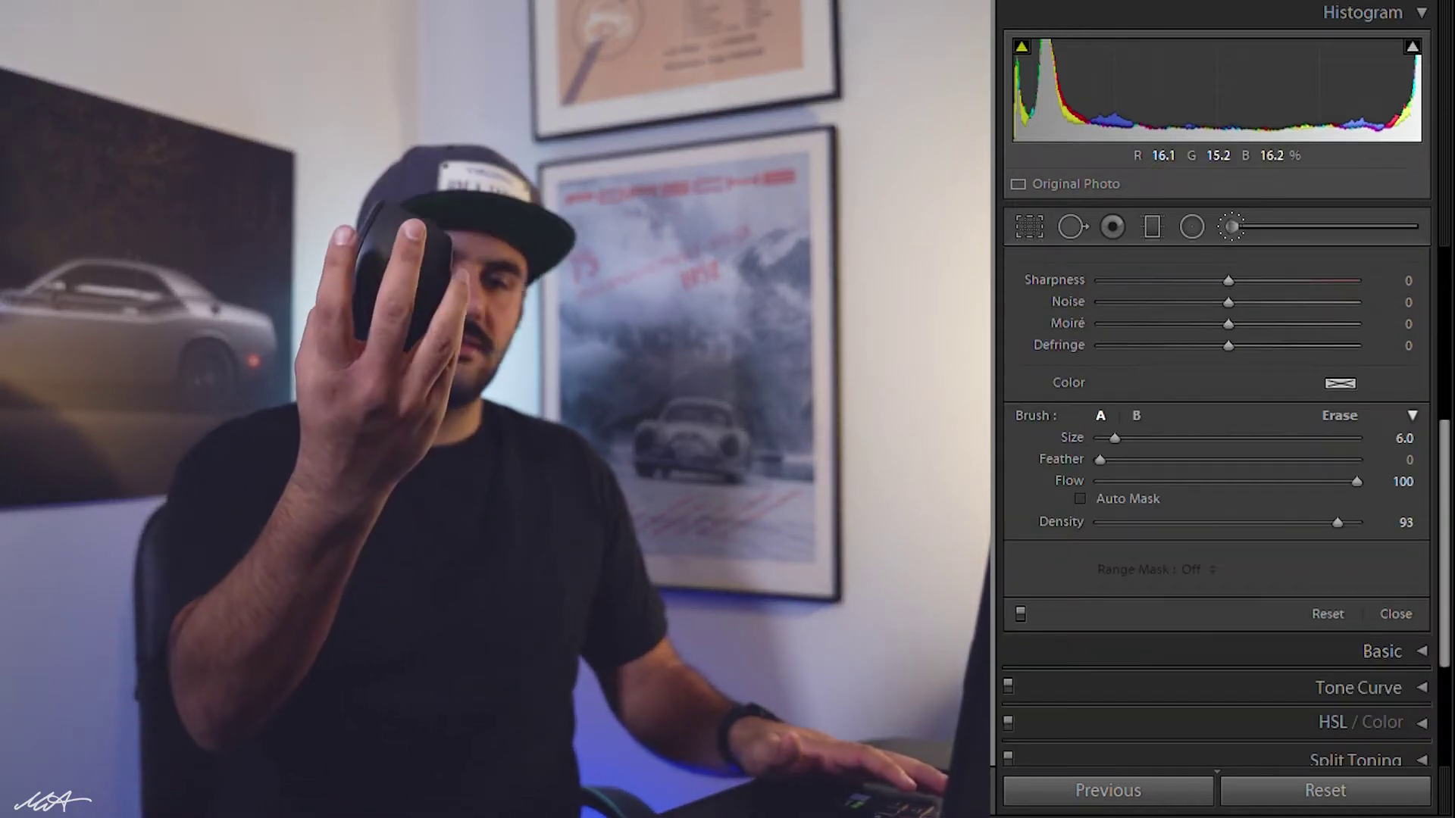
scroll(1117, 438, "up", 3)
key("bracketright")
key("bracketright")
key("bracketright")
key("bracketright")
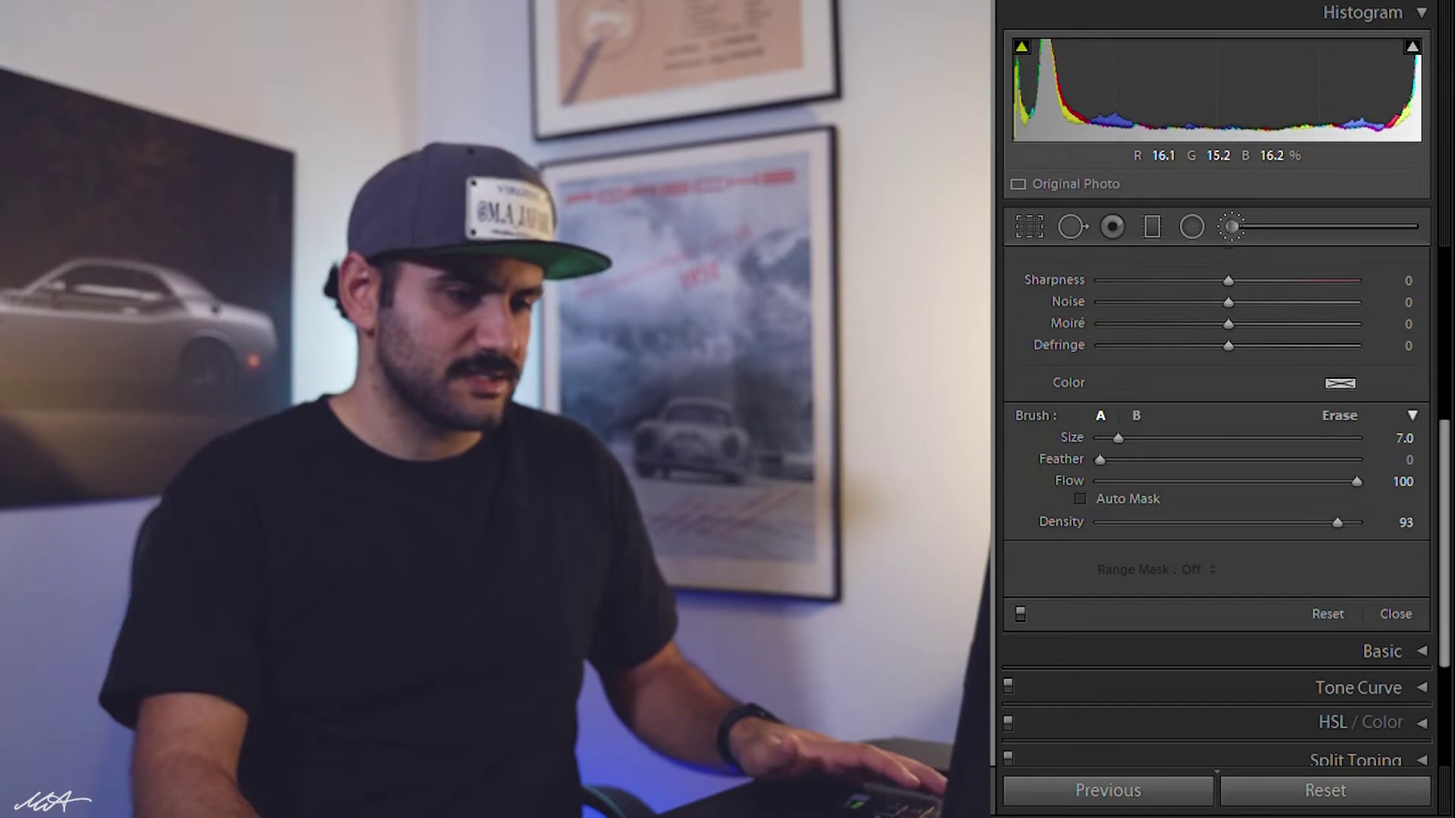
mouse_move(1079, 446)
left_mouse_down()
mouse_move(1194, 422)
mouse_move(1375, 426)
mouse_move(1103, 435)
left_mouse_up()
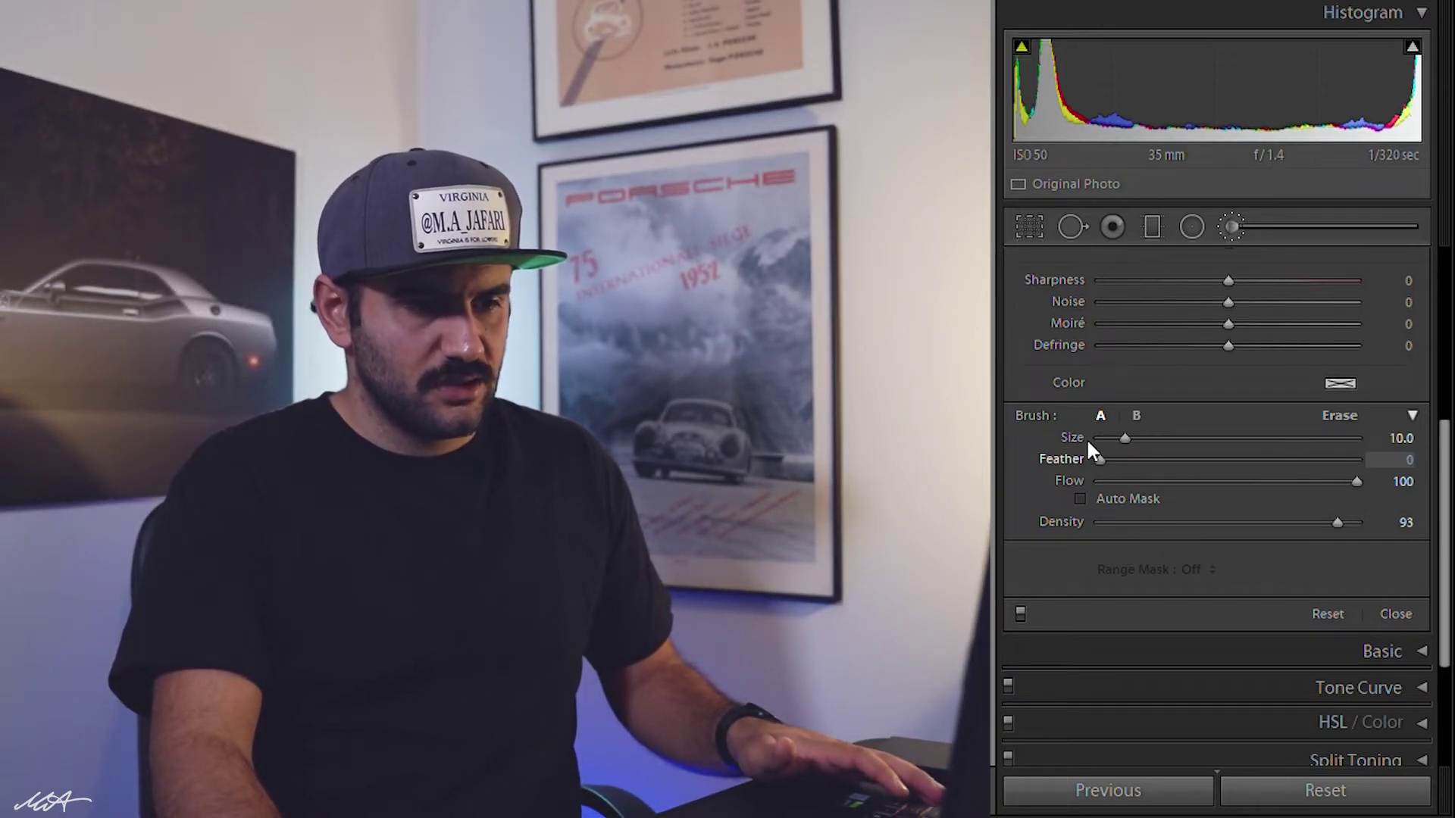
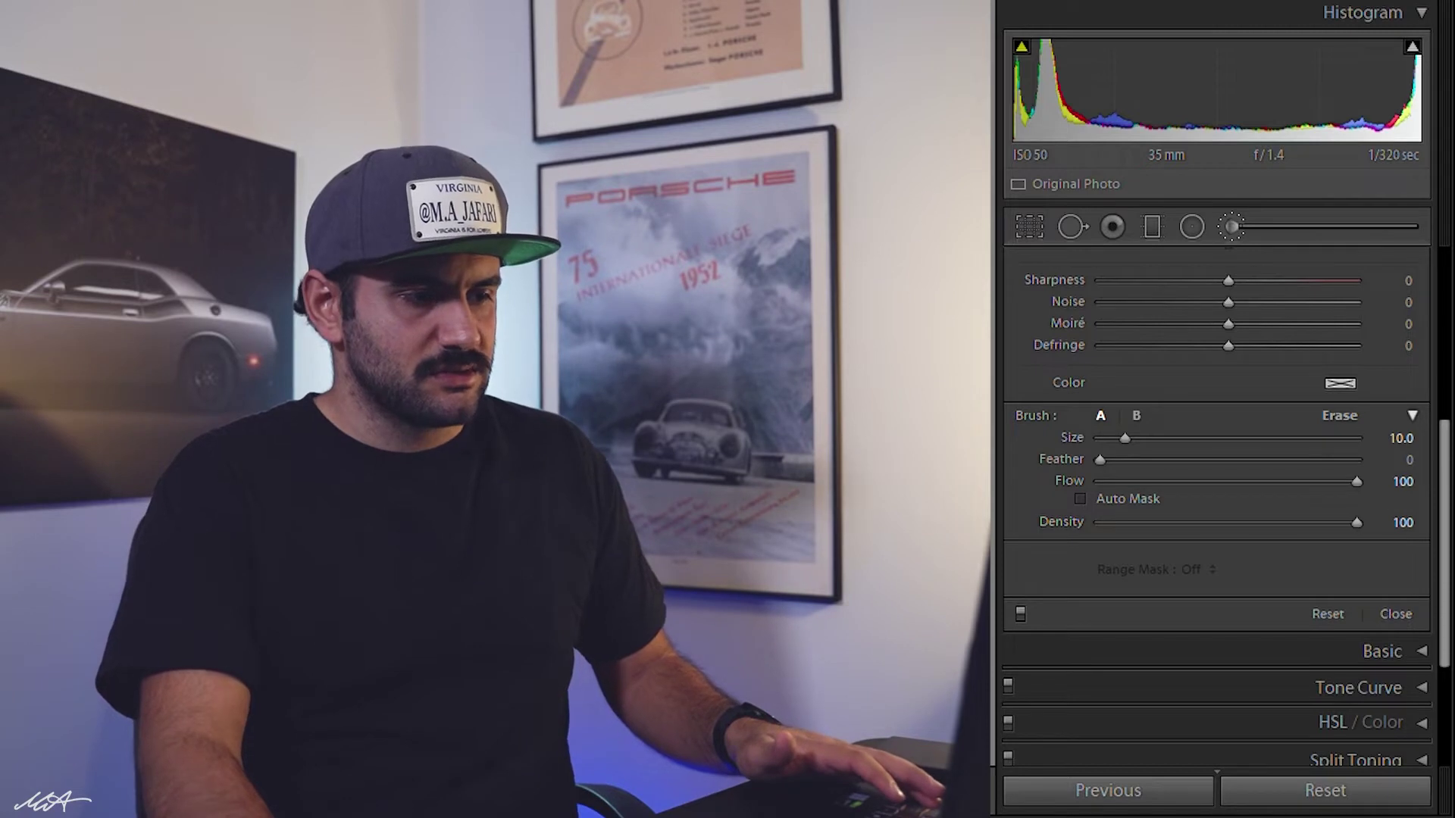
mouse_move(1119, 442)
left_mouse_down()
mouse_move(1235, 447)
mouse_move(1129, 443)
mouse_move(1143, 452)
left_mouse_up()
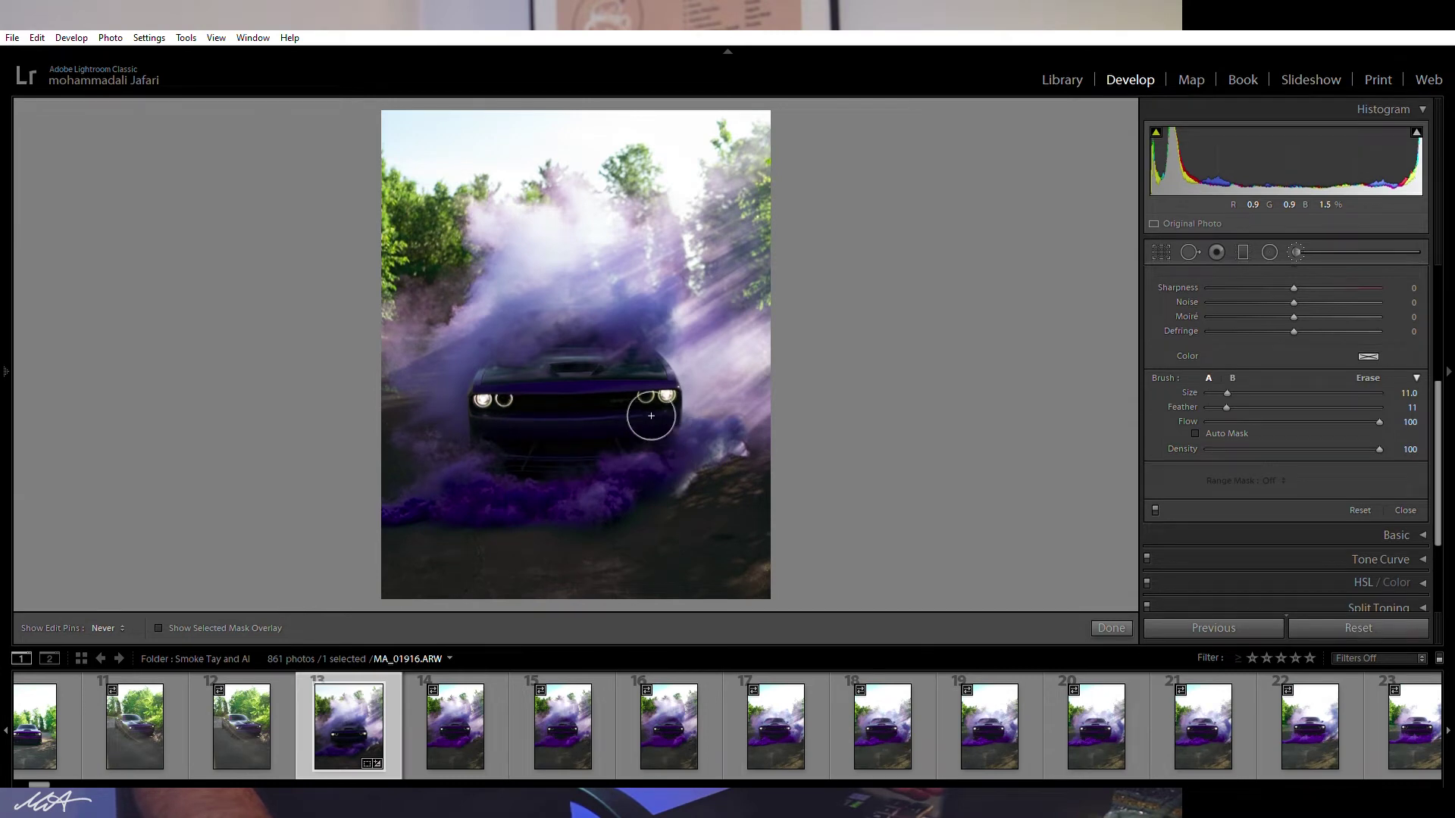
Paint a brush mask over the front of the car and show the mask overlay.
left_click_drag(652, 405, 725, 452)
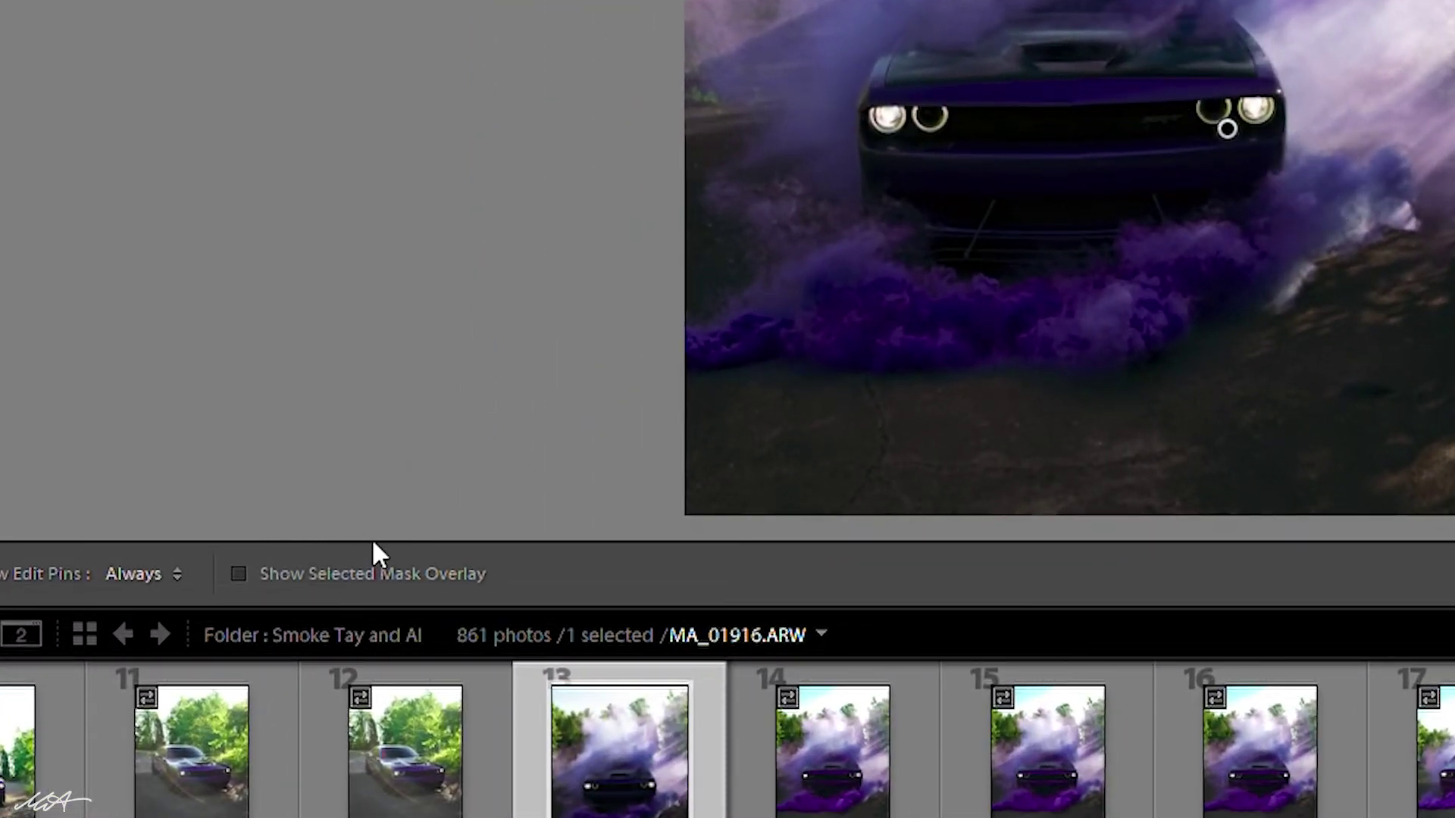
key("o")
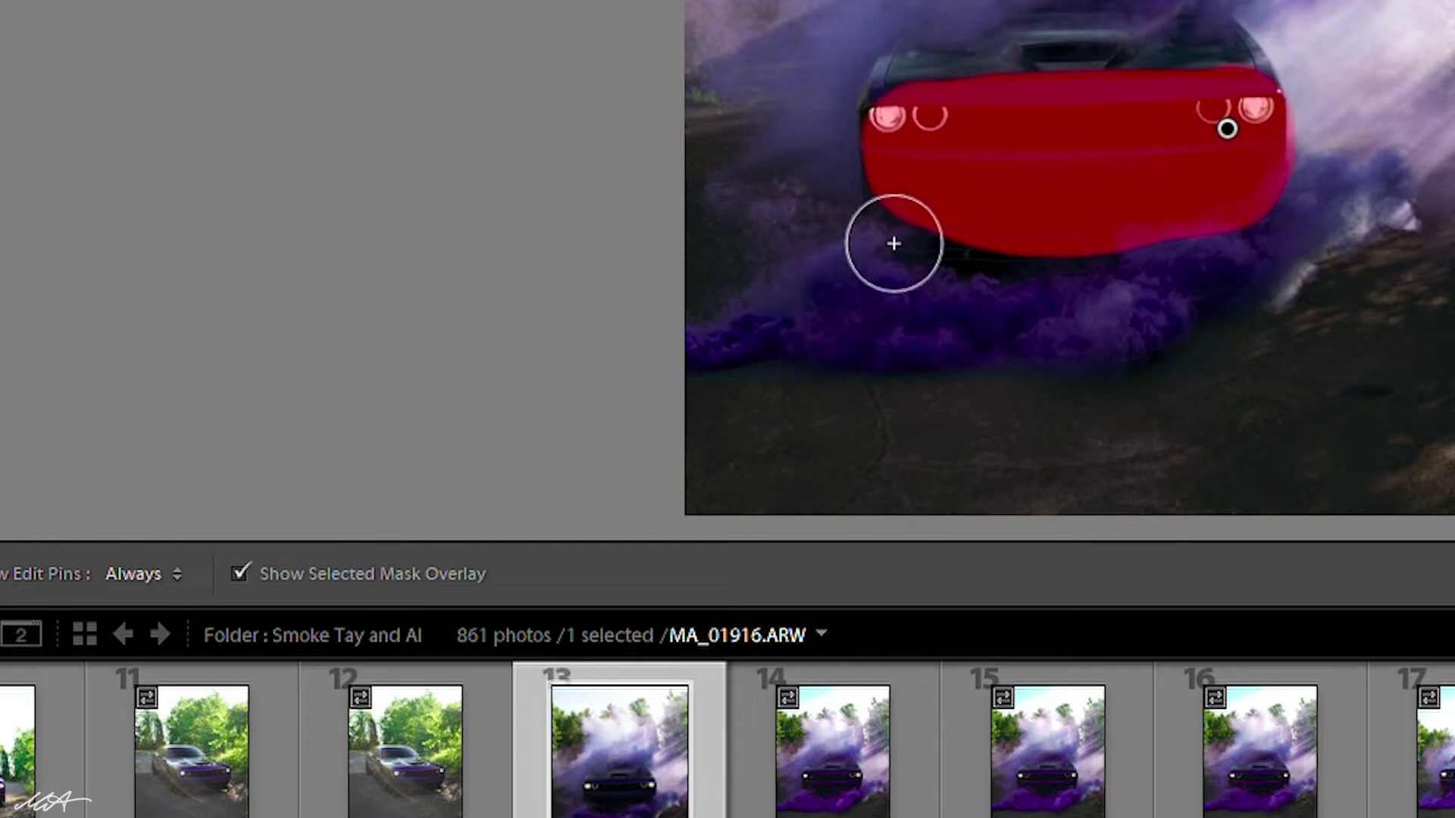
key("h")
key("h")
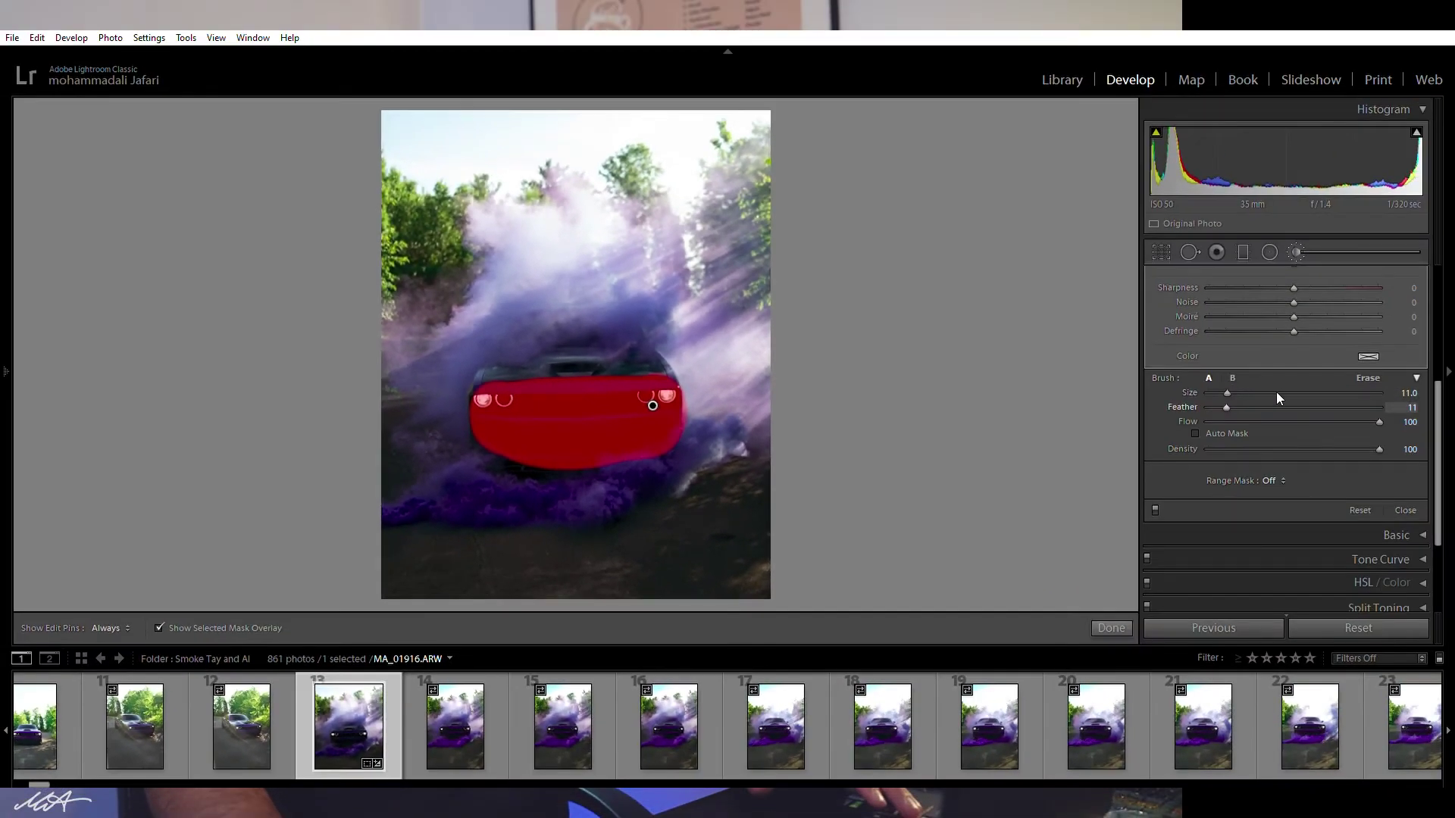
Try a brush feather of 93 by painting over the smoke and the car's front, and undo the strokes.
left_click(1366, 407)
key("h")
mouse_move(728, 303)
left_mouse_down()
mouse_move(488, 337)
mouse_move(462, 388)
mouse_move(477, 492)
mouse_move(598, 528)
mouse_move(762, 522)
mouse_move(783, 441)
mouse_move(737, 362)
mouse_move(491, 364)
mouse_move(648, 350)
left_mouse_up()
mouse_move(501, 333)
left_mouse_down()
mouse_move(684, 540)
mouse_move(702, 507)
mouse_move(685, 432)
left_mouse_up()
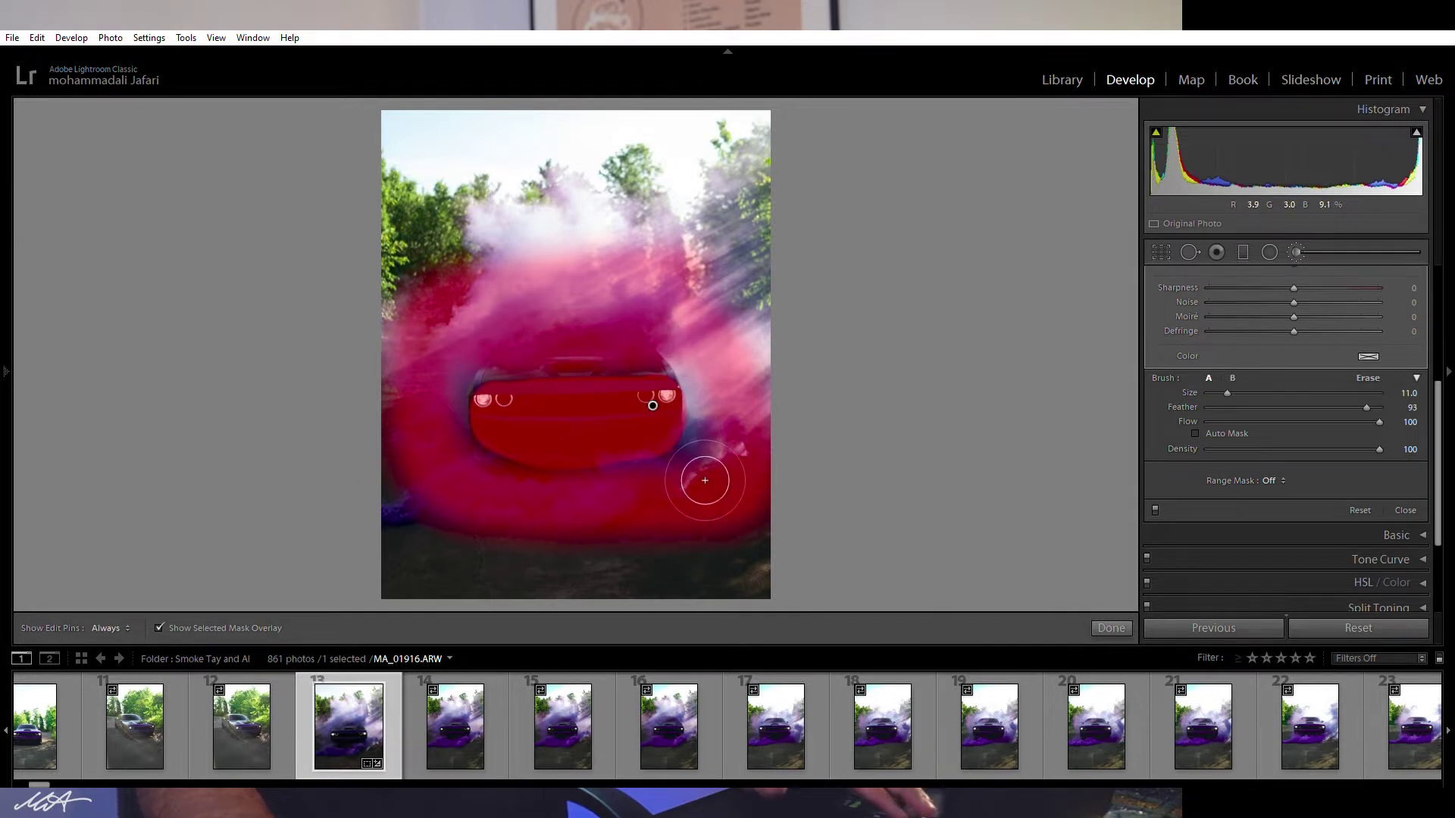
key("ctrl+z")
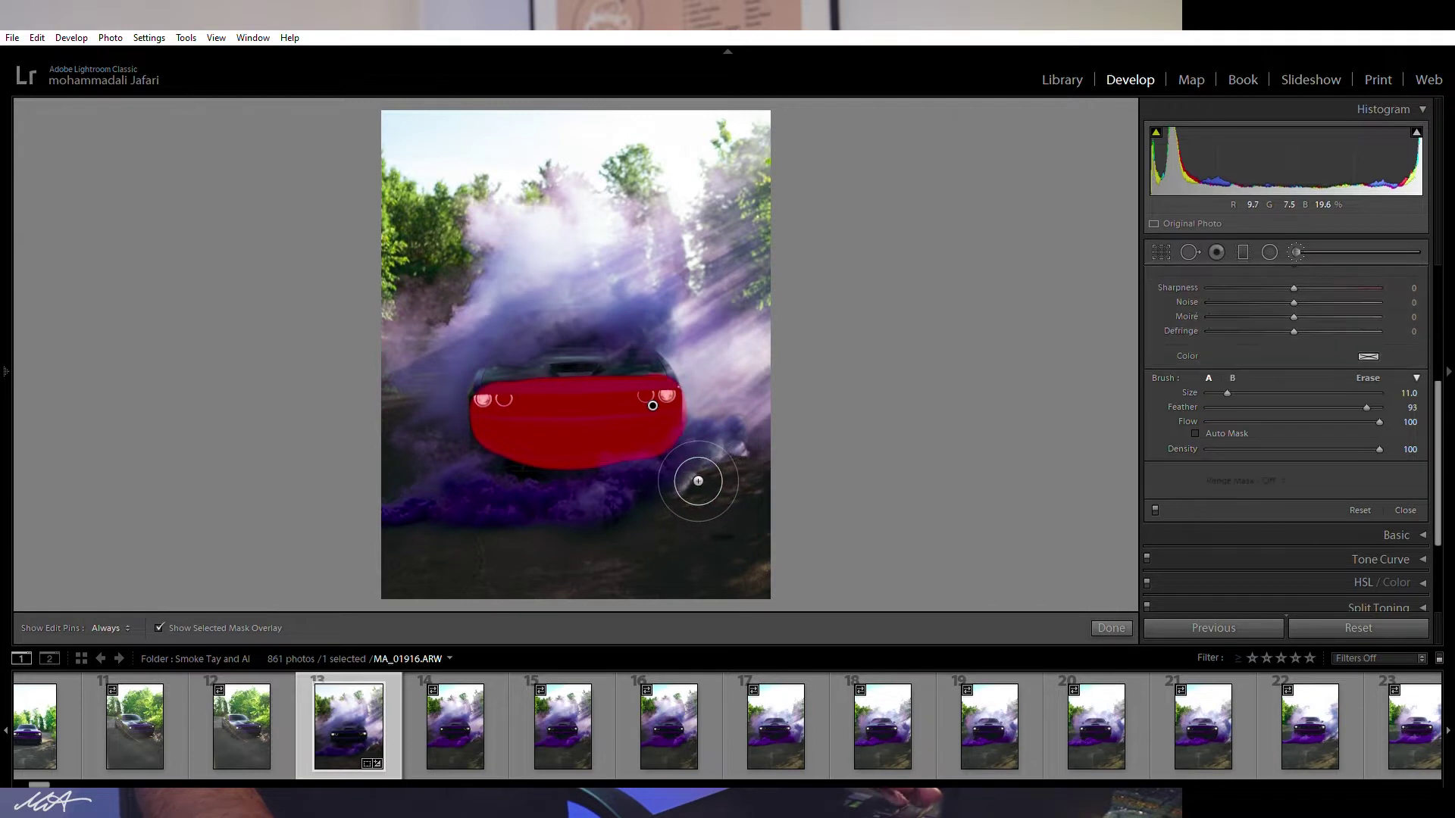
key("ctrl+z")
mouse_move(679, 439)
left_mouse_down()
mouse_move(542, 452)
mouse_move(685, 455)
left_mouse_up()
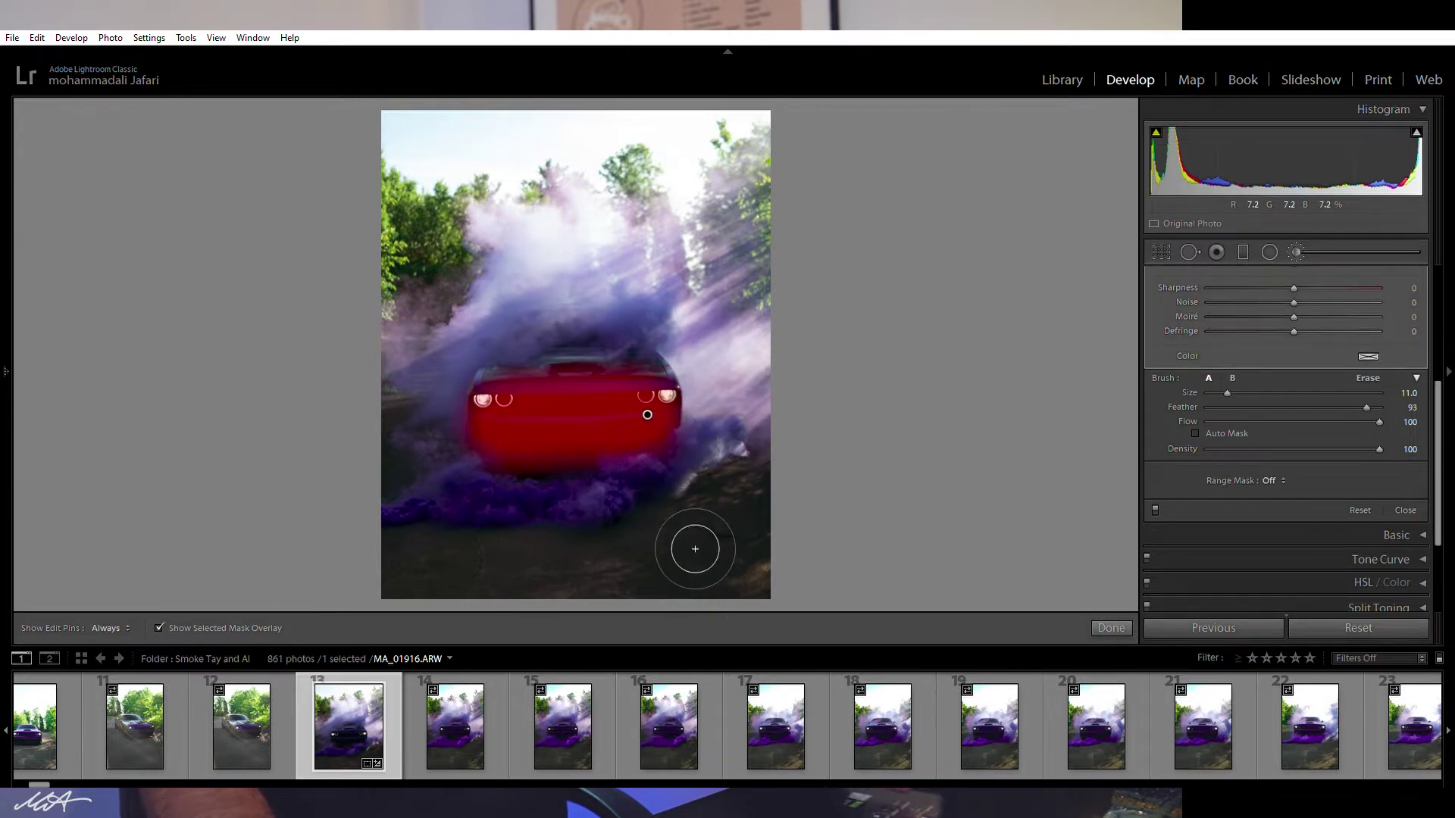
key("ctrl+z")
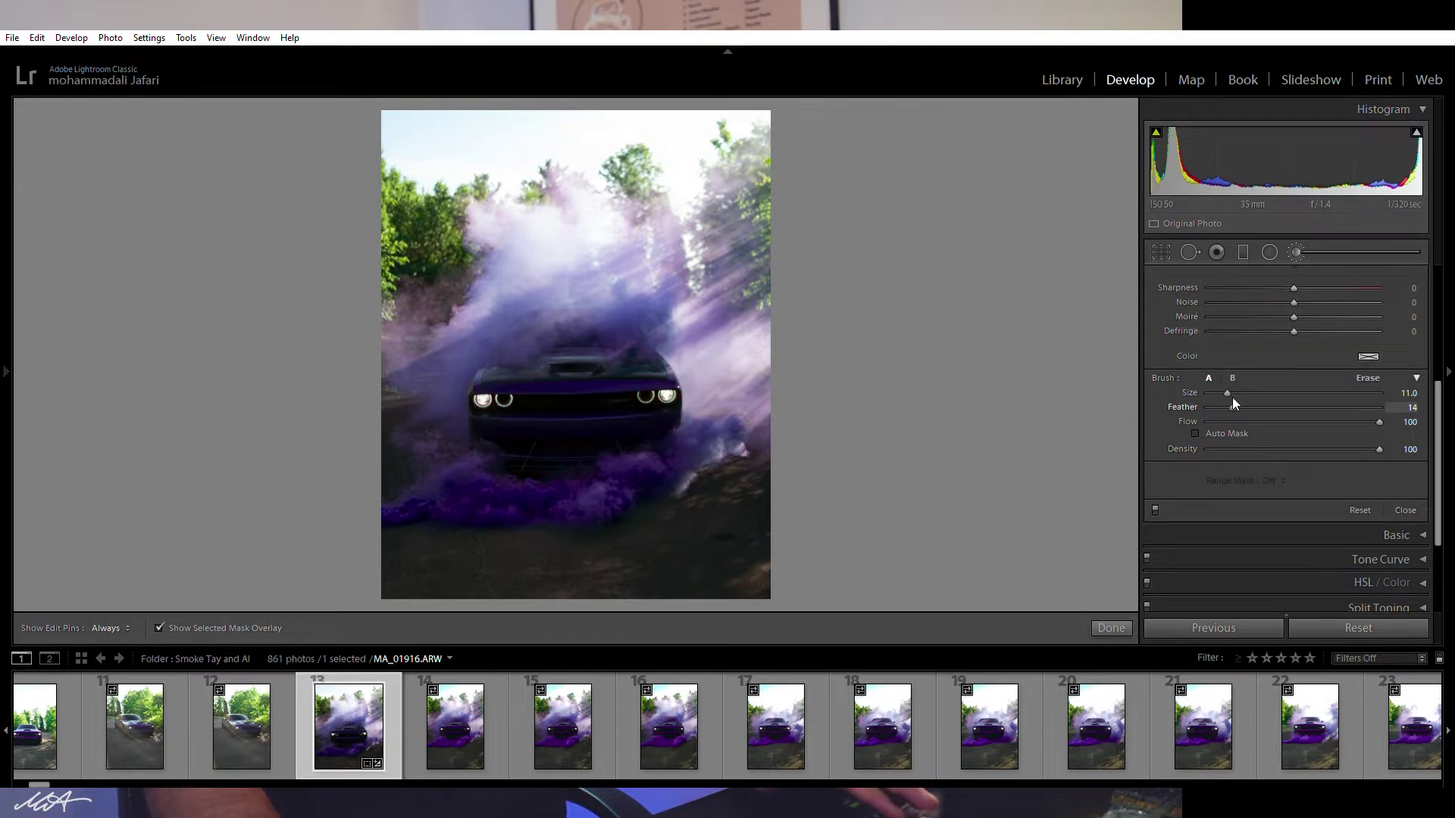
Set the brush feather to 6 and paint a mask over the whole front of the car.
left_click_drag(1212, 394, 1218, 395)
left_click(650, 414)
mouse_move(661, 411)
left_mouse_down()
mouse_move(517, 419)
mouse_move(519, 444)
mouse_move(576, 454)
mouse_move(665, 447)
mouse_move(683, 419)
mouse_move(686, 444)
mouse_move(649, 446)
left_mouse_up()
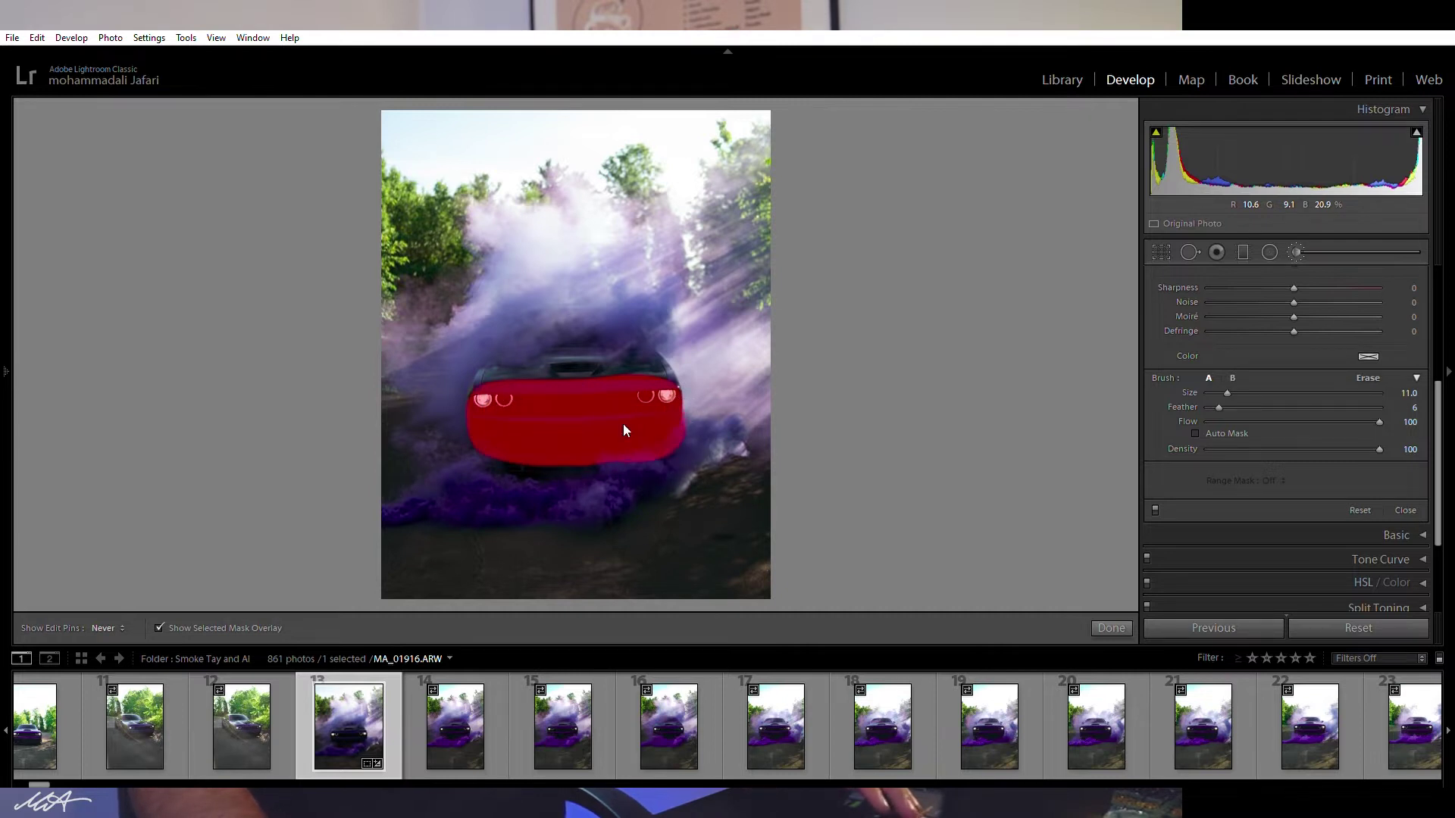
Toggle the mask overlay to check the area painted on the car's front, leaving the overlay hidden.
key("o")
key("o")
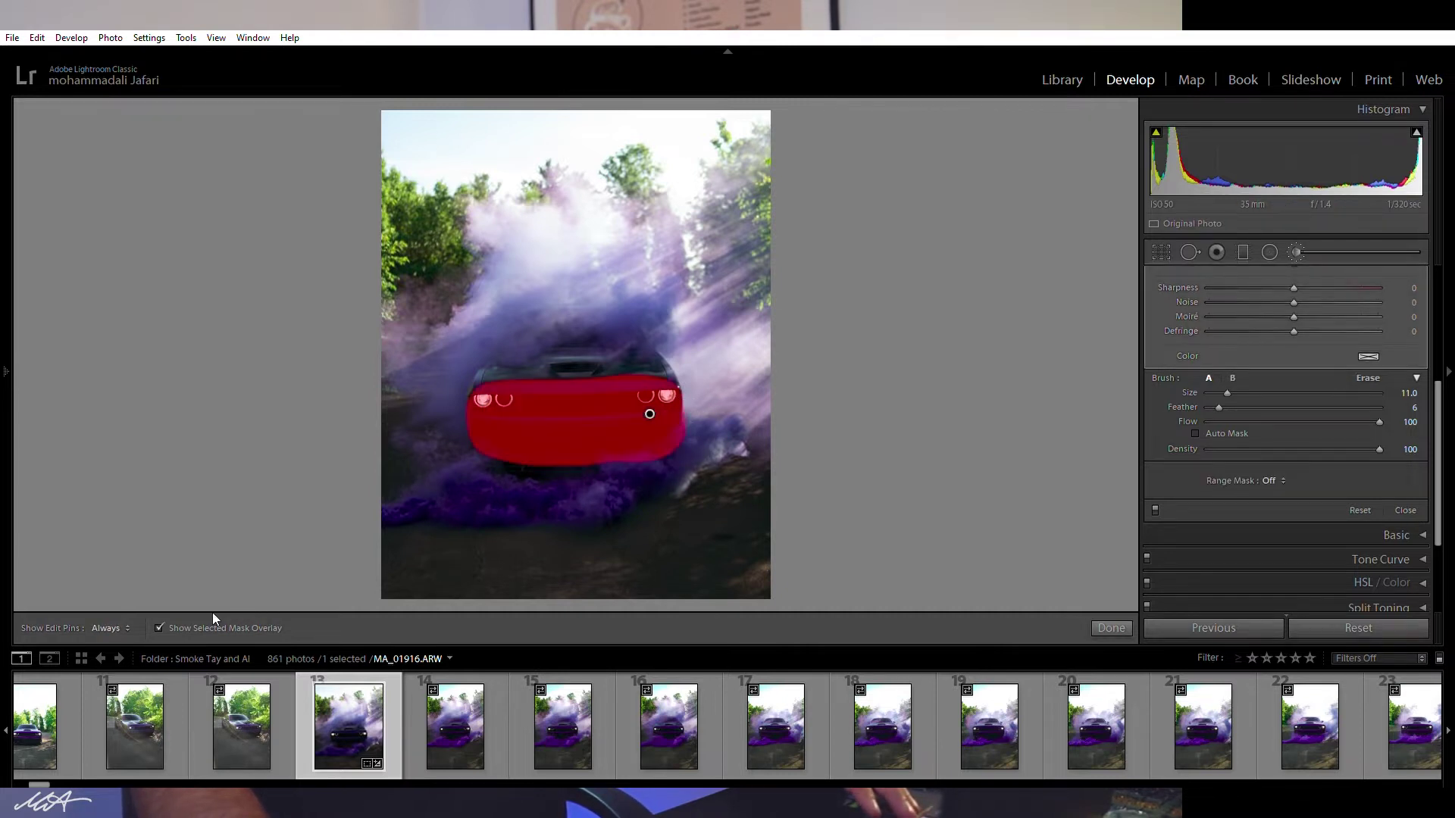
key("o")
key("o")
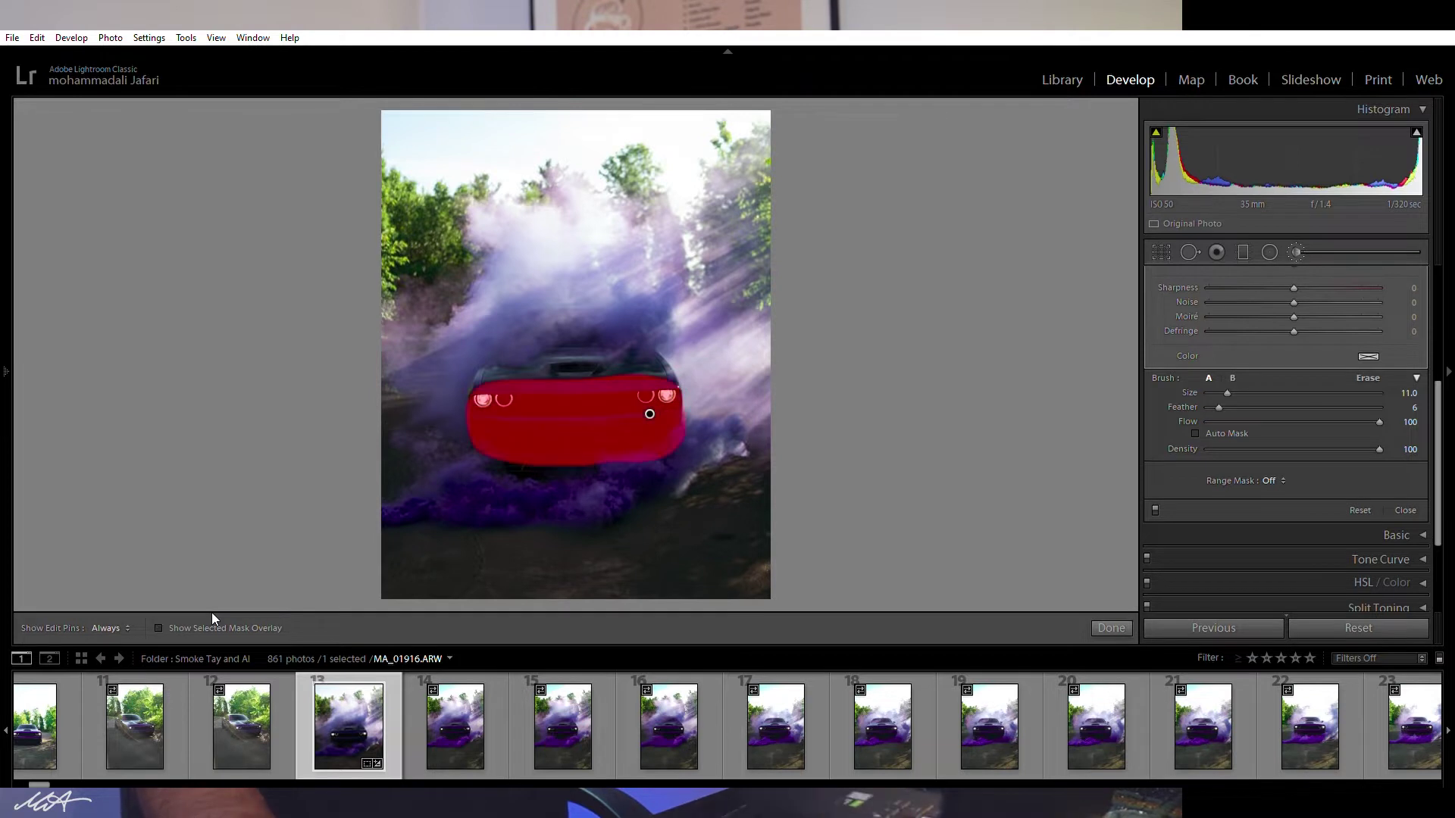
key("o")
key("o")
key("o")
key("o")
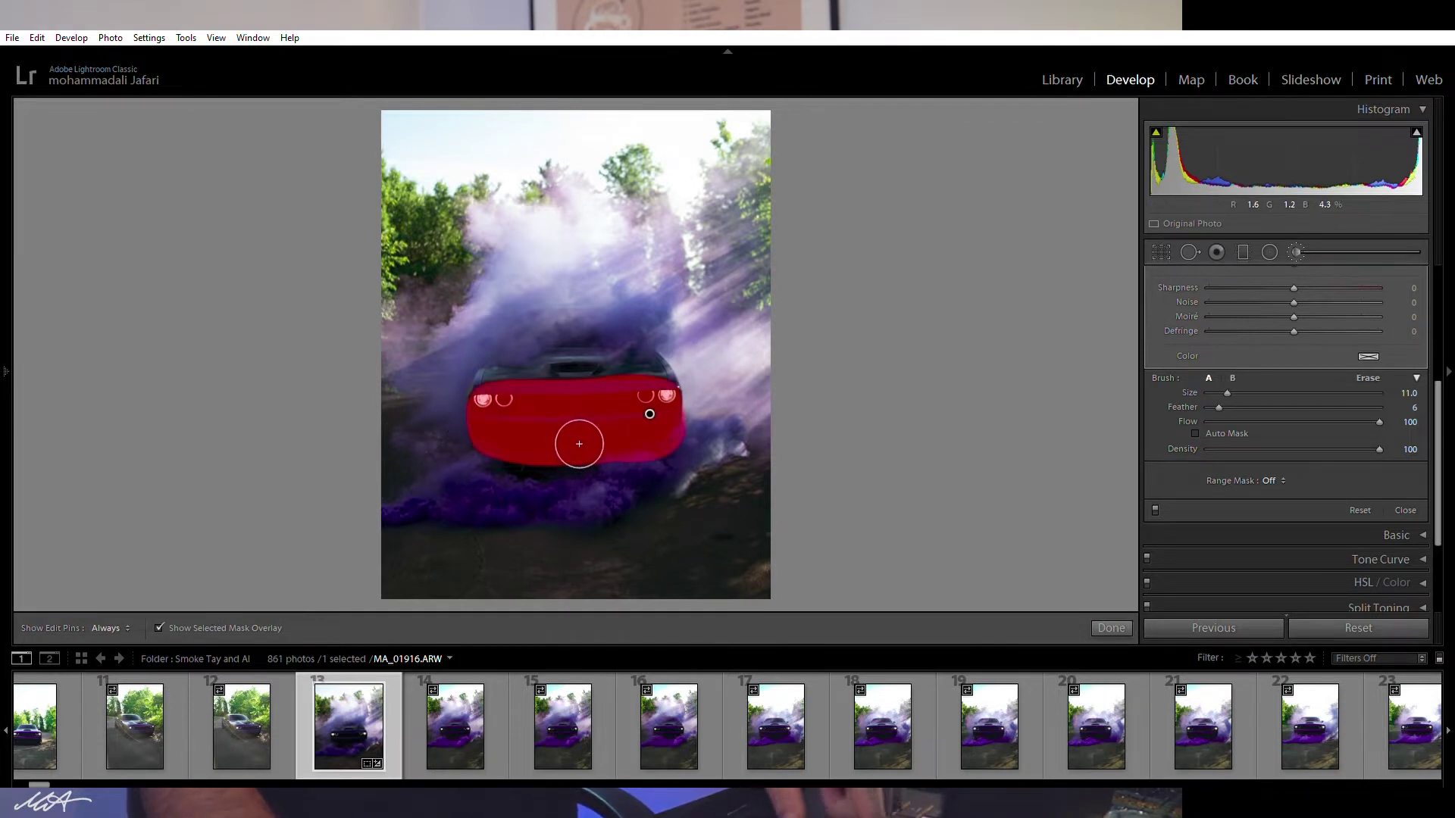
key("o")
Brighten the masked car front with an exposure of 0.25 and shadows of 26.
scroll(1270, 349, "up", 3)
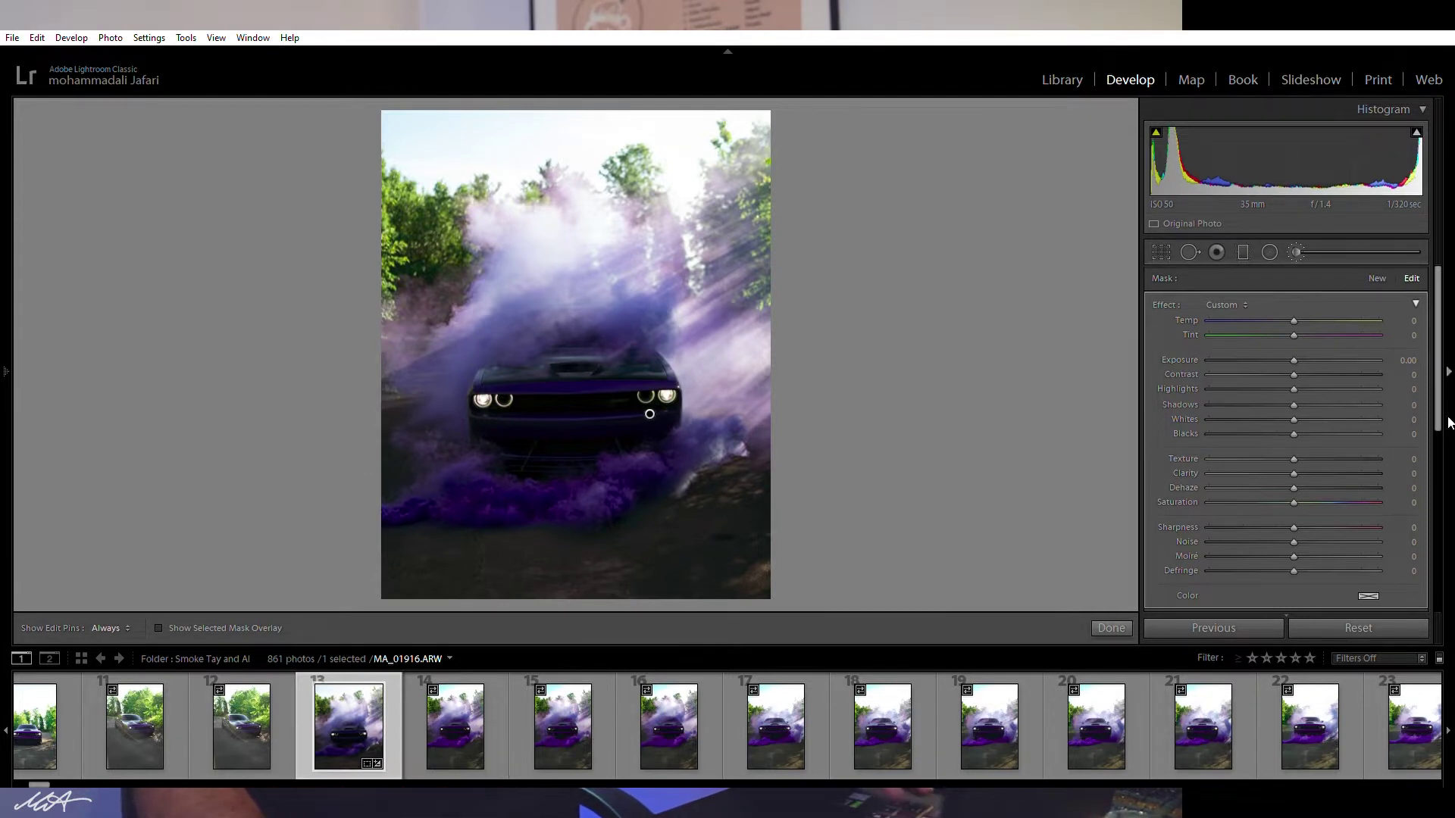
scroll(1317, 331, "down", 1)
key("Up")
key("Up")
key("Up")
key("Up")
key("Up")
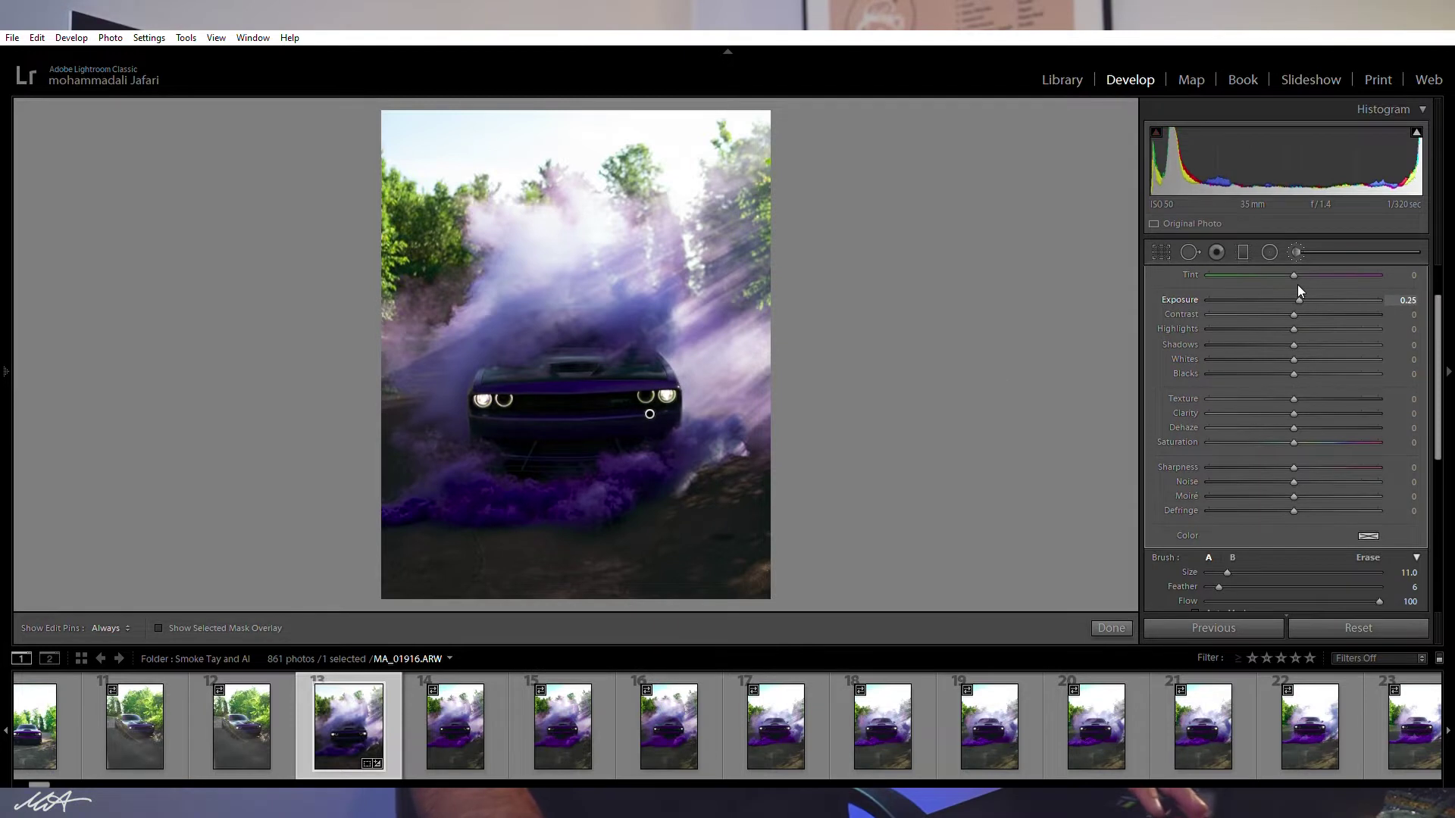
left_click(1311, 343)
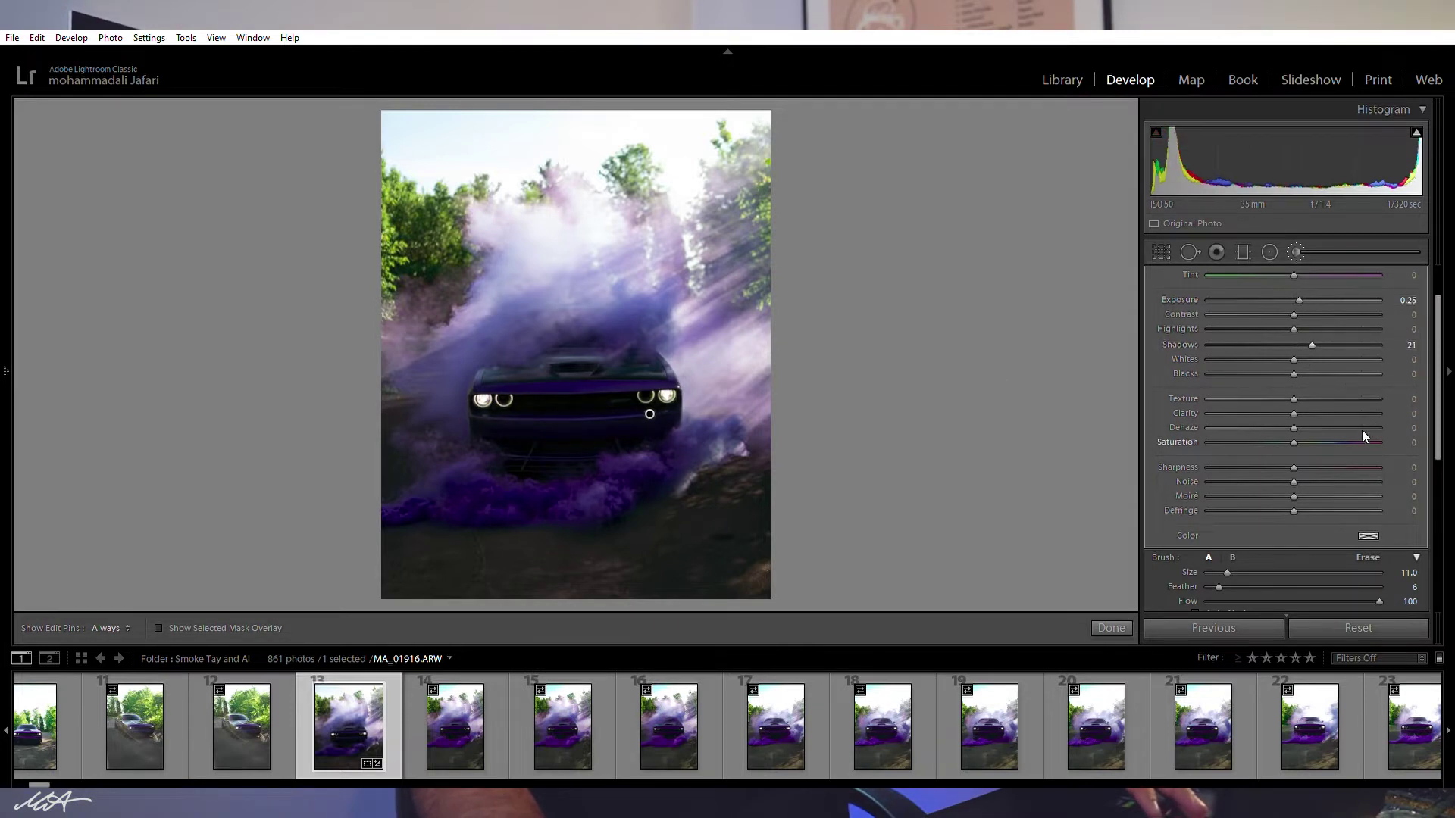
key("Up")
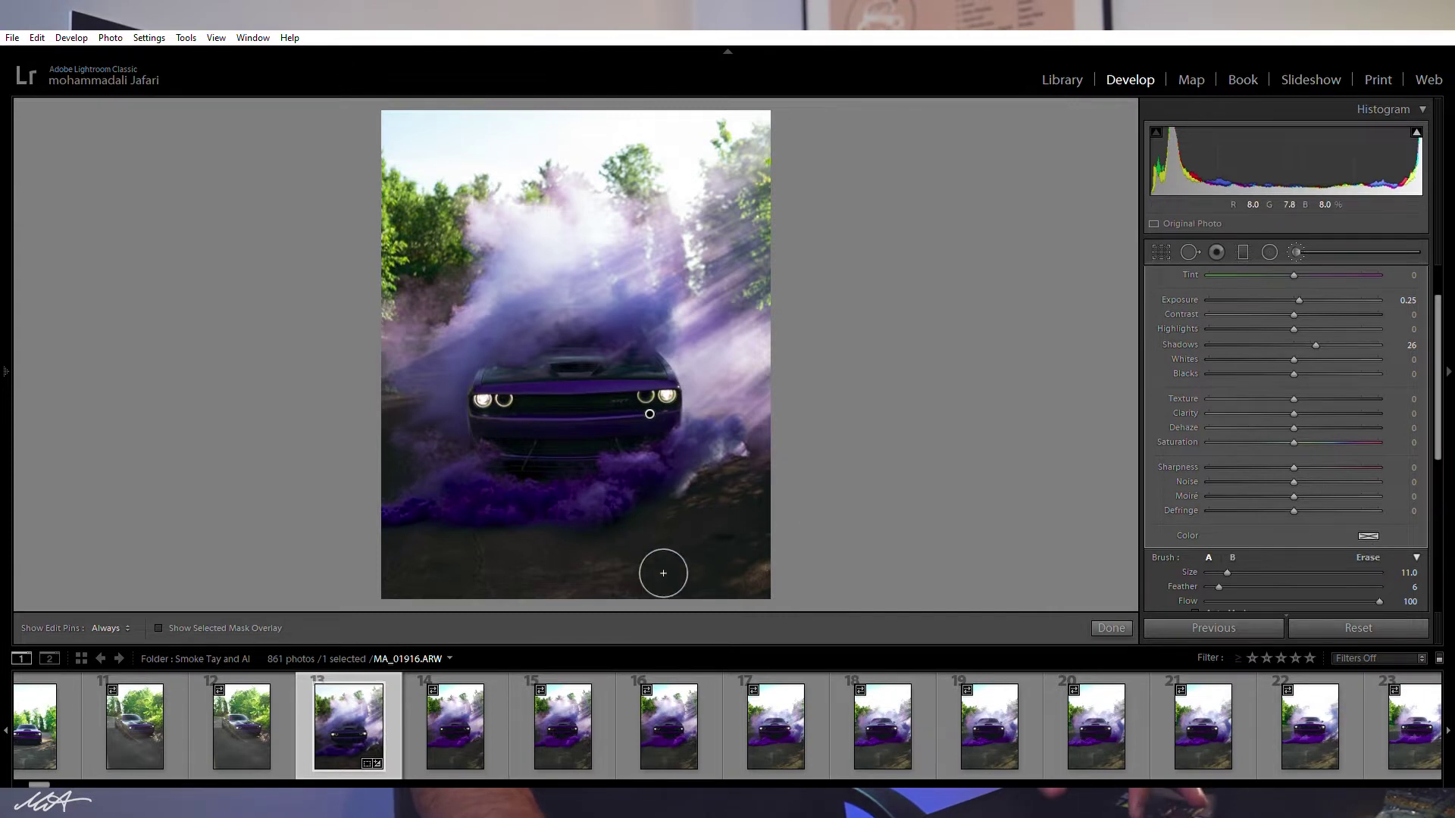
Erase the mask spill around the car's lower bumper and along the hood edge, checking with the overlay and hiding it.
key("alt")
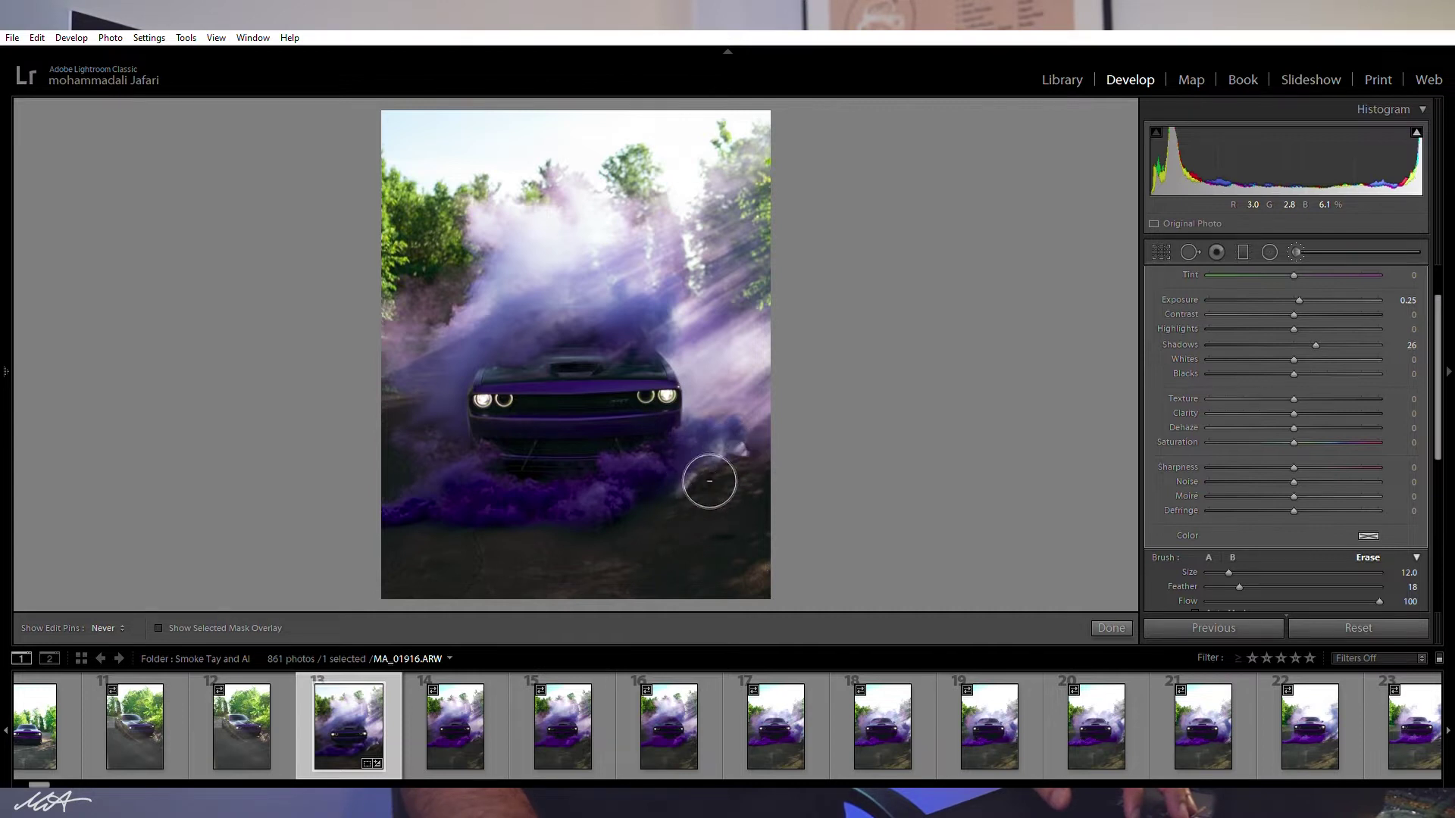
key("h")
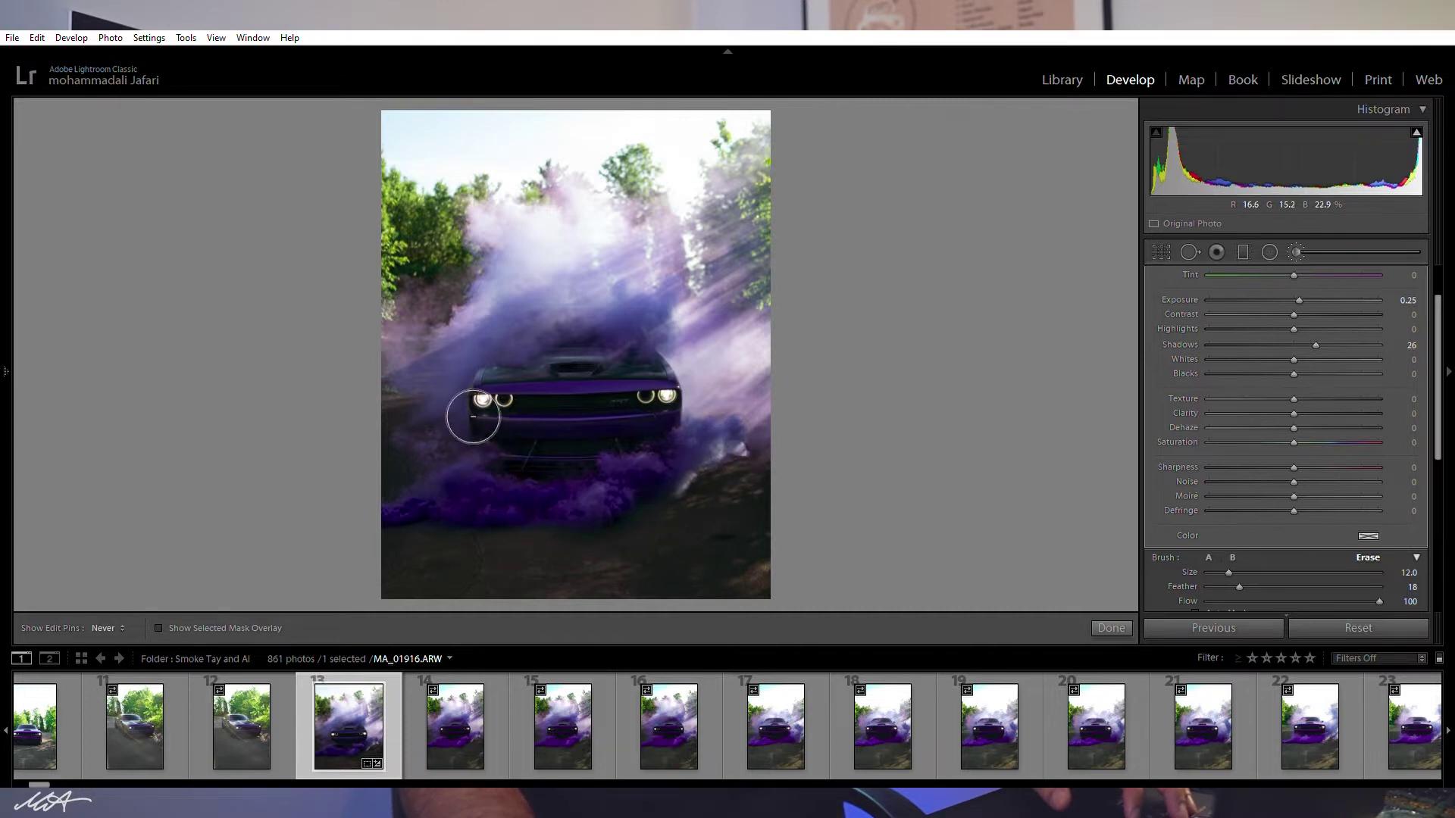
key("h")
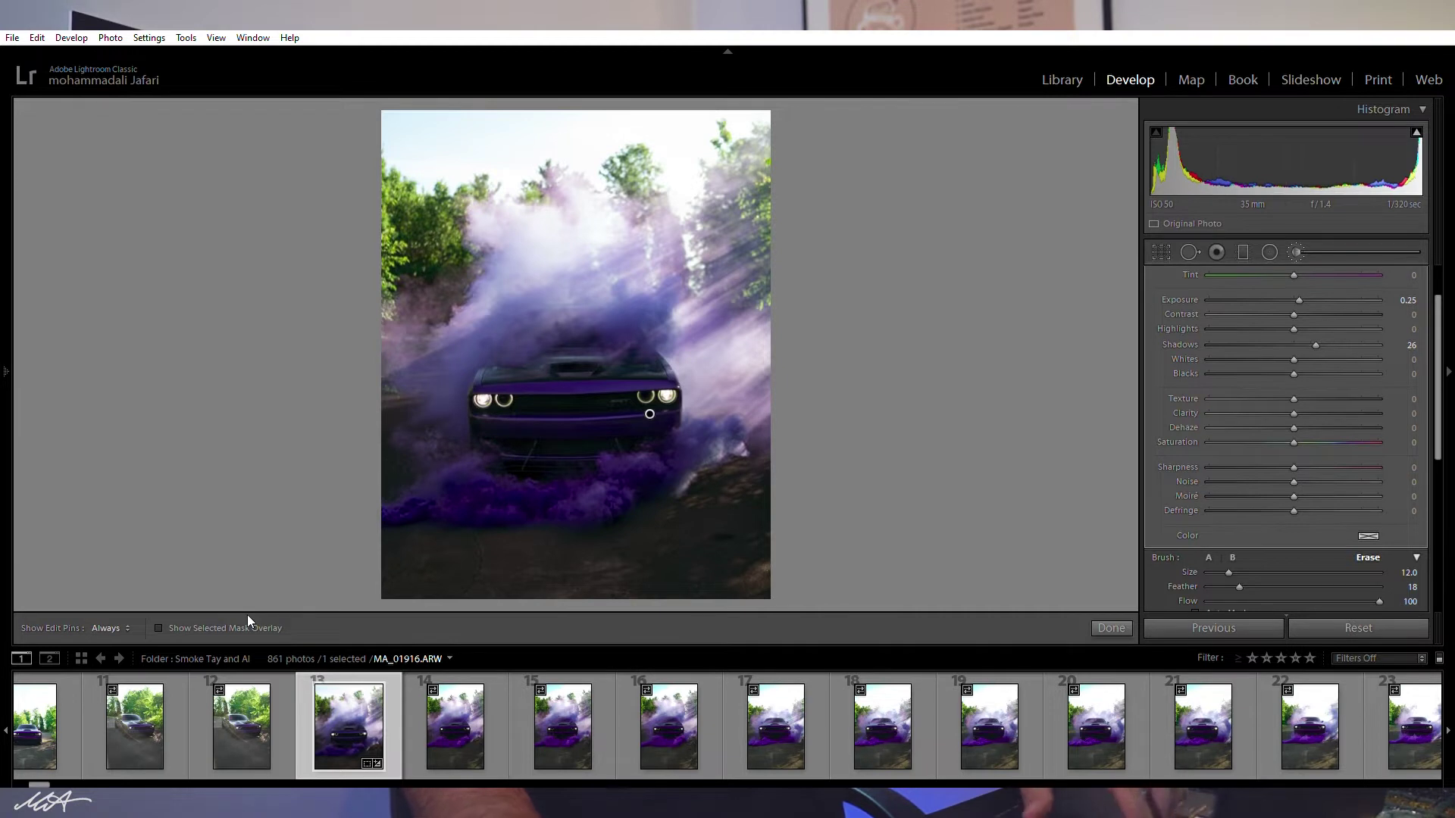
key("o")
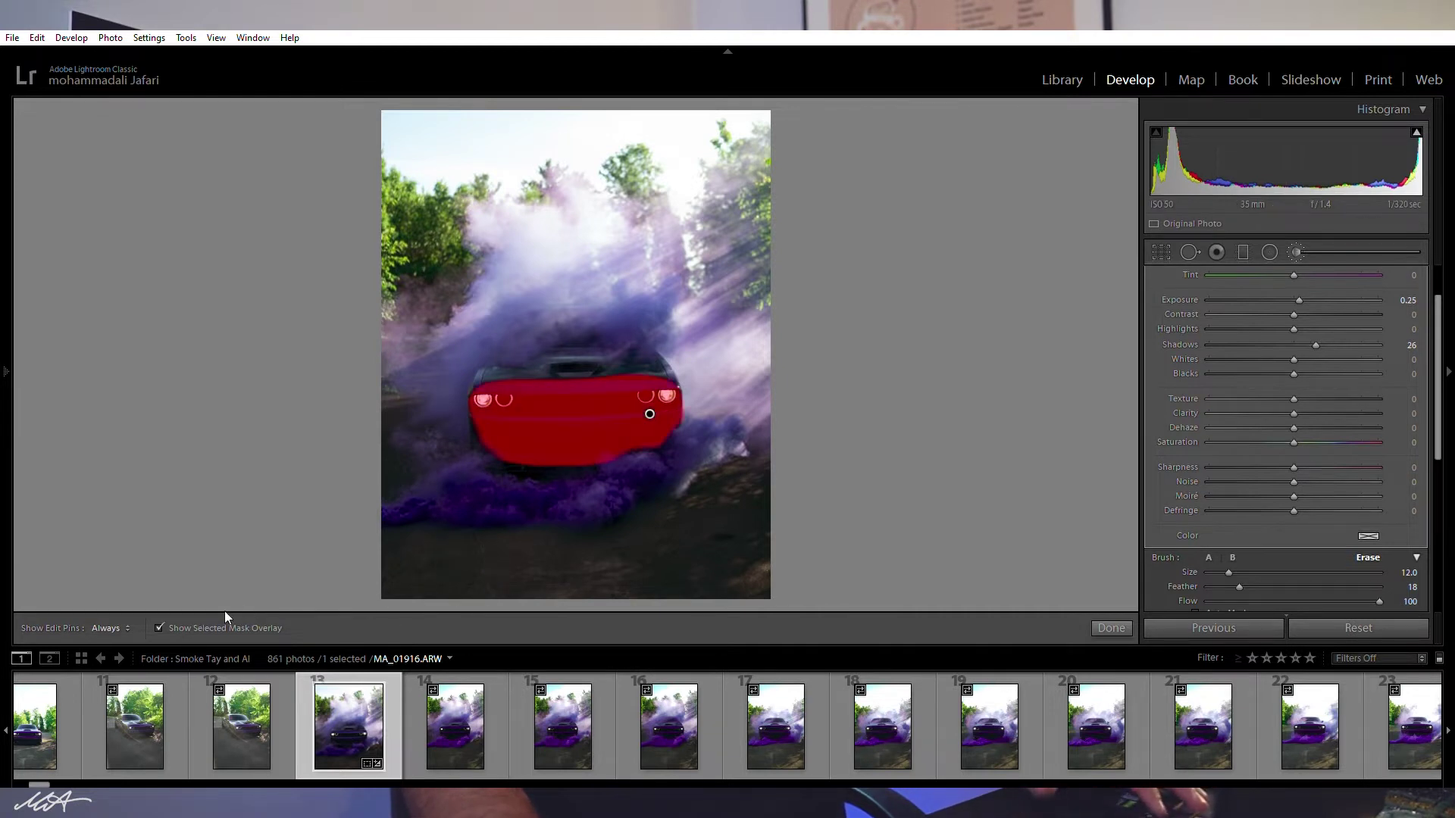
key("h")
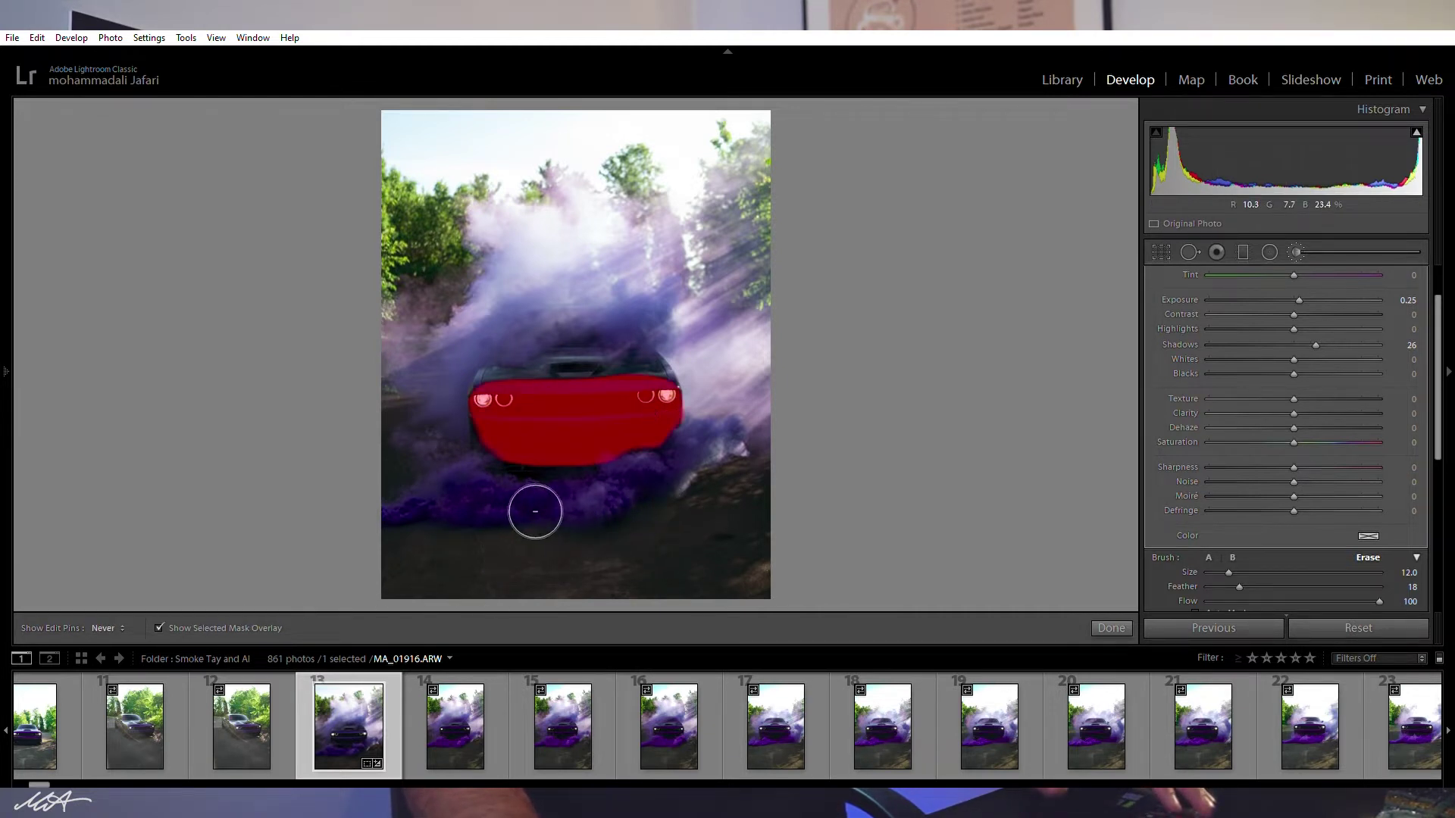
key("h")
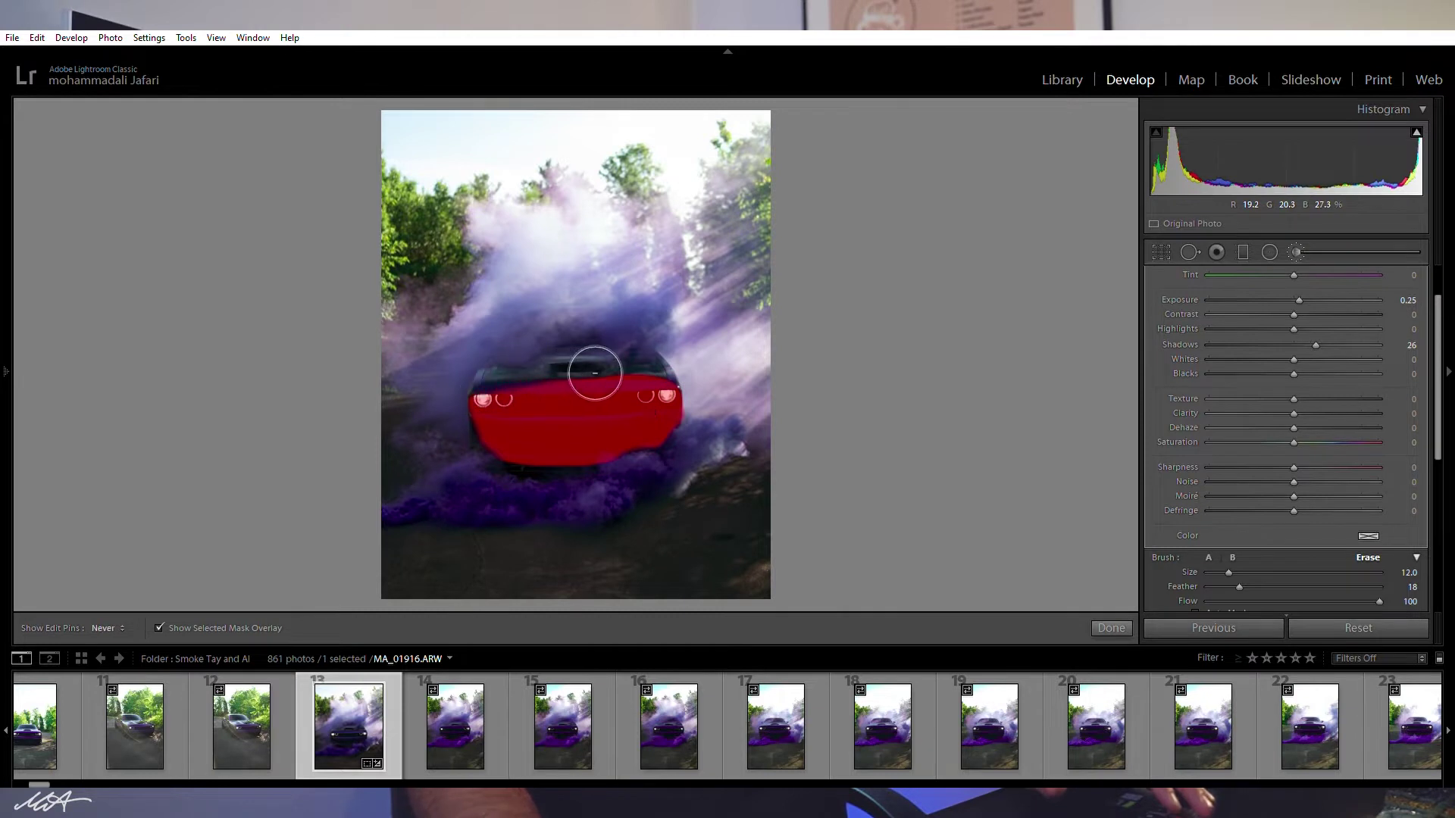
key("h")
key("h")
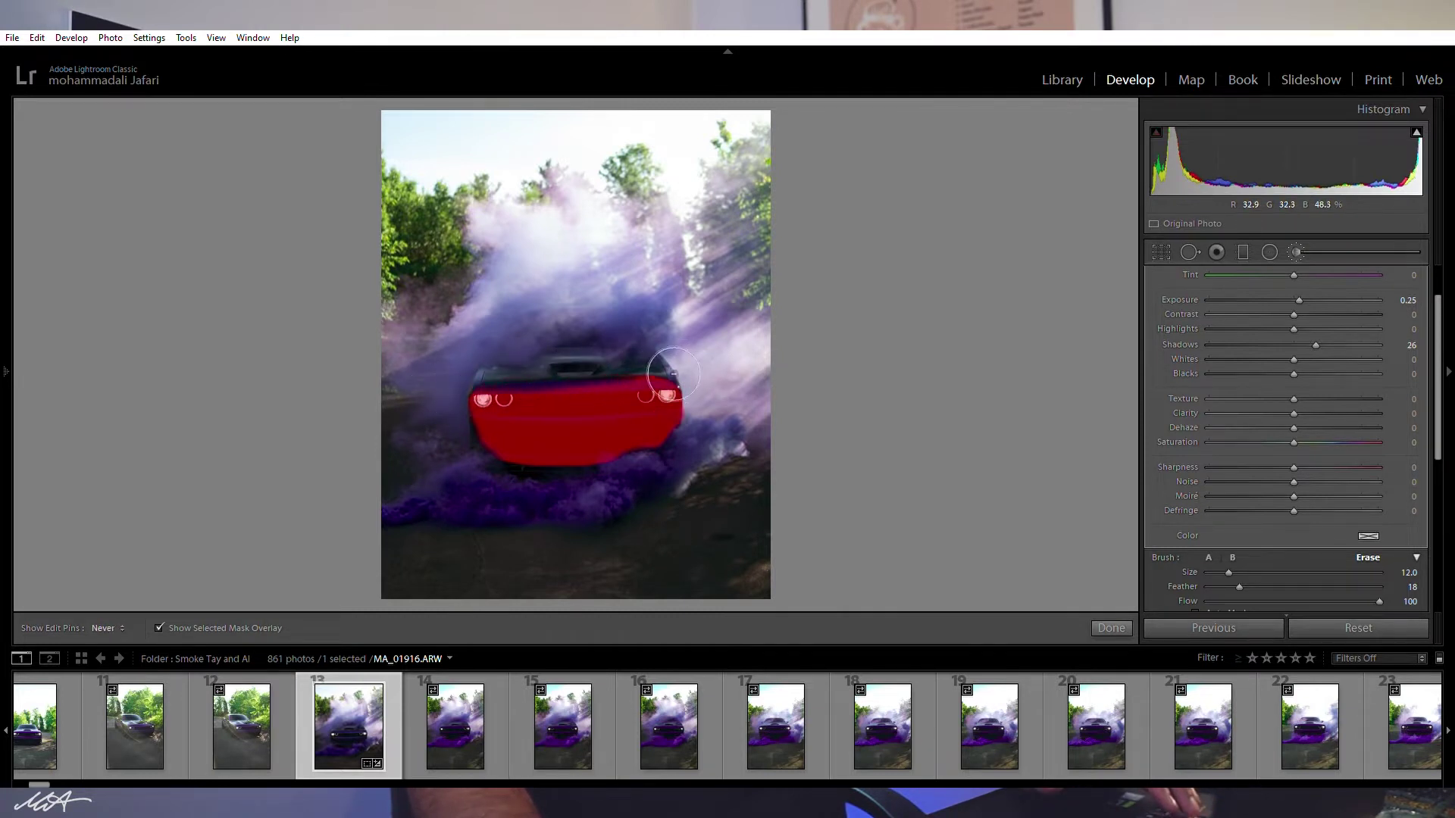
key("h")
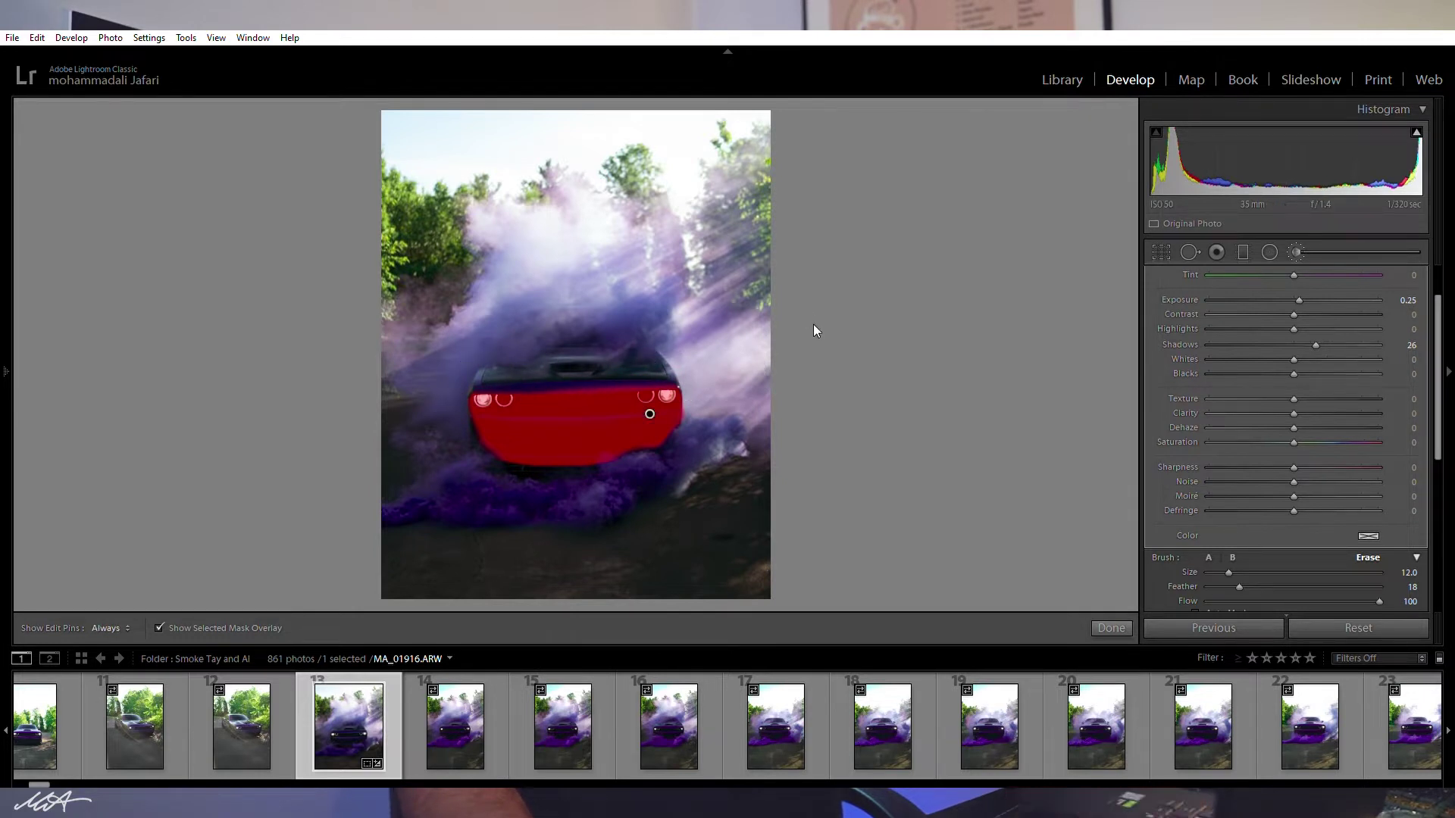
key("o")
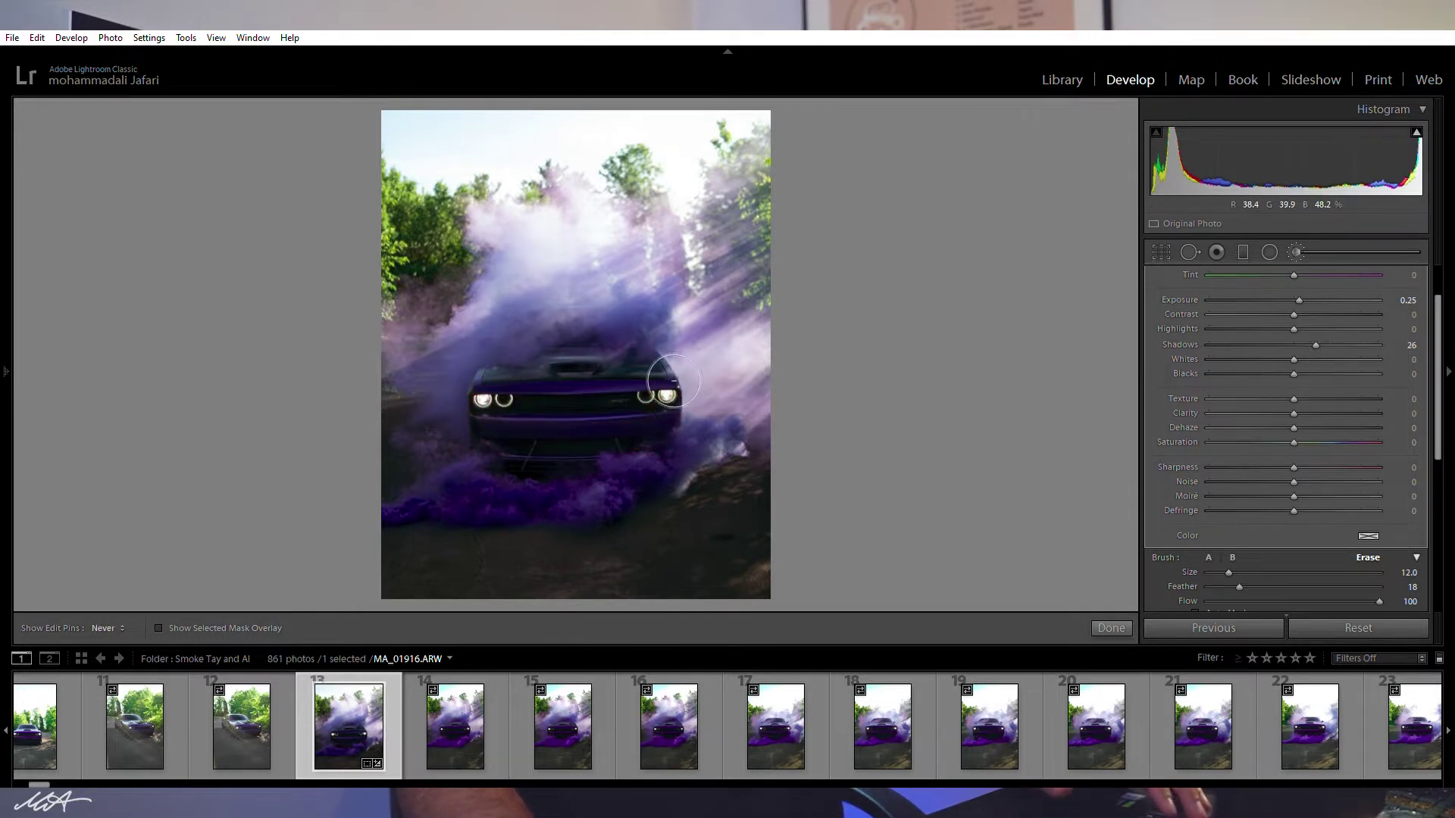
Enlarge the erase brush to 18, set the edit pins to always show, check the mask overlay and close the brush adjustment.
key("h")
key("bracketright")
key("bracketright")
key("bracketright")
key("h")
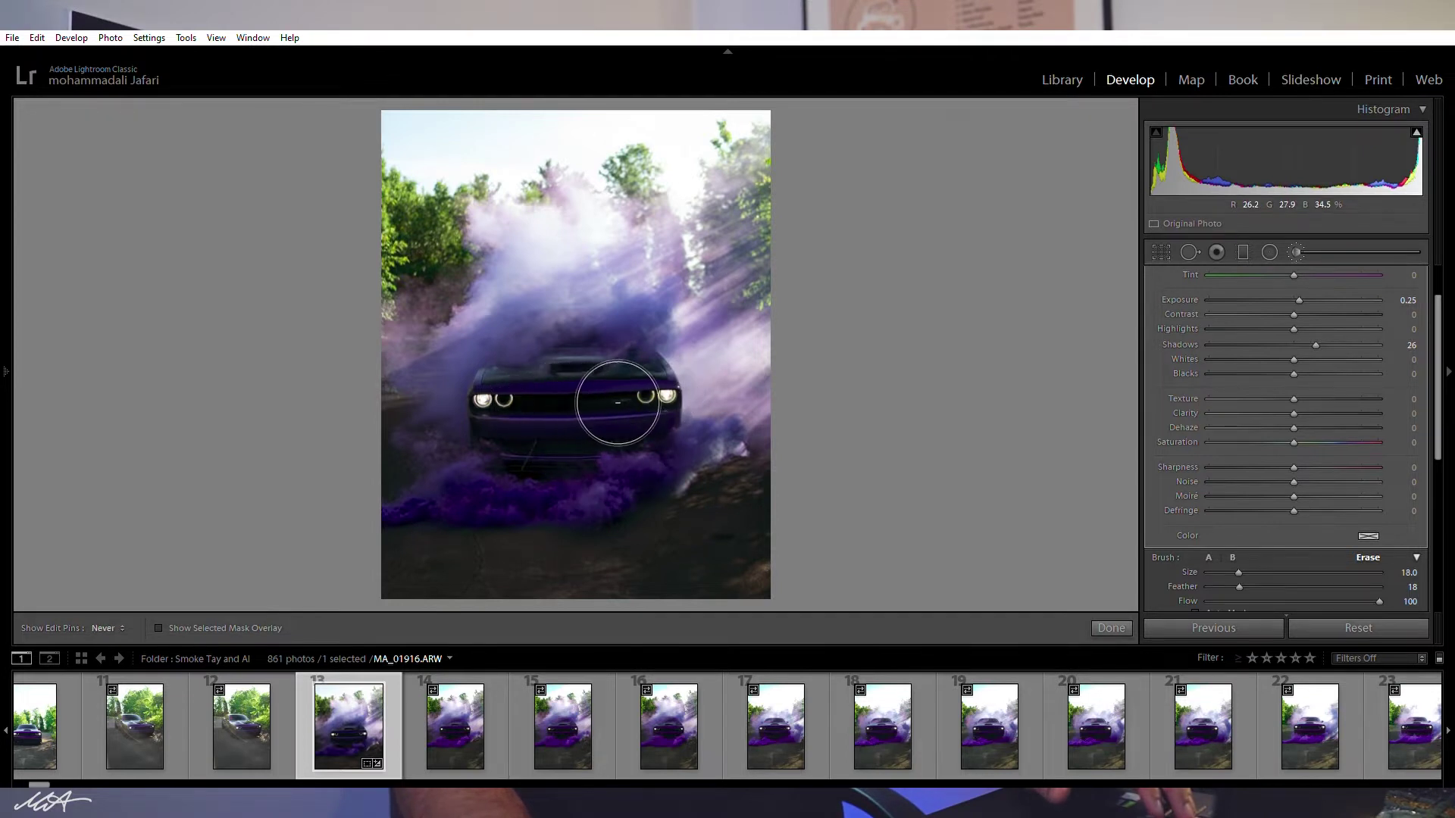
key("h")
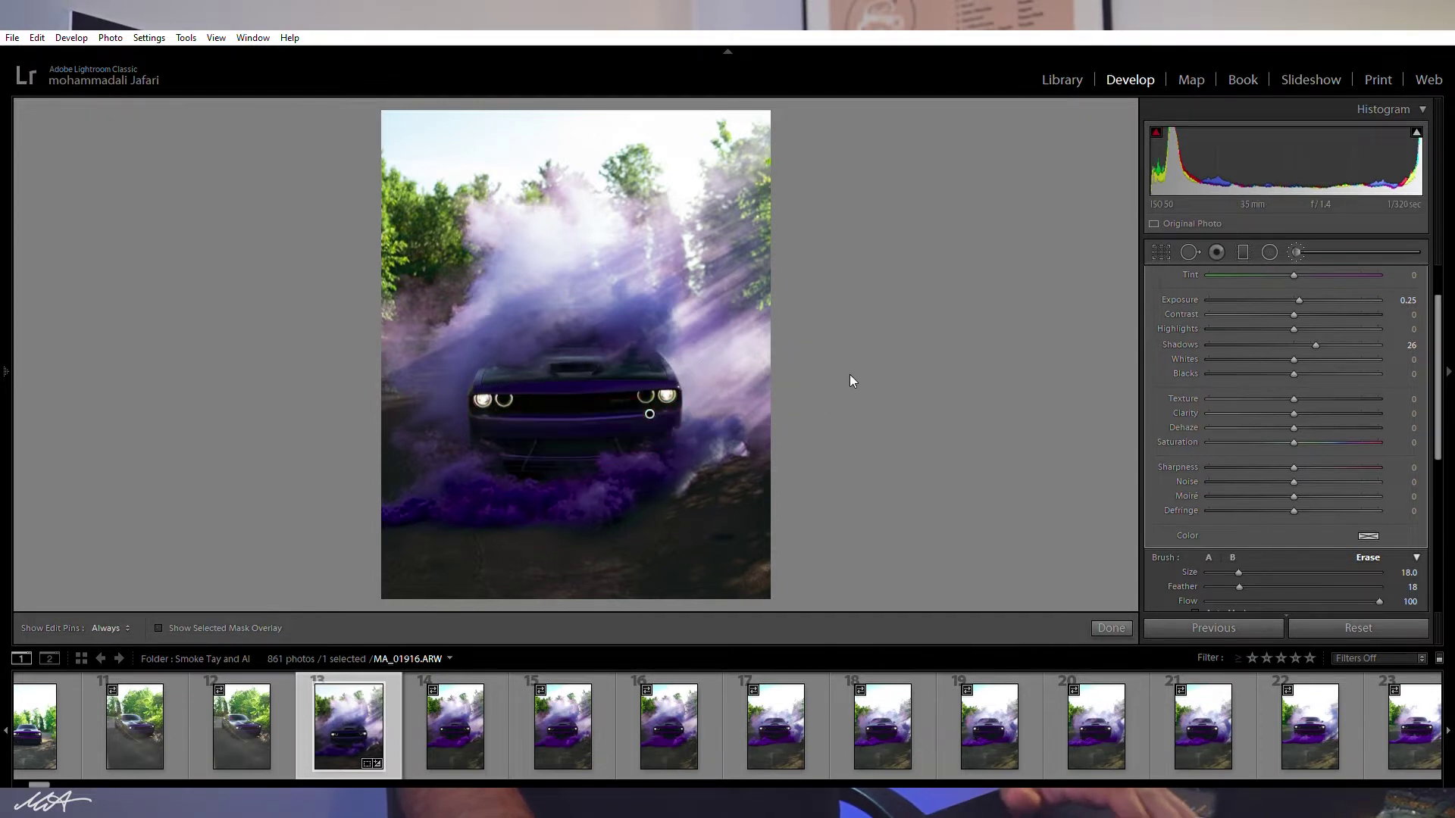
key("o")
key("o")
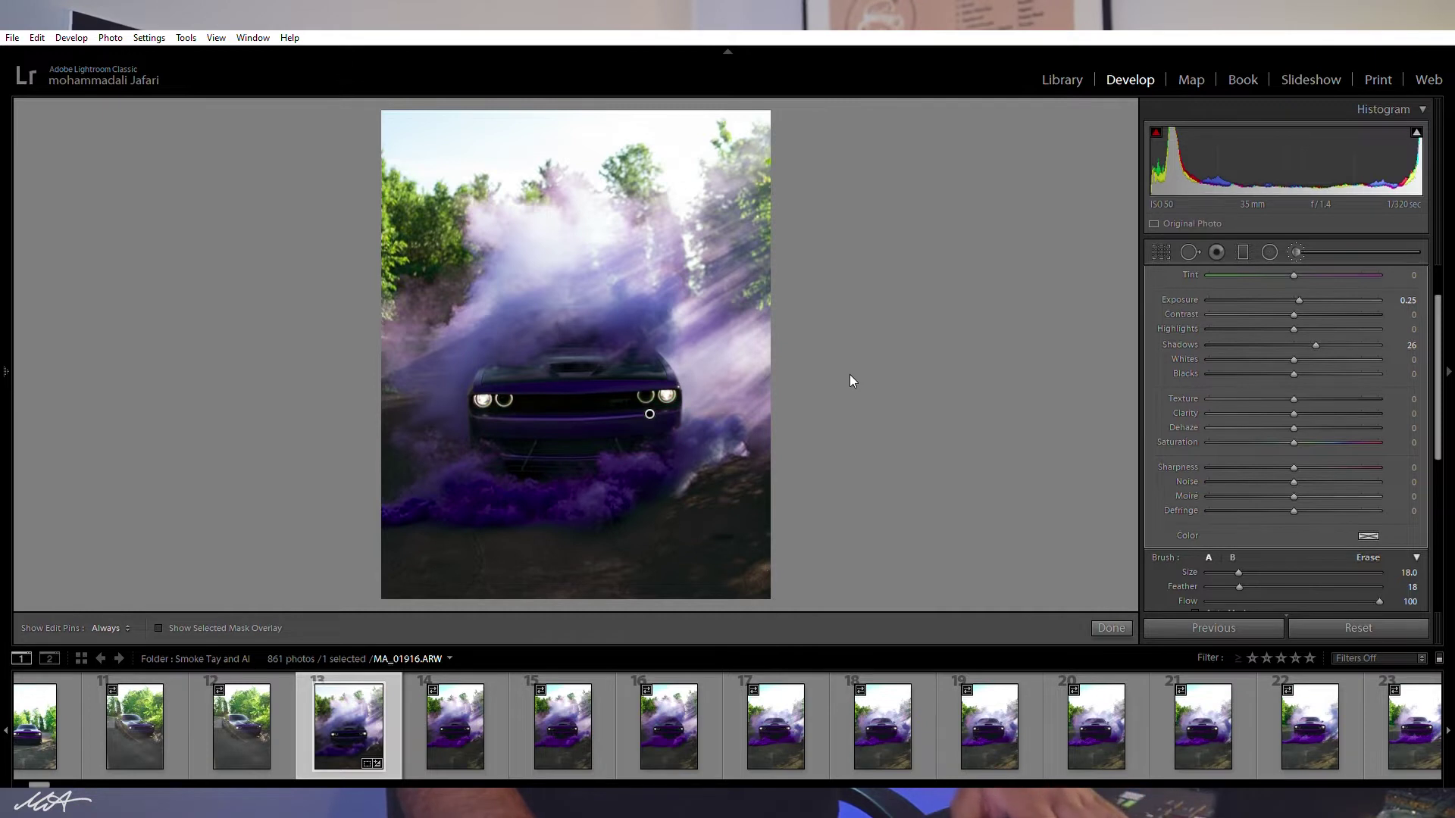
key("k")
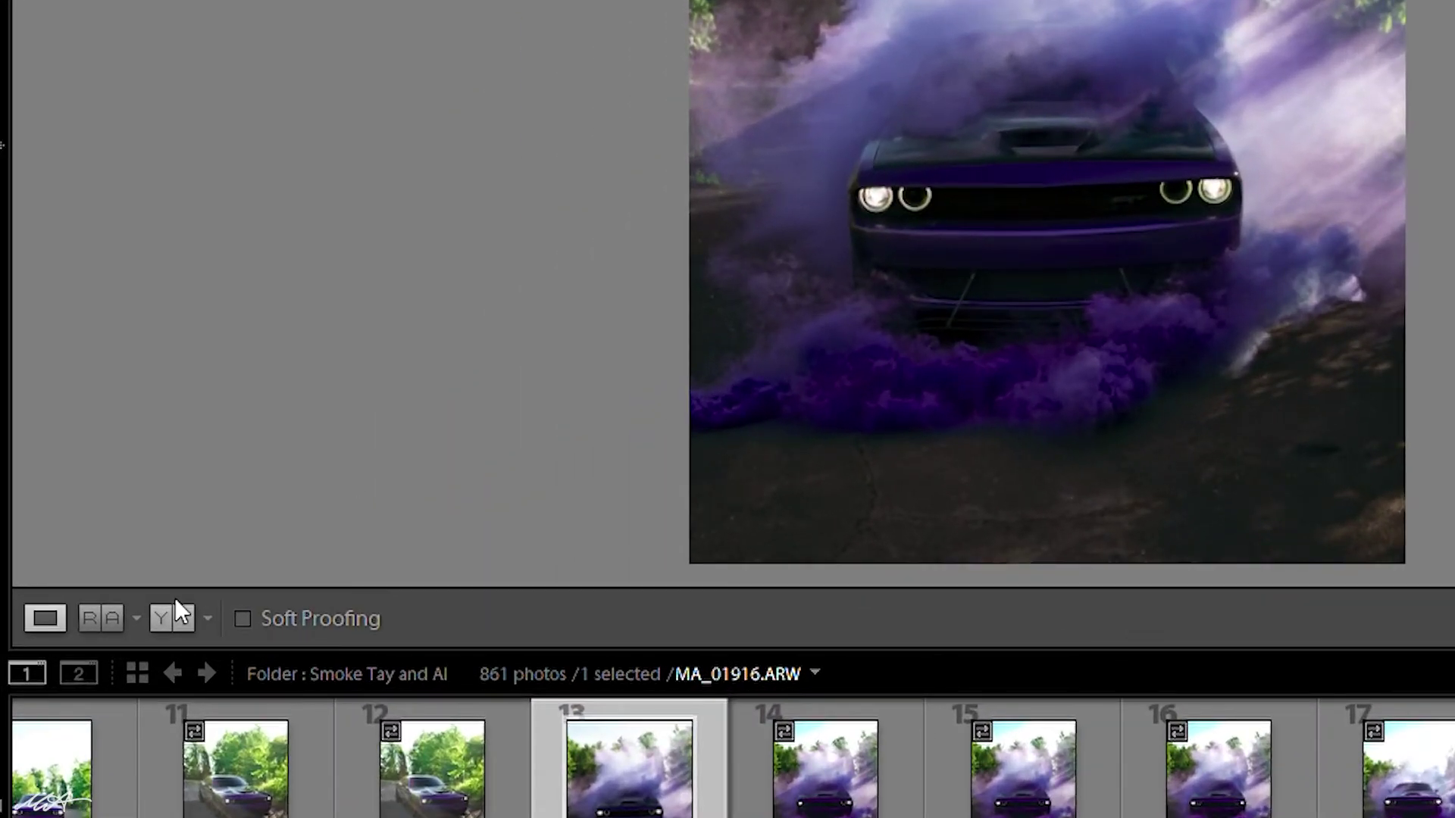
Compare the photo before and after the edits in side-by-side and split views, returning to the single-image view.
left_click(175, 615)
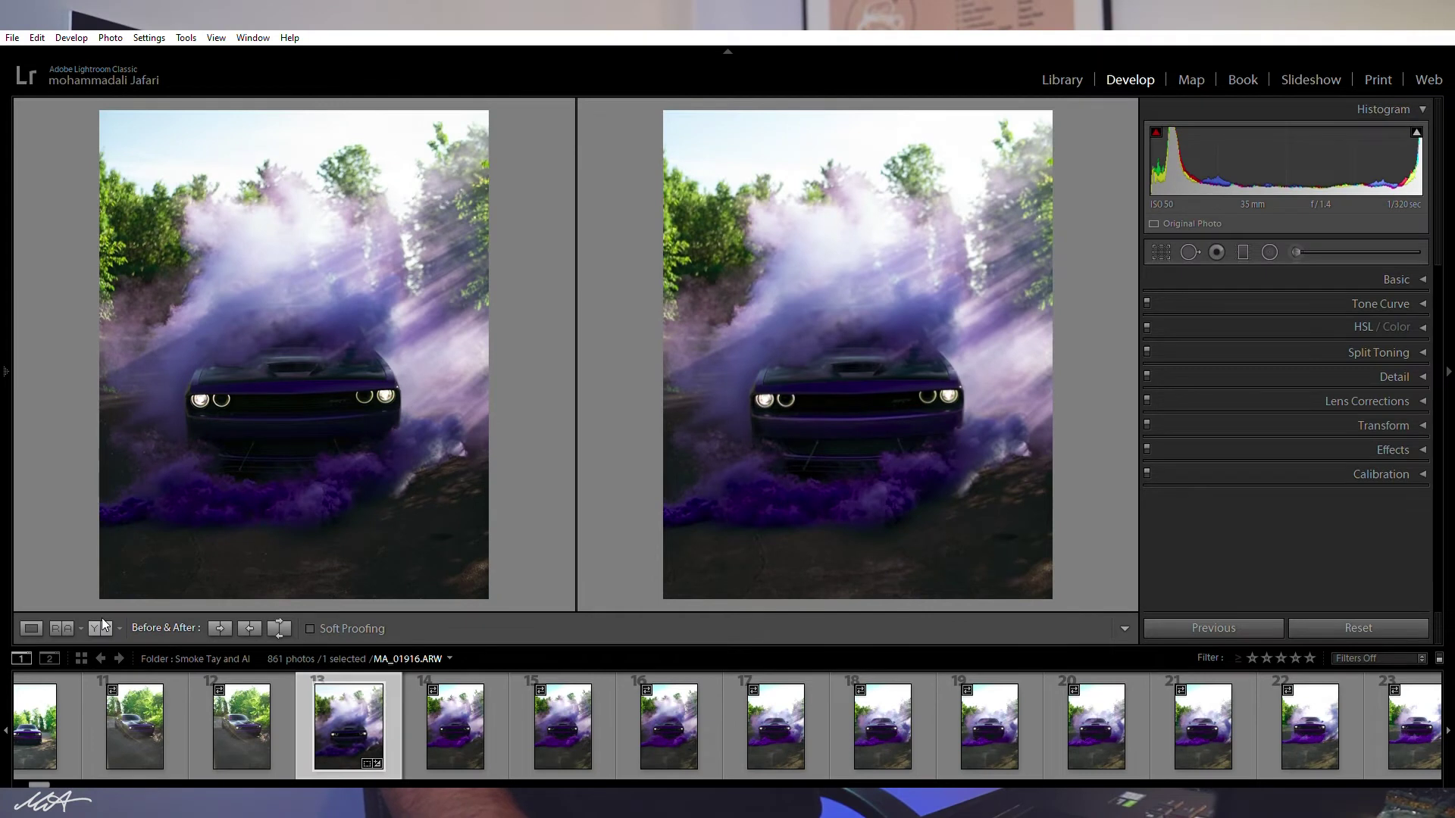
left_click(99, 627)
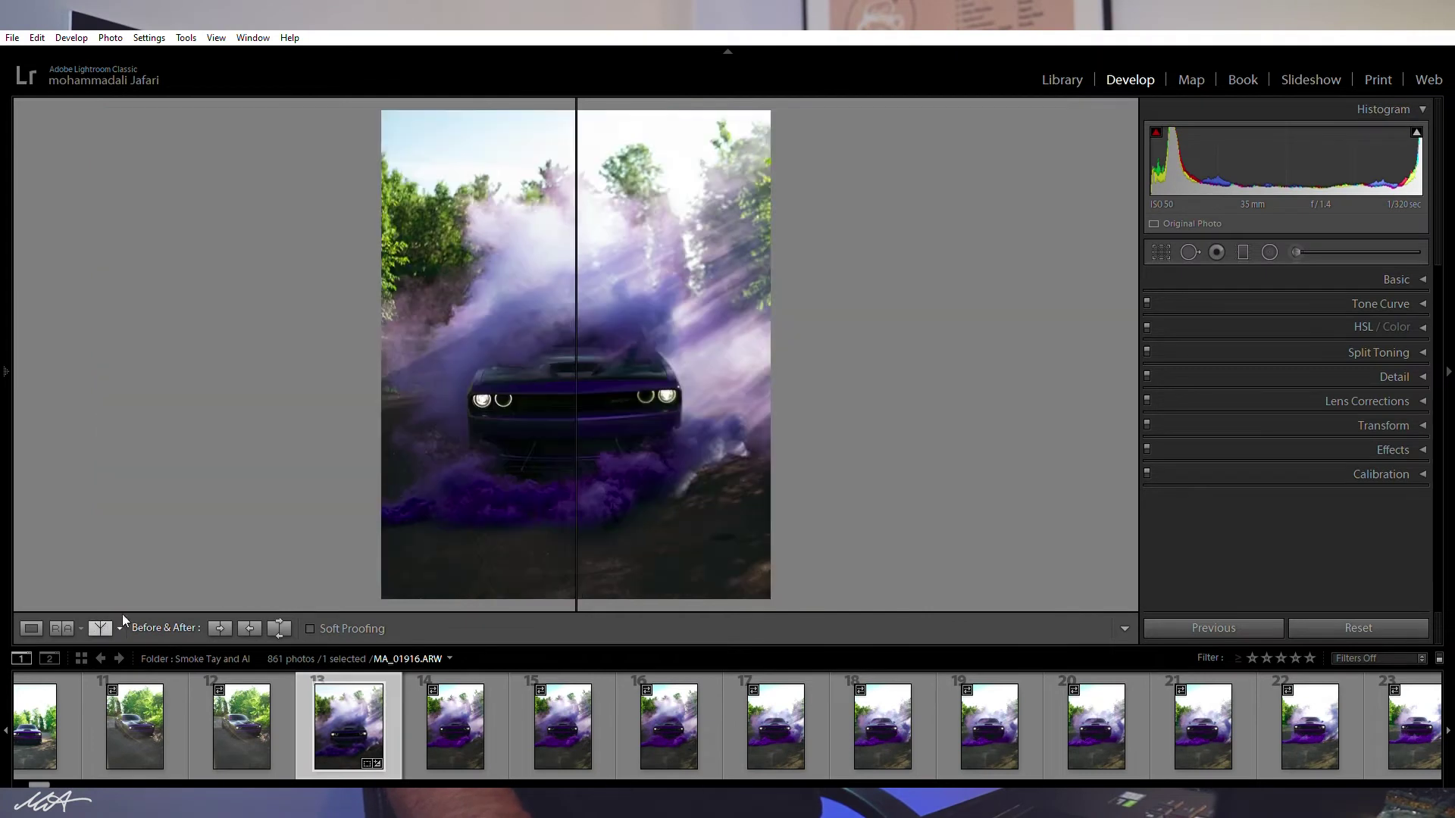
left_click(27, 619)
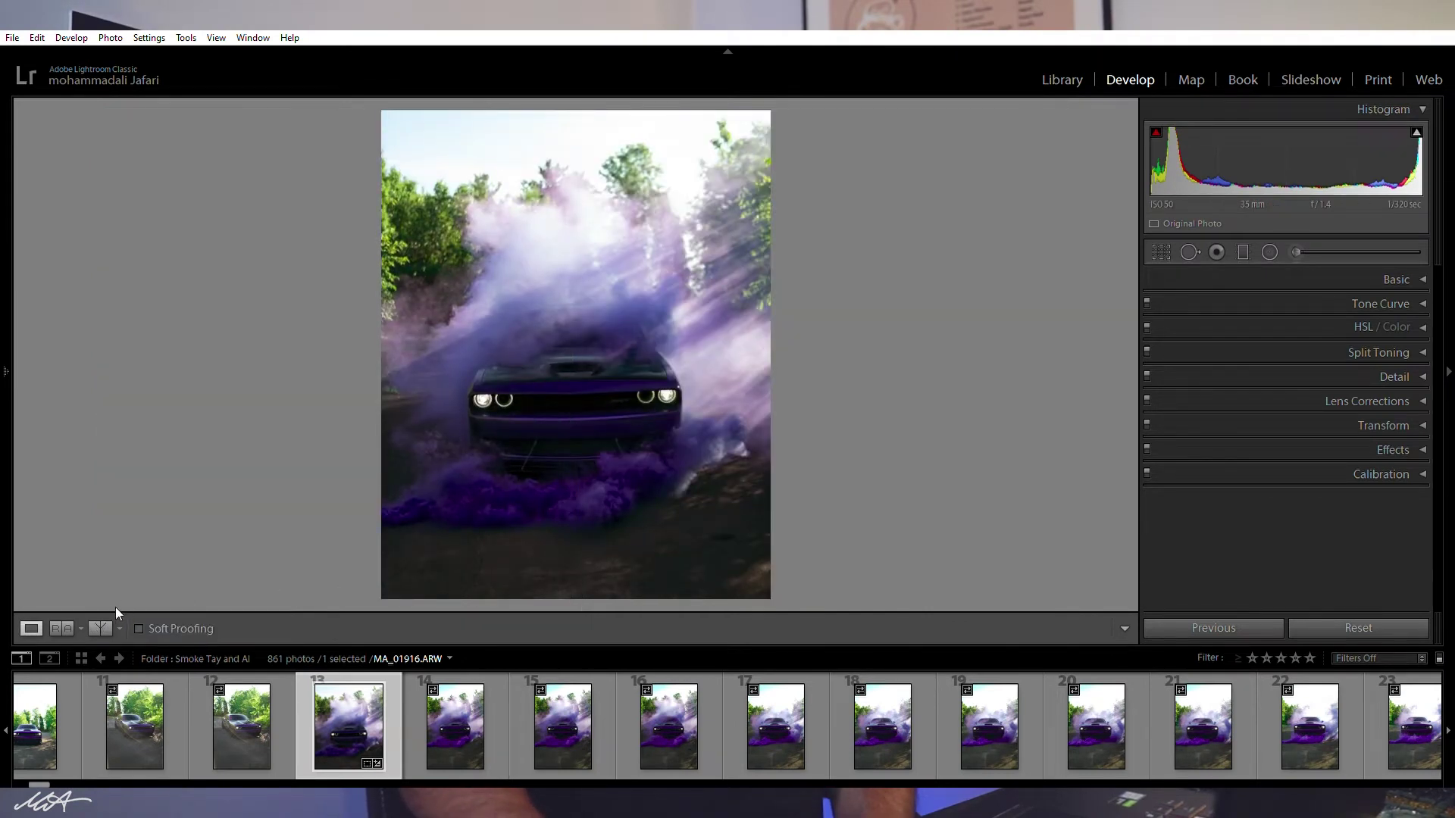
left_click(103, 611)
left_click(103, 611)
left_click(103, 611)
left_click(103, 611)
left_click(32, 628)
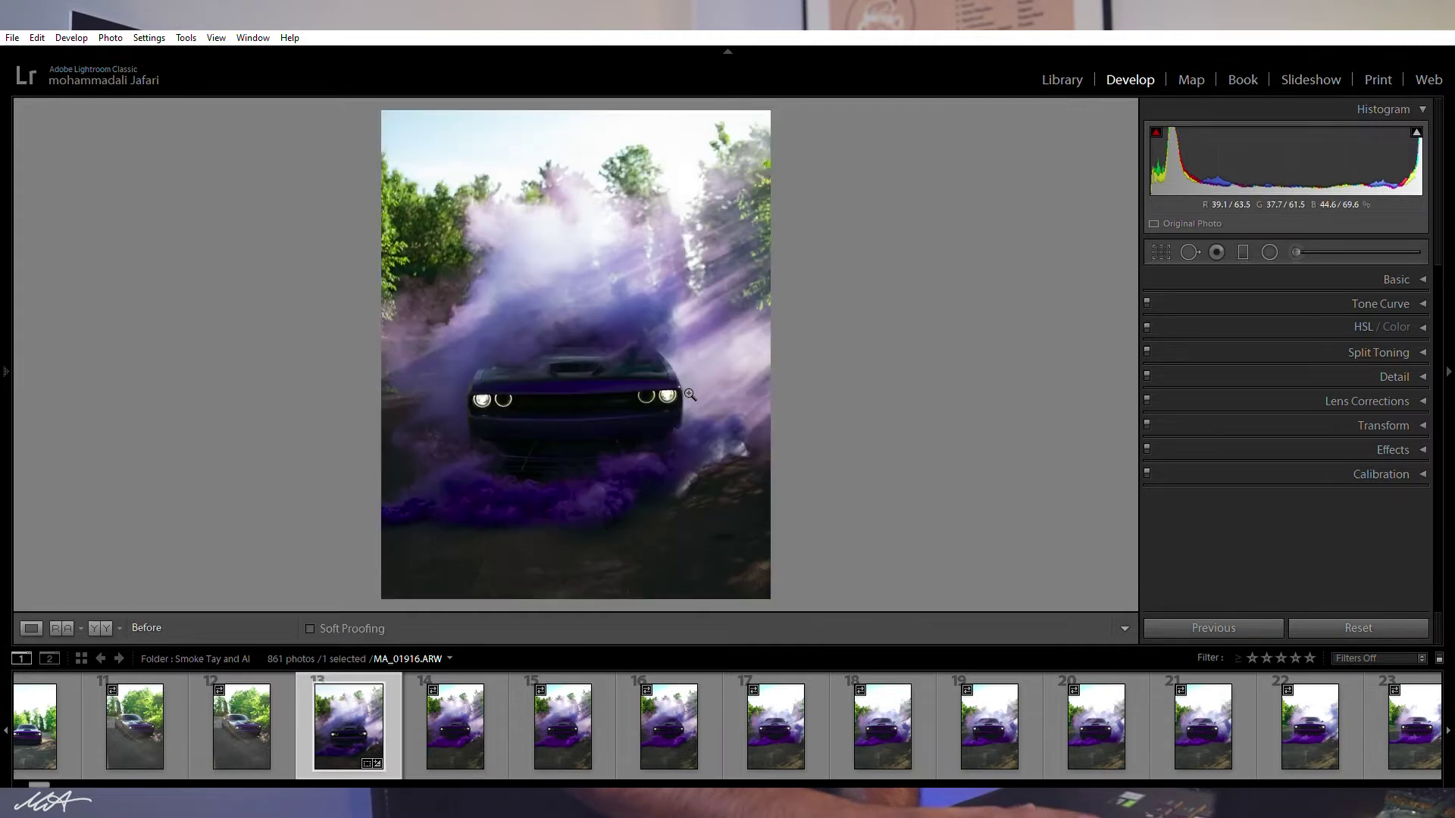
Switch the full single-image view repeatedly between the before and after versions to examine the edits.
key("backslash")
key("backslash")
key("backslash")
key("backslash")
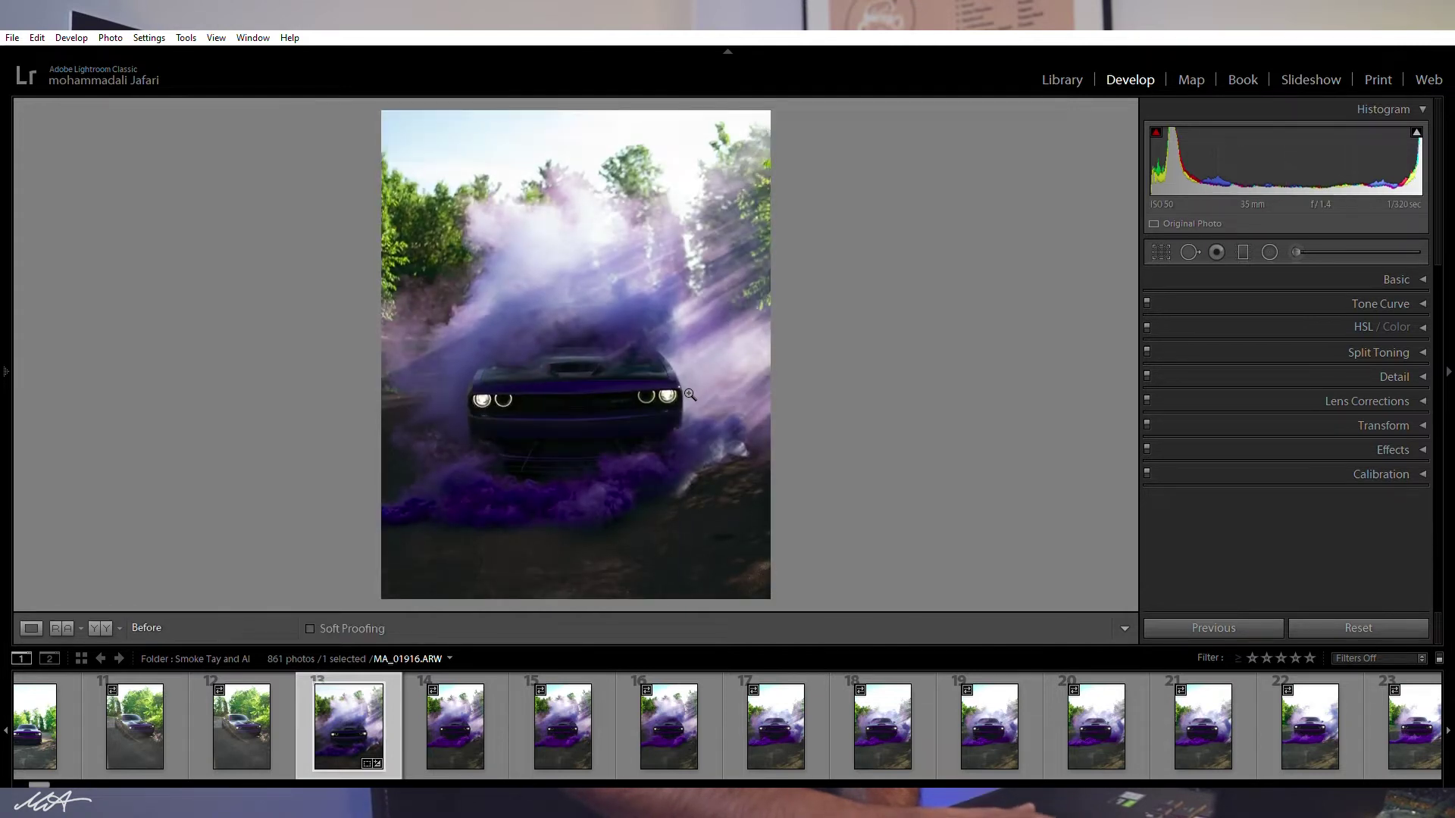
key("backslash")
key("backslash")
key("backslash")
key("backslash")
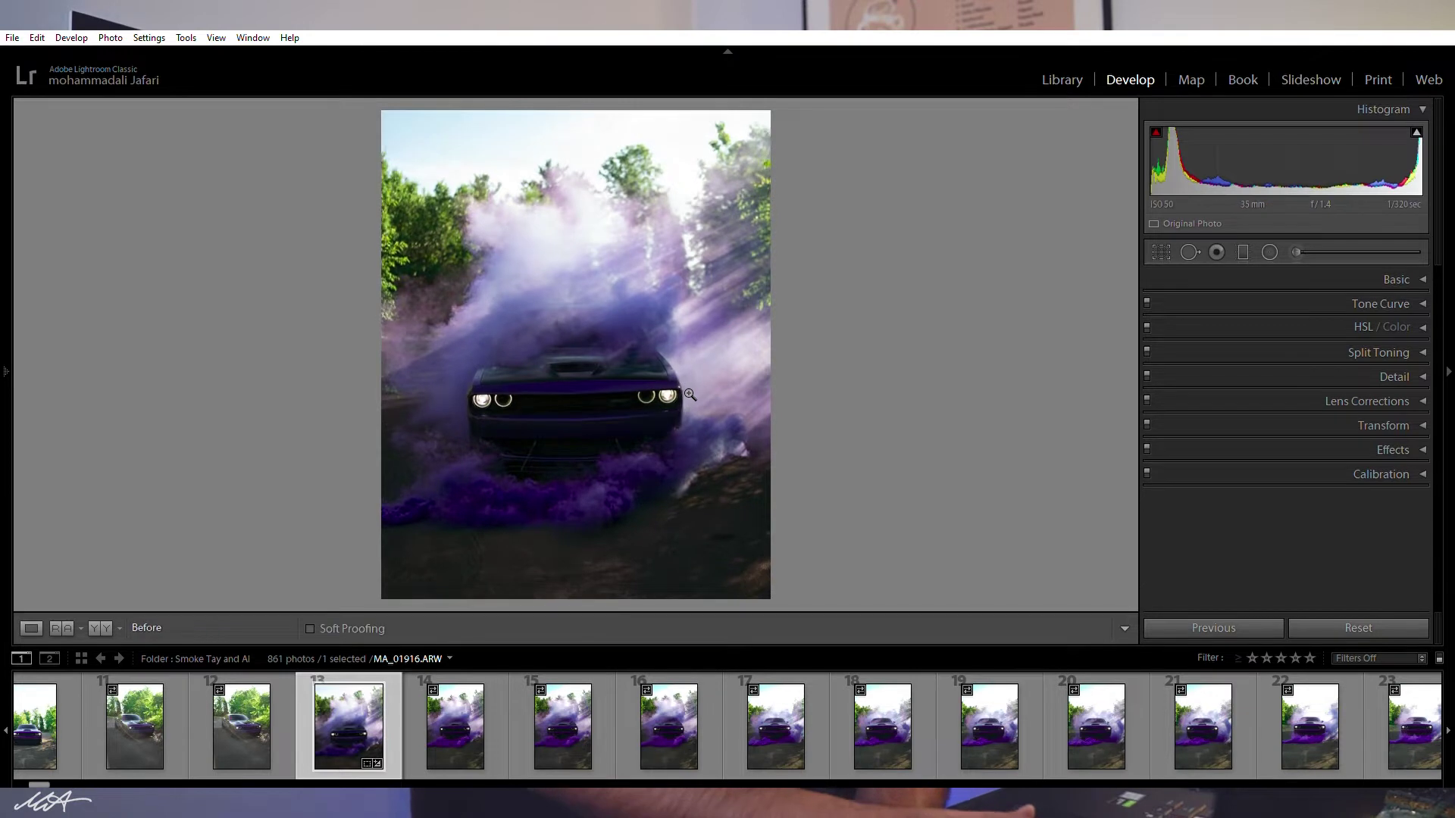
Reopen the brush mask on the car's front and check its painted area with the overlay, leaving the overlay hidden.
key("k")
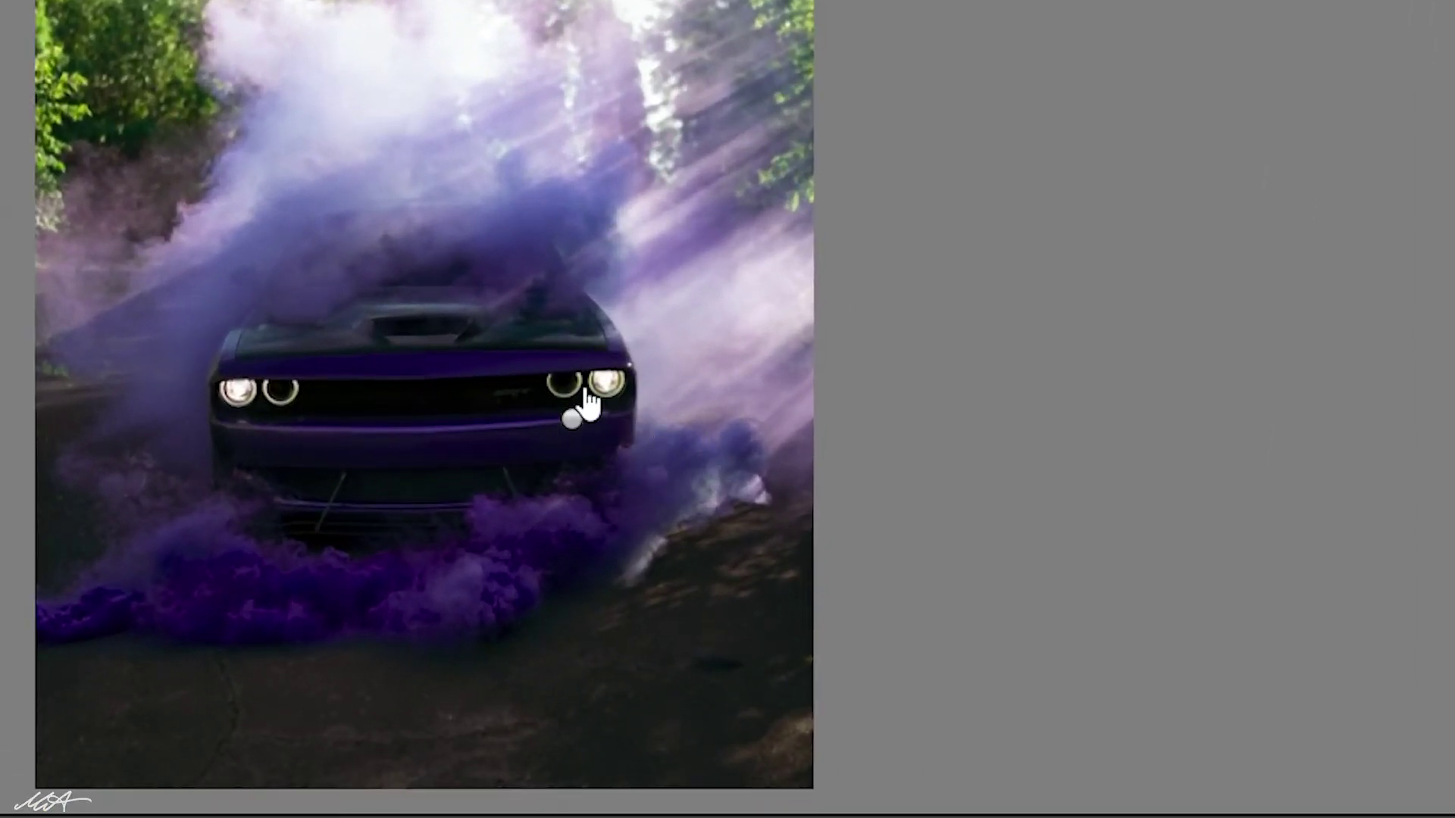
key("o")
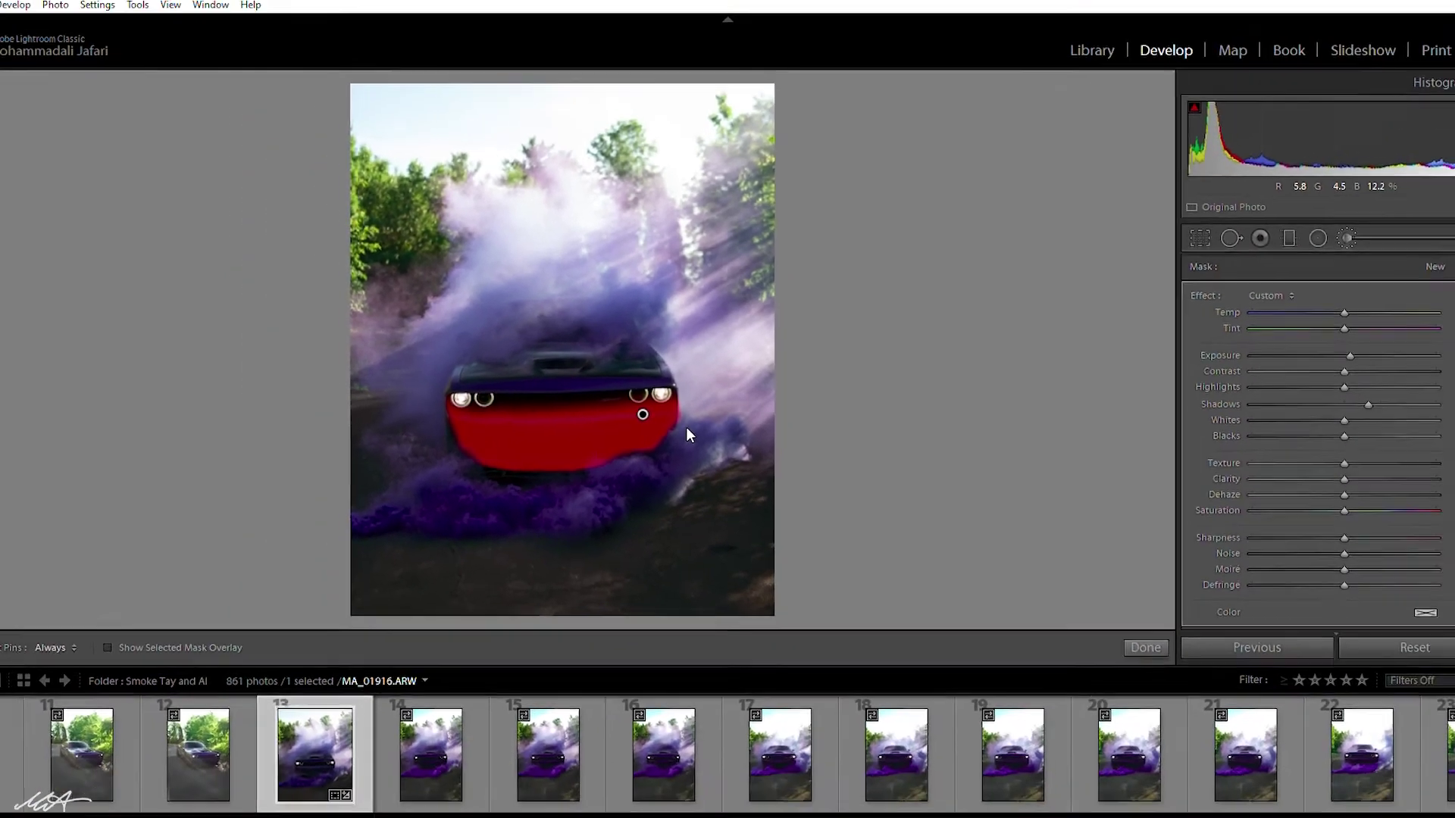
key("o")
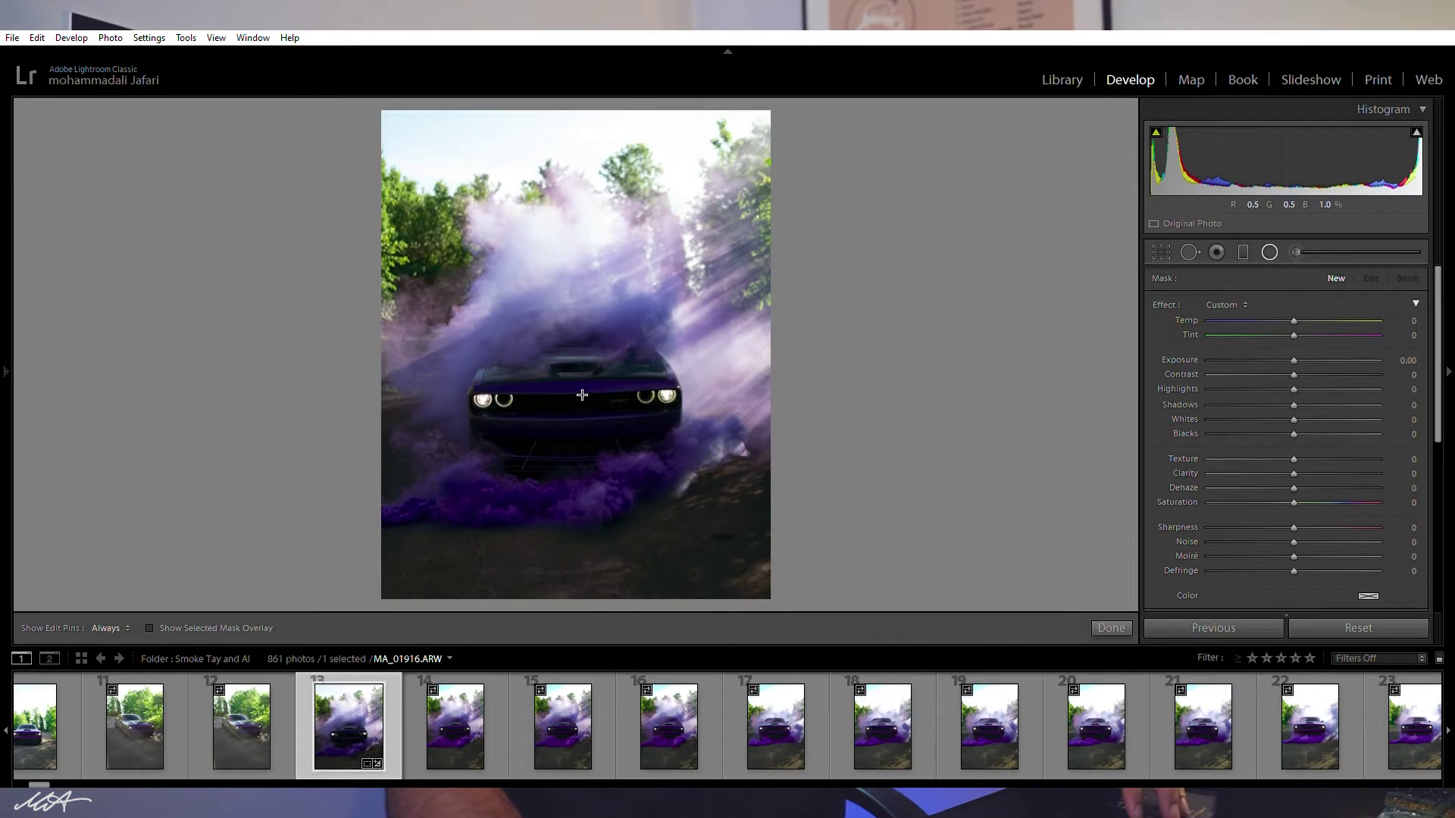
Draw a radial filter ellipse around the car and, with the overlay shown, try inverting the mask before restoring it to non-inverted.
left_click_drag(613, 428, 702, 478)
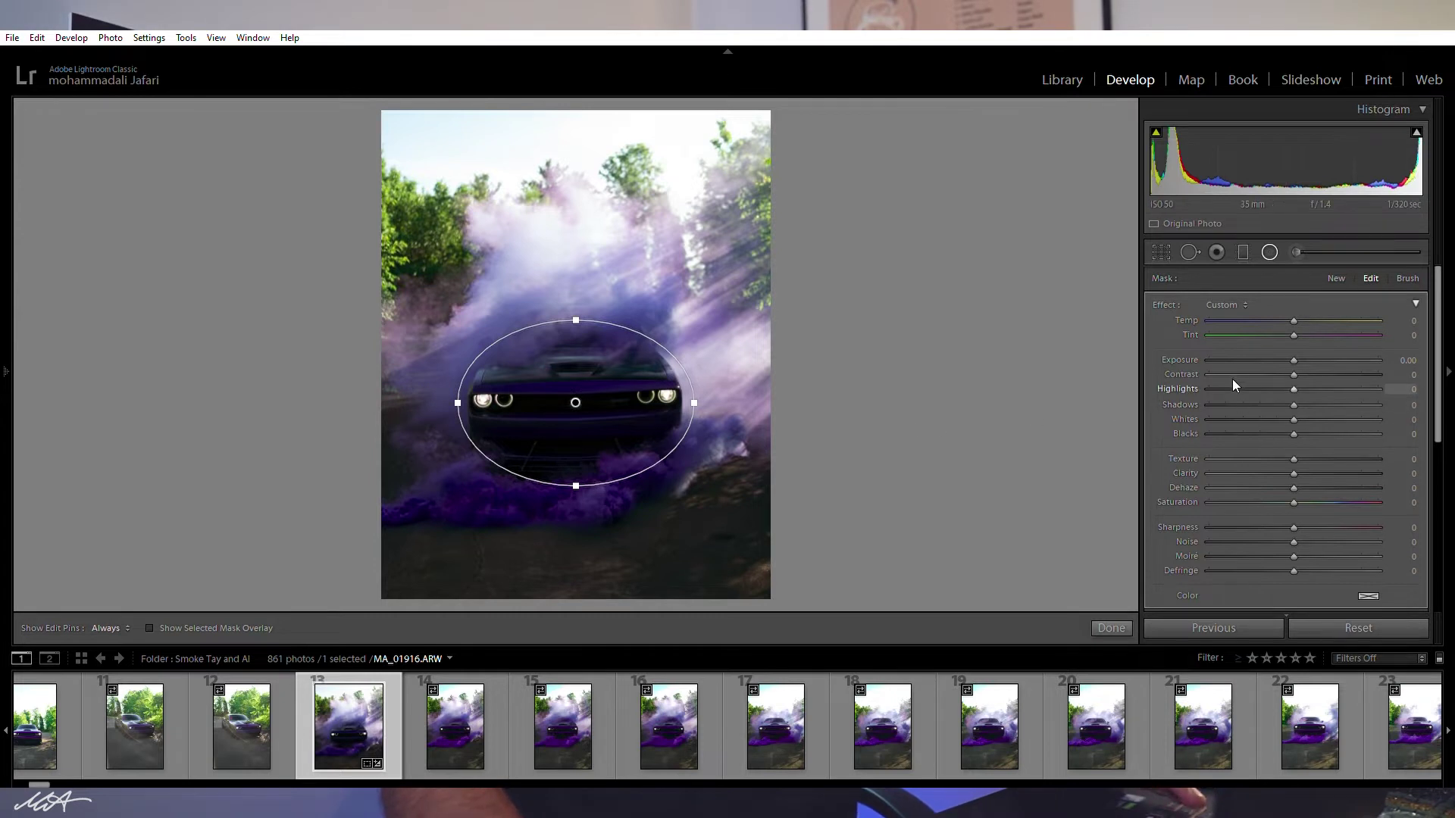
key("o")
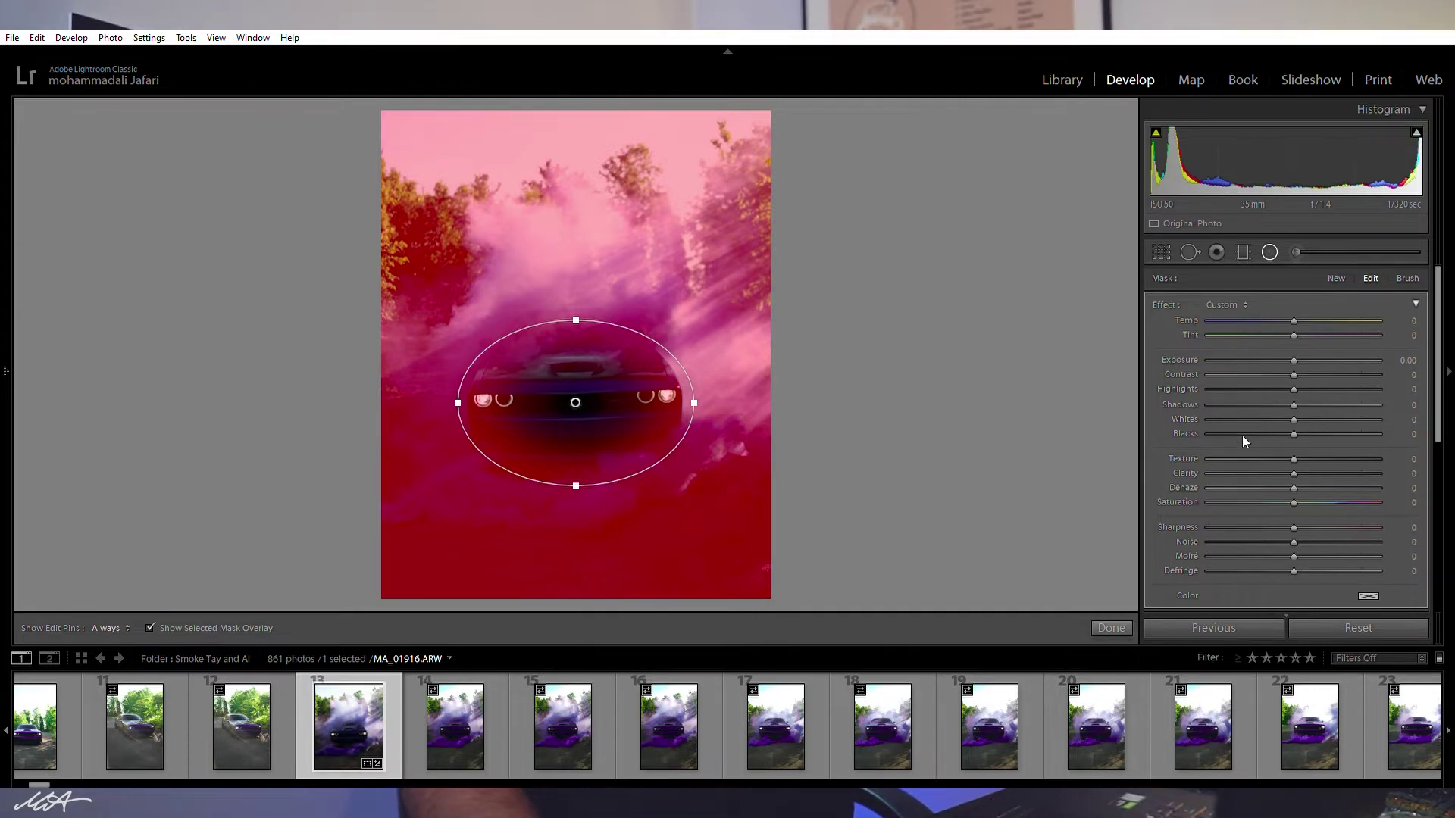
scroll(1266, 411, "down", 4)
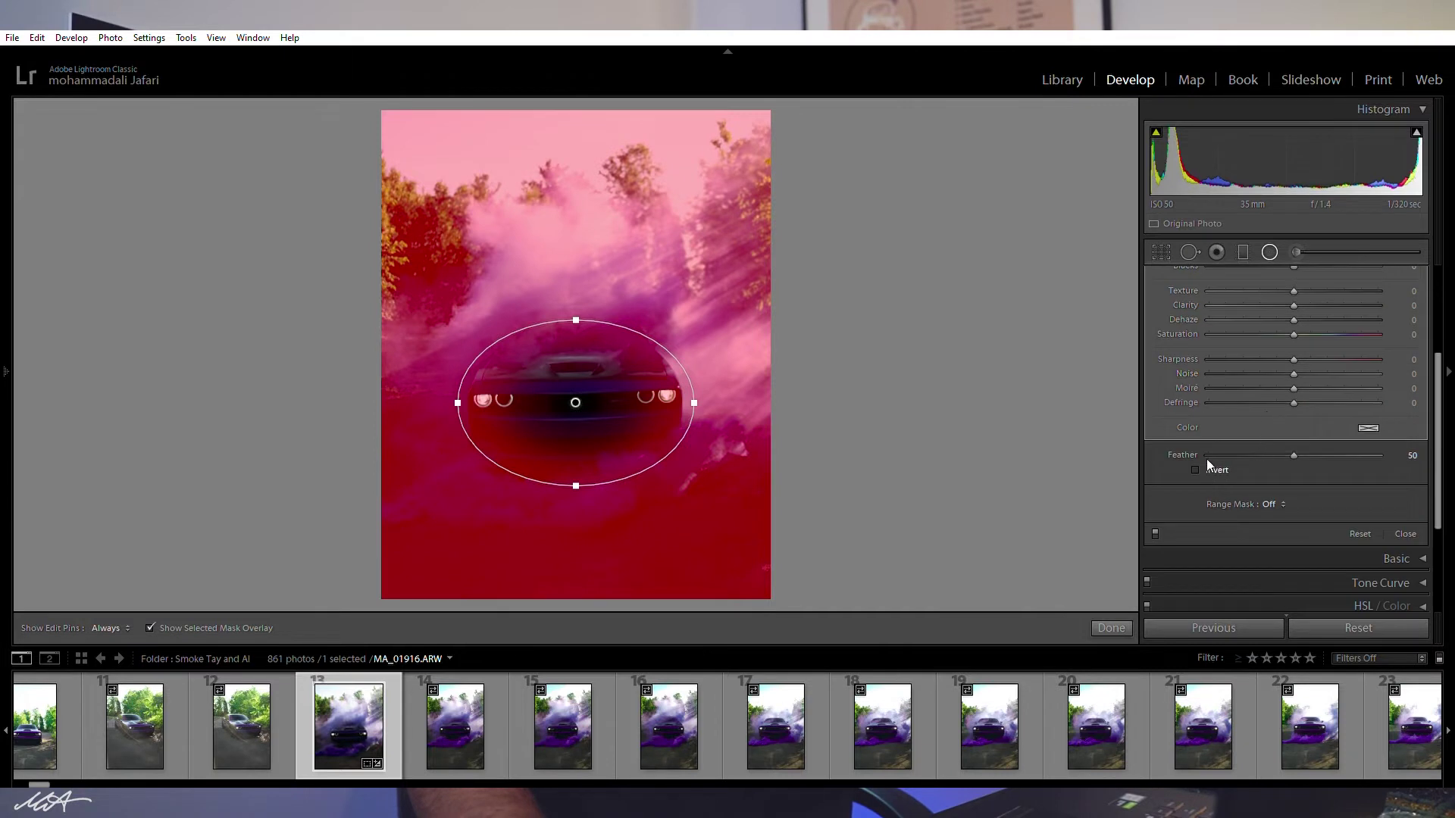
left_click(1206, 459)
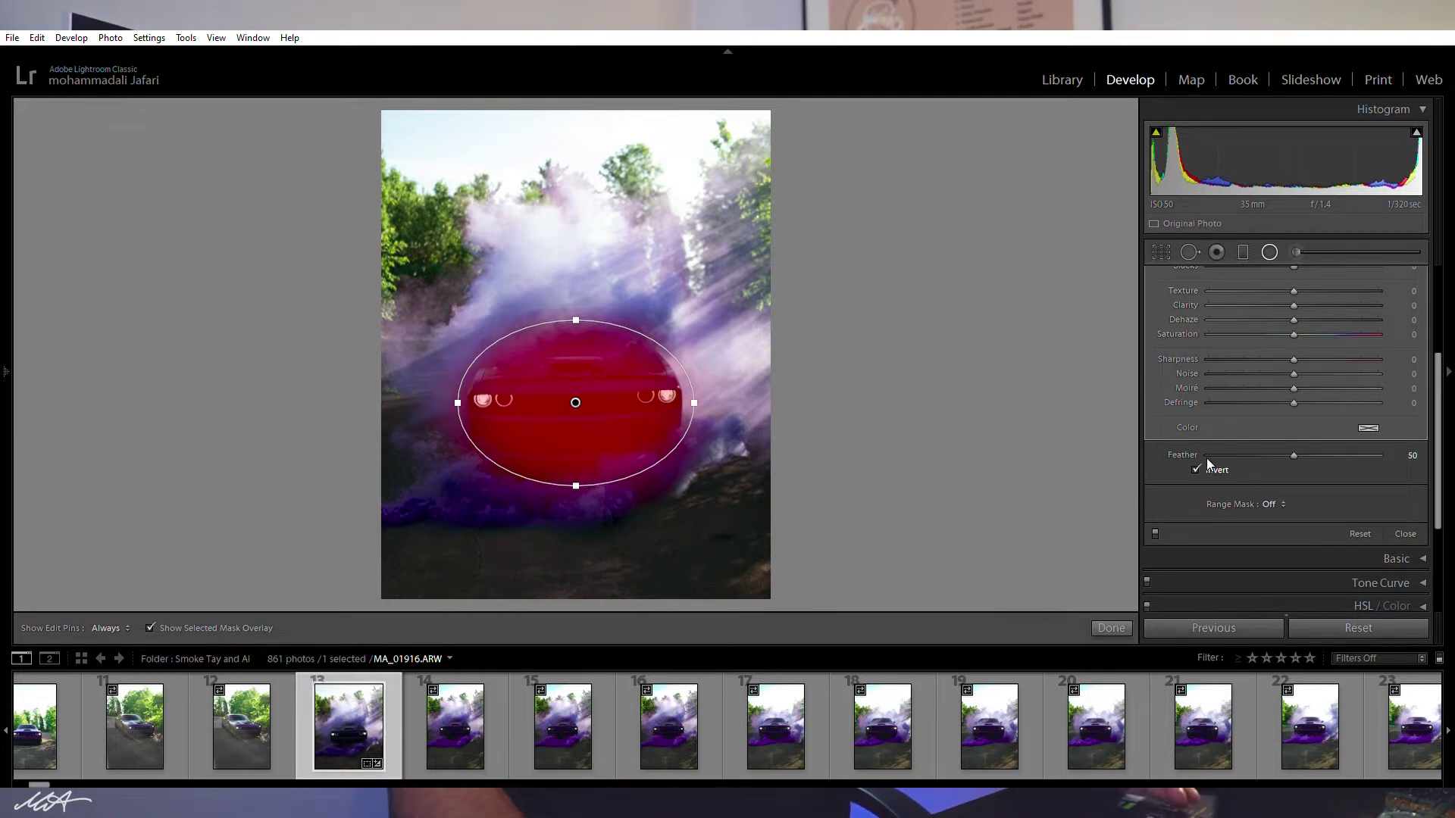
left_click(1220, 457)
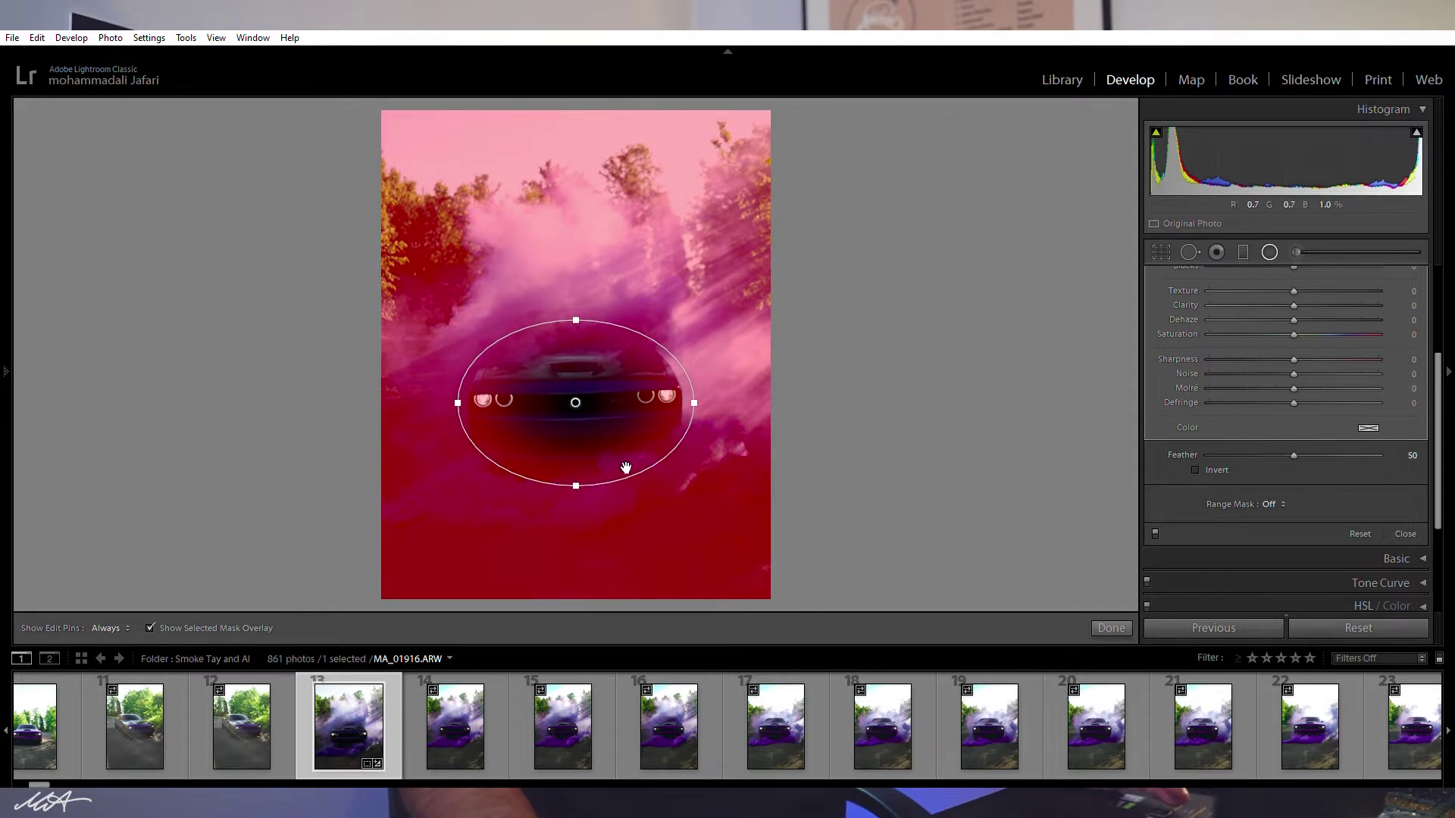
Enlarge the radial filter ellipse to almost the photo's full width, checking its coverage with the overlay and hiding it.
left_click_drag(578, 484, 578, 523)
left_click_drag(705, 394, 761, 400)
mouse_move(576, 523)
left_mouse_down()
mouse_move(576, 560)
mouse_move(579, 484)
mouse_move(583, 503)
left_mouse_up()
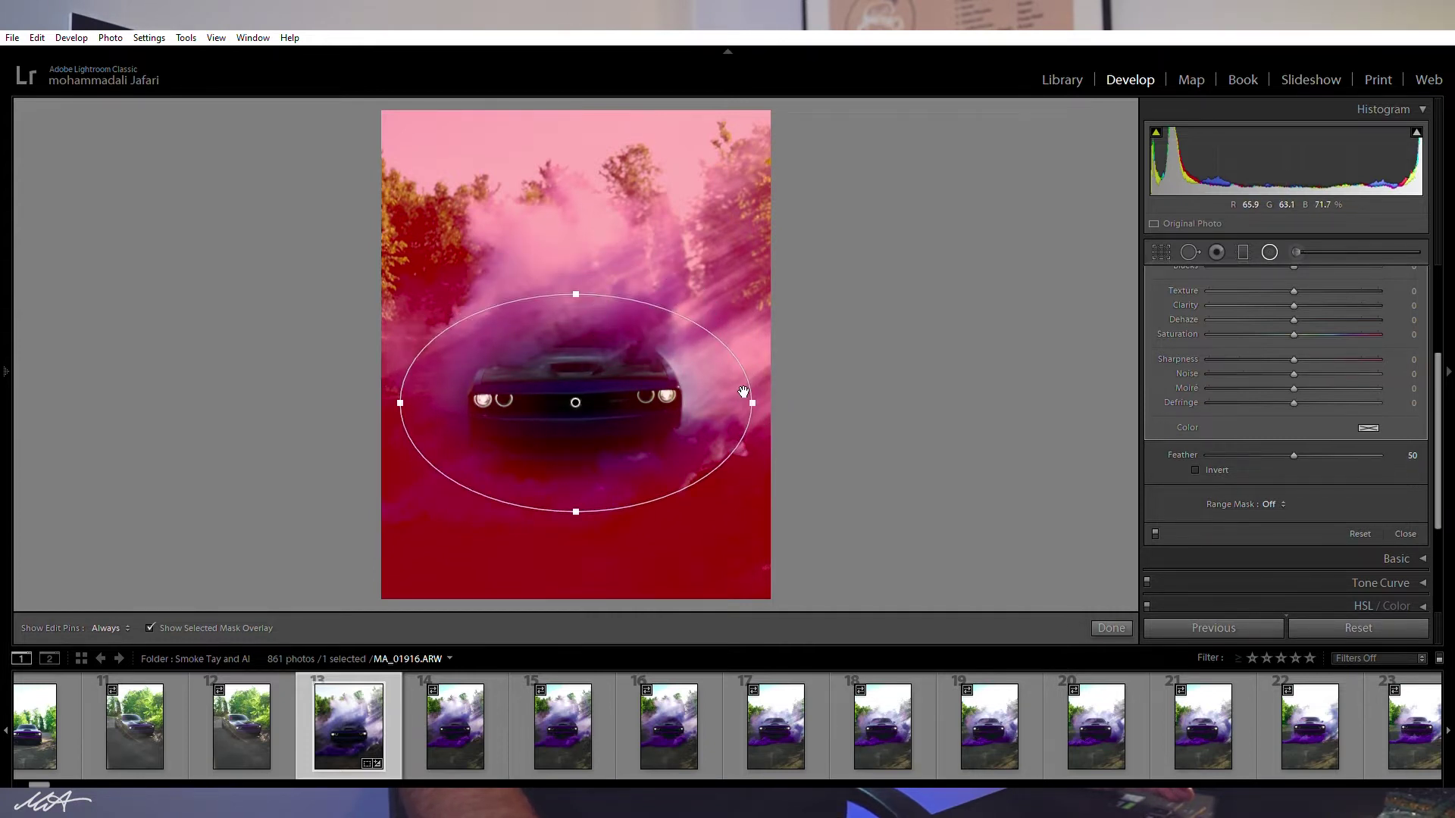
left_click_drag(759, 395, 768, 396)
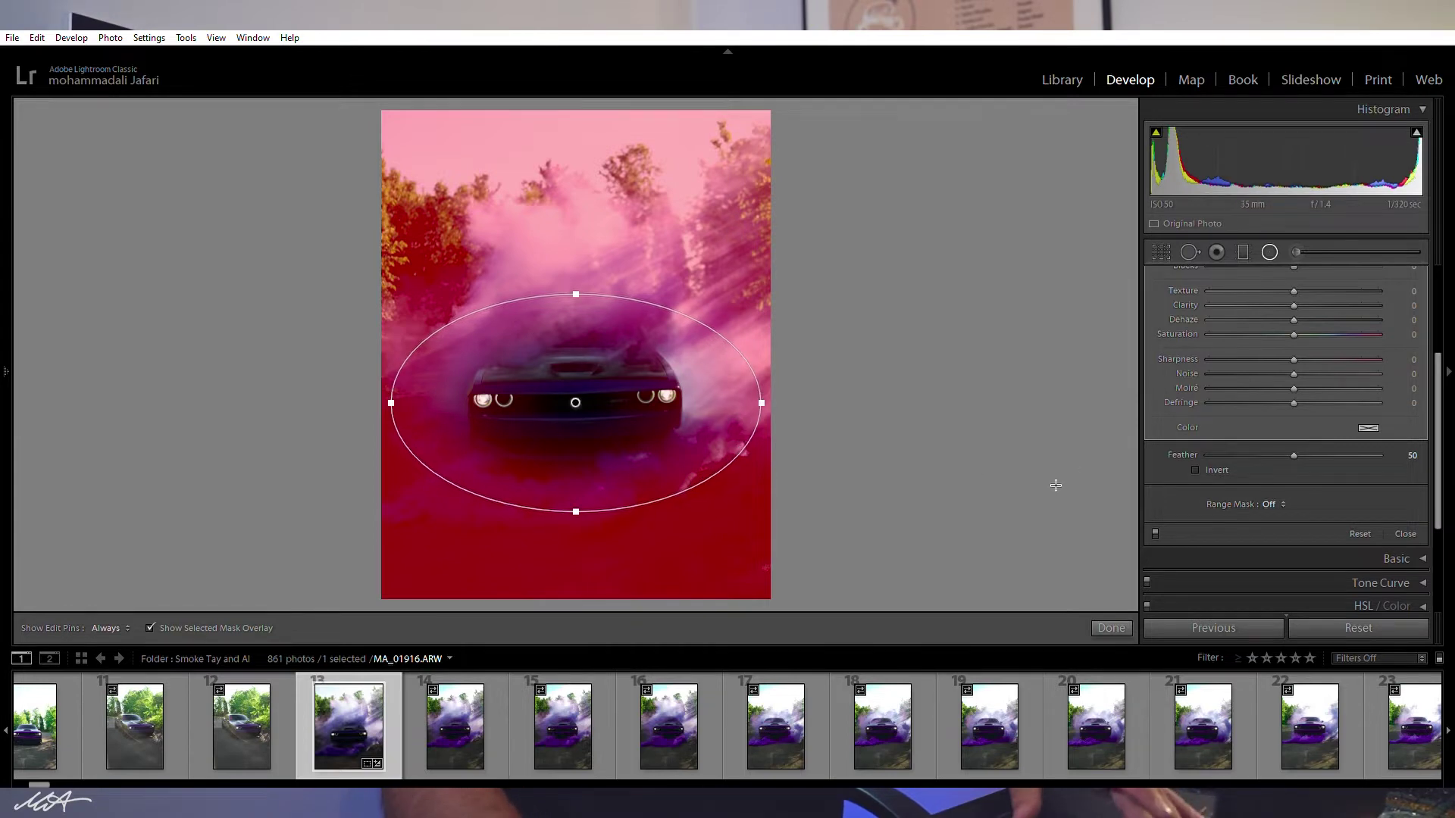
key("o")
key("o")
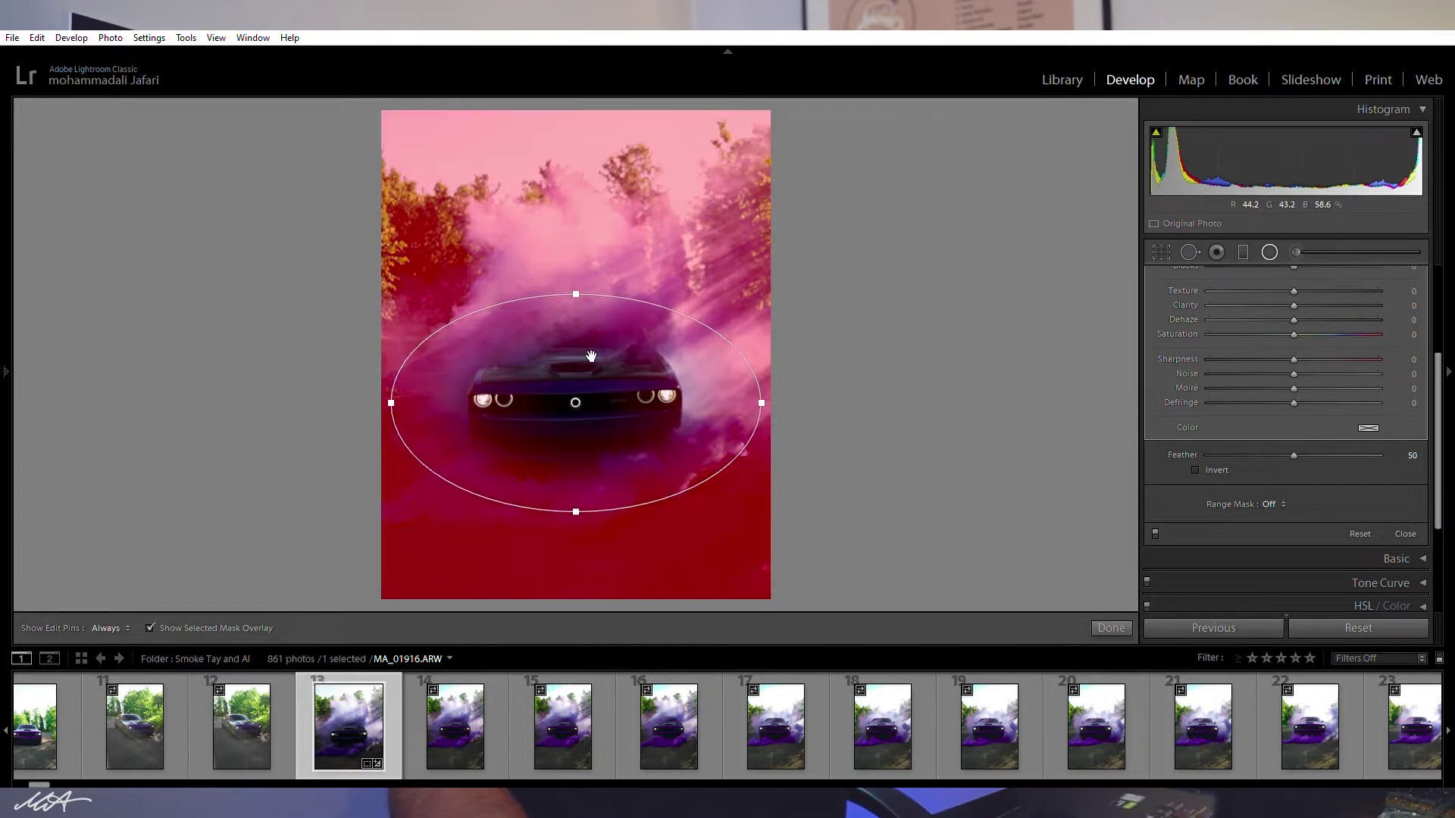
key("o")
Darken the surroundings outside the radial ellipse with an exposure of -1.29.
scroll(1295, 360, "up", 3)
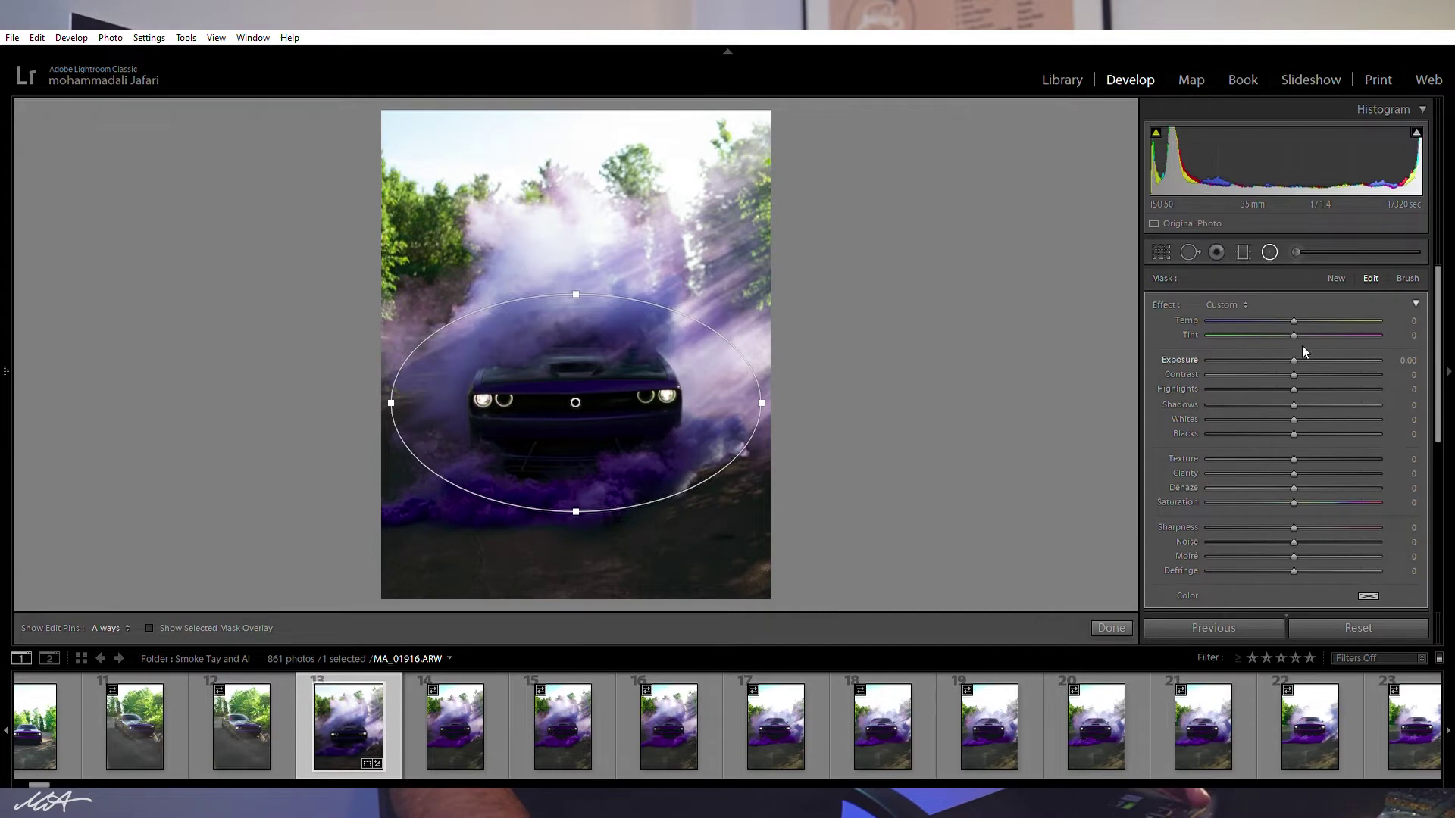
left_click_drag(1295, 345, 1265, 343)
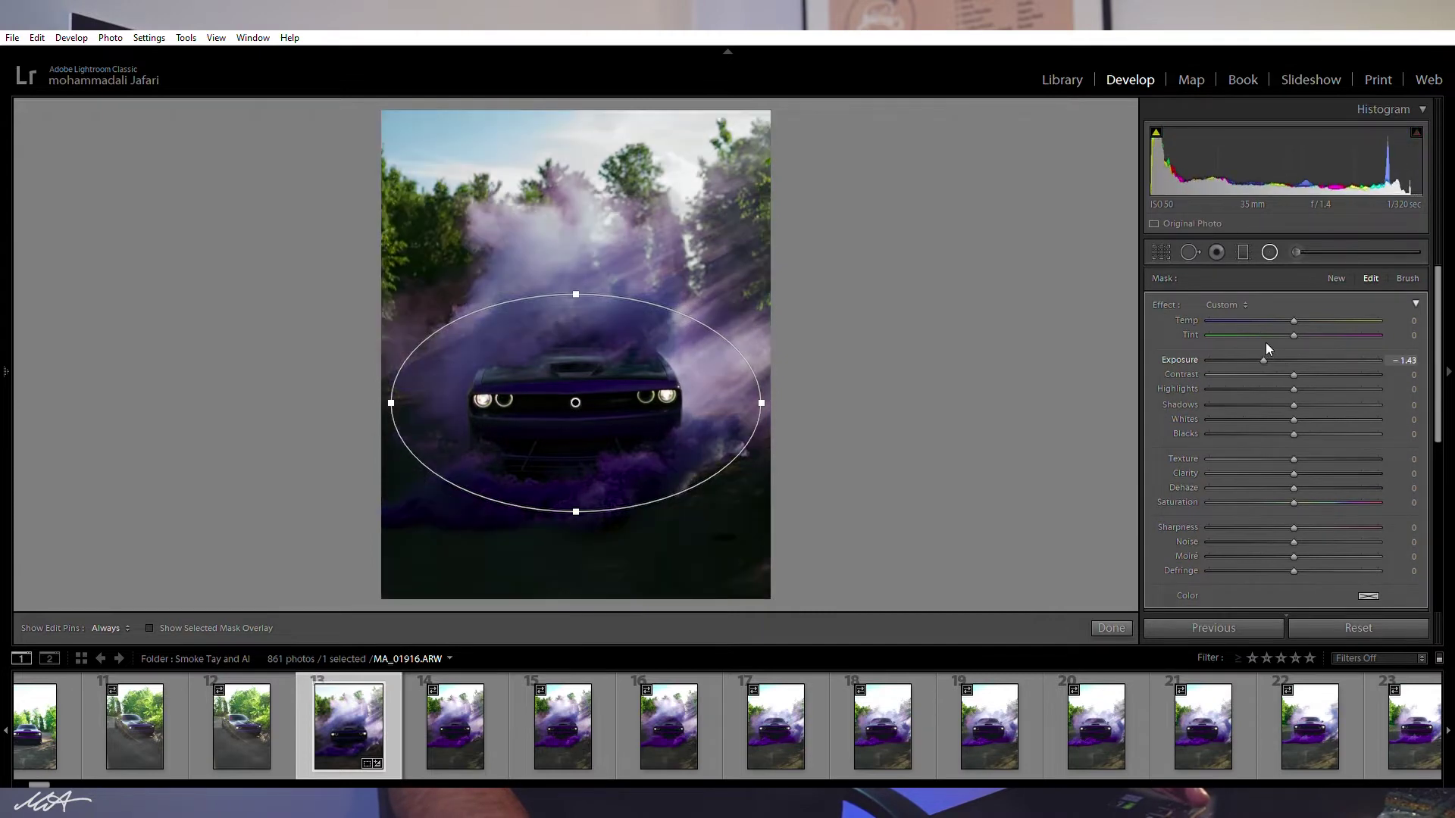
key("backslash")
key("backslash")
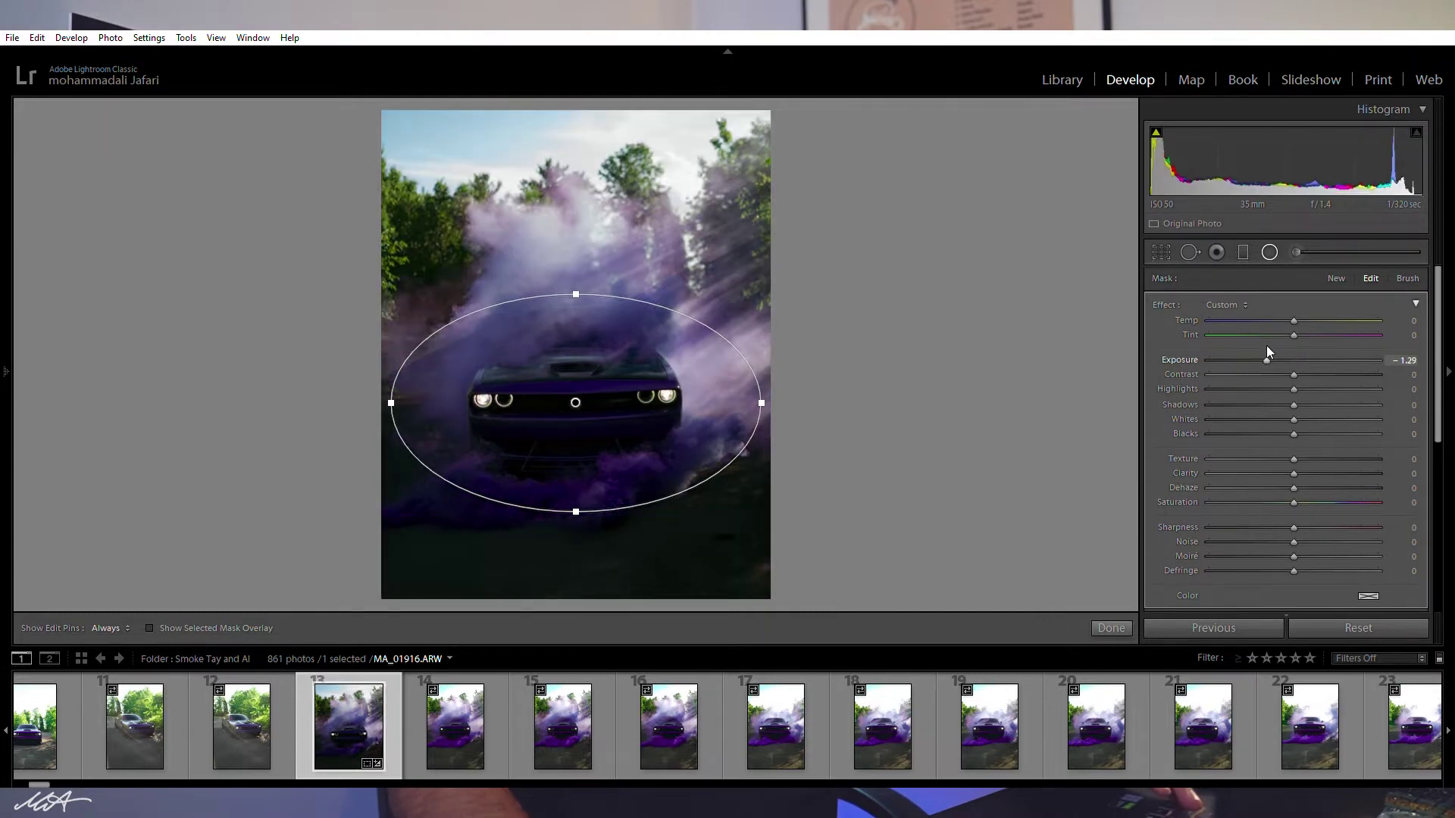
Toggle between before and after to examine the effect of the darkened surroundings around the car.
key("backslash")
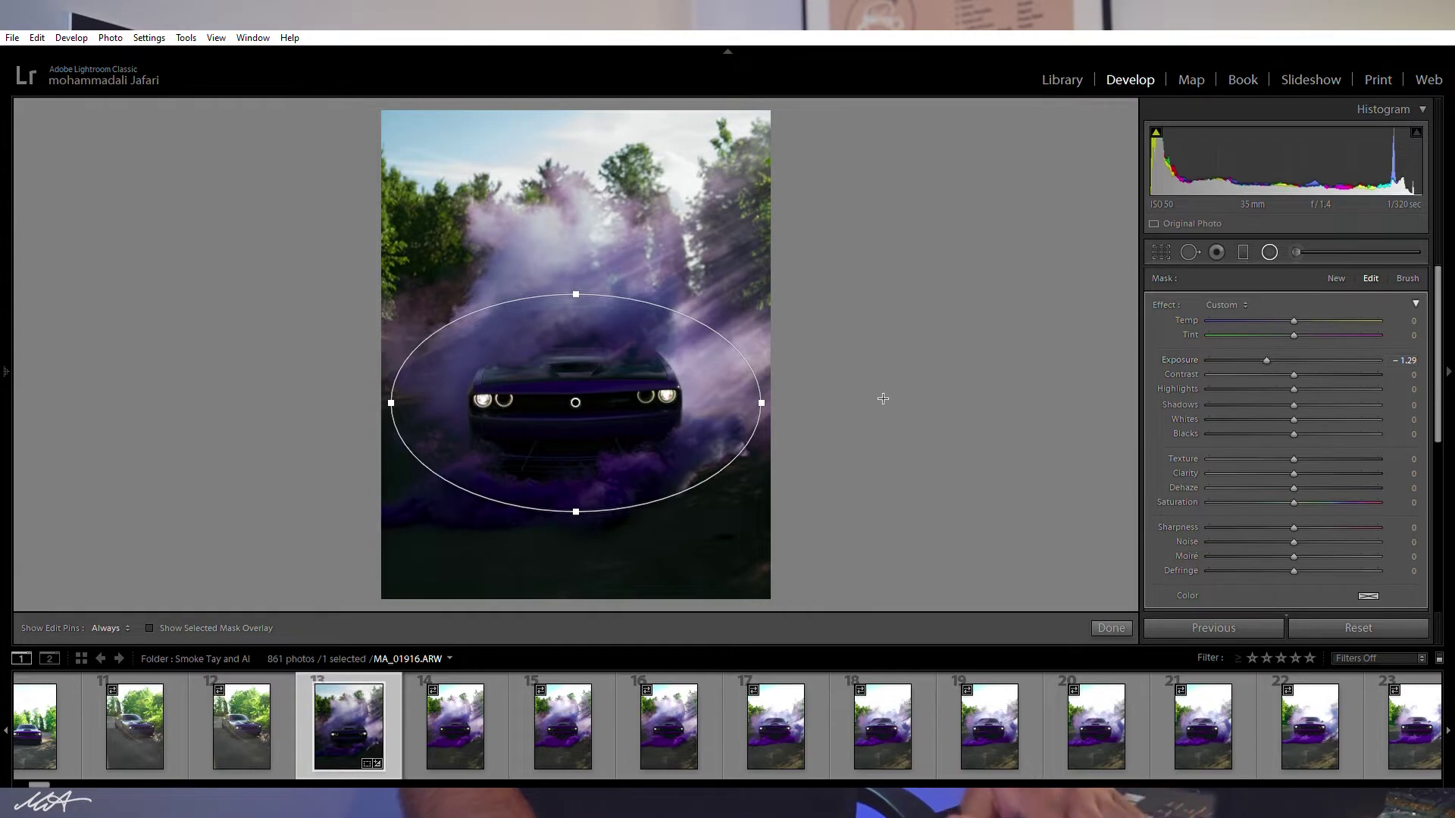
key("backslash")
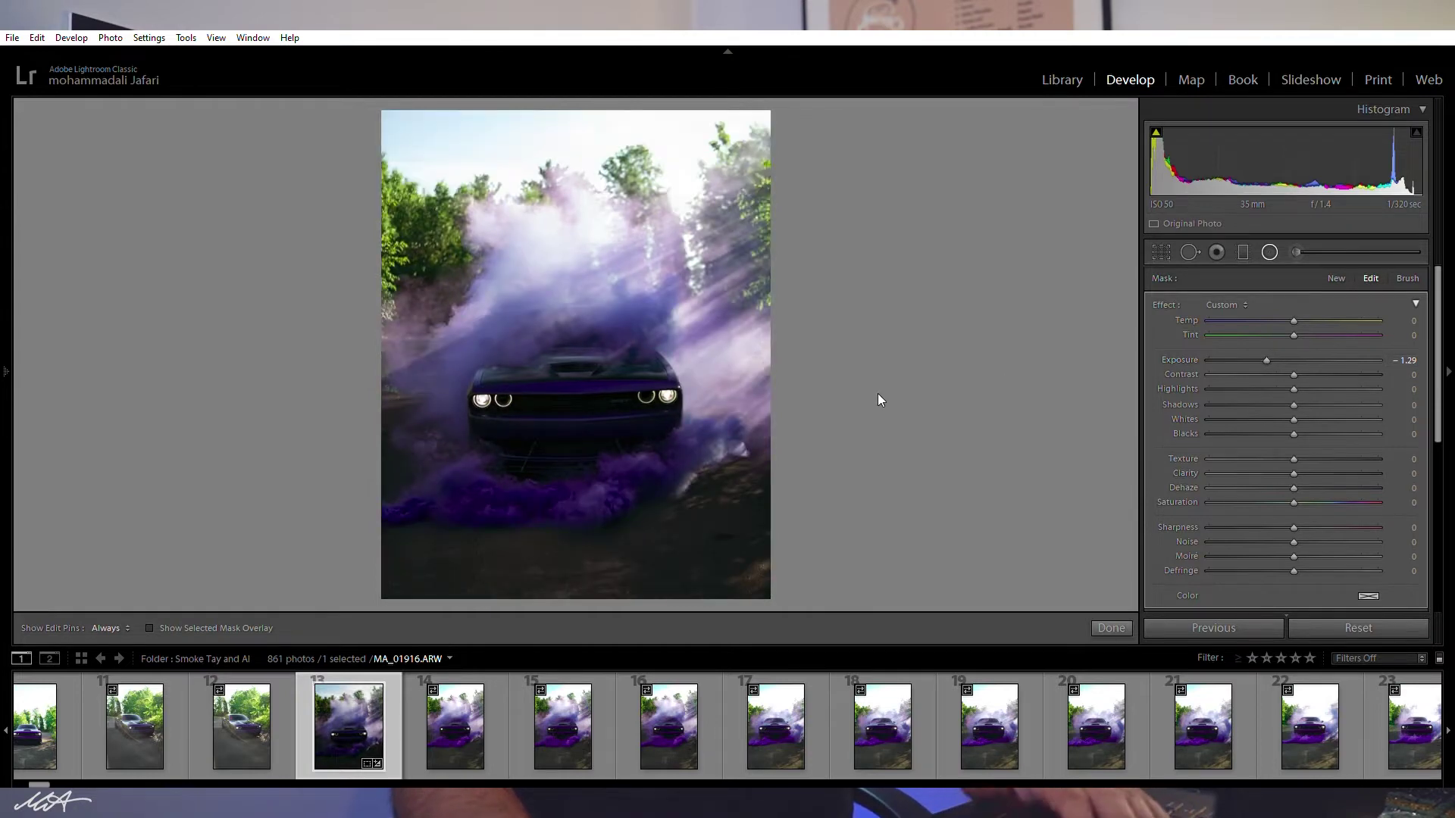
key("backslash")
key("backslash")
key("backslash")
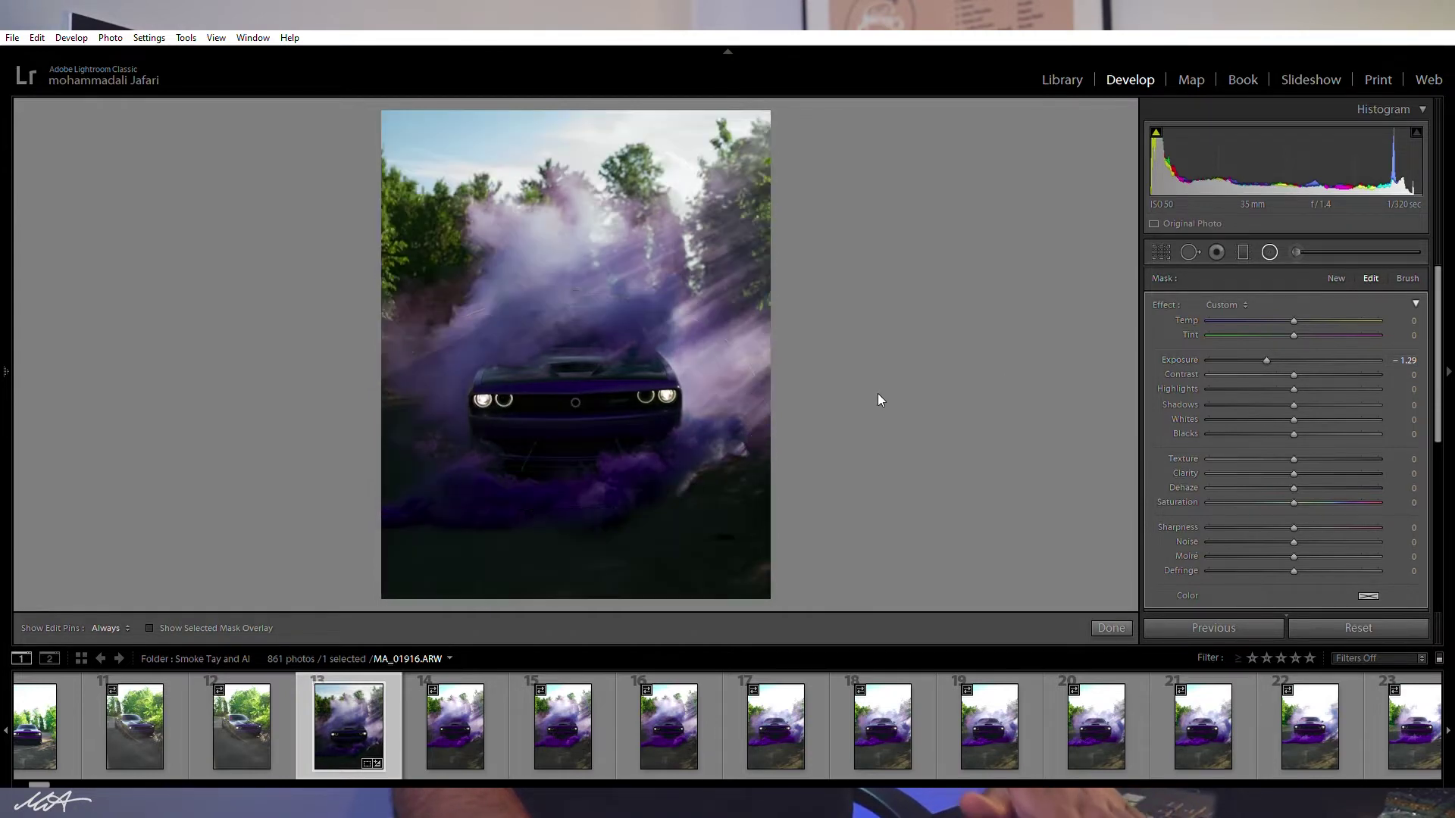
key("backslash")
key("backslash")
key("backslash")
key("backslash")
key("backslash")
key("backslash")
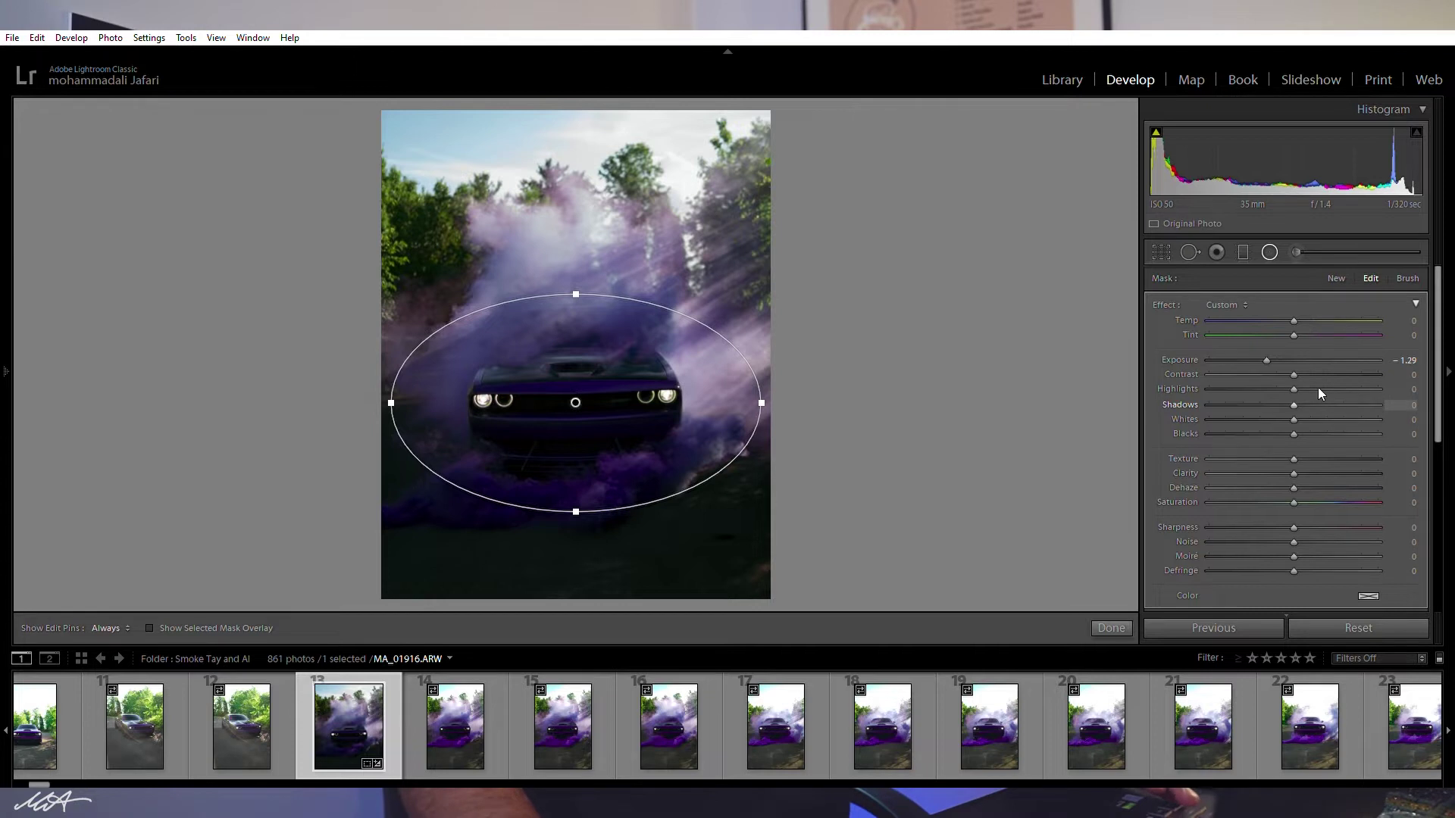
Raise the radial filter's shadows to 100 and compare the photo before and after.
left_click_drag(1334, 389, 1412, 387)
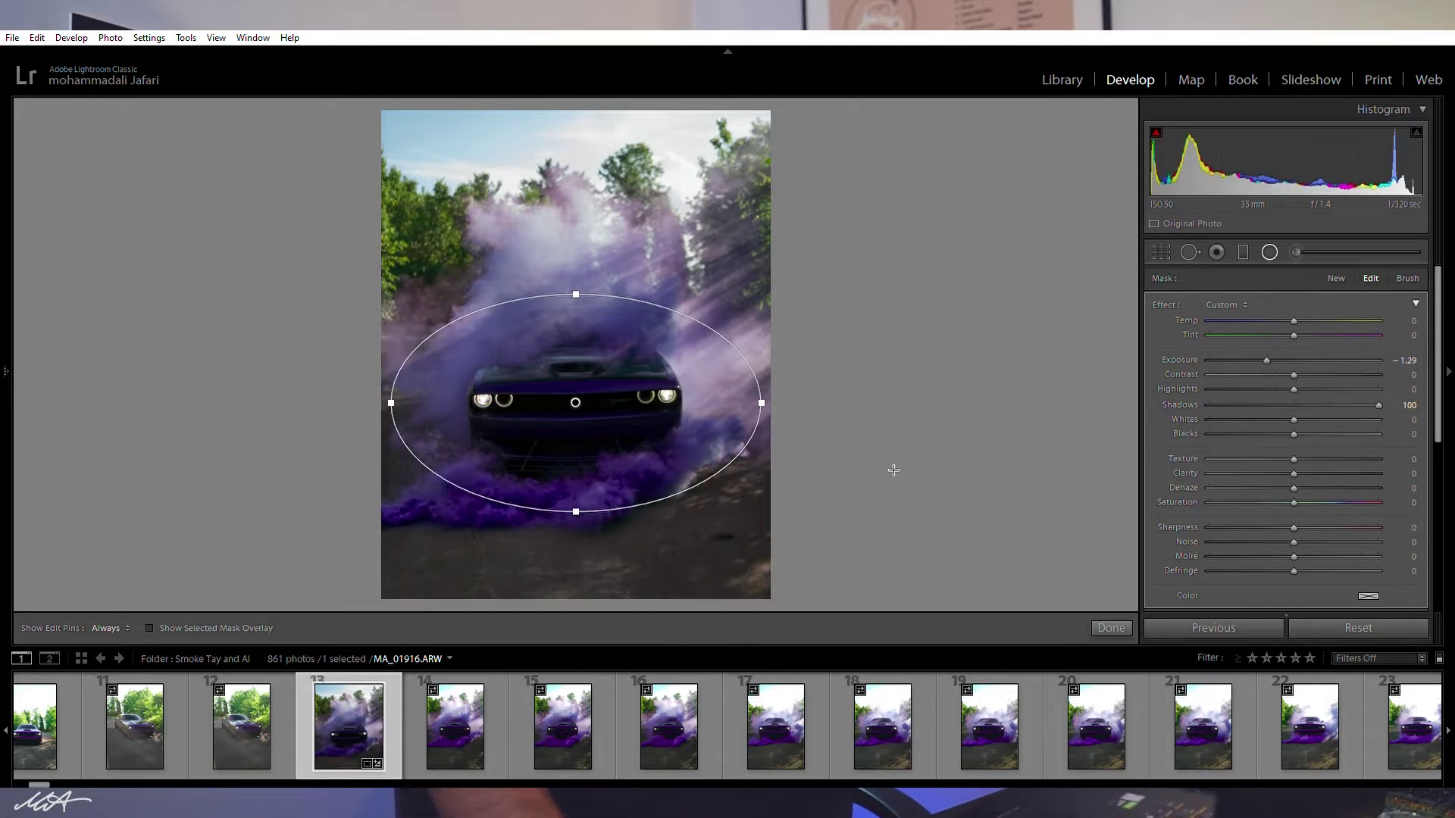
key("backslash")
key("backslash")
key("backslash")
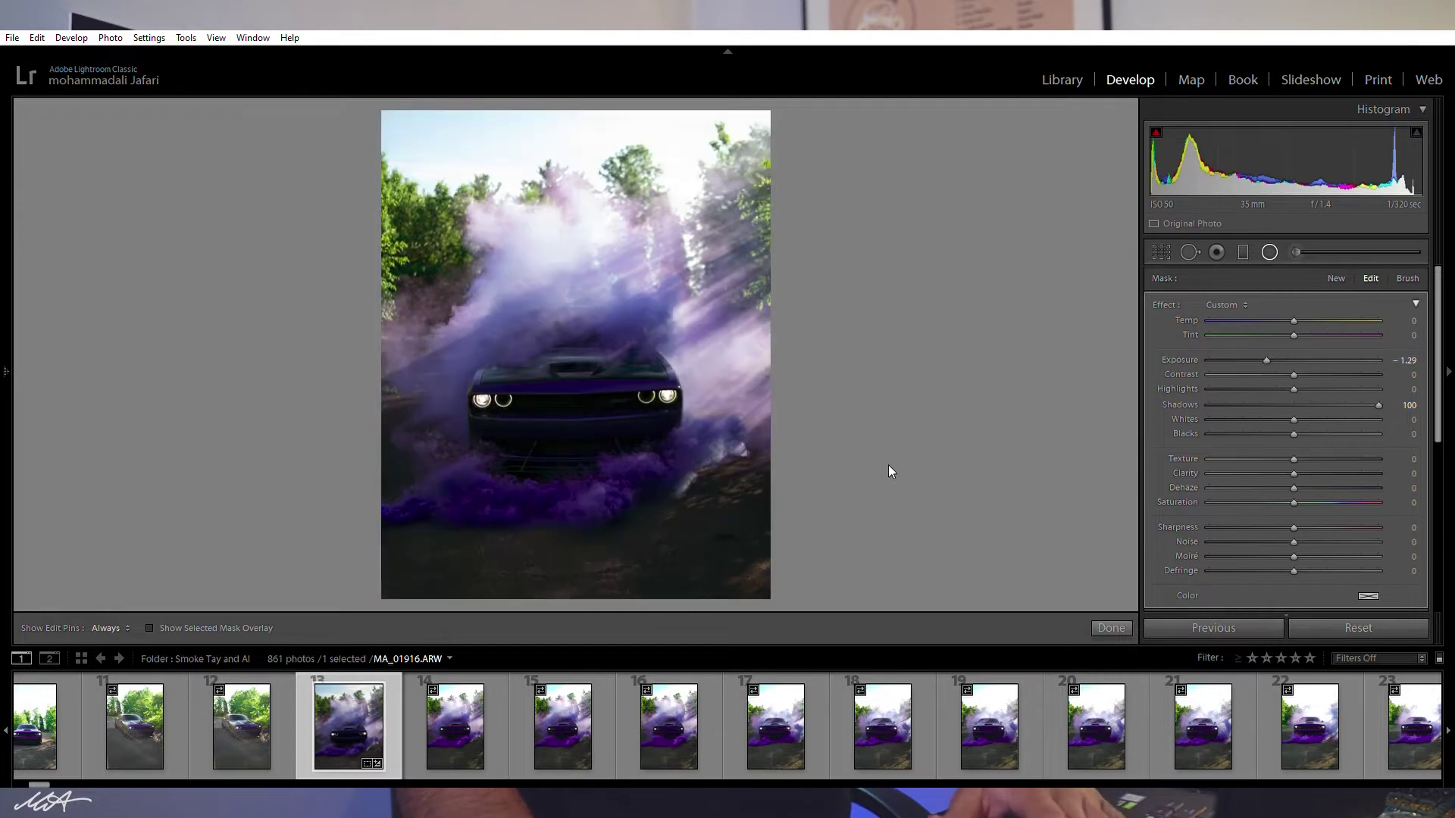
key("backslash")
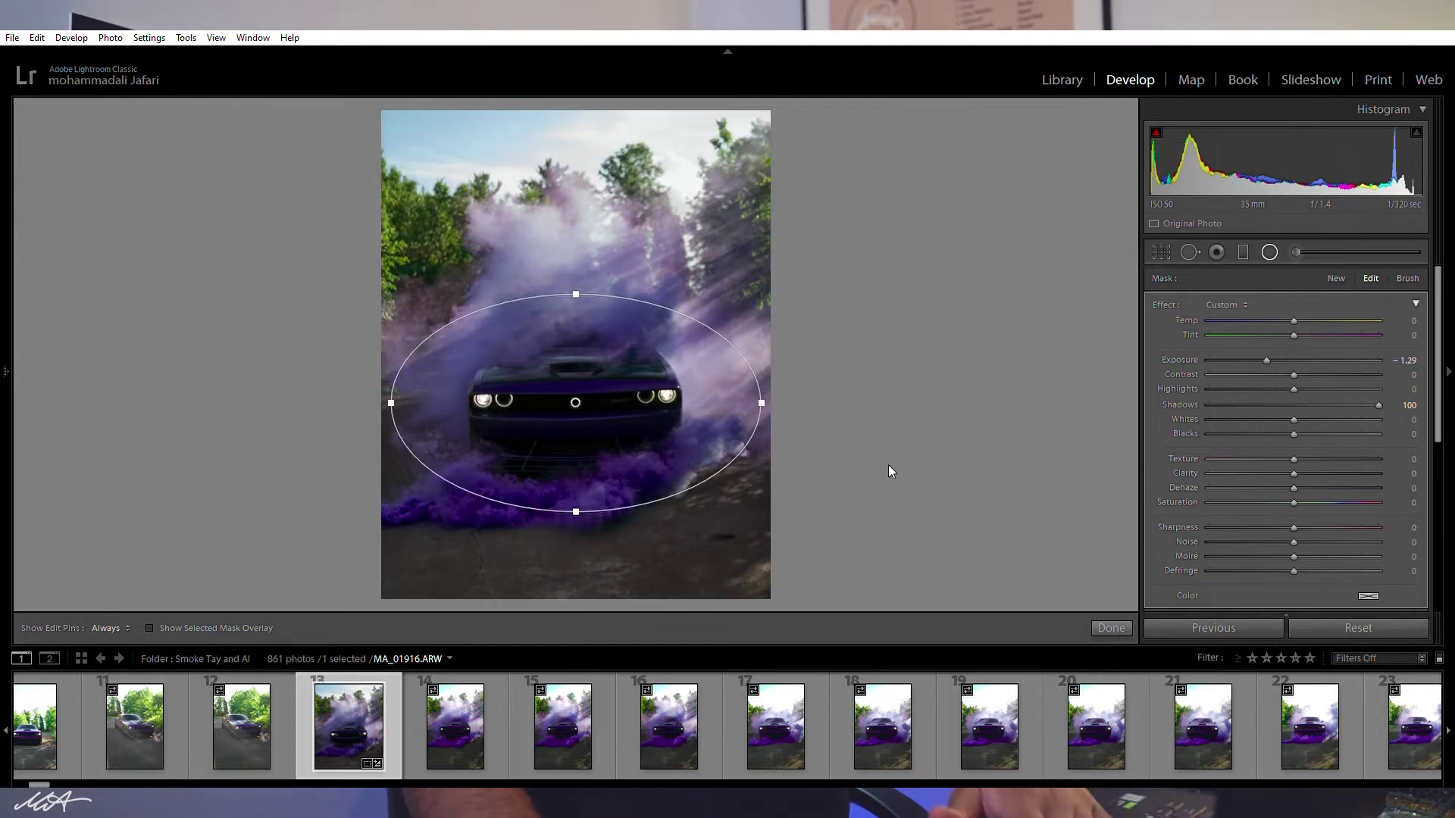
key("backslash")
key("backslash")
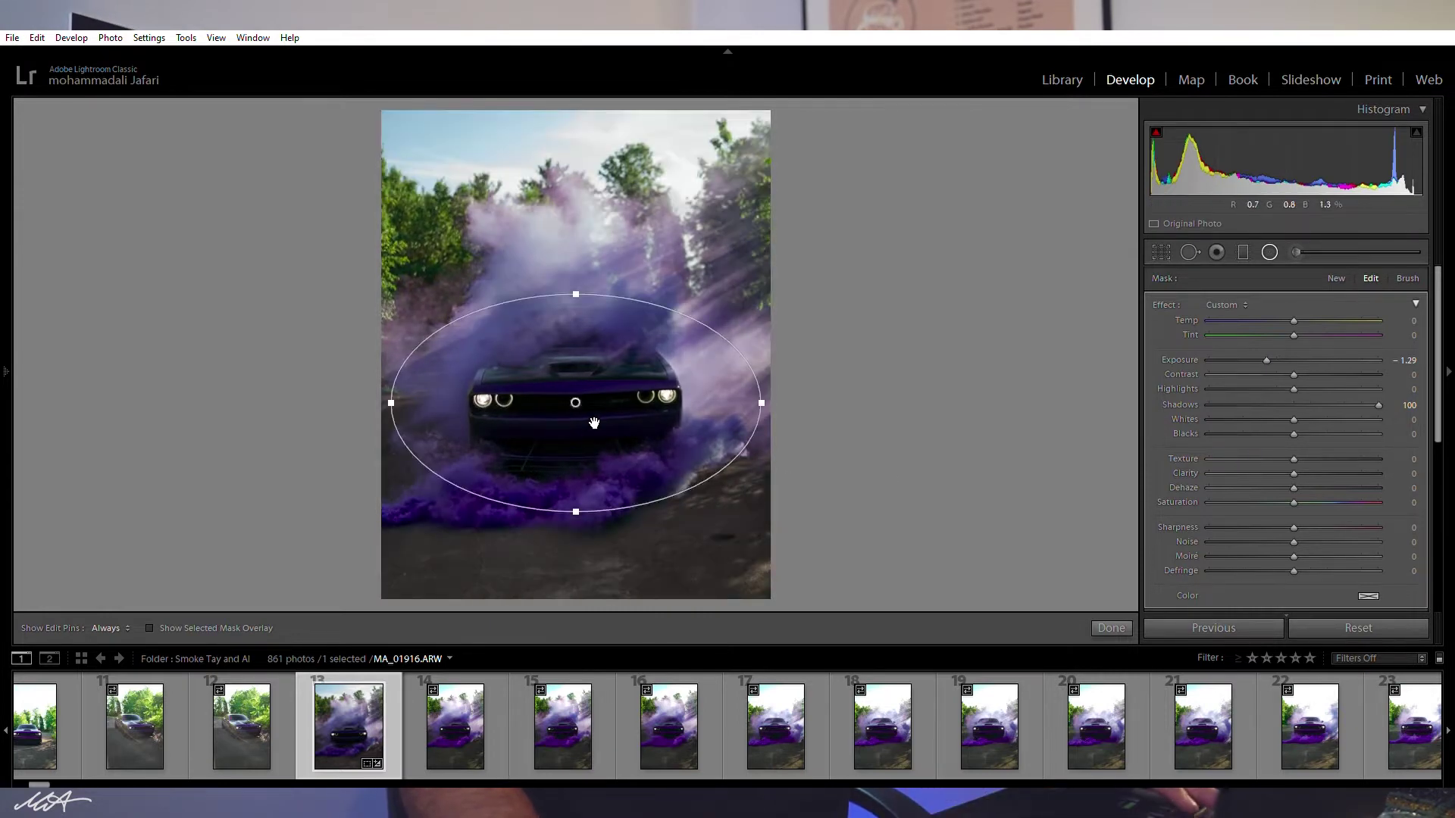
Invert the radial mask so it affects the inside of the ellipse, and reset its exposure to 0.00.
scroll(1179, 395, "down", 2)
scroll(1212, 417, "down", 1)
left_click(1217, 469)
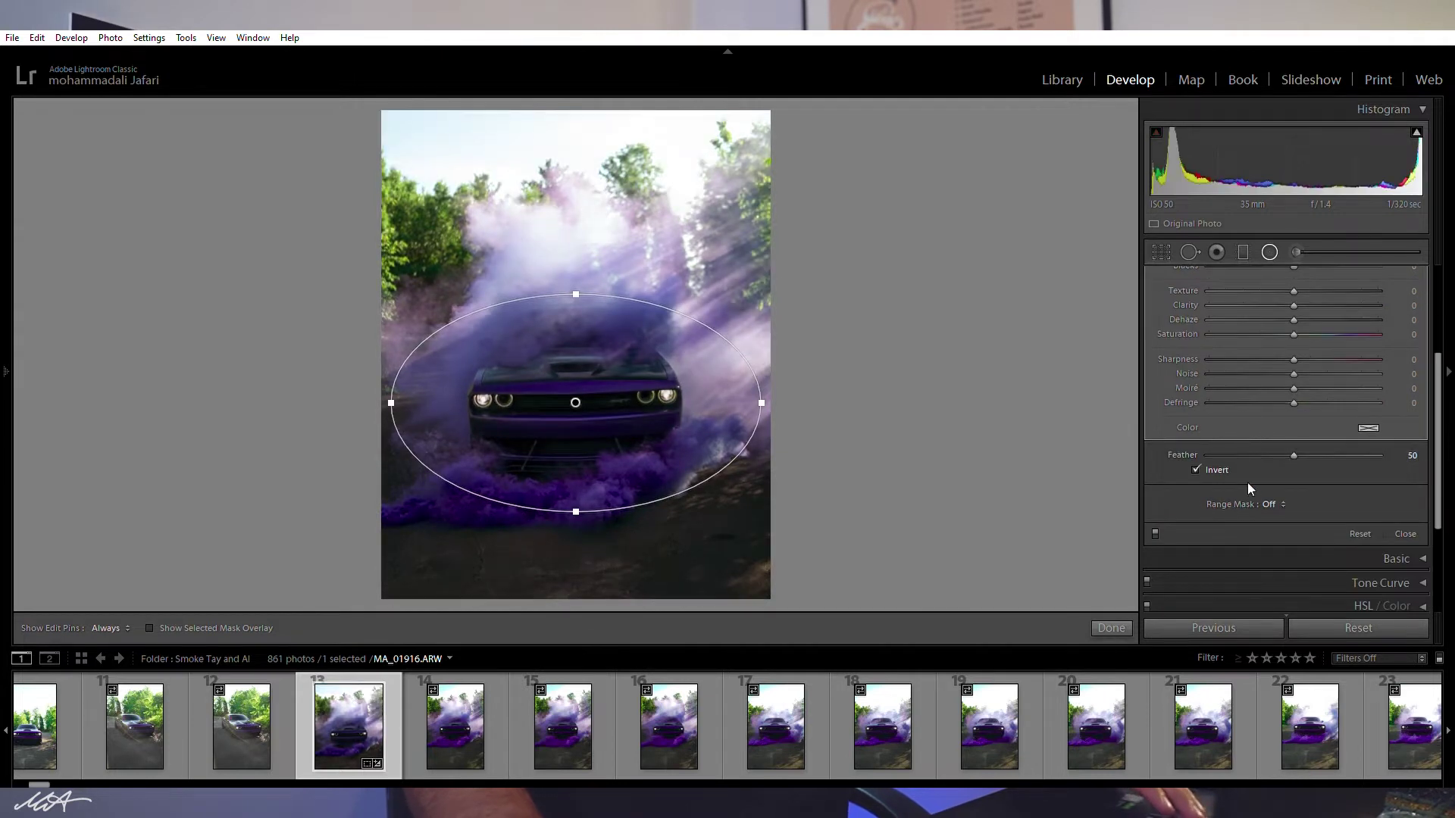
scroll(1340, 343, "up", 3)
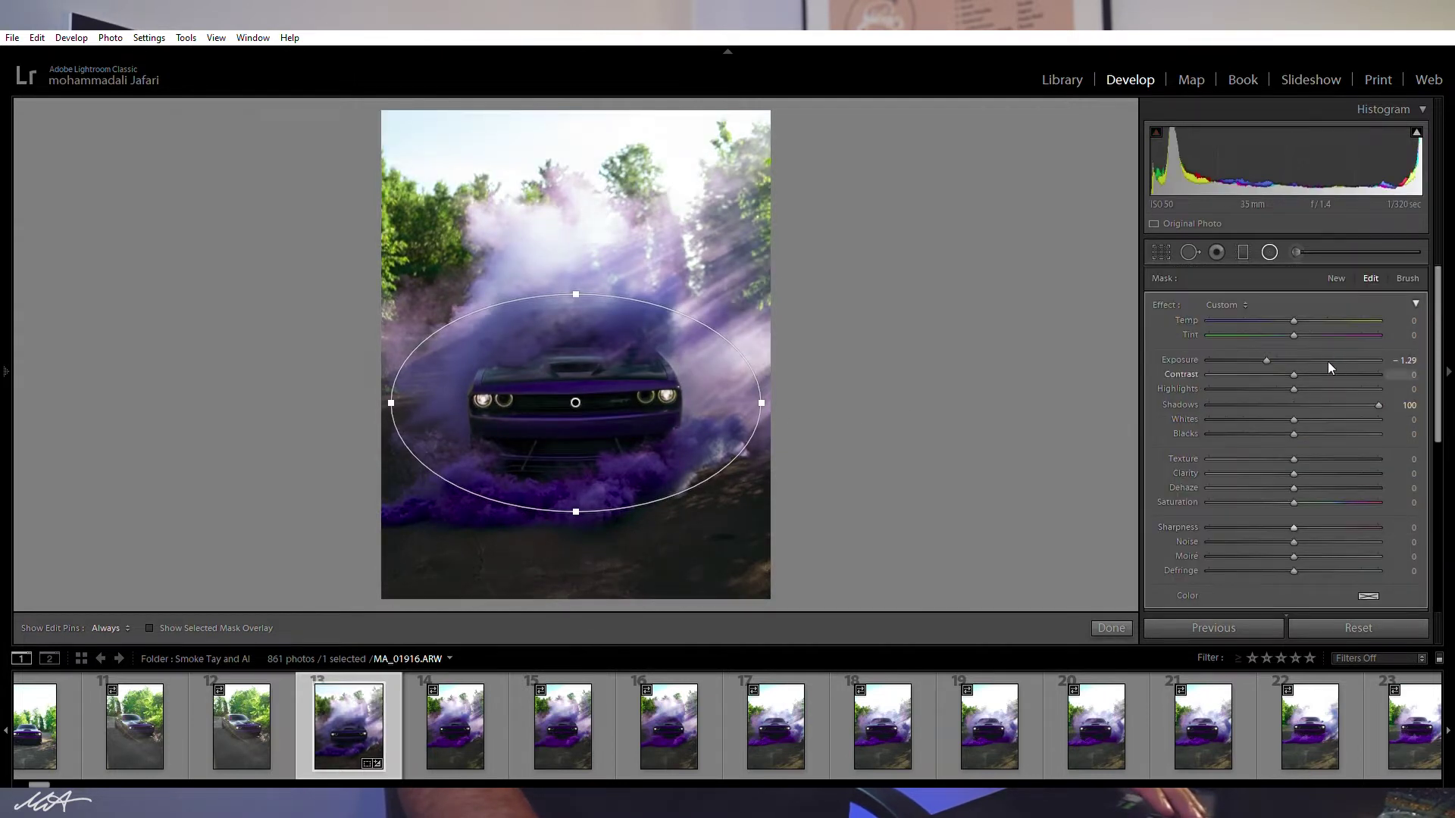
double_click(1267, 360)
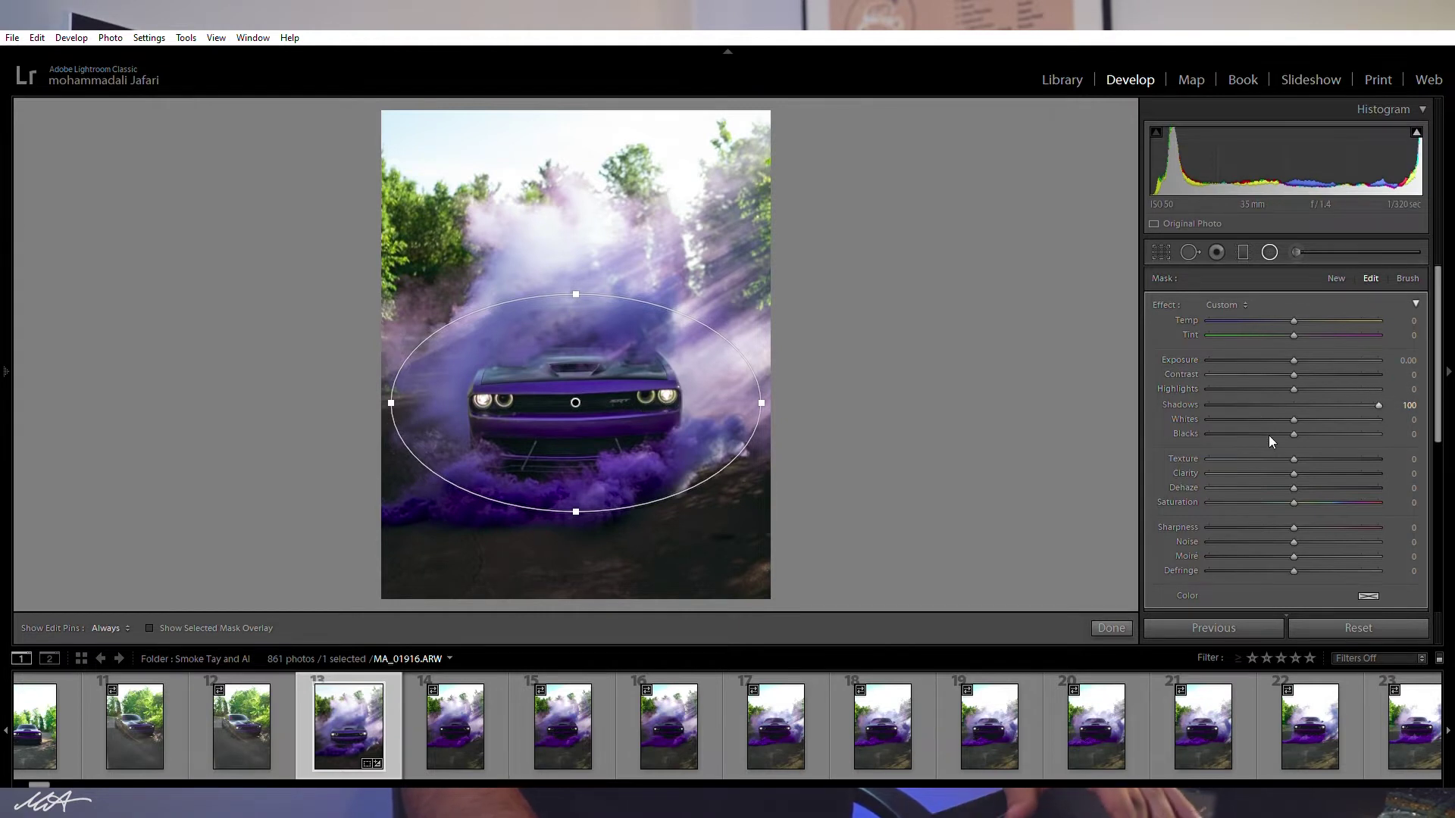
Show and hide the radial mask's overlay to examine its coverage, and compare the photo before and after.
key("o")
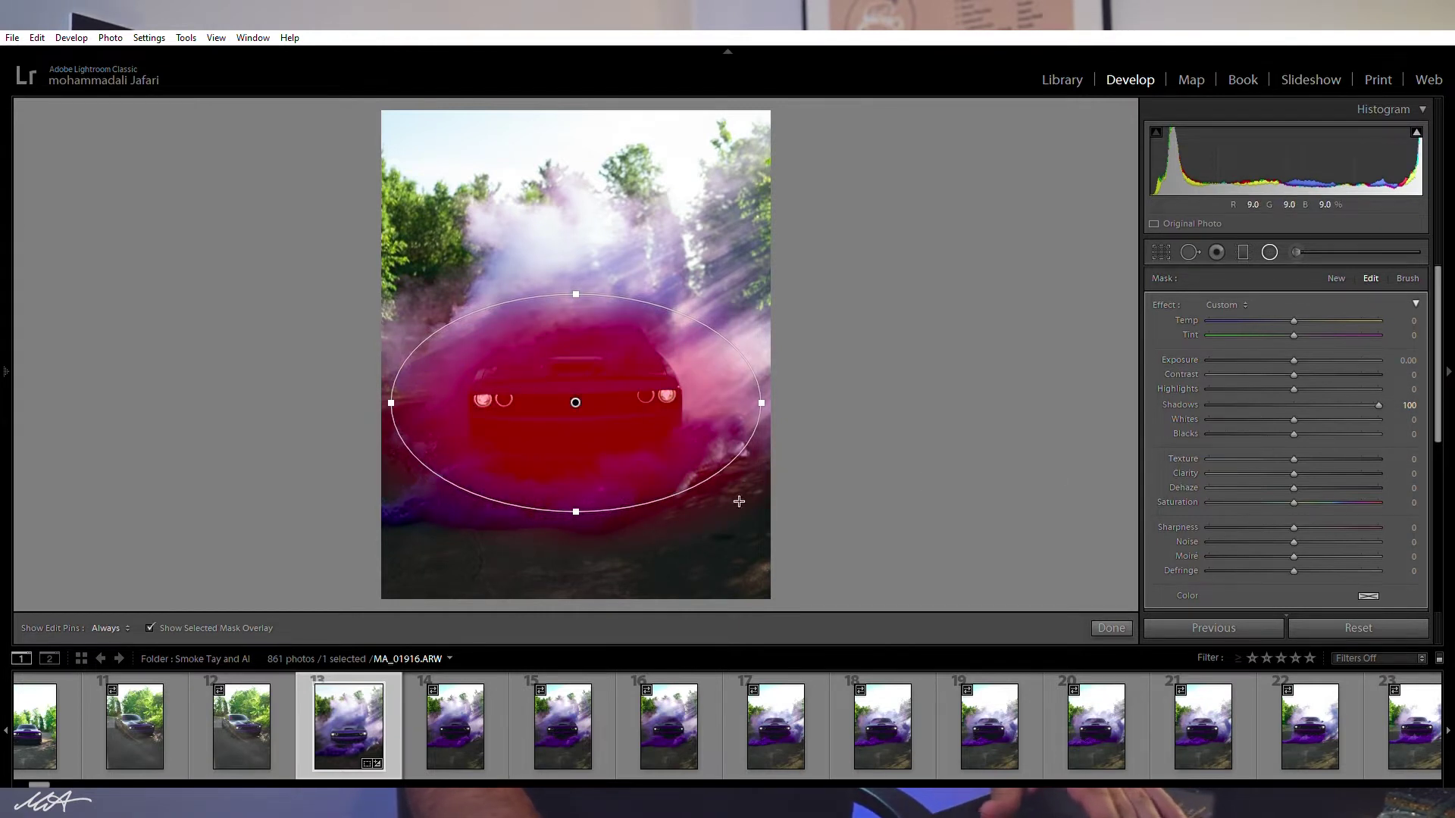
key("o")
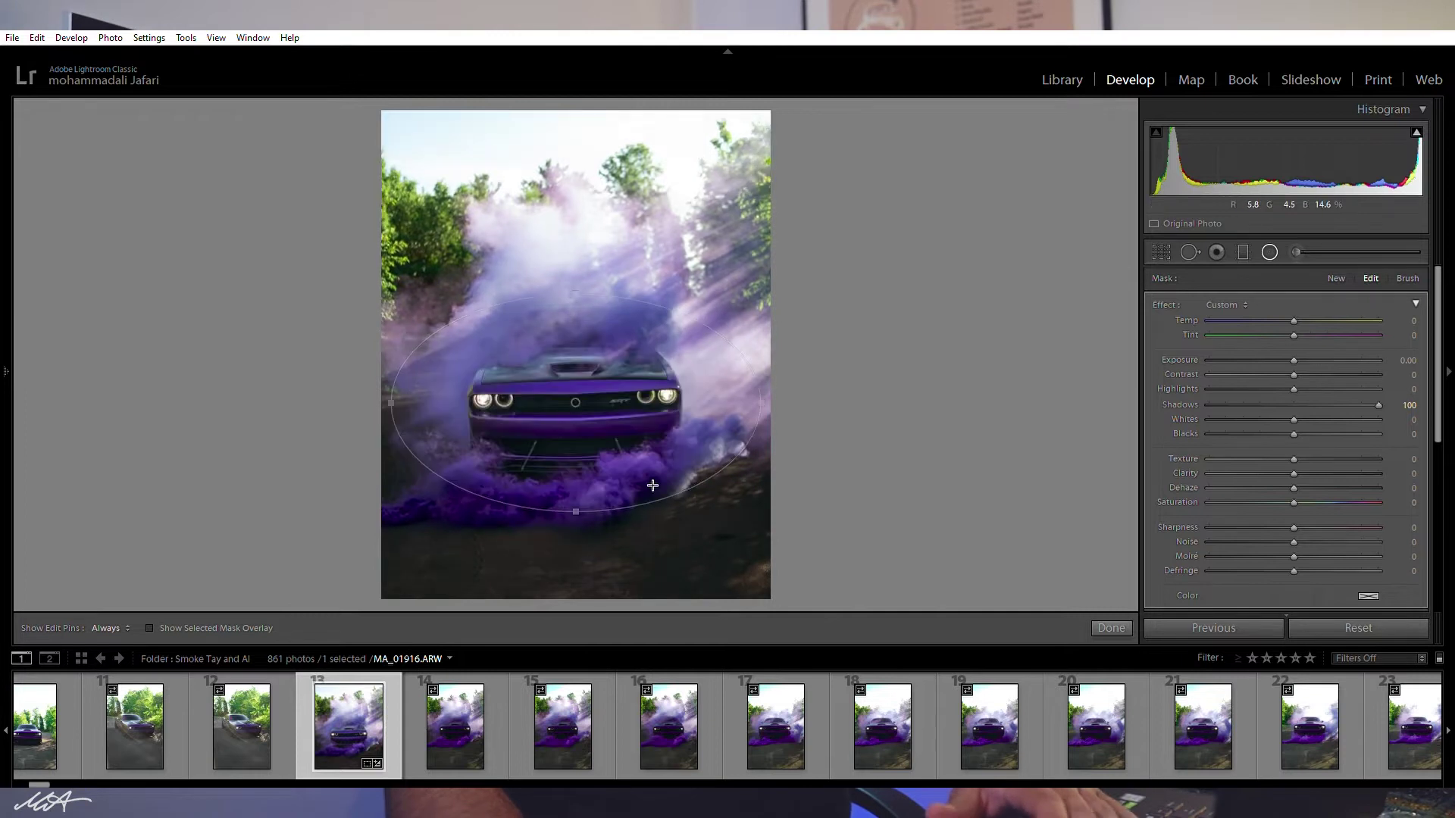
key("backslash")
key("backslash")
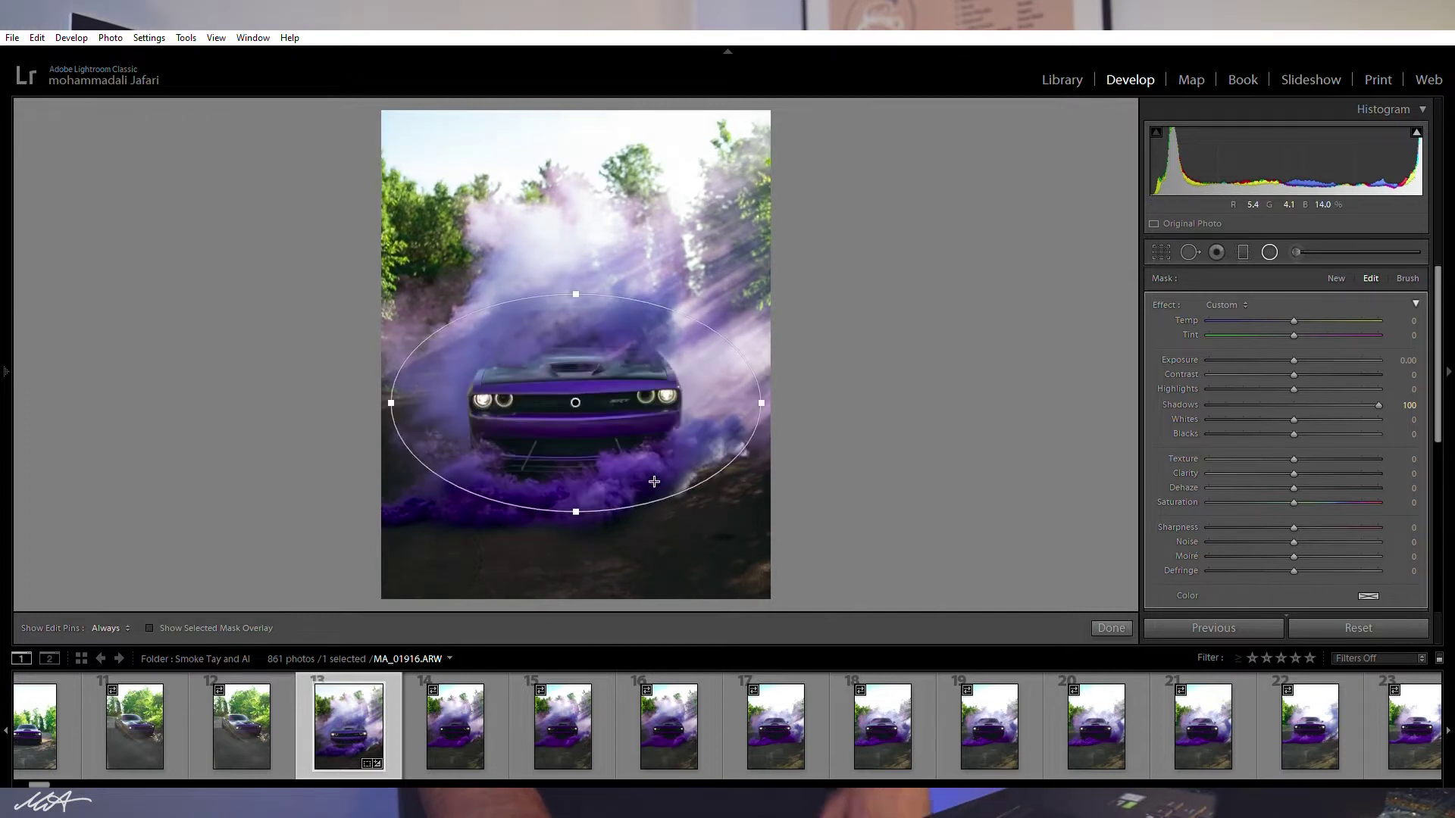
Set the radial filter's shadows to 57 and its feather to 100, with the mask overlay shown.
left_click(1356, 403)
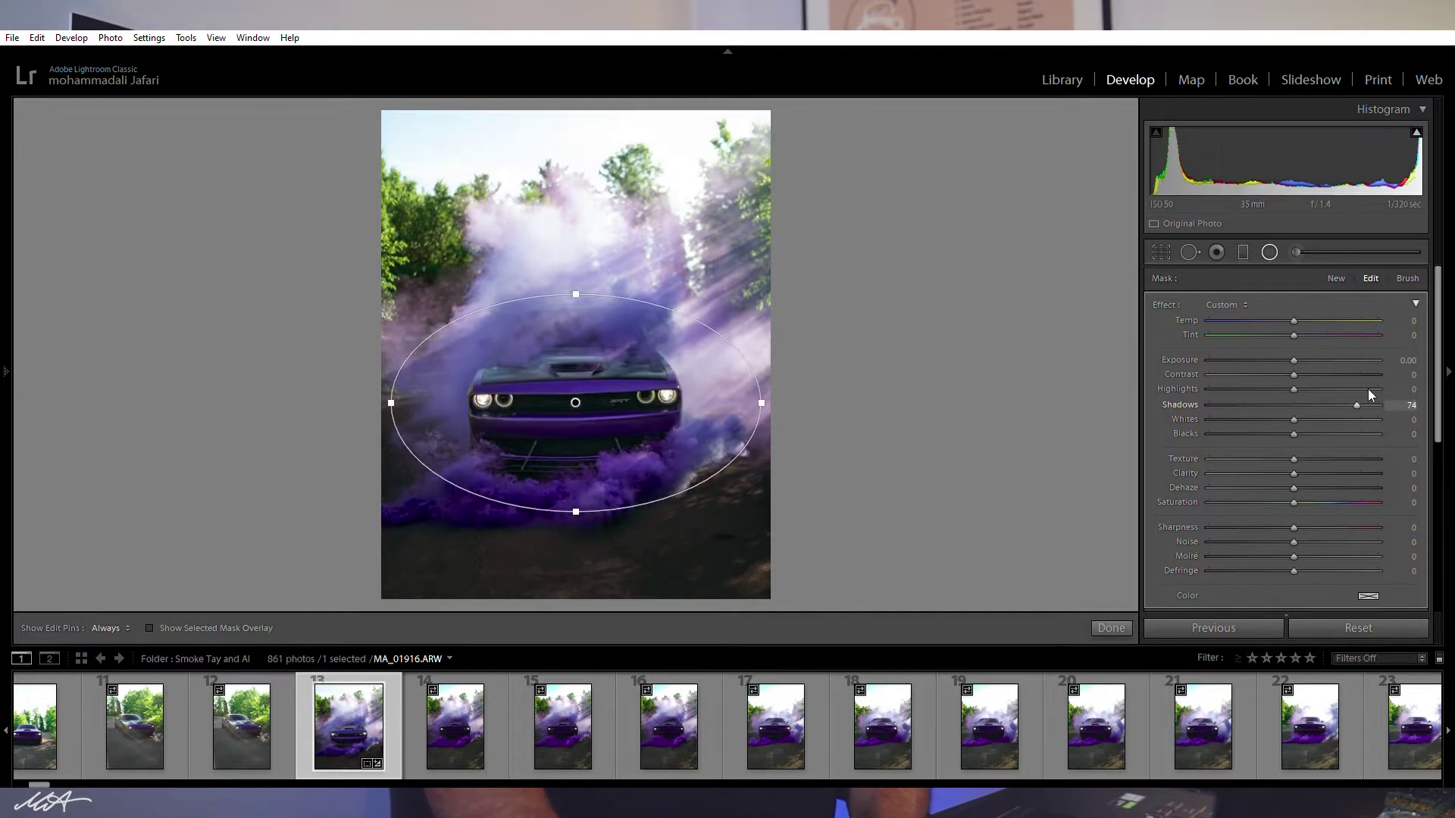
left_click_drag(1356, 386, 1392, 388)
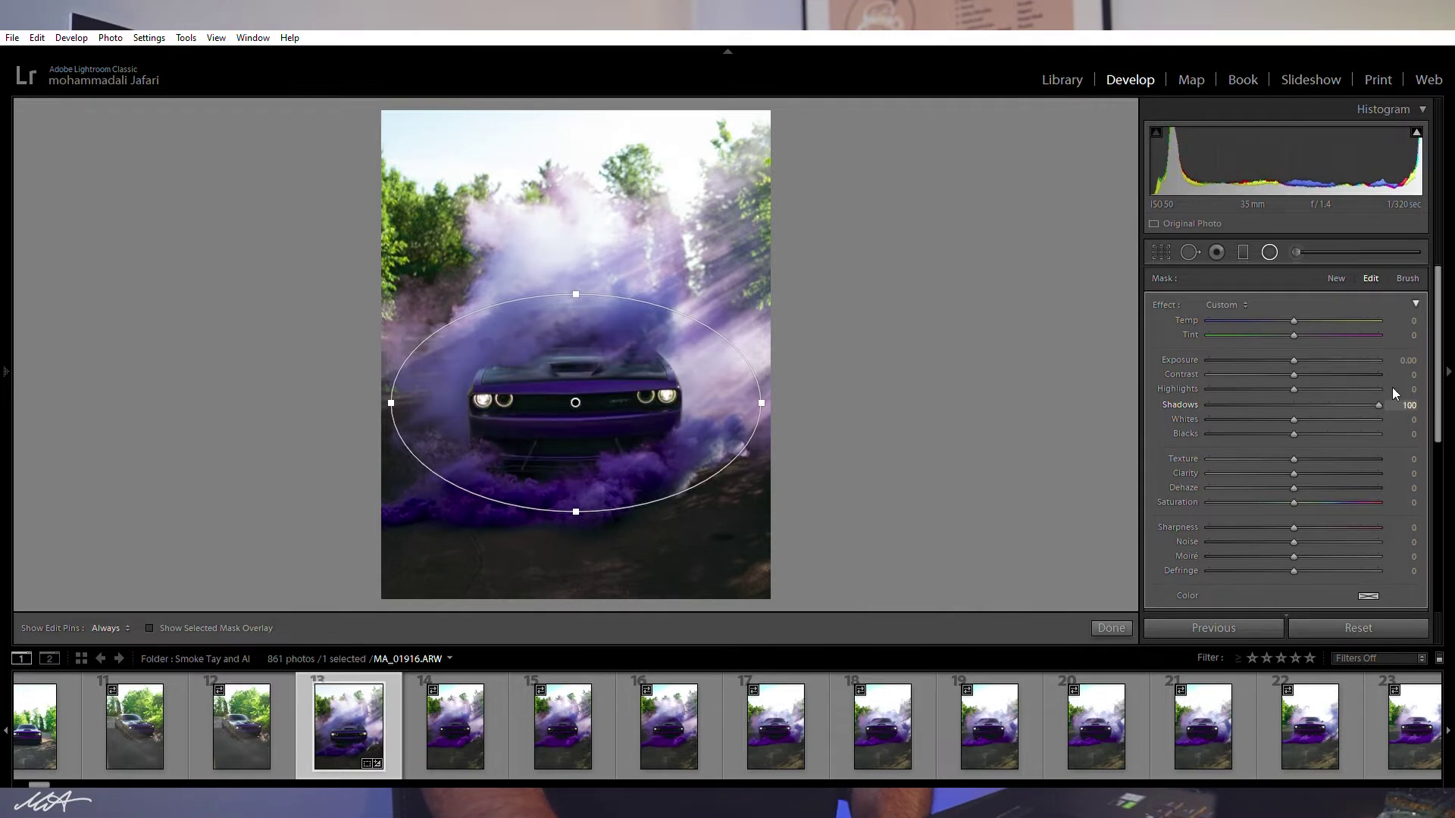
left_click(1341, 388)
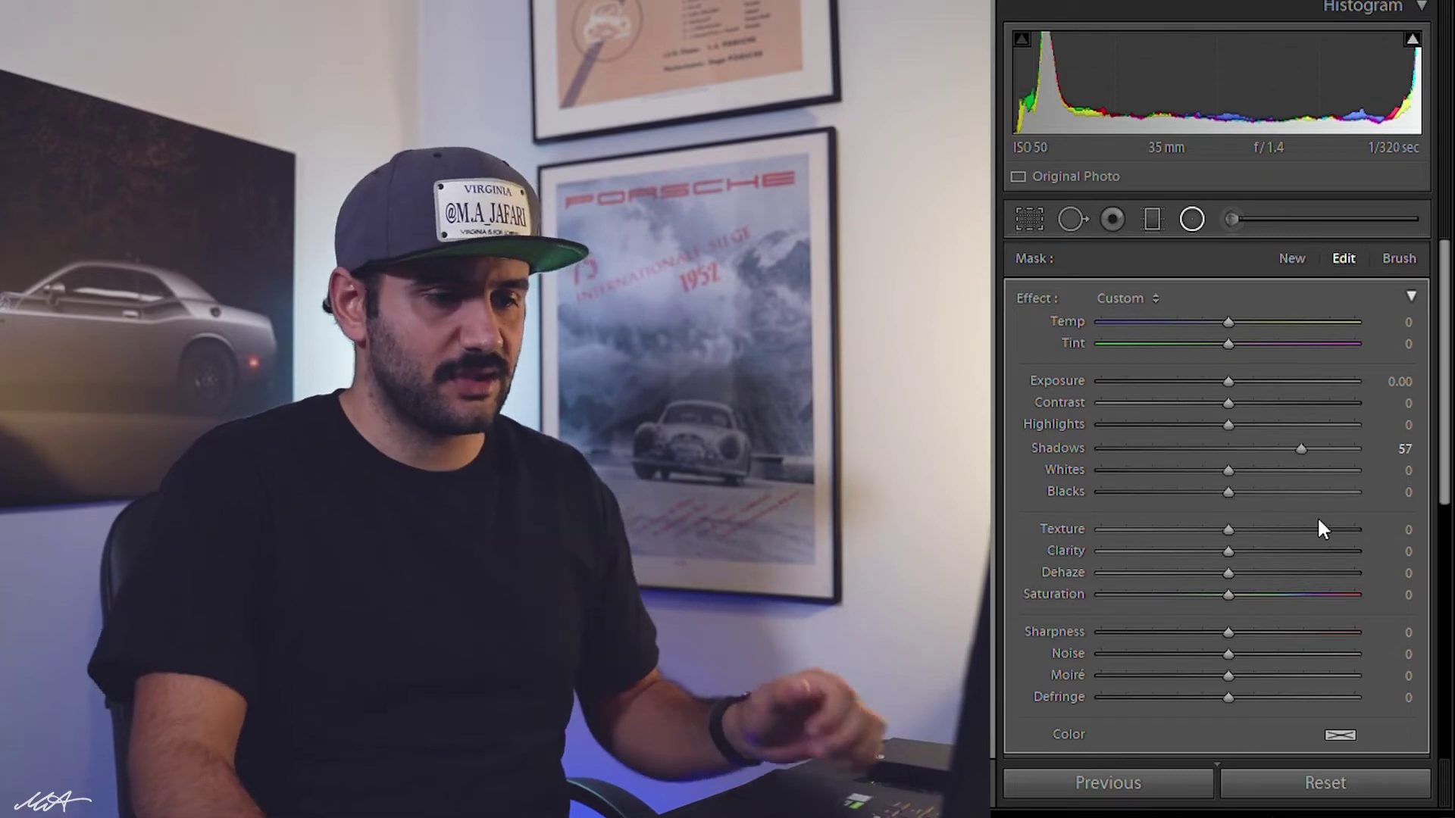
scroll(1369, 662, "down", 3)
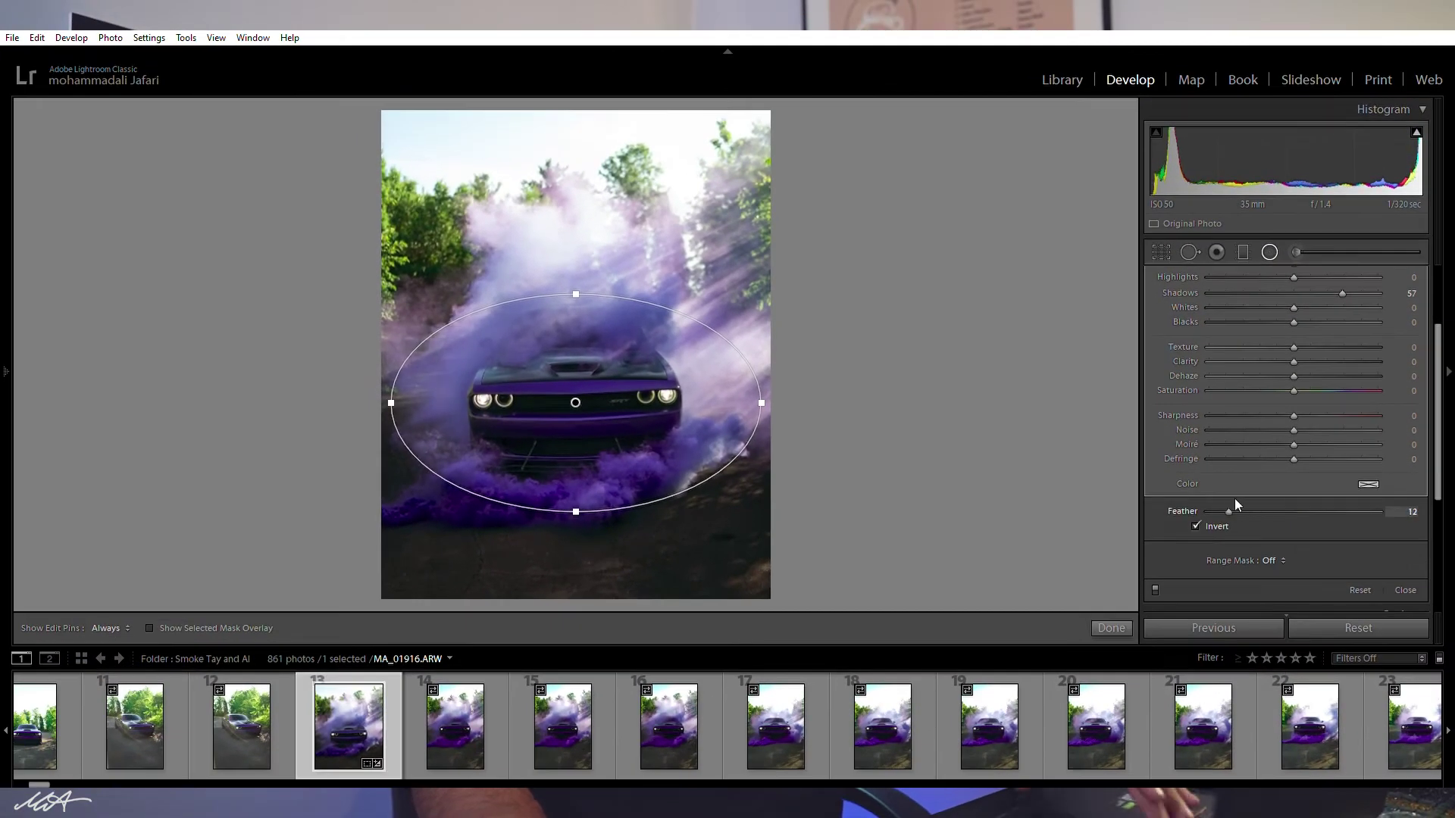
key("o")
left_click_drag(1293, 497, 1398, 486)
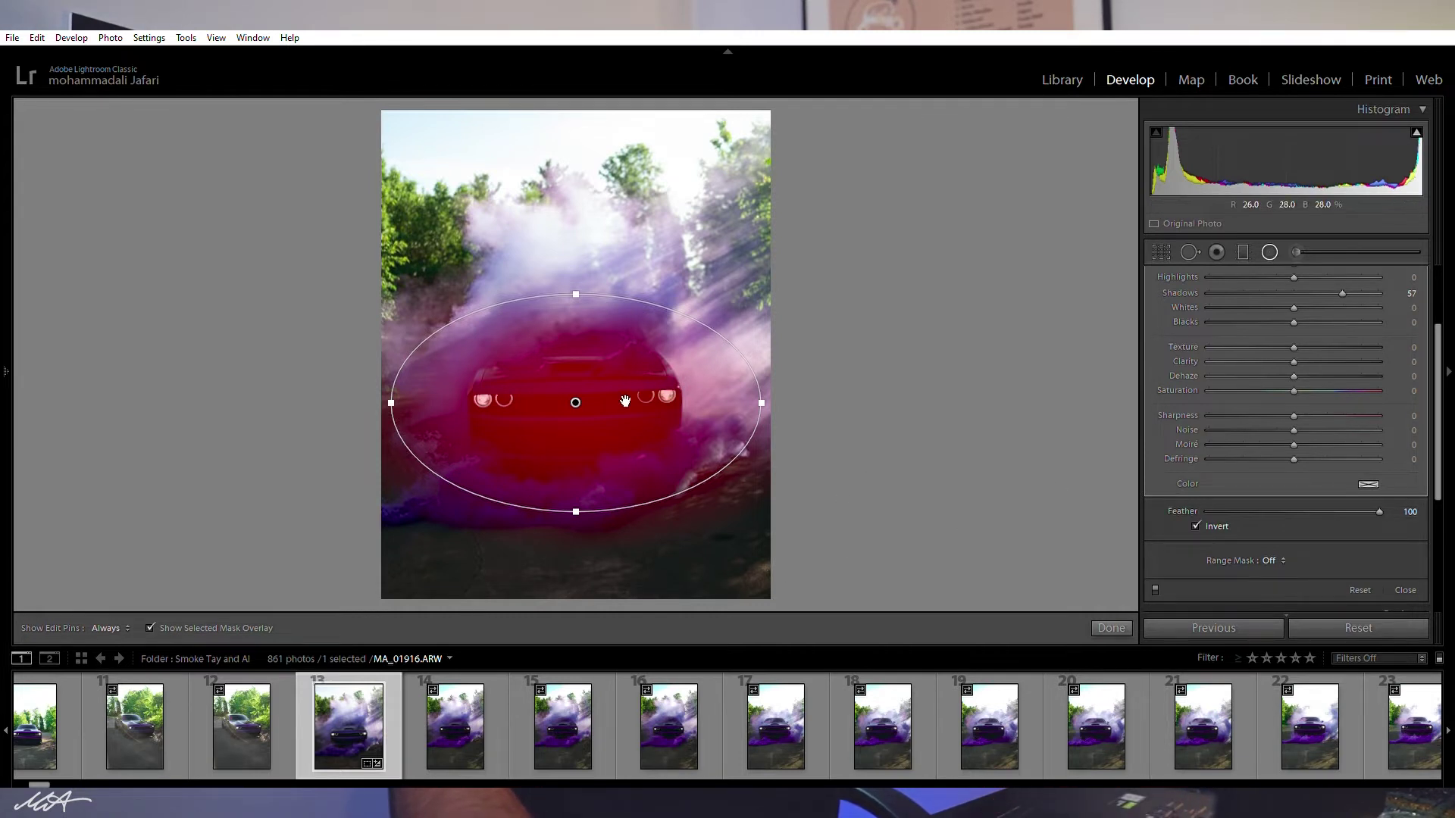
Delete the radial filter and draw a graduated filter from the treetops down past the car.
key("Delete")
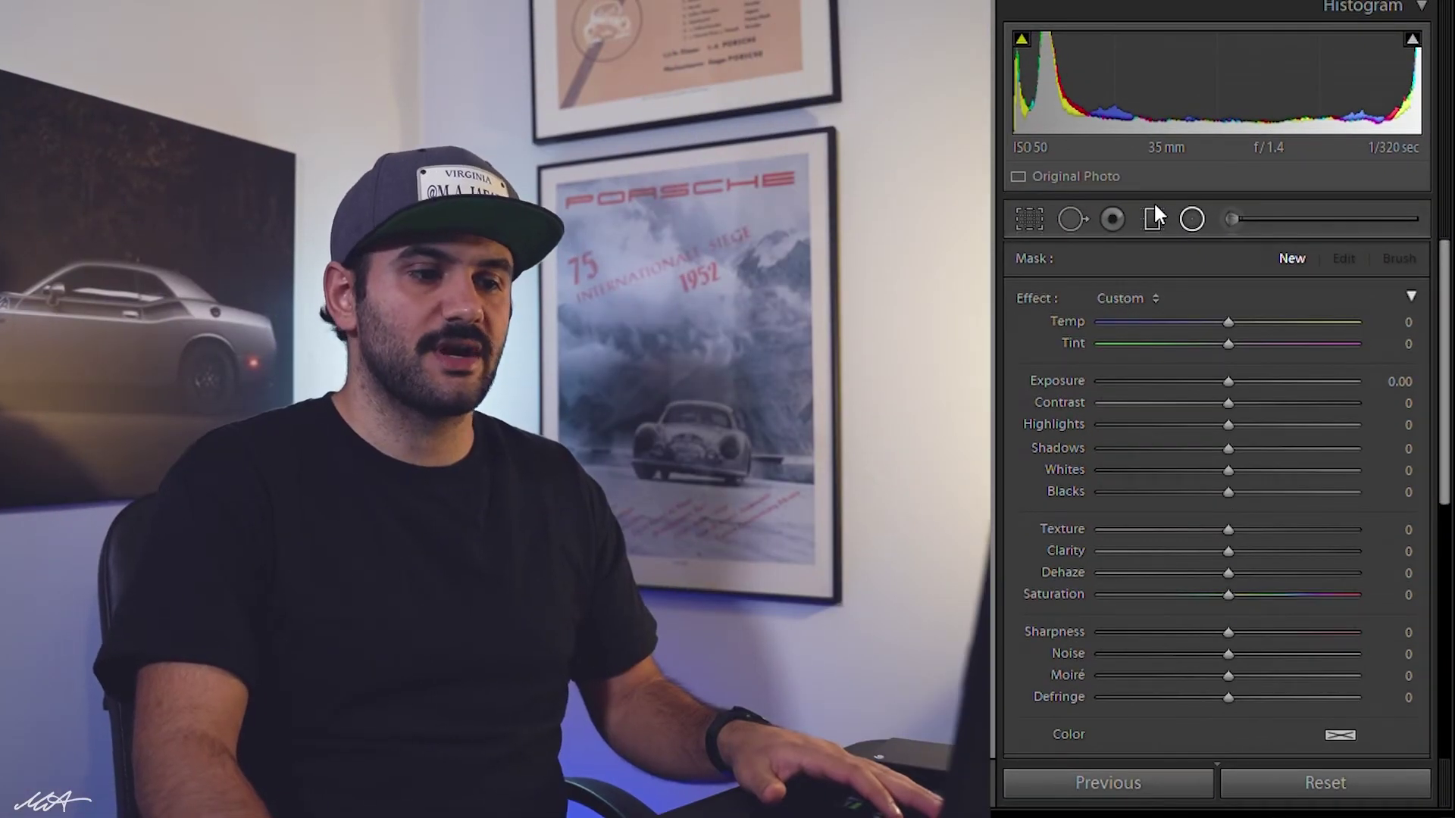
key("m")
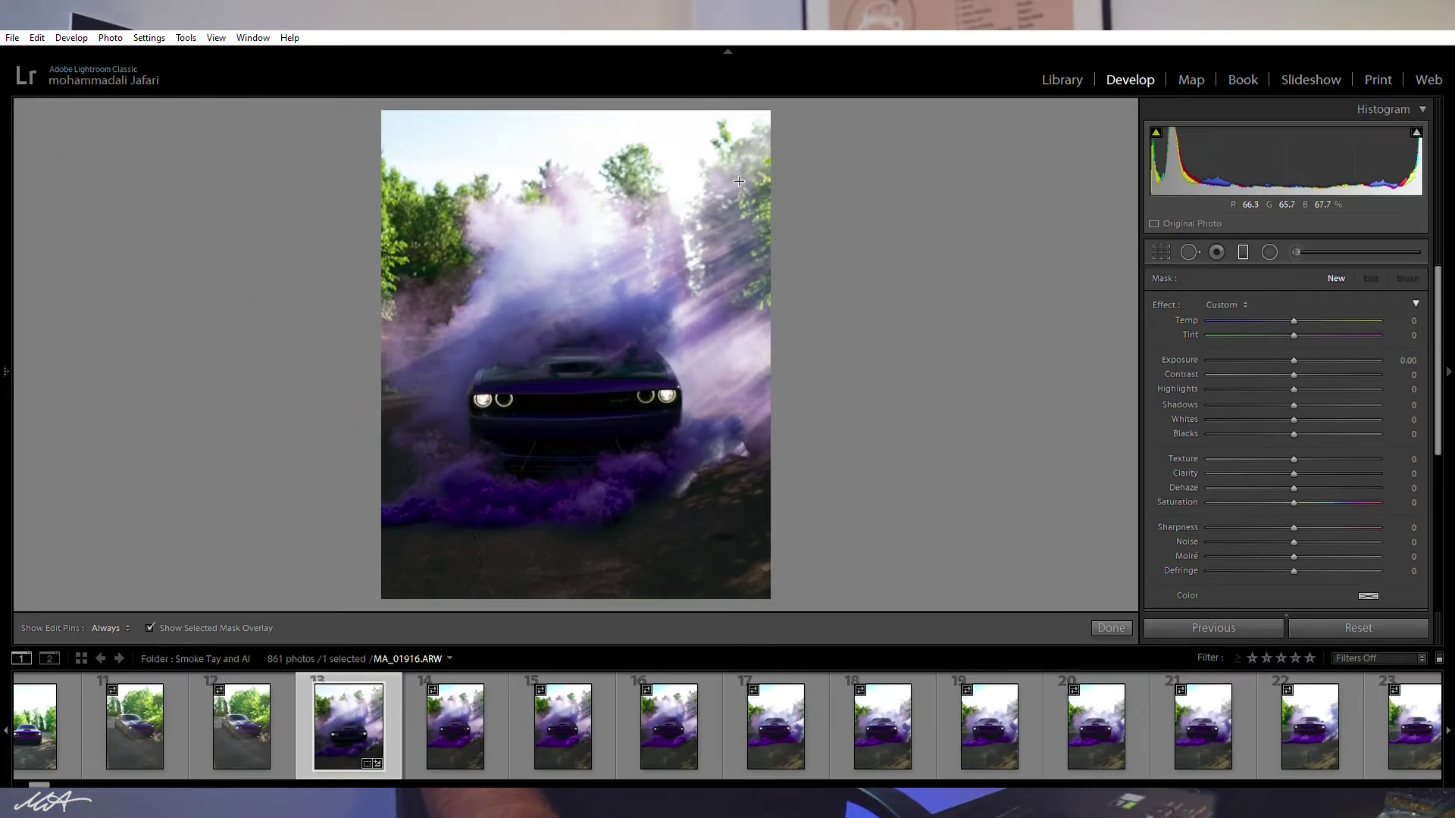
key("o")
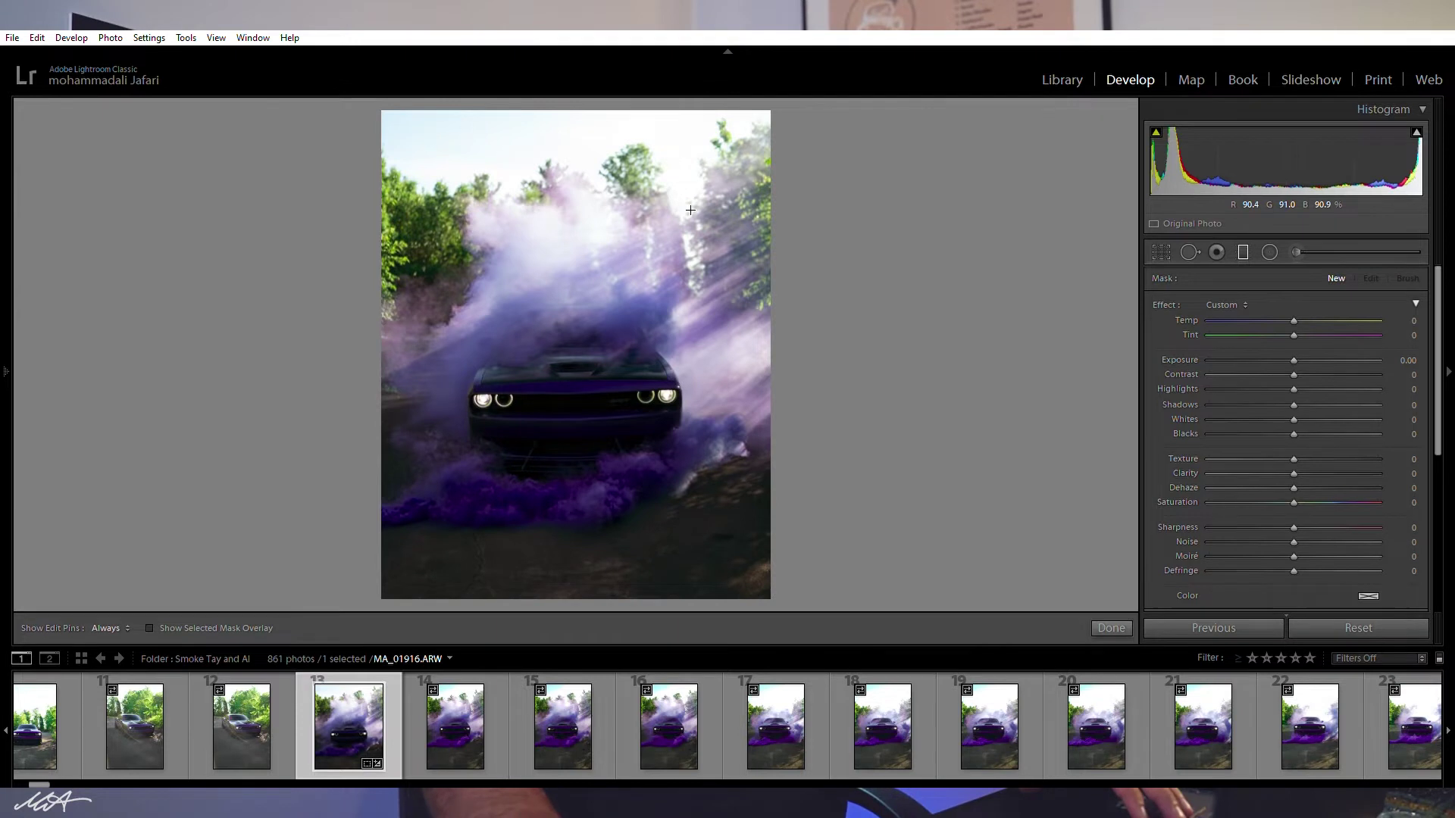
left_click_drag(690, 210, 672, 410)
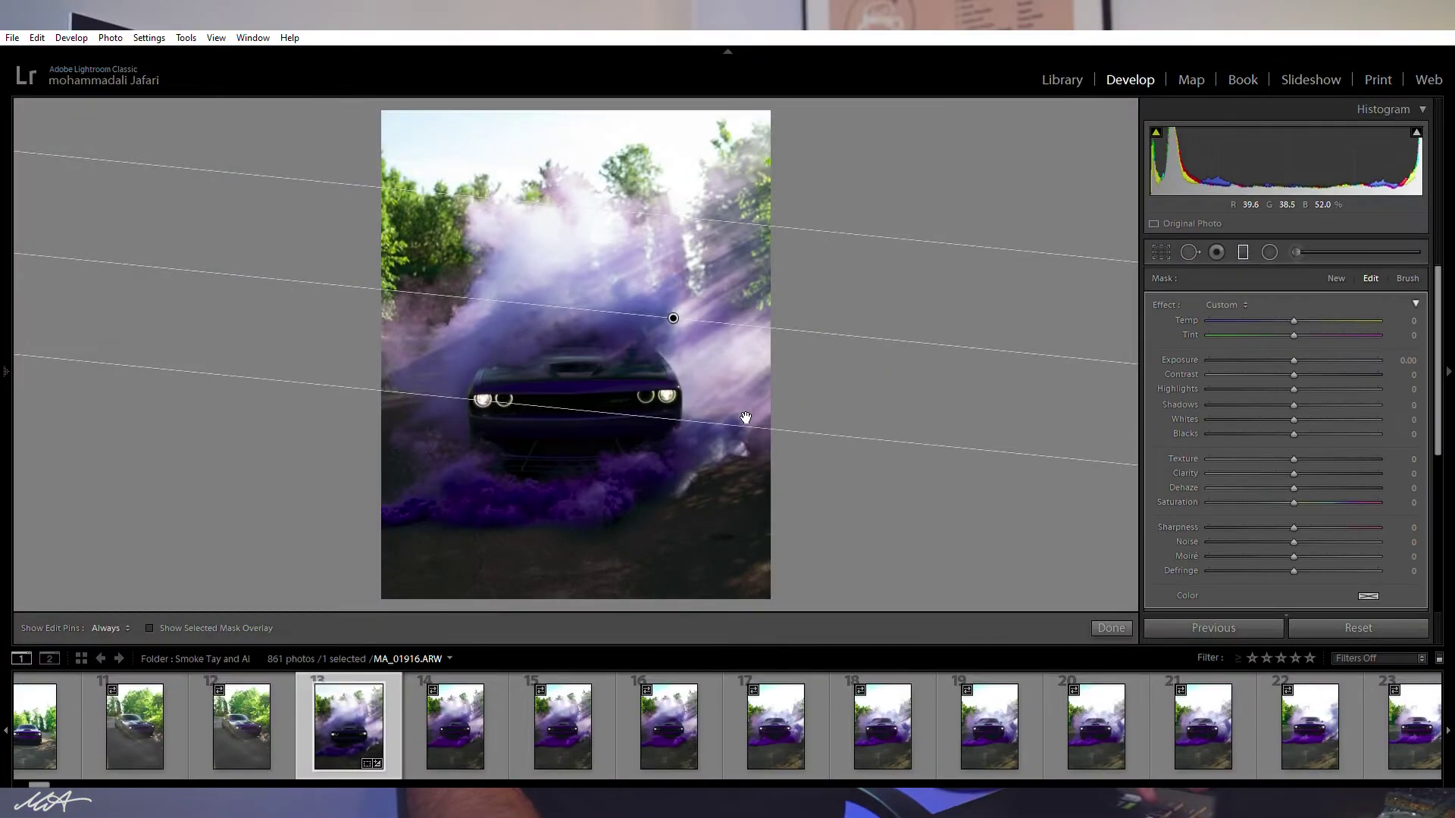
left_click_drag(745, 417, 738, 521)
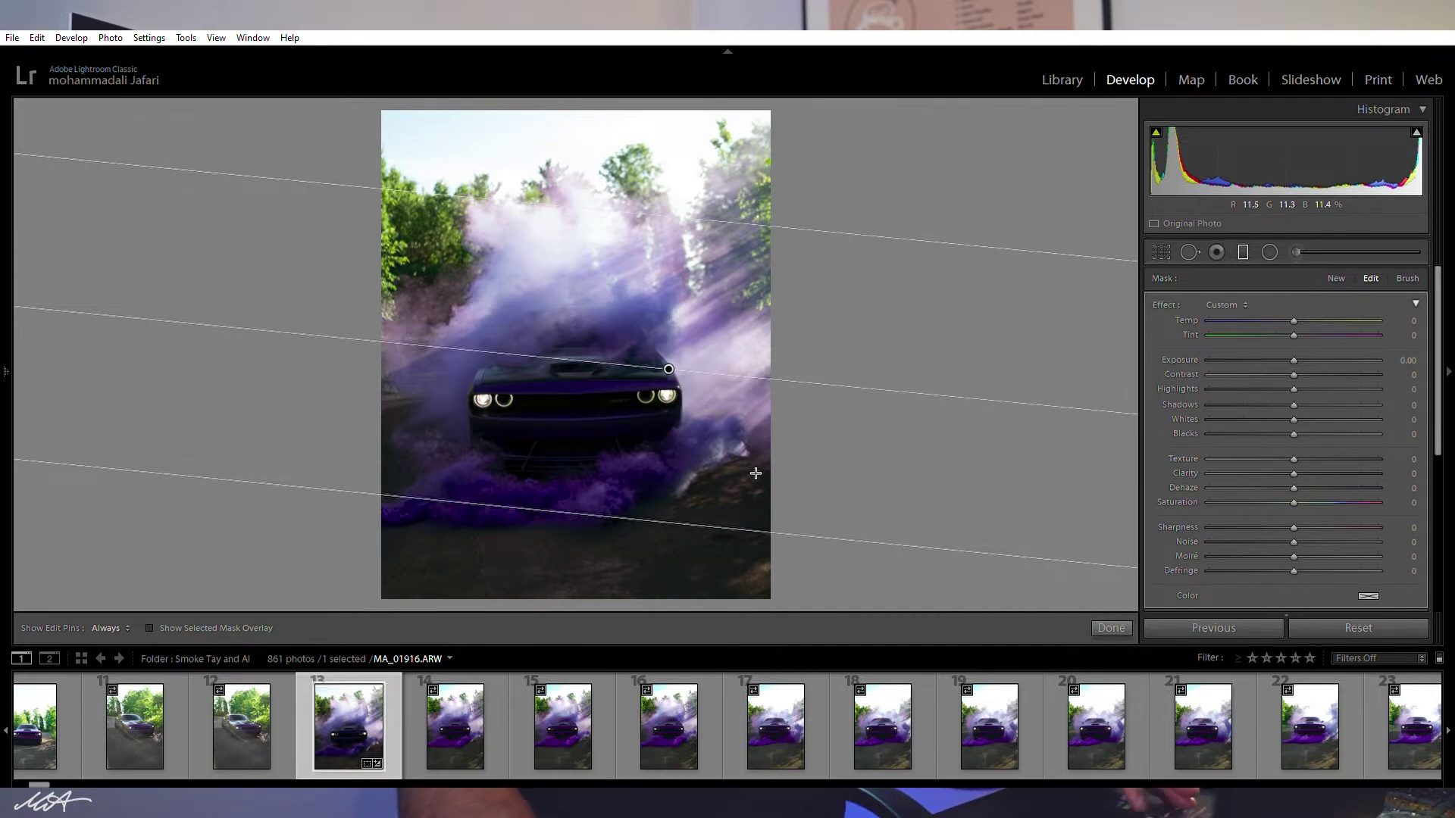
With the mask overlay shown, rotate the graduated filter nearly level and centre it on the smoke above the car, then hide the overlay.
left_click(242, 627)
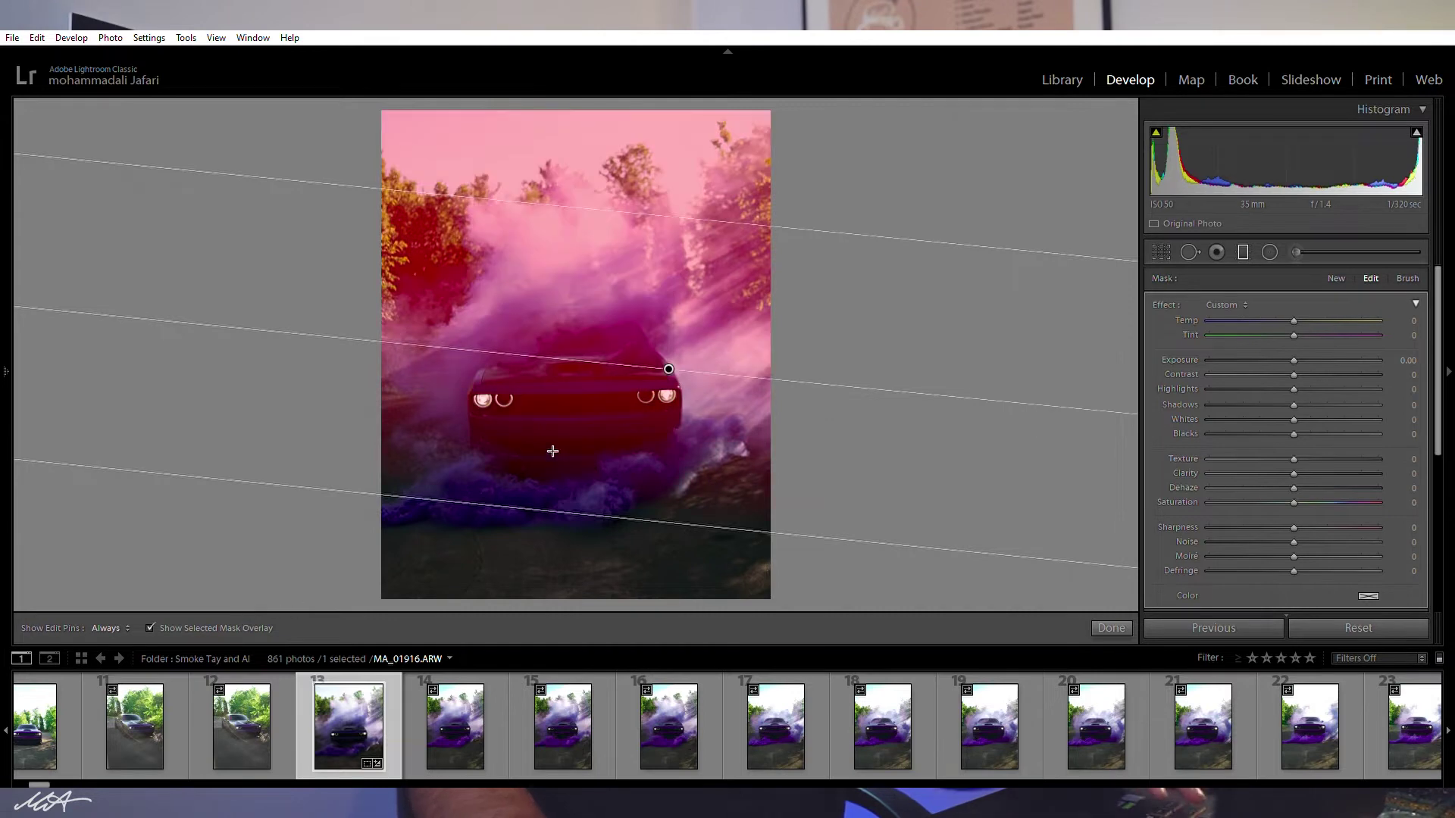
left_click_drag(693, 207, 631, 301)
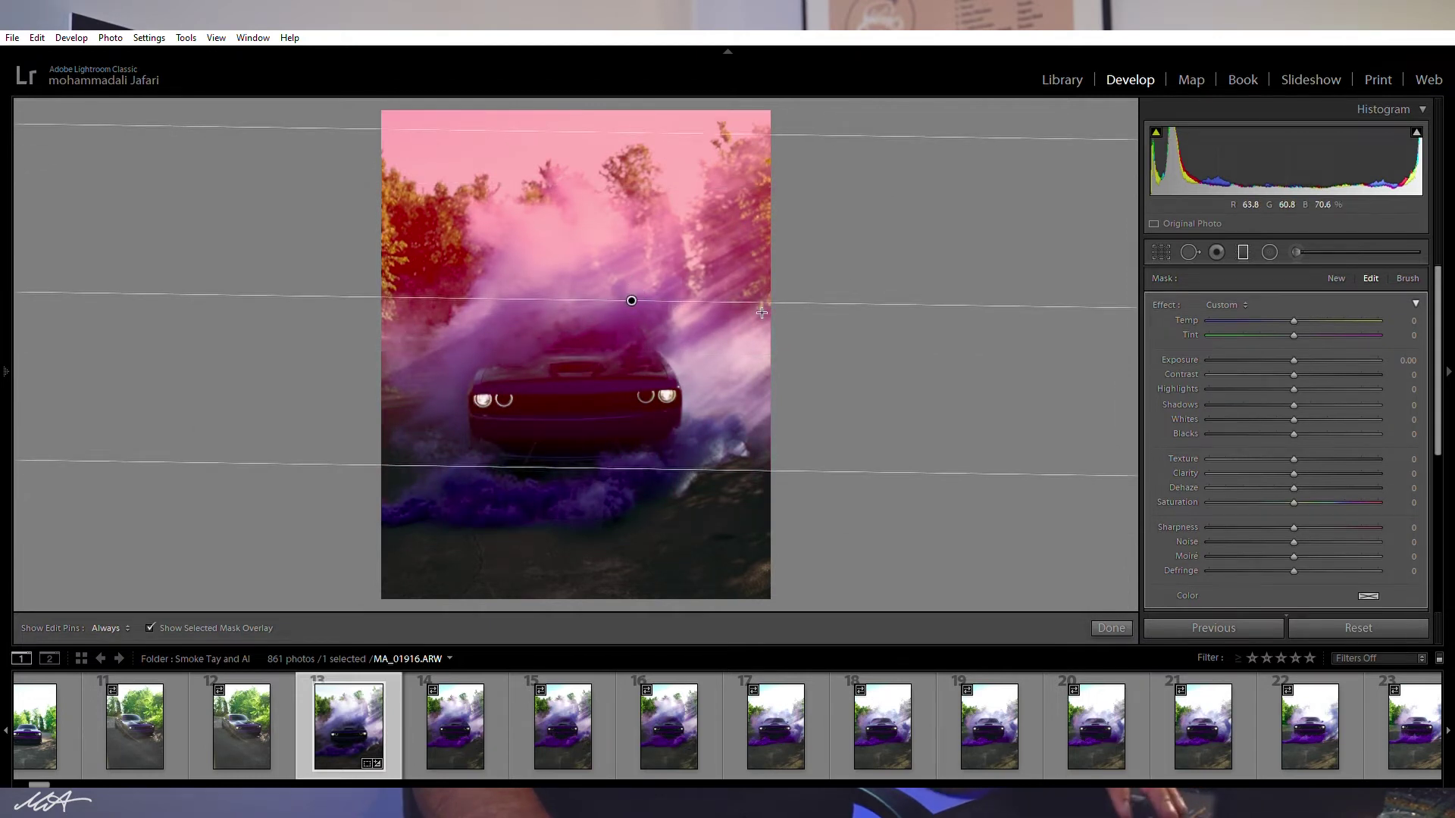
left_click_drag(637, 295, 569, 284)
key("o")
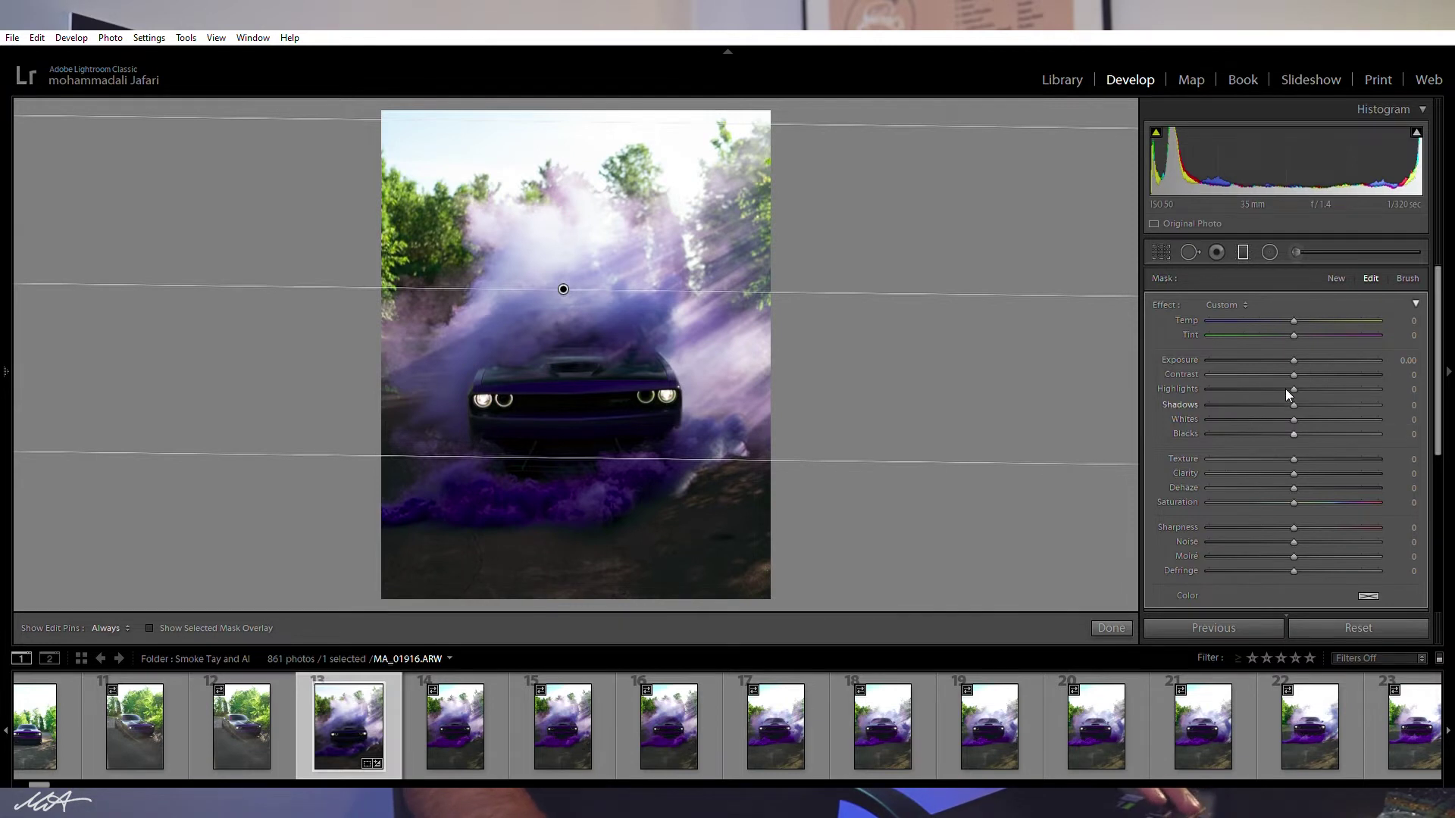
Set the upper graduated filter's exposure to -0.43, highlights to -35 and clarity to 16, and close the filter.
left_click_drag(1293, 346, 1283, 344)
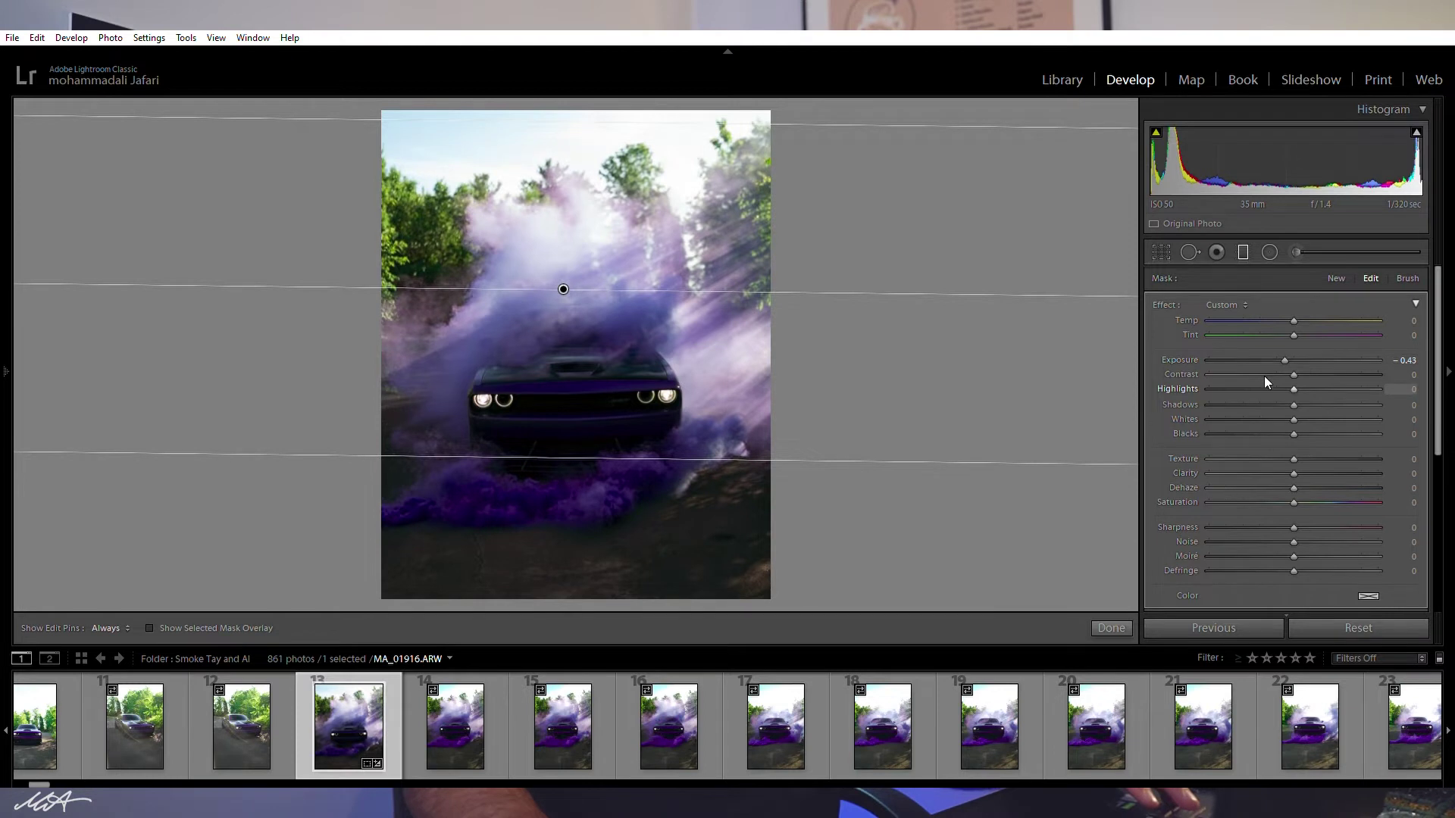
left_click(1263, 376)
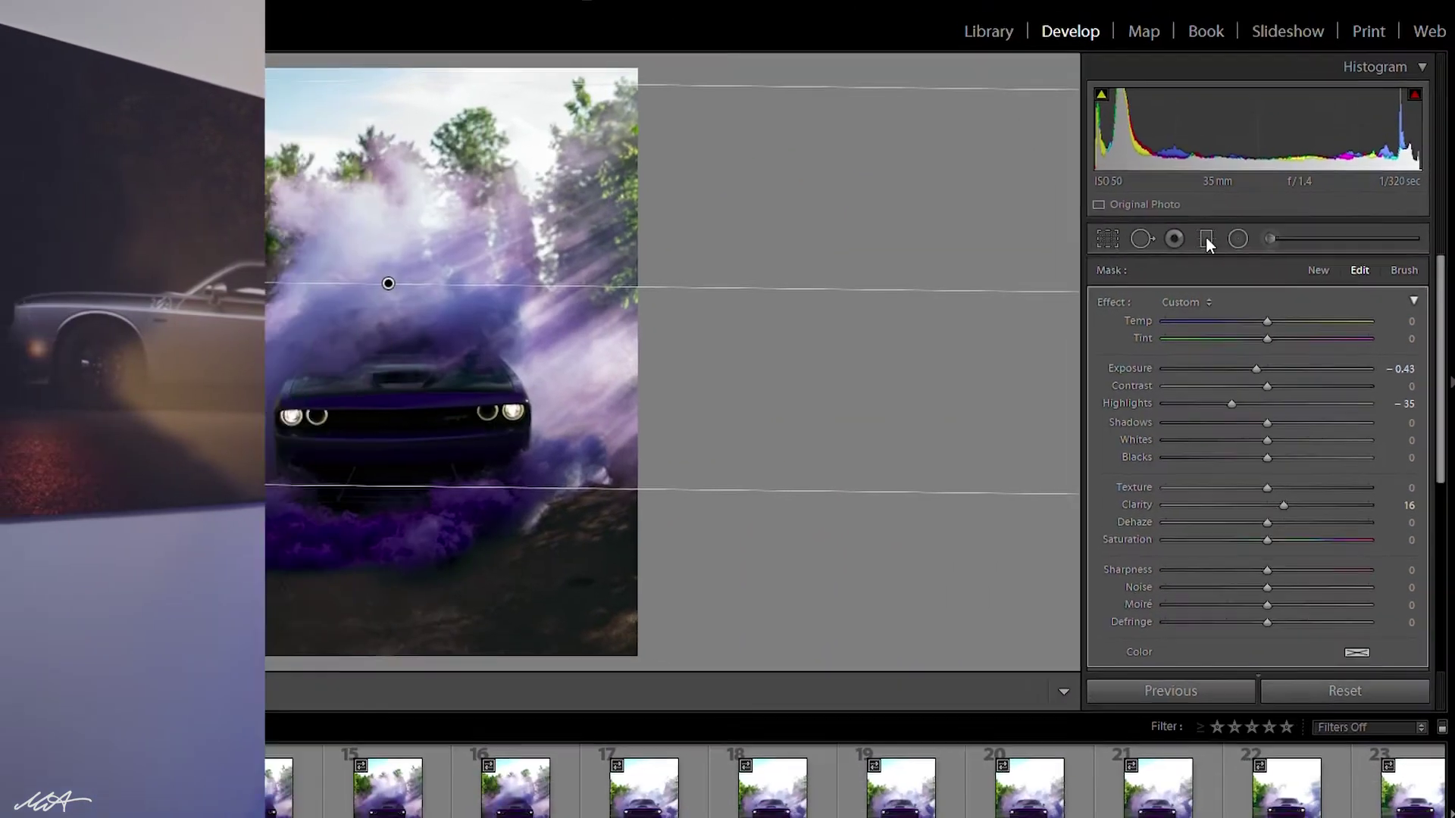
left_click(1151, 219)
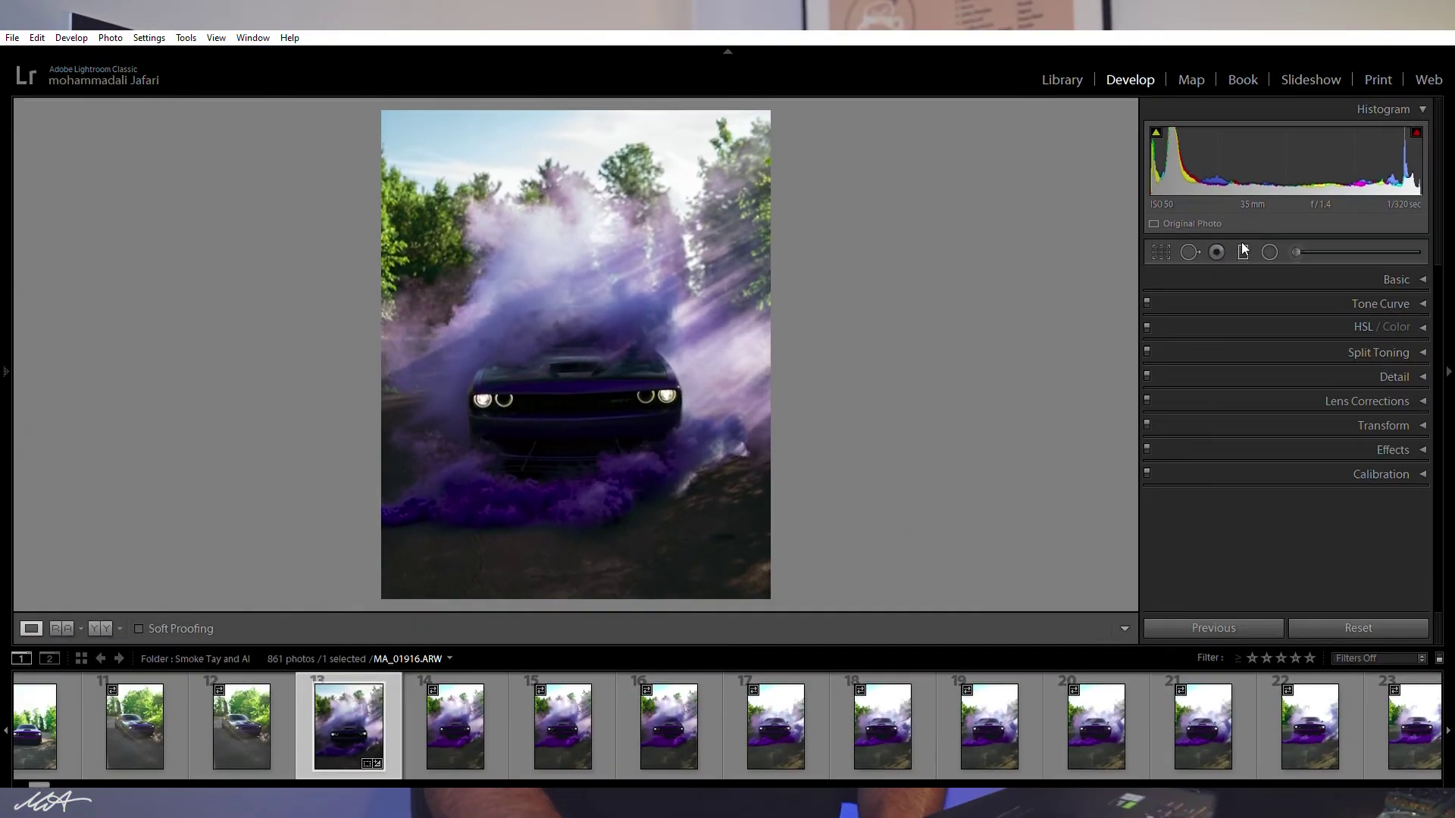
Draw a second graduated filter from the bottom of the photo up to the car and set its exposure to 0.96.
key("m")
left_click_drag(753, 598, 429, 382)
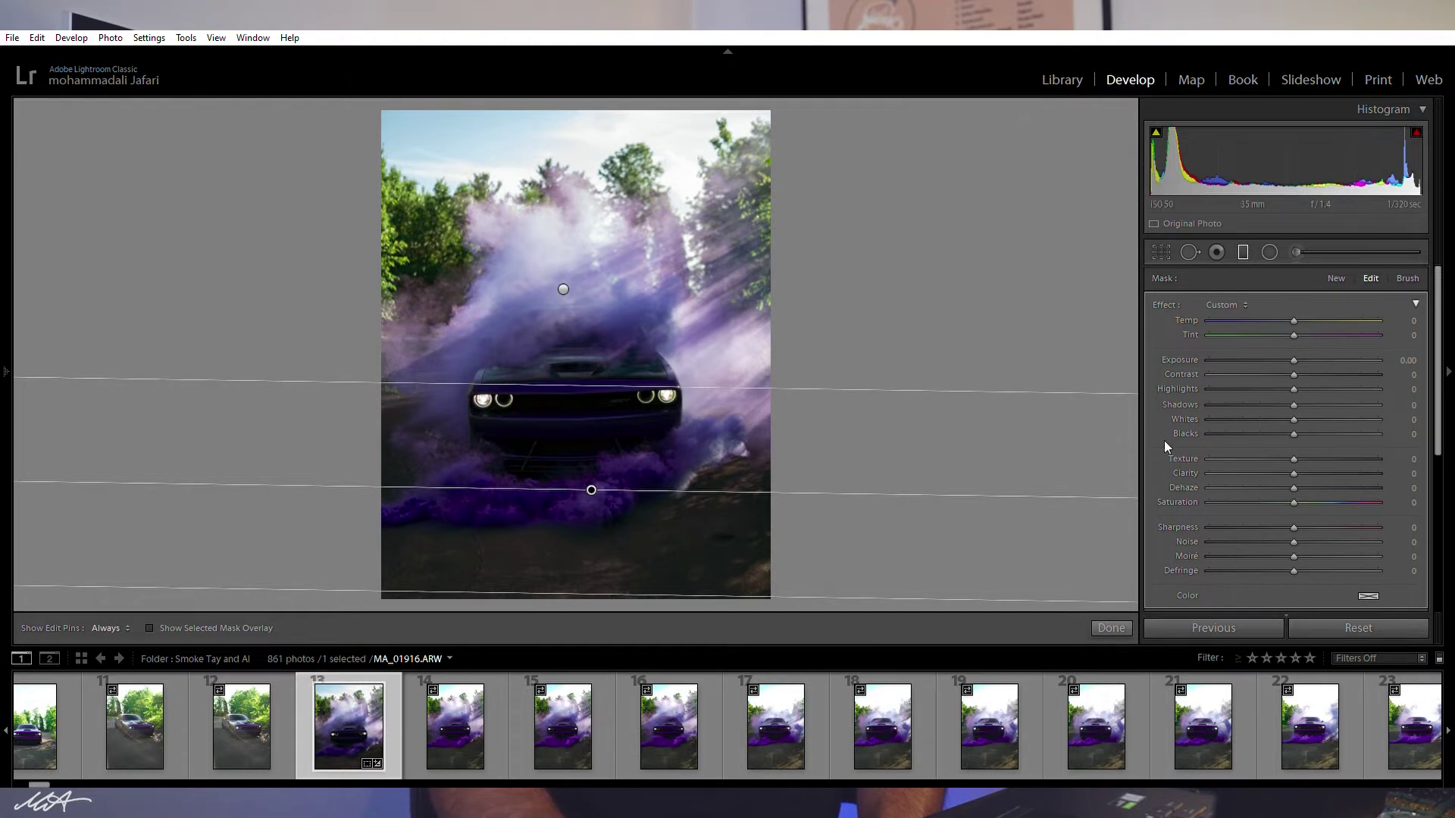
left_click_drag(1300, 344, 1316, 345)
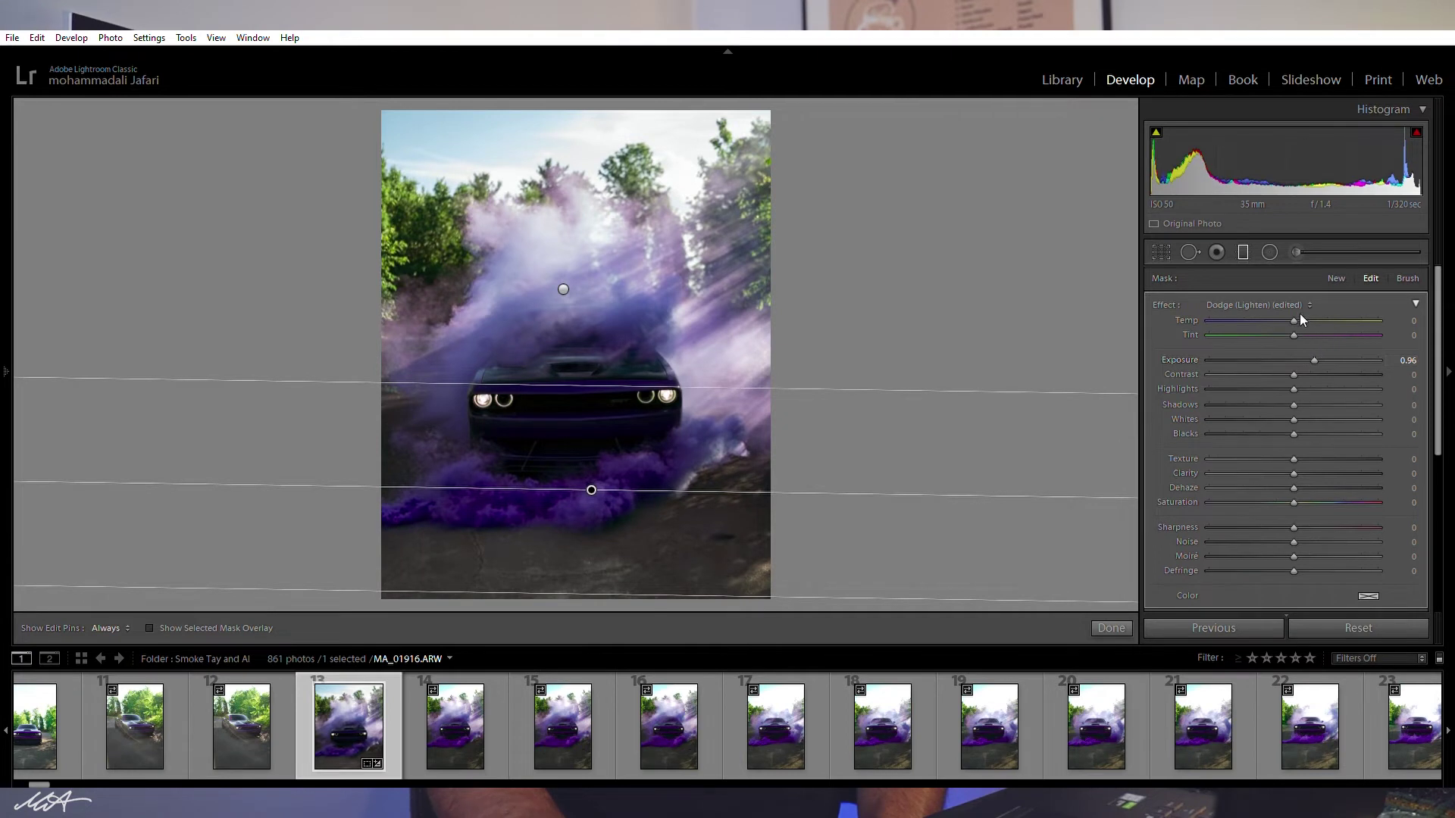
Set the lower graduated filter's texture to 28 and clarity to 9, and check the crop frame.
mouse_move(1328, 449)
left_mouse_down()
mouse_move(1289, 448)
mouse_move(1339, 450)
mouse_move(1310, 460)
left_mouse_up()
left_click(1310, 463)
key("Down")
key("Down")
key("Down")
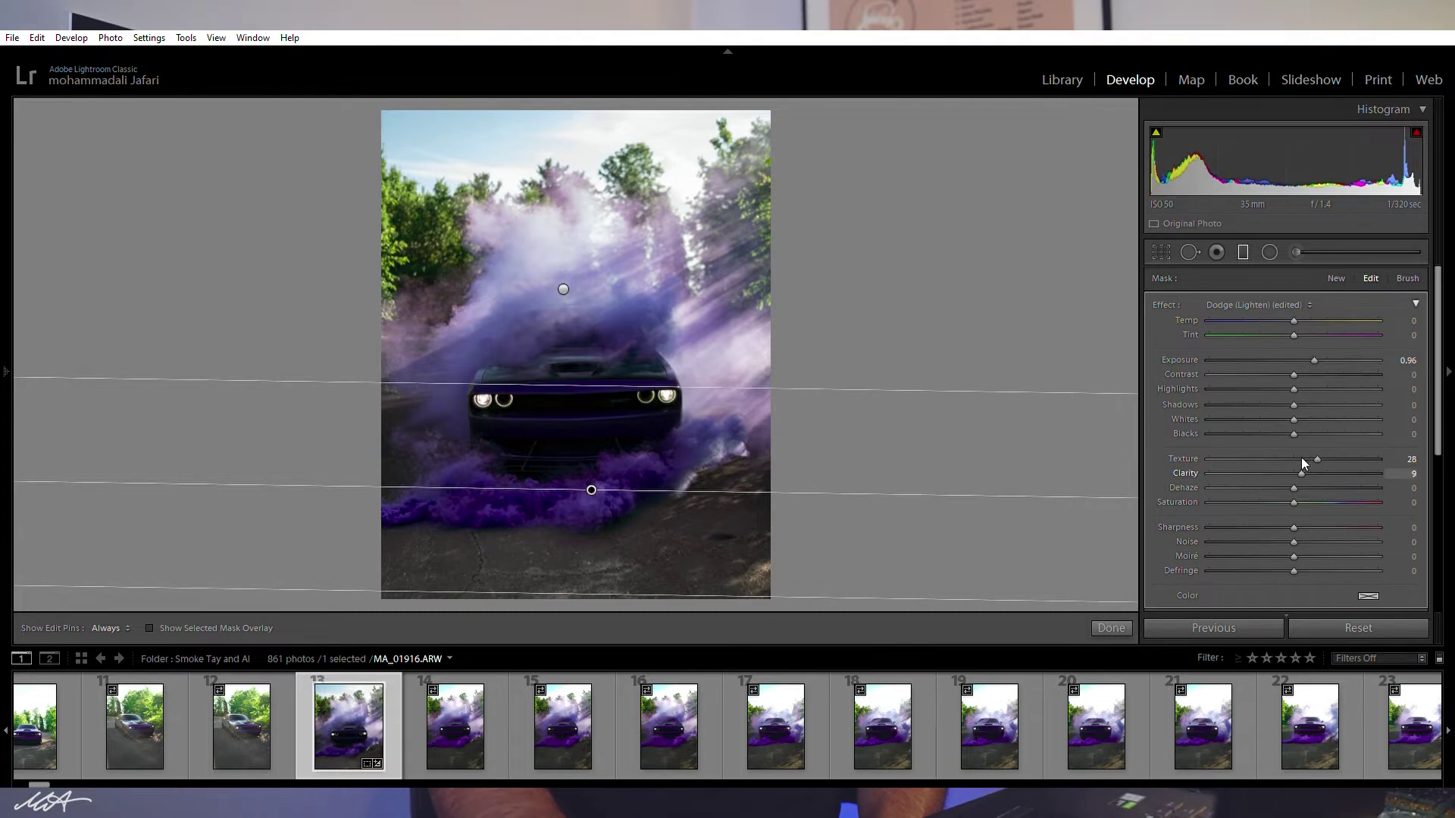
key("Delete")
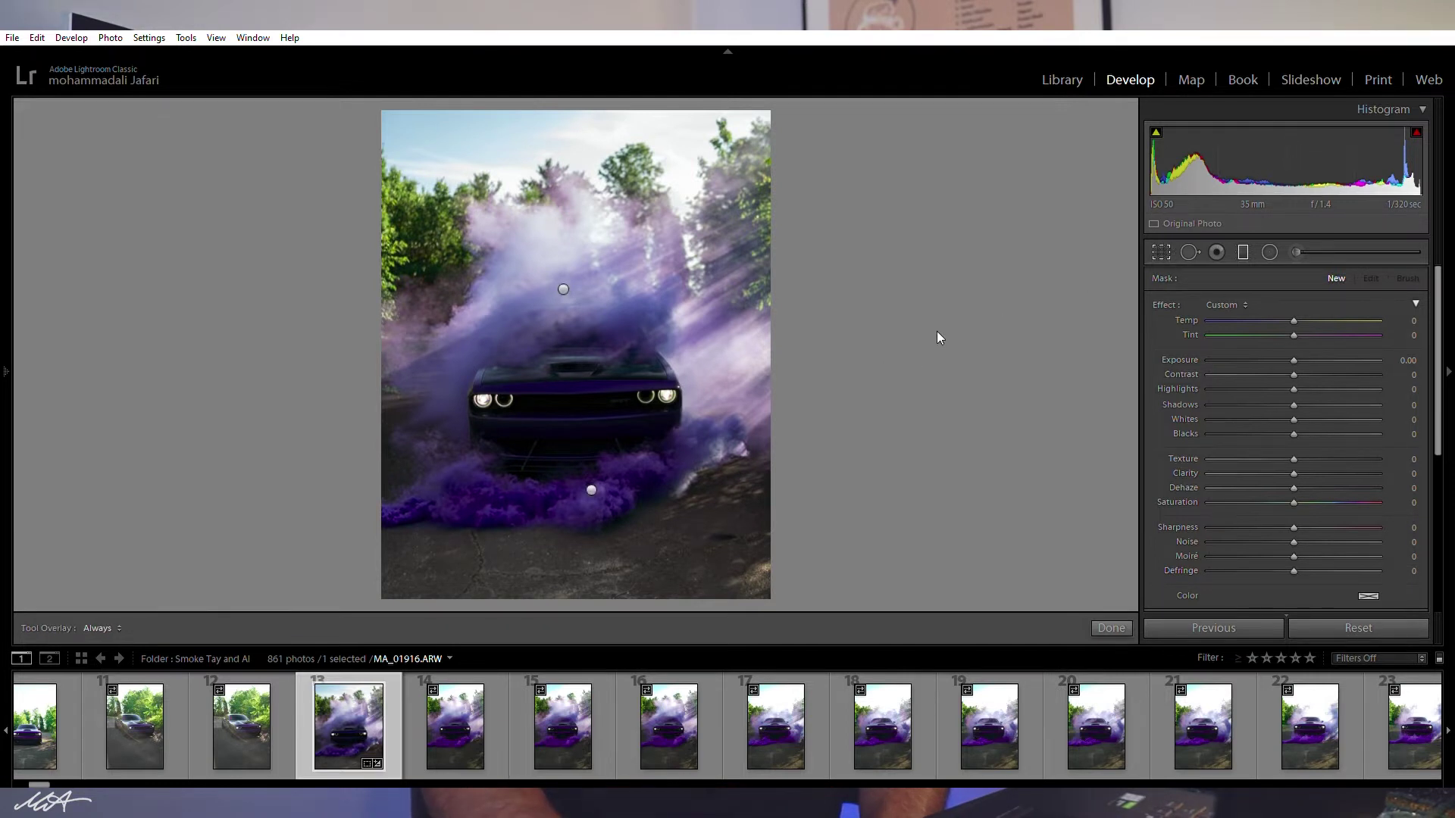
key("r")
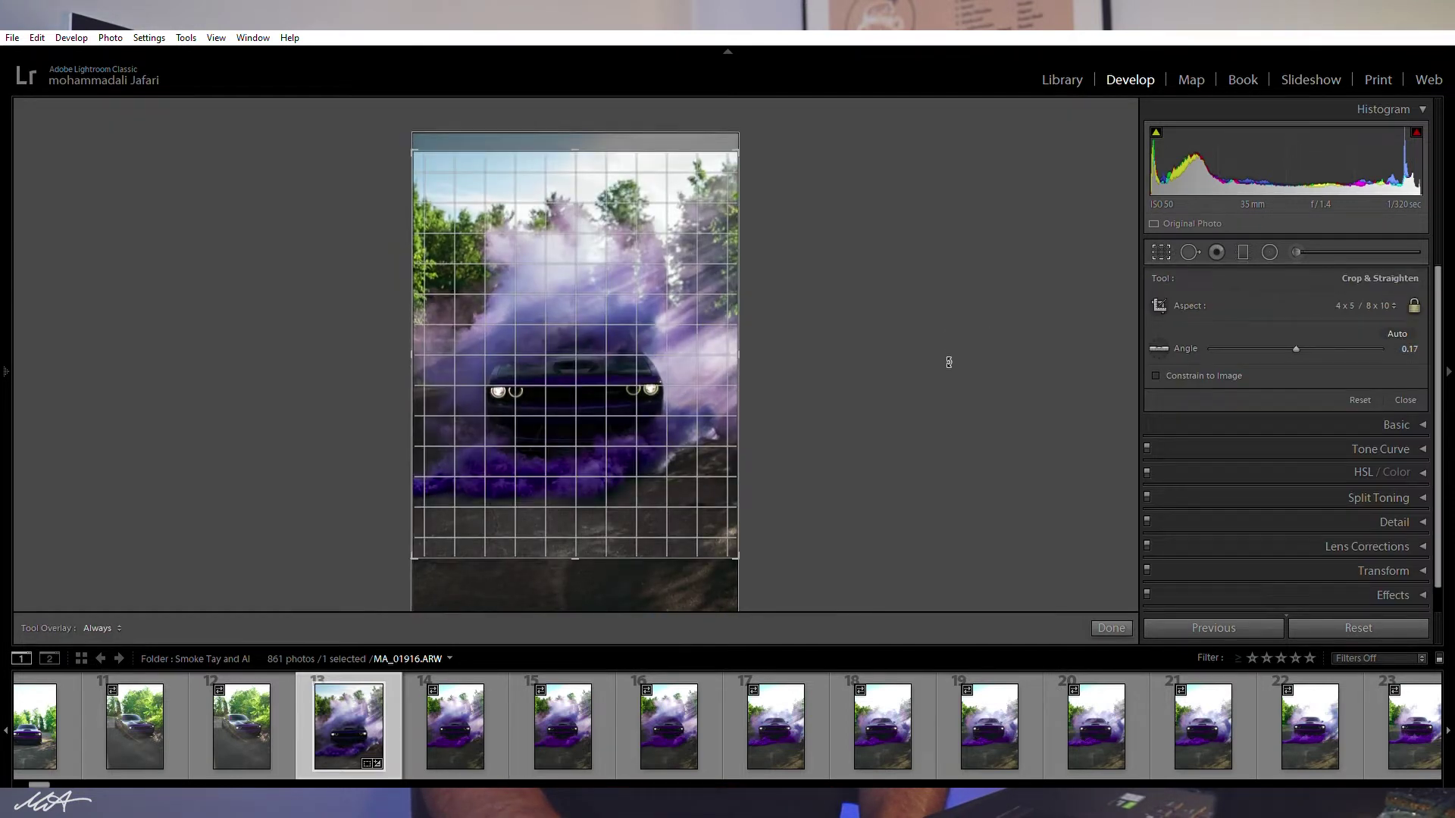
key("r")
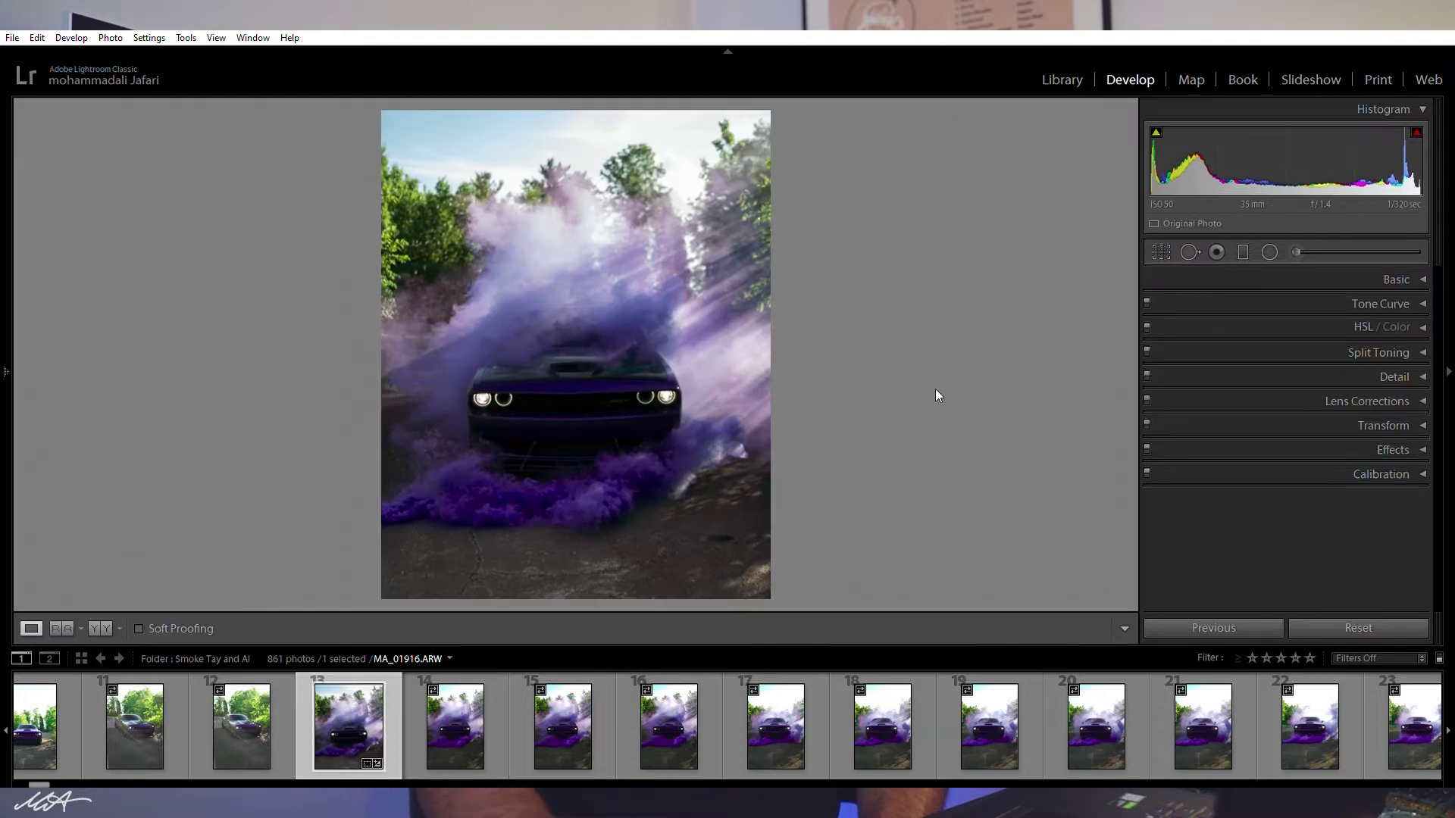
Set the photo's overall exposure to +0.20, shadows to +26 and clarity to +2, and compare it before and after.
left_click(1302, 278)
left_click_drag(1292, 424, 1299, 421)
left_click_drag(1297, 480, 1318, 471)
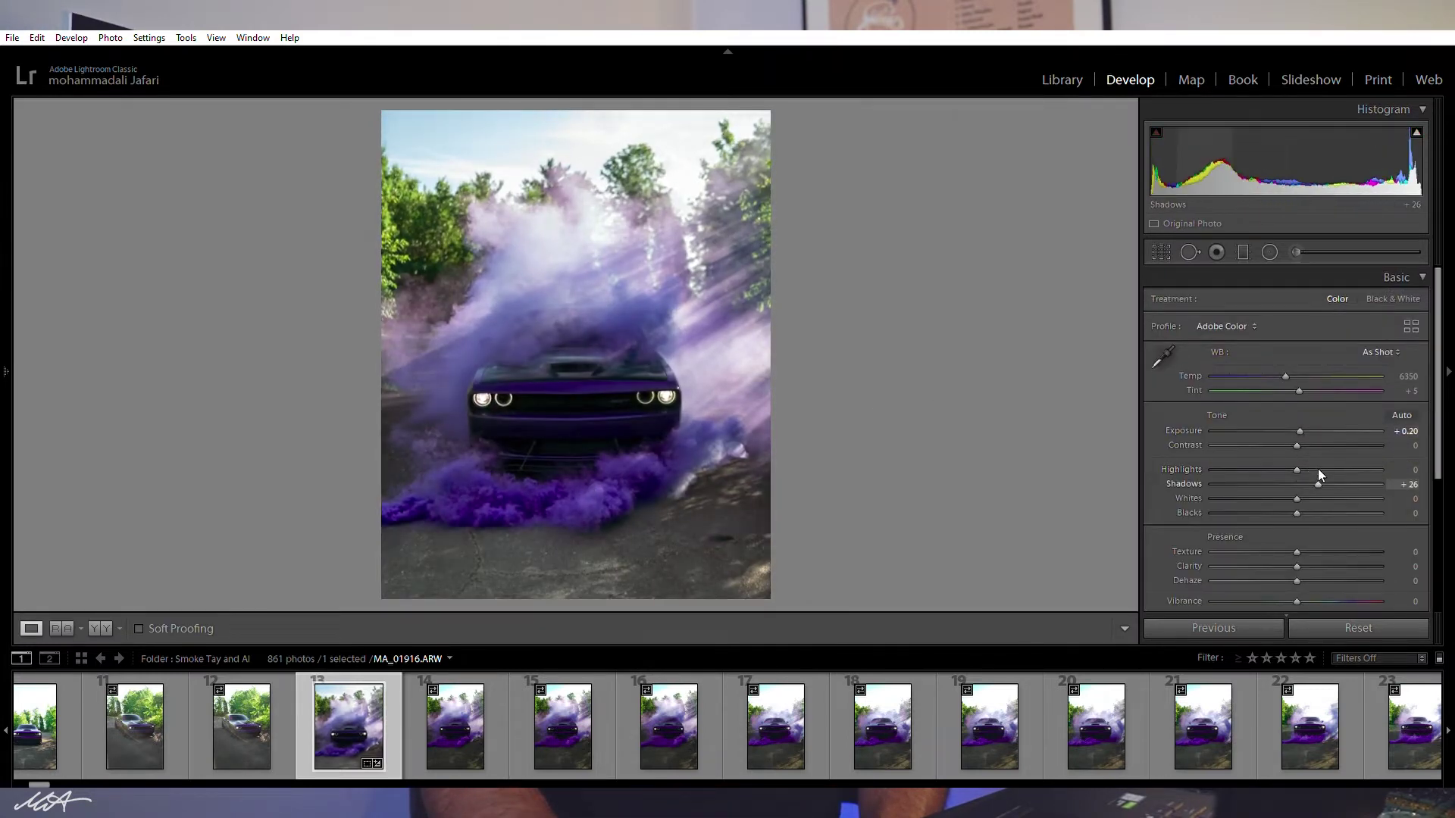
left_click_drag(1296, 566, 1298, 566)
scroll(1298, 541, "down", 2)
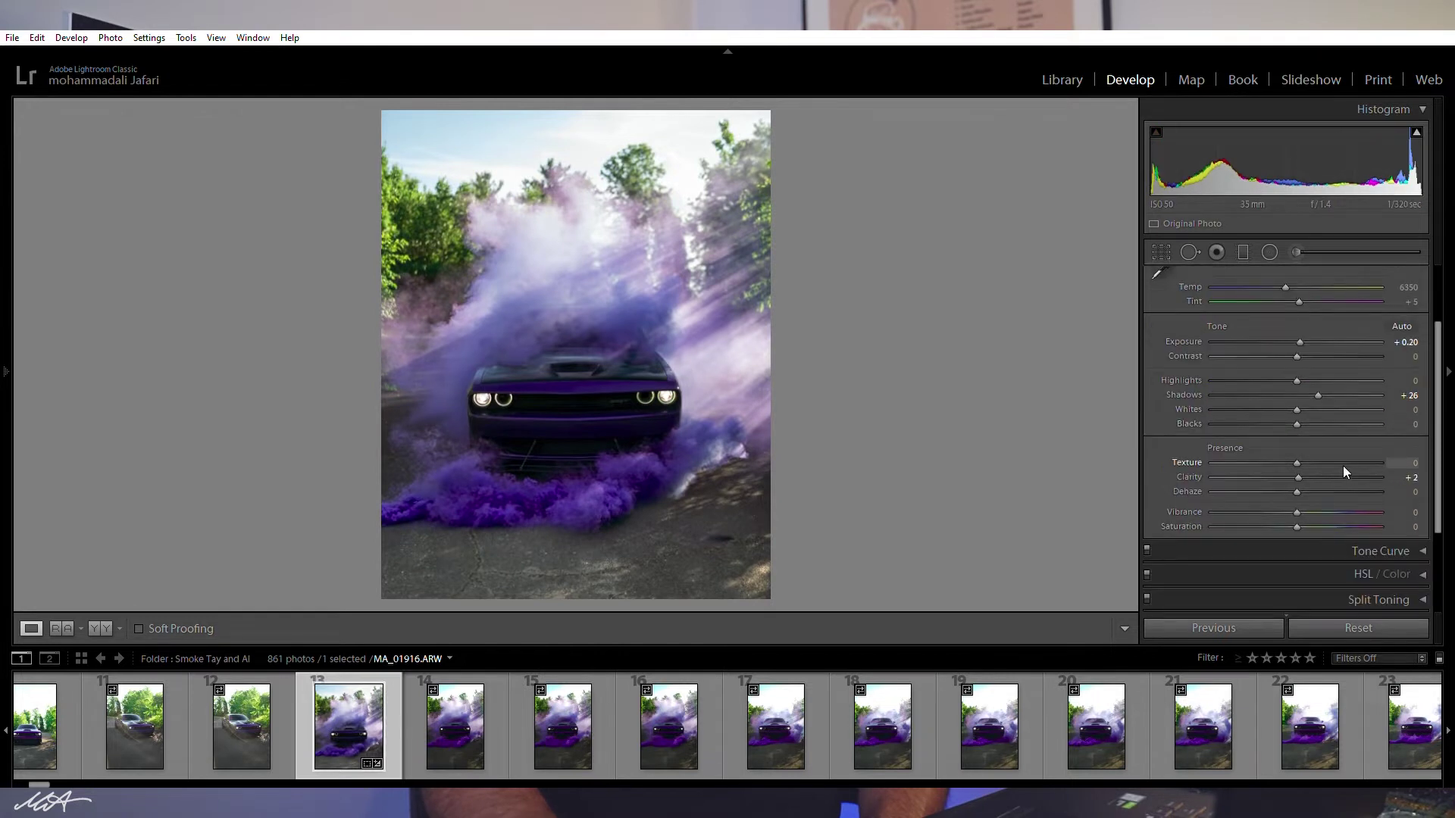
double_click(1295, 481)
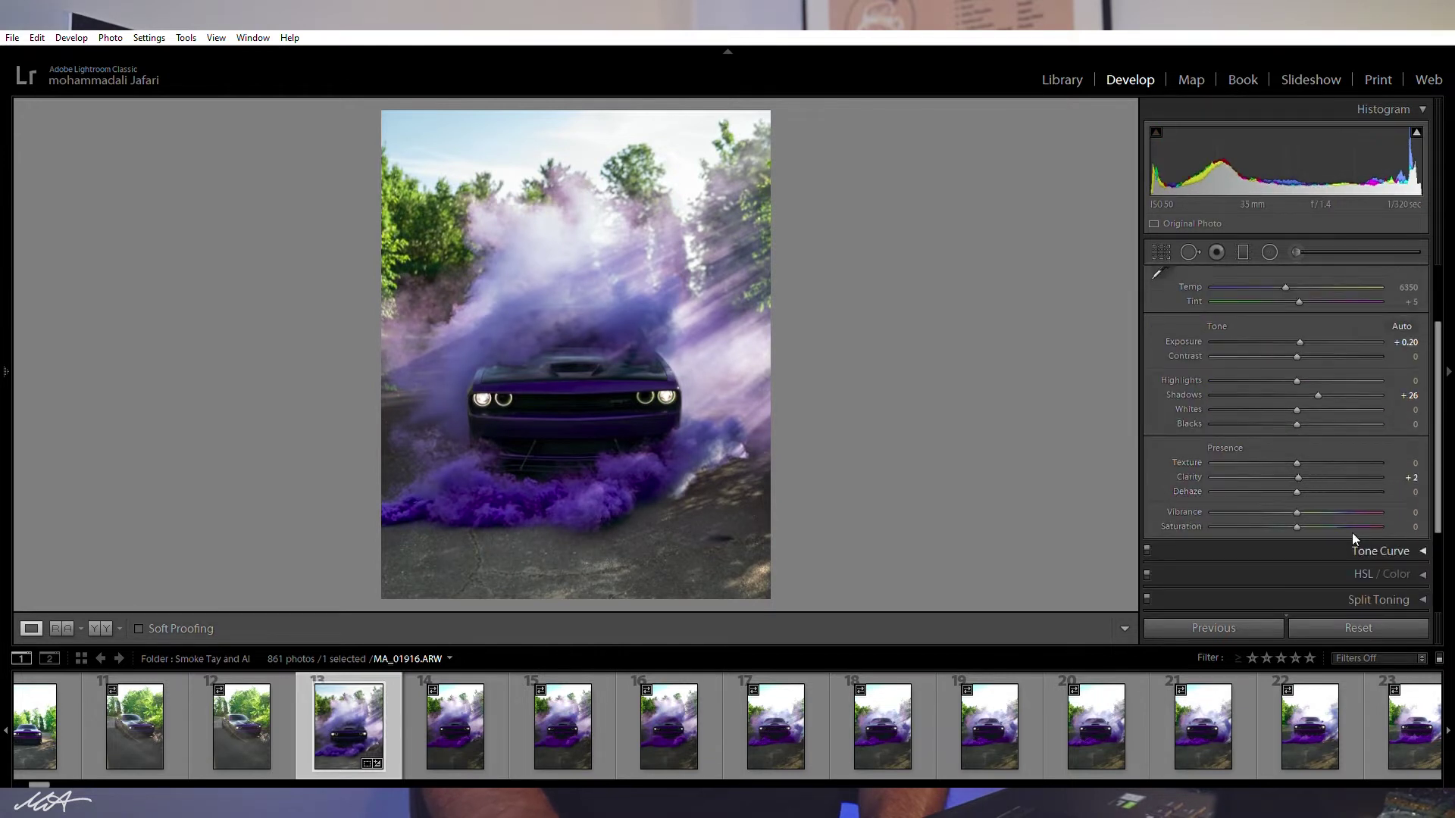
key("backslash")
key("backslash")
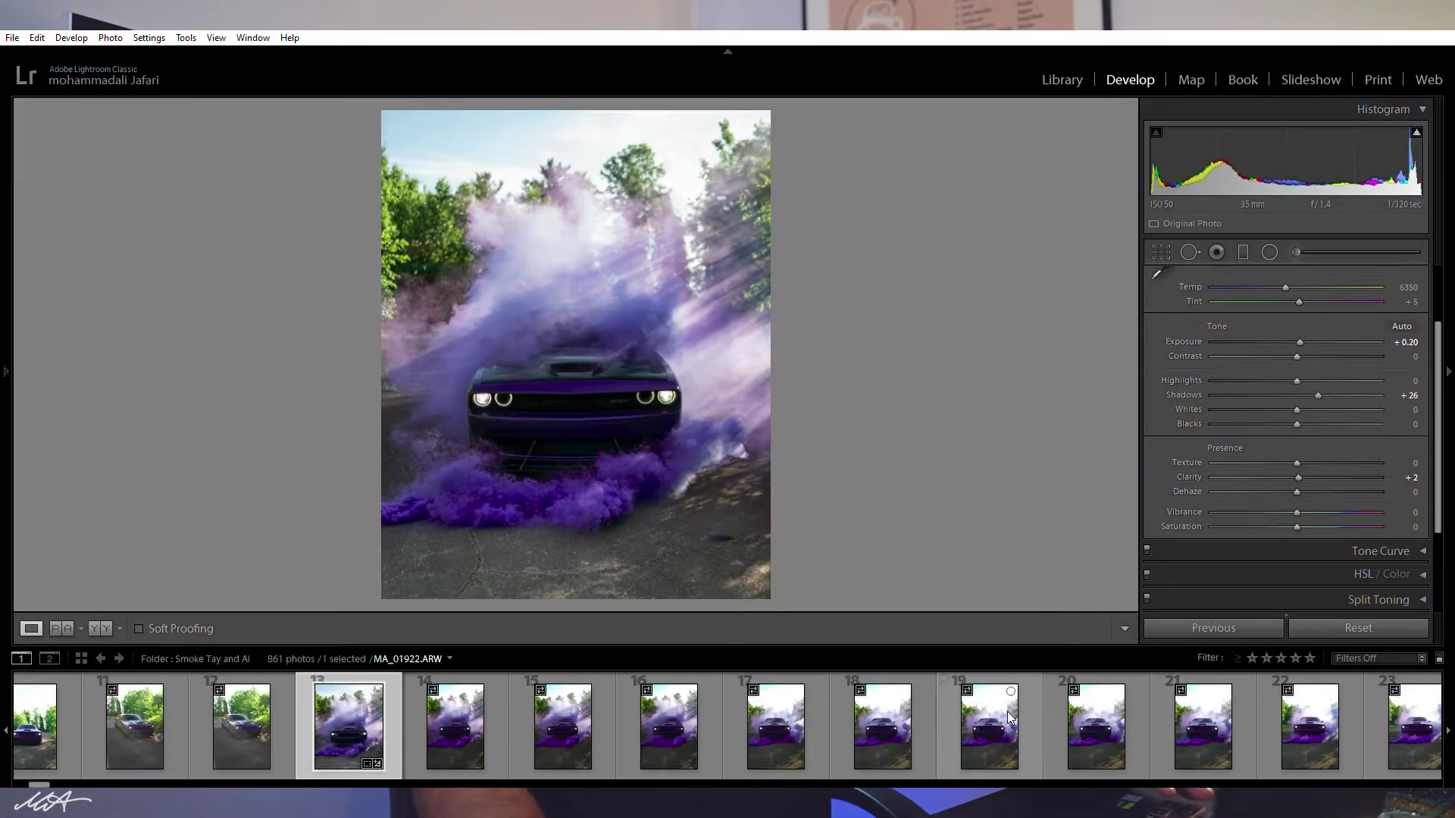
Apply all the edits of MA_01916.ARW to the similar car photo MA_01921.ARW.
left_click(885, 732)
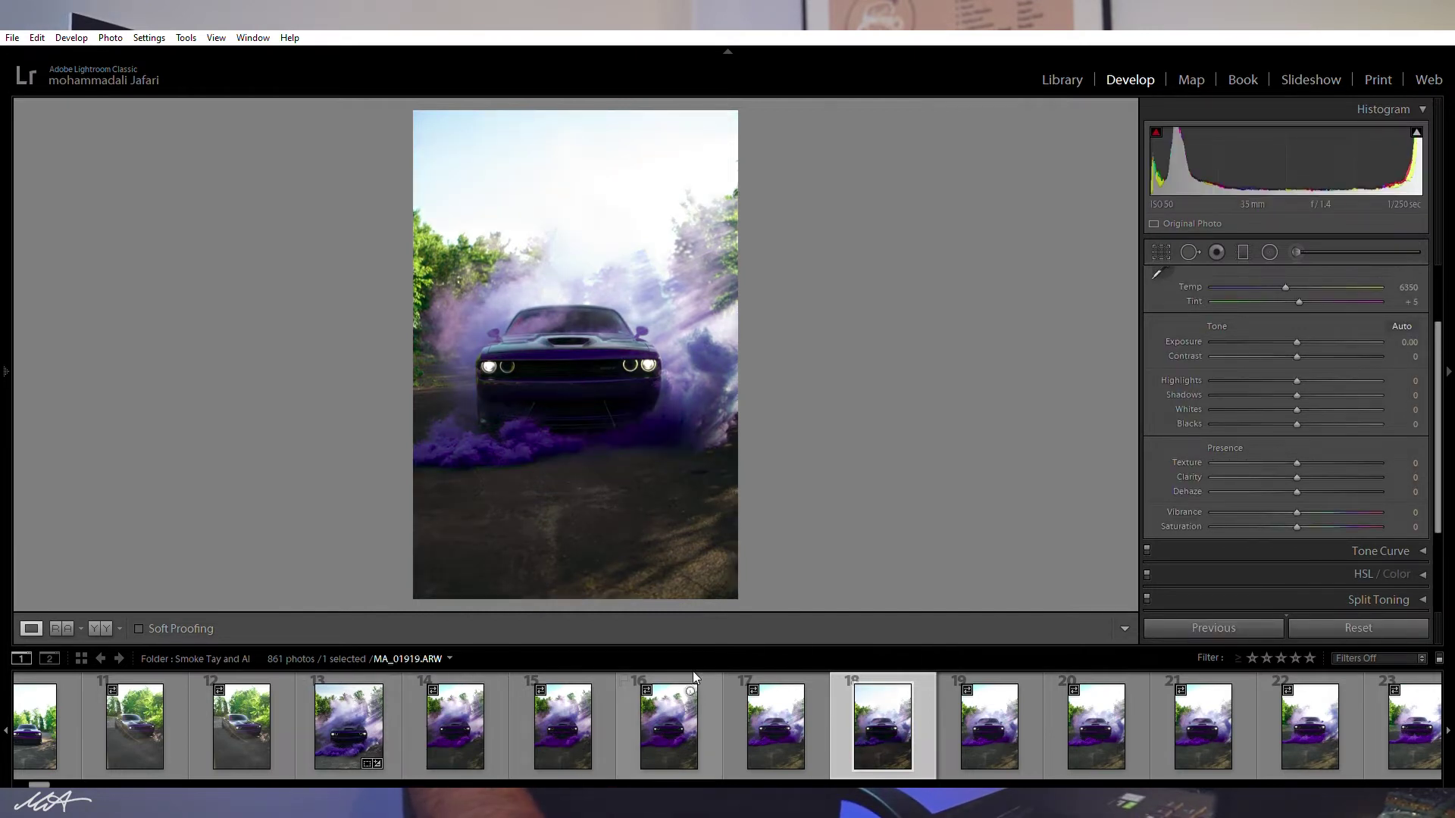
left_click(350, 733)
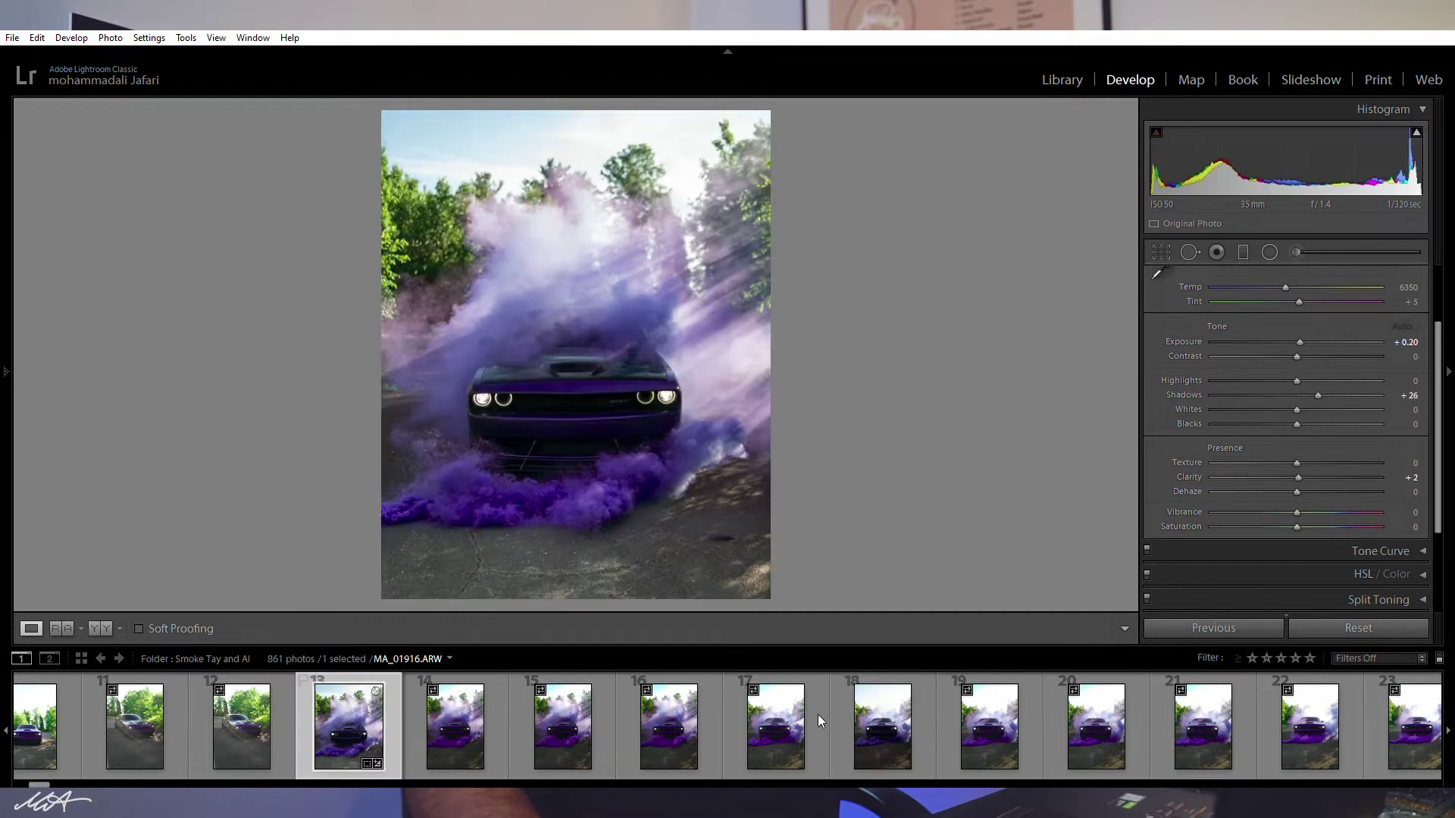
left_click(885, 717)
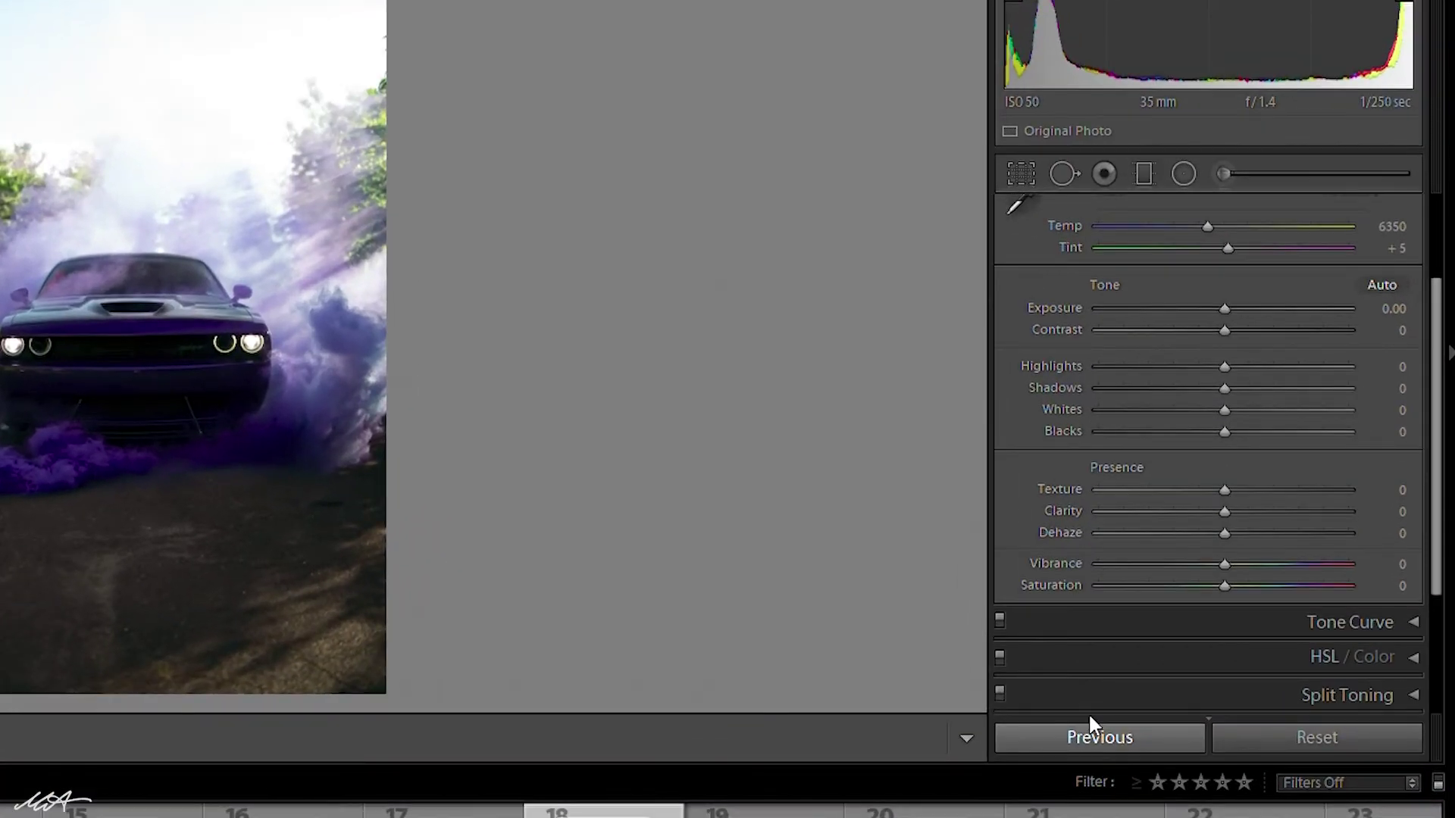
left_click(1091, 721)
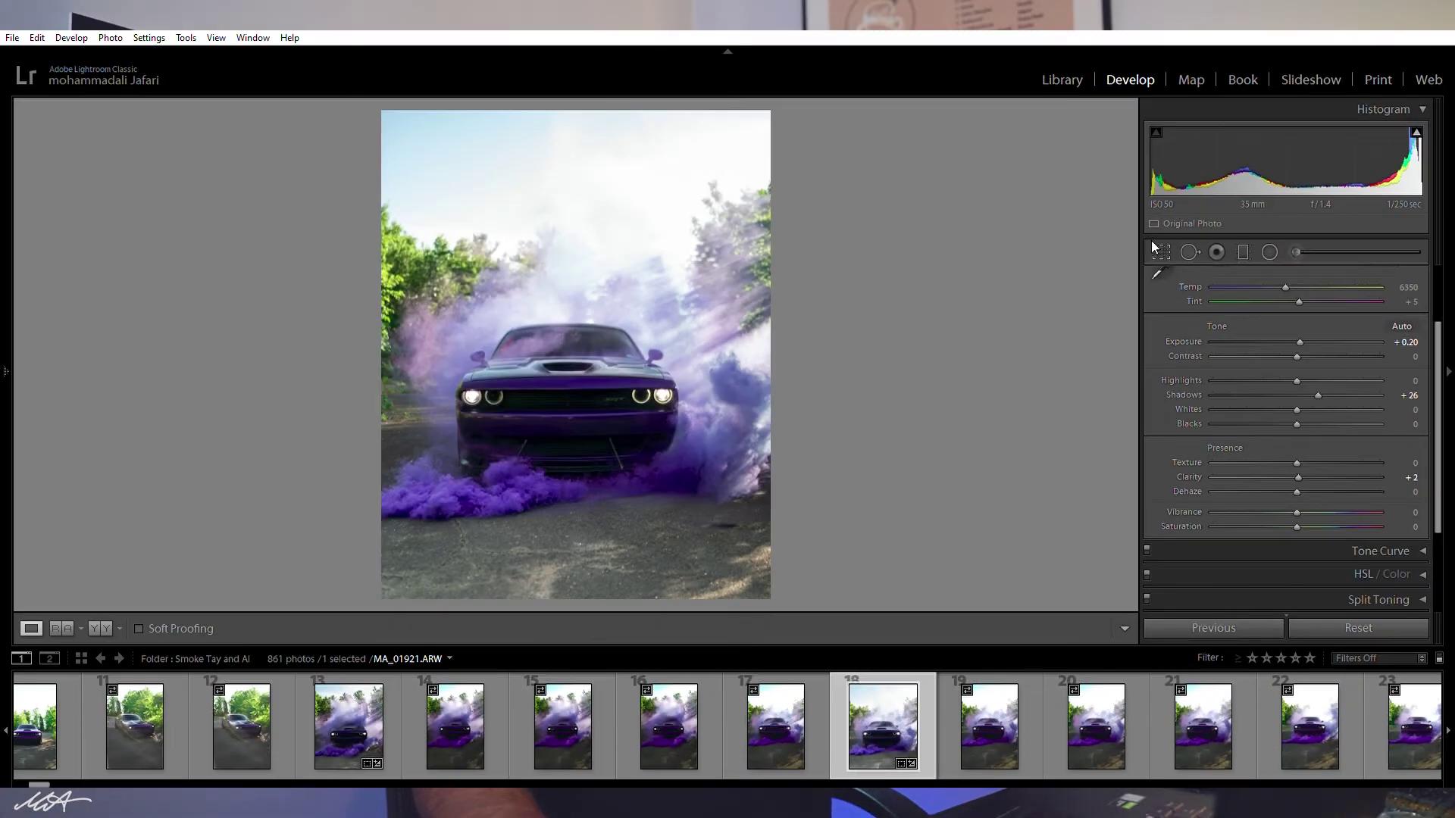
Reposition and tighten the crop frame of MA_01921.ARW around the car, and compare the photo before and after.
left_click(1152, 244)
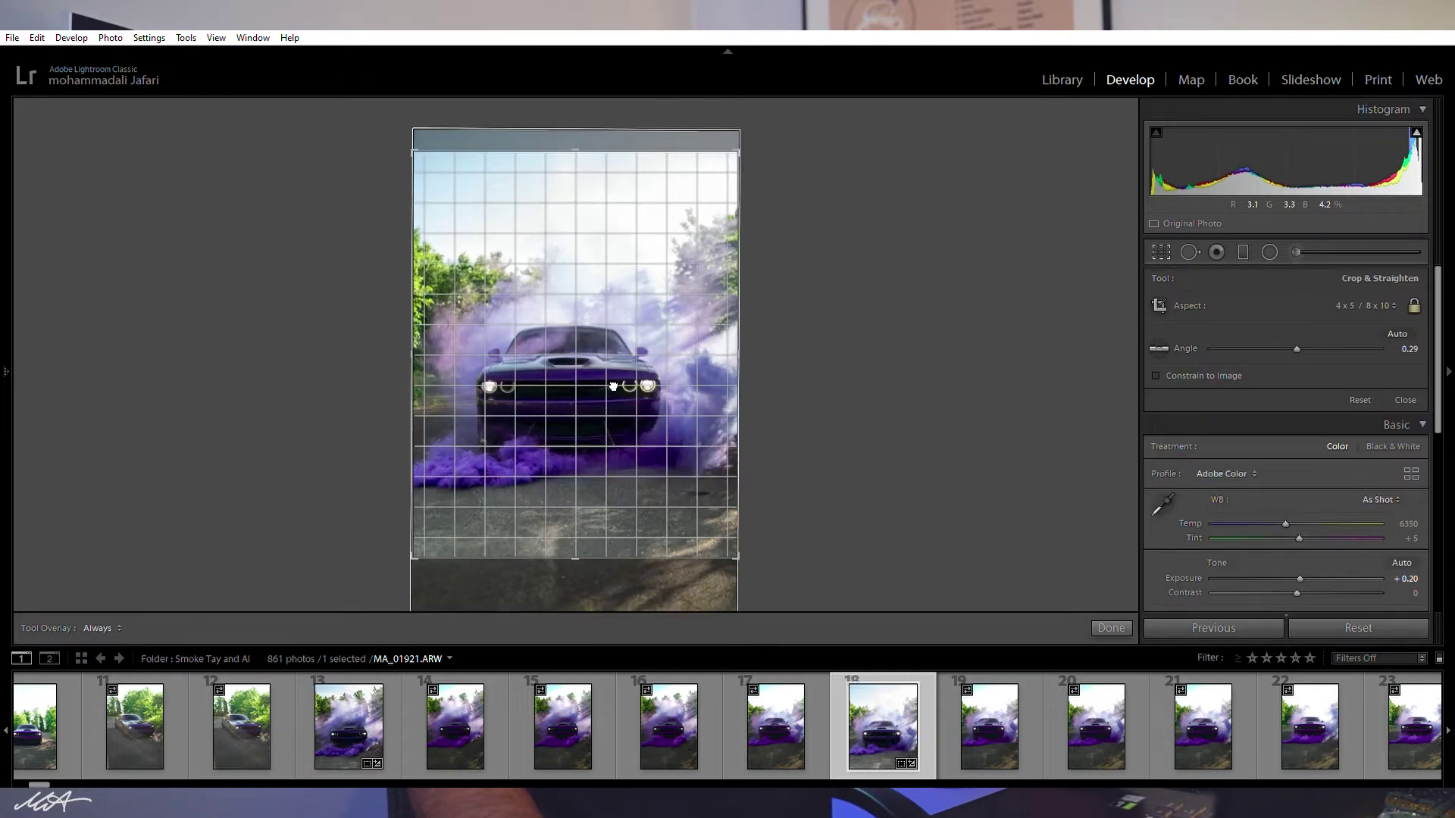
left_click_drag(733, 406, 735, 406)
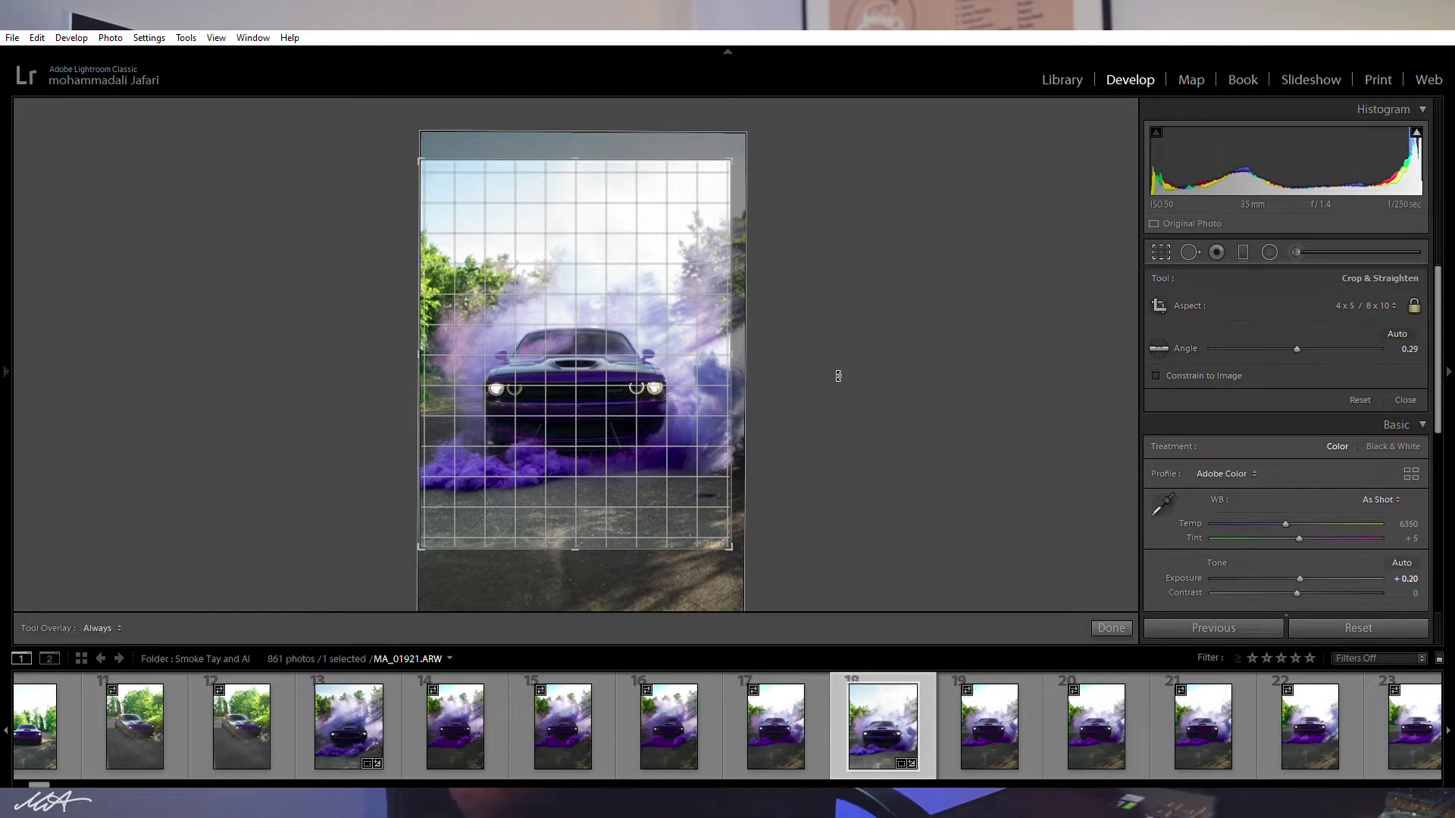
key("Return")
key("backslash")
key("backslash")
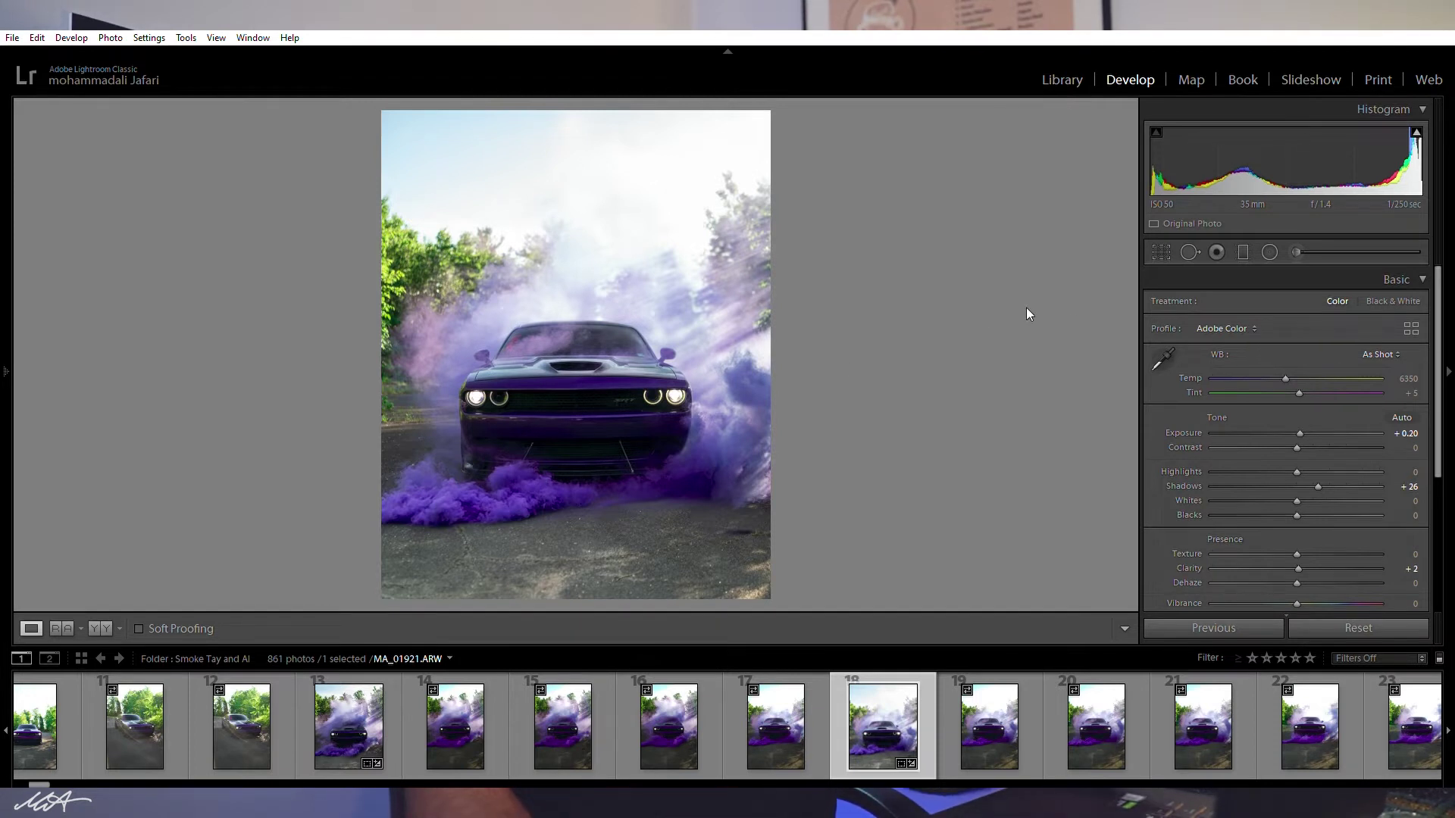
Inspect the upper graduated filter copied onto MA_01921.ARW.
key("m")
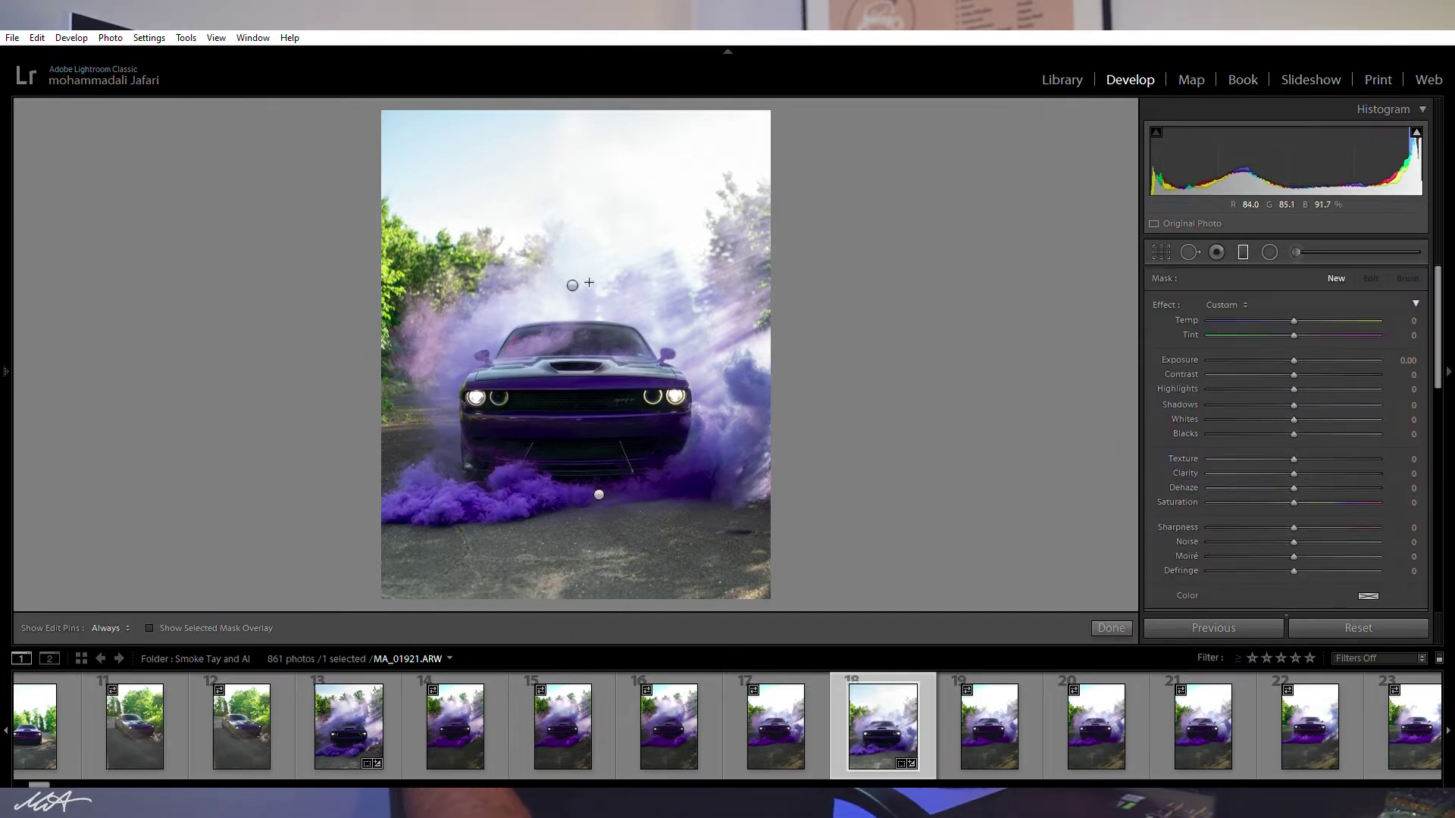
left_click(572, 285)
key("m")
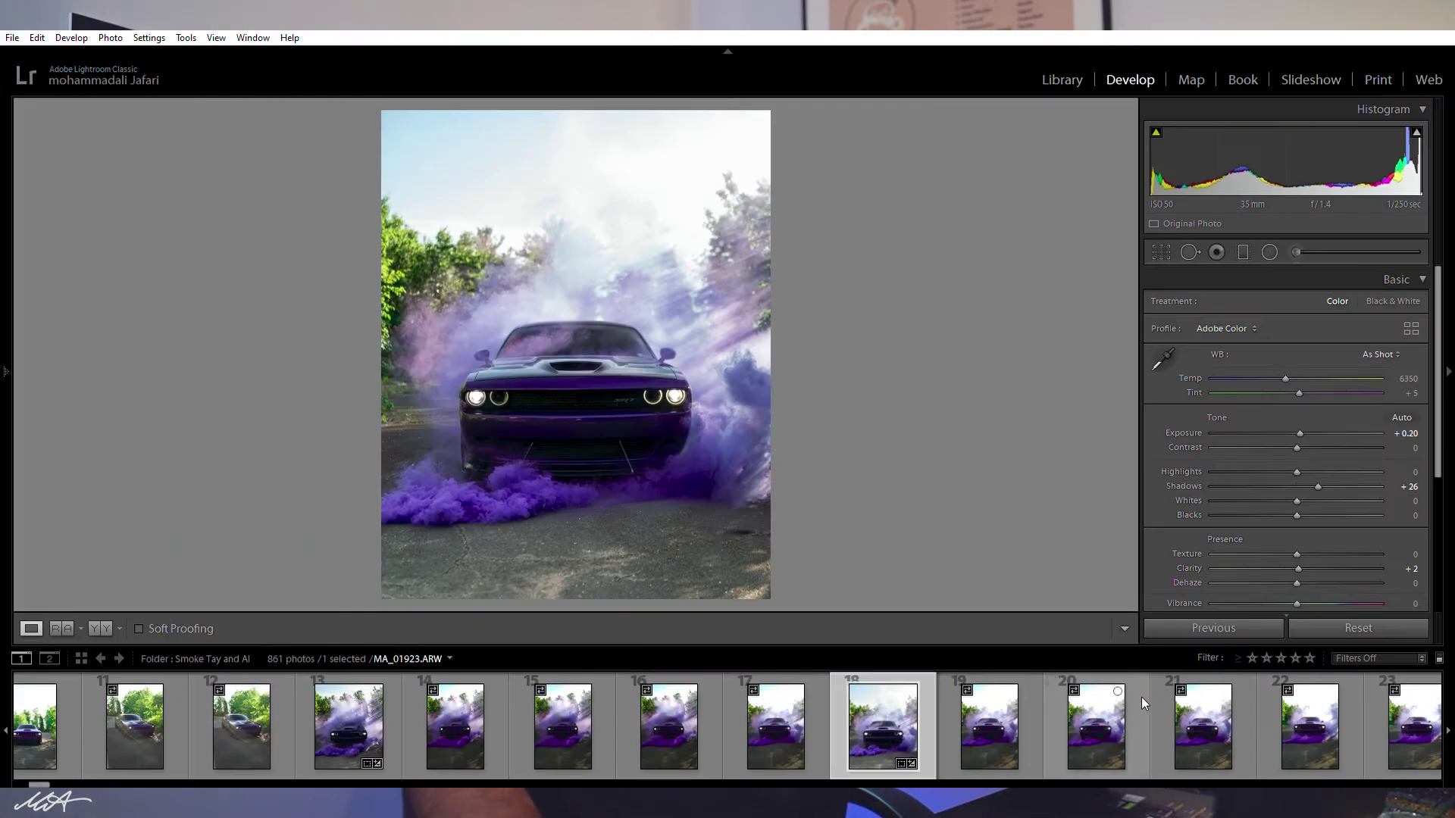
Enlarge the filmstrip thumbnails and apply the previous photo's settings to the frontal car photo MA_02089.ARW.
scroll(1140, 718, "up", 5)
scroll(1139, 718, "down", 5)
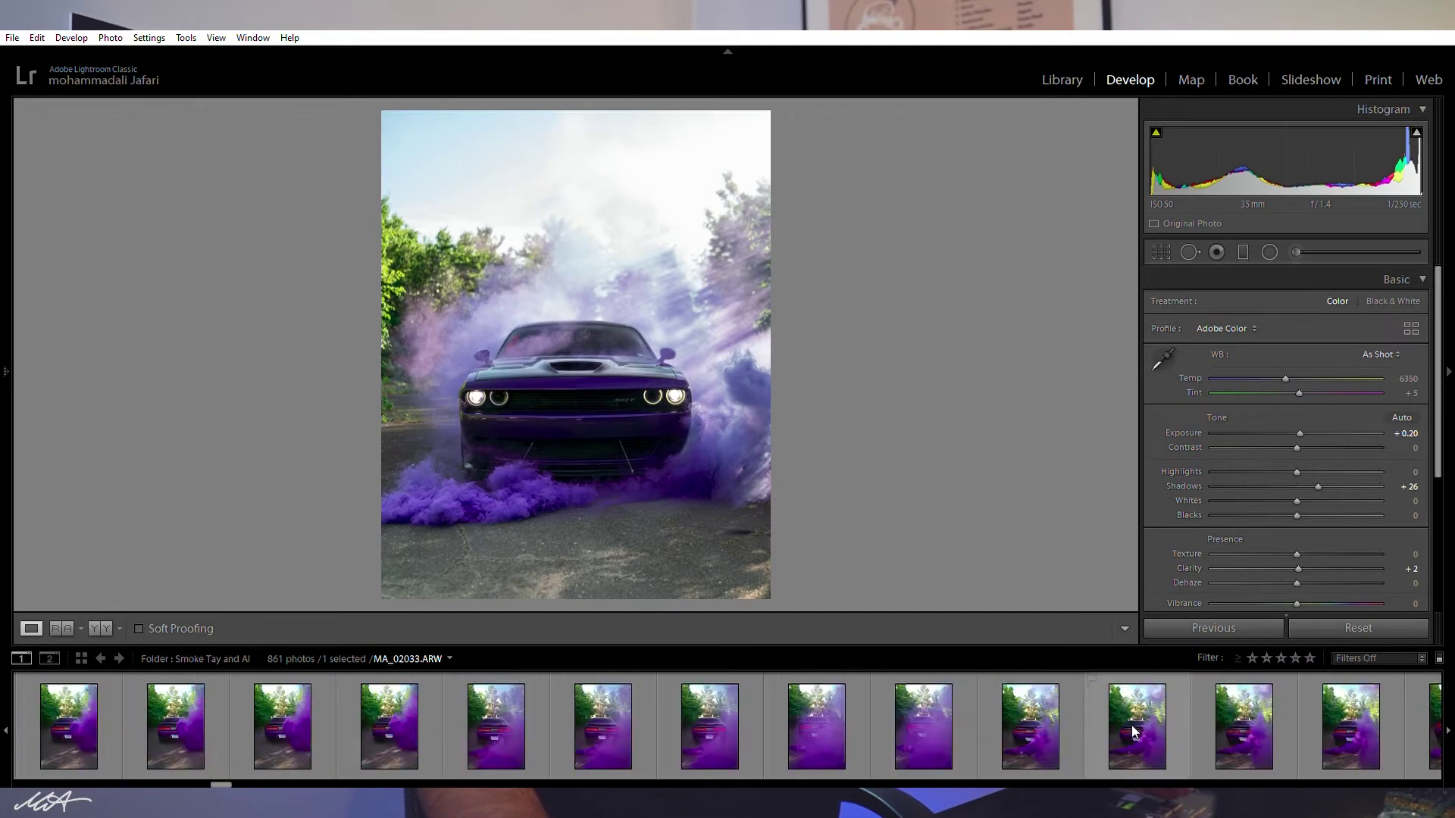
scroll(1128, 722, "down", 5)
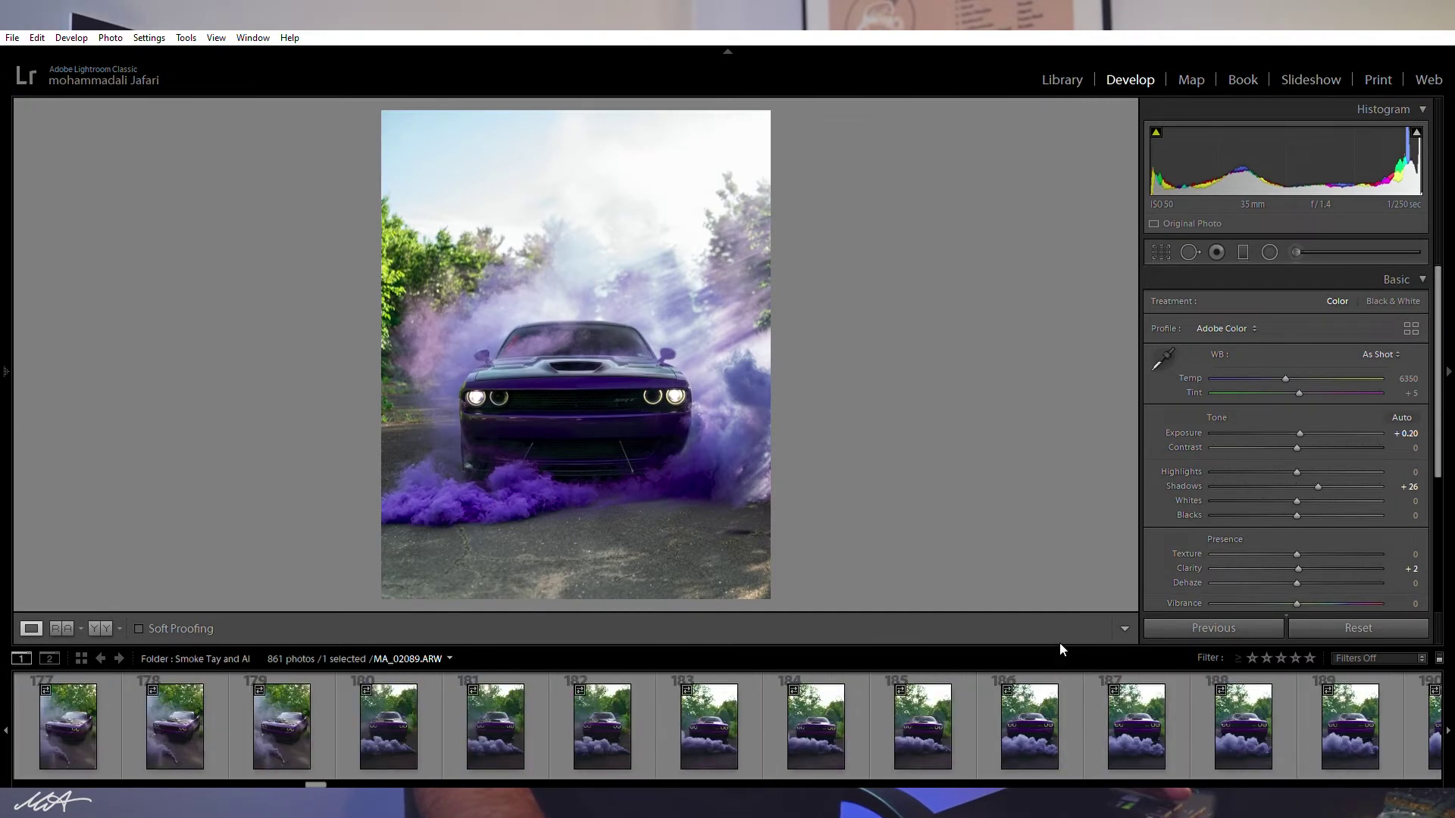
left_click_drag(1063, 639, 1057, 595)
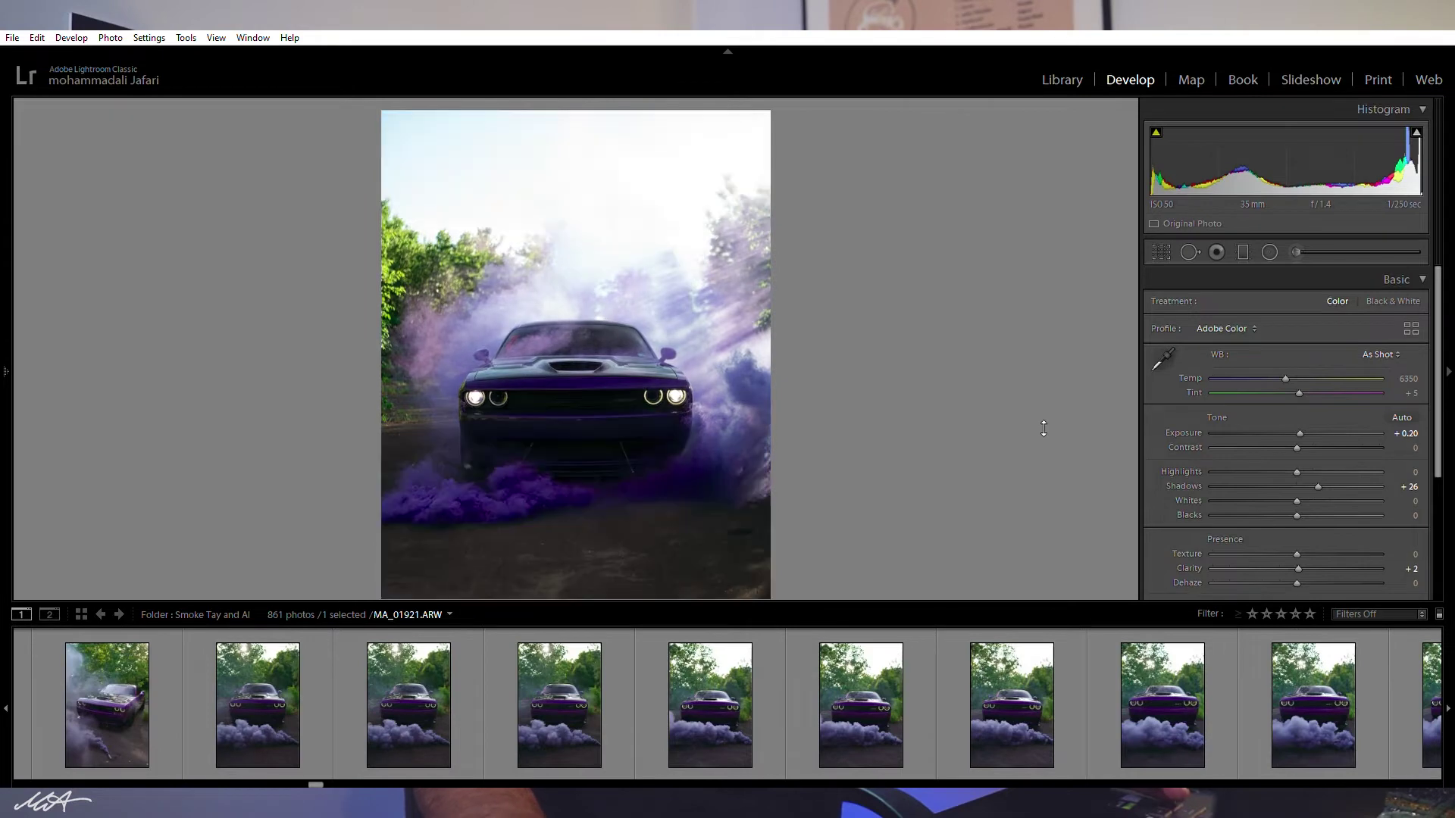
left_click(1157, 718)
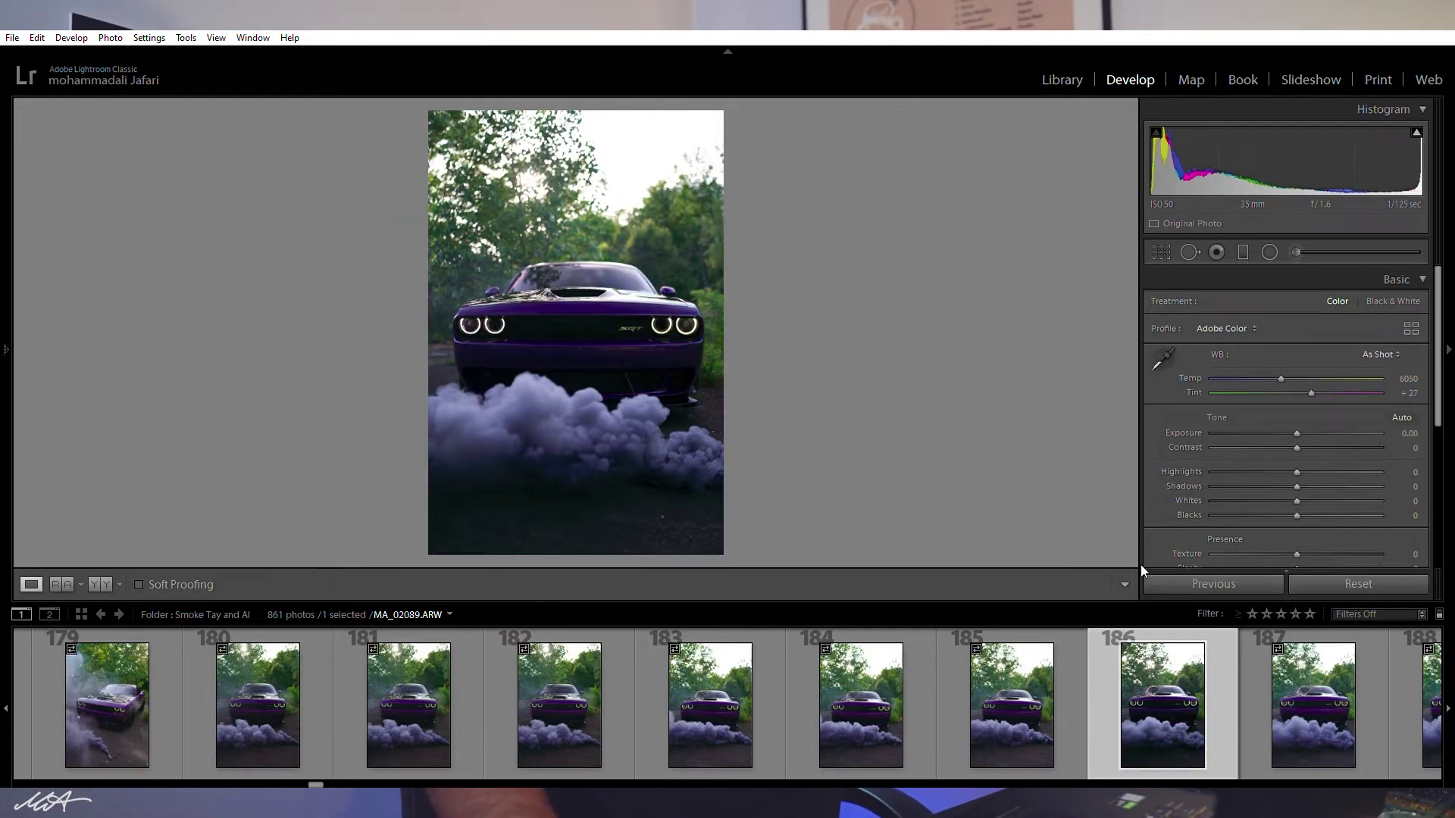
left_click(1199, 582)
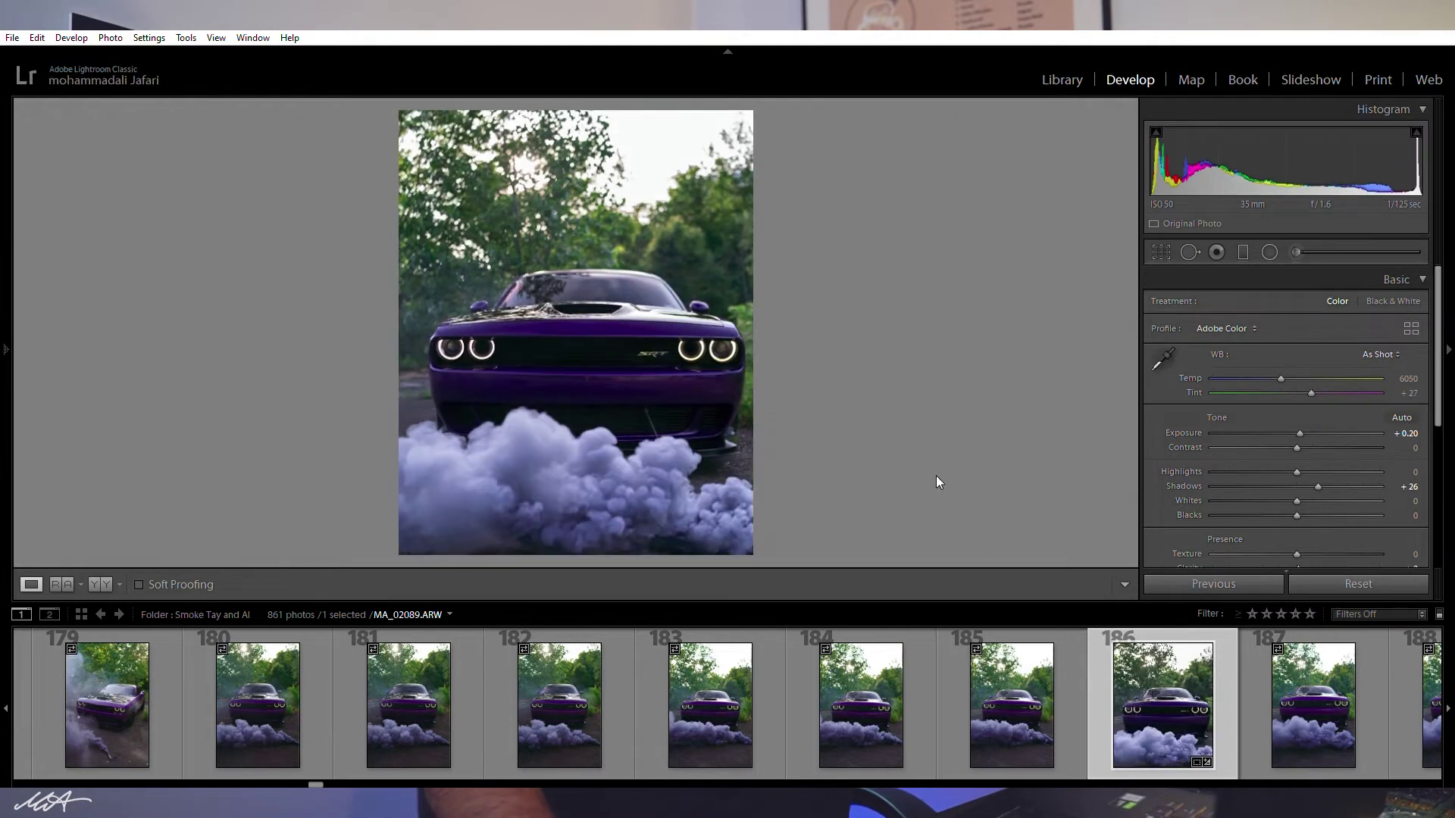
key("ctrl+z")
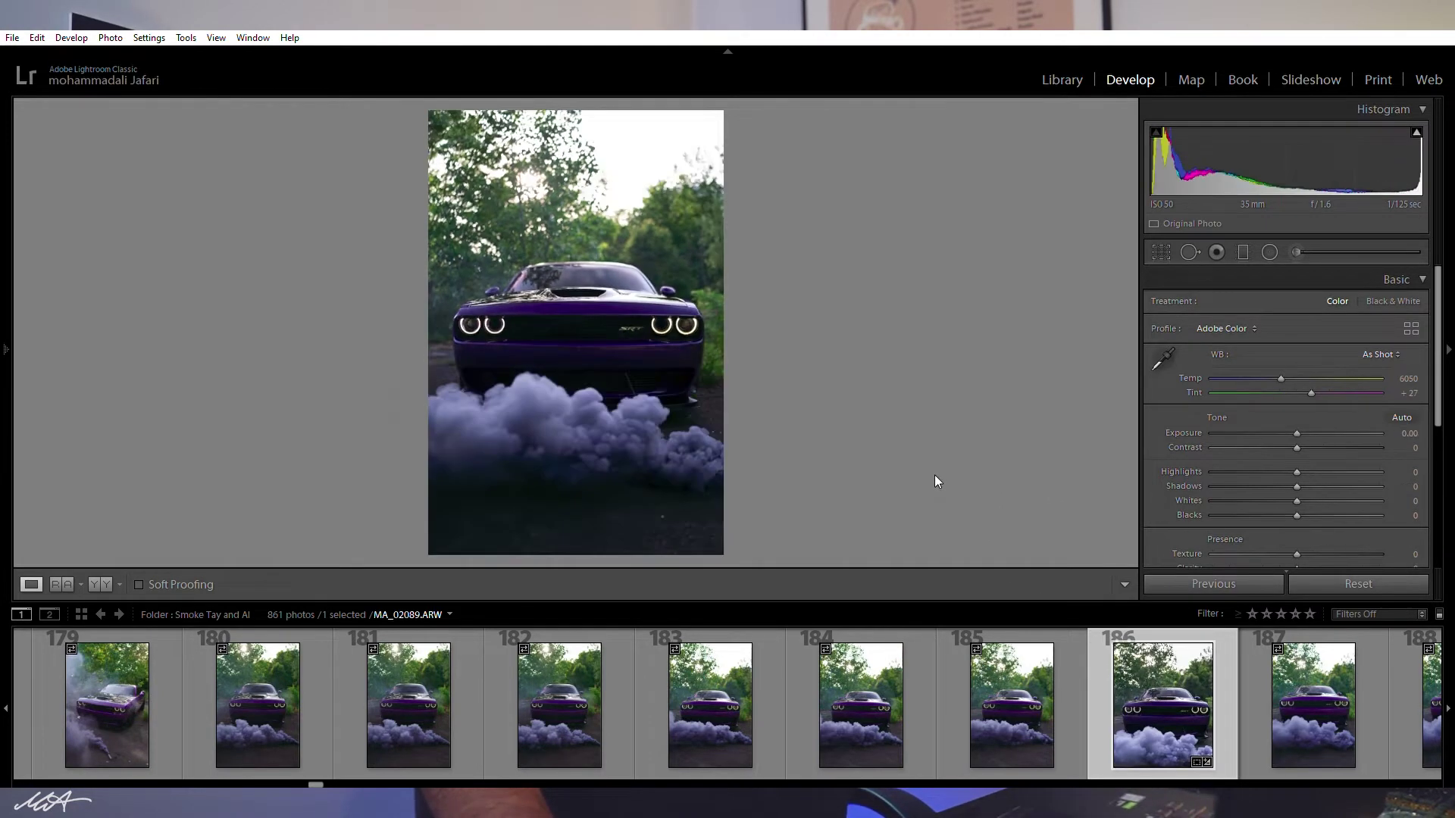
left_click(1185, 577)
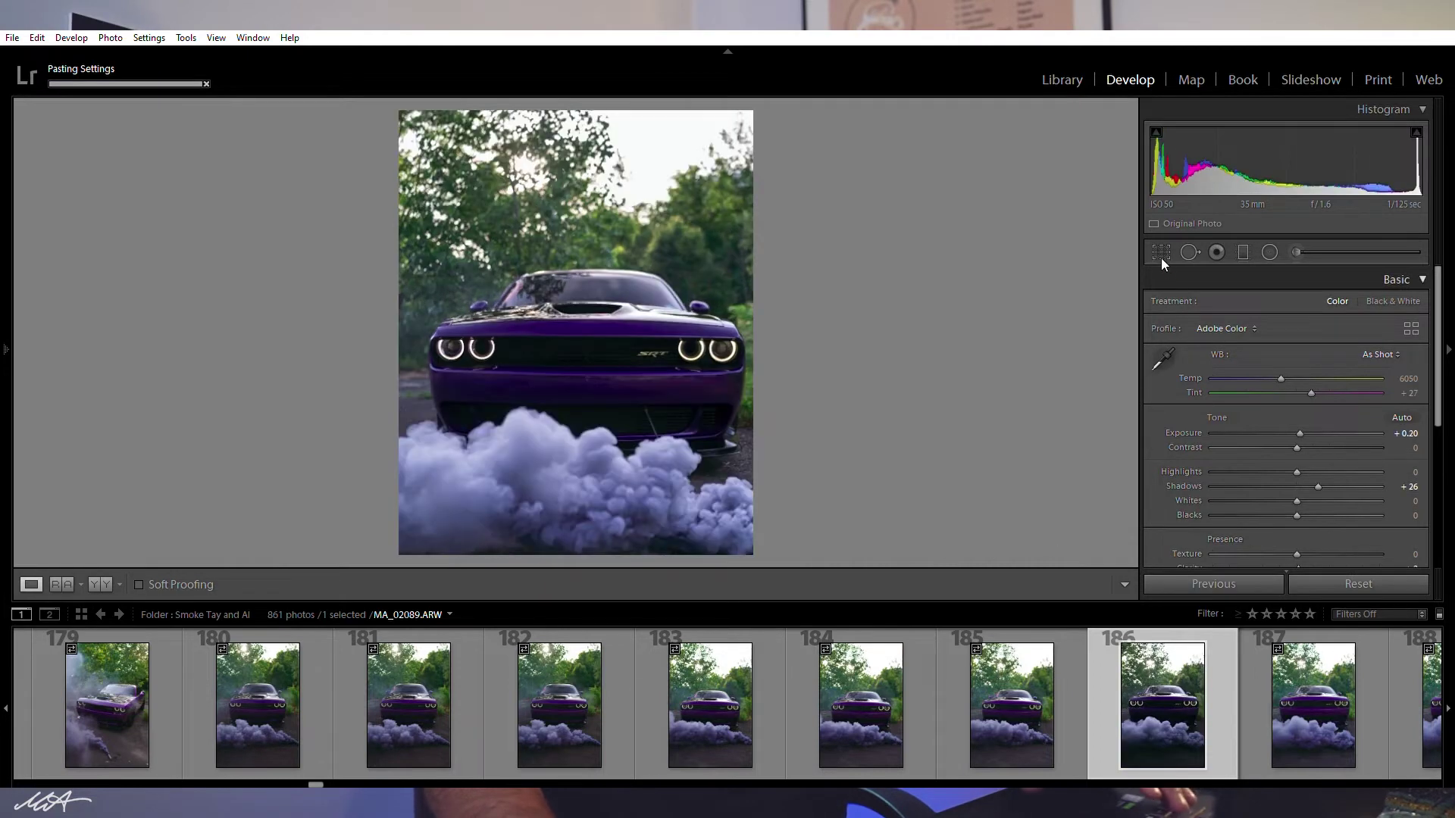
Adjust the crop of MA_02089.ARW to an angle of -0.45 and reposition the car in the frame.
left_click(1161, 253)
left_click_drag(938, 354, 861, 399)
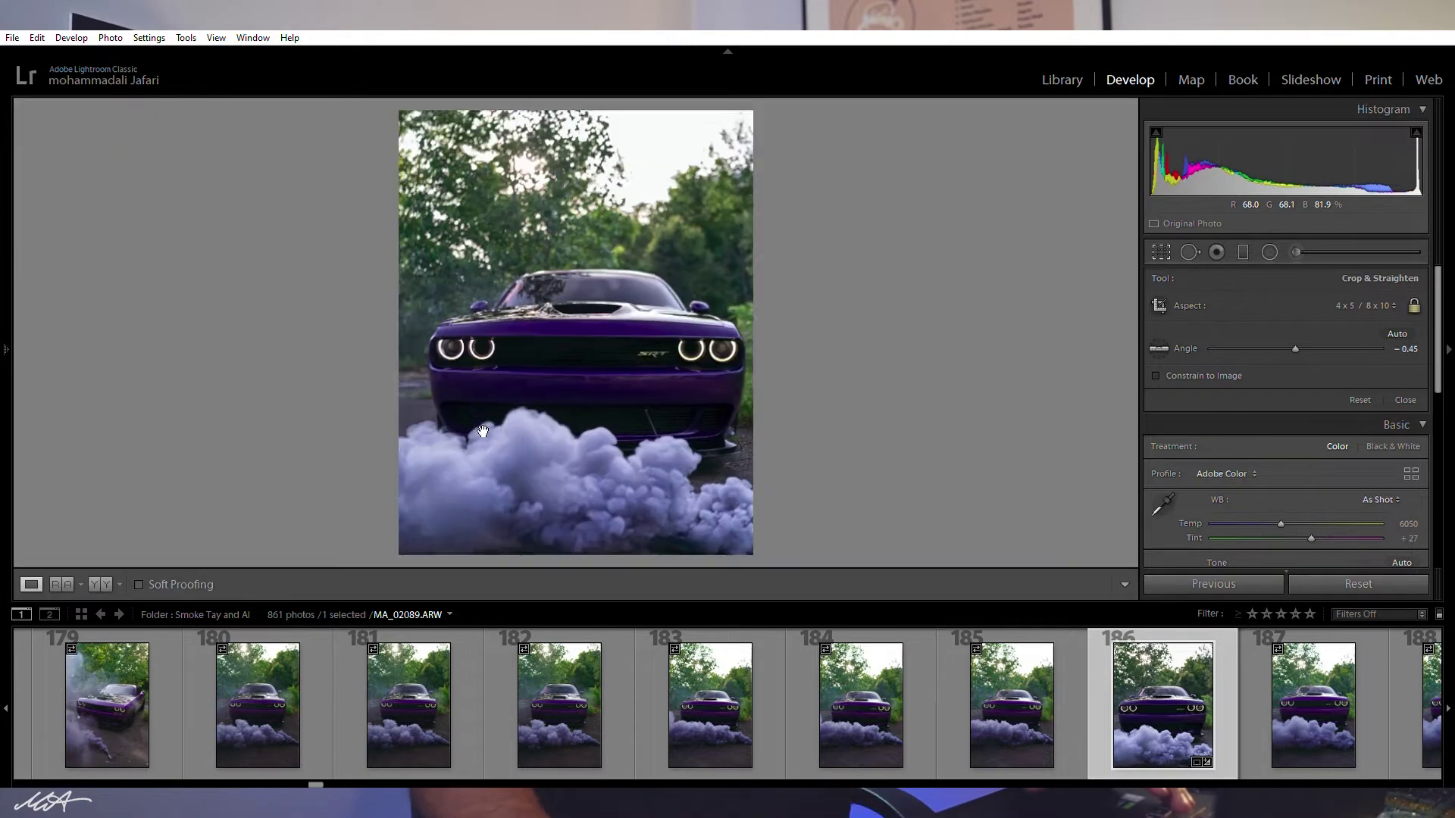
key("Return")
Copy the develop settings of MA_02089.ARW, leaving out brush adjustments, spot removal and crop.
mouse_move(2, 462)
left_click(69, 582)
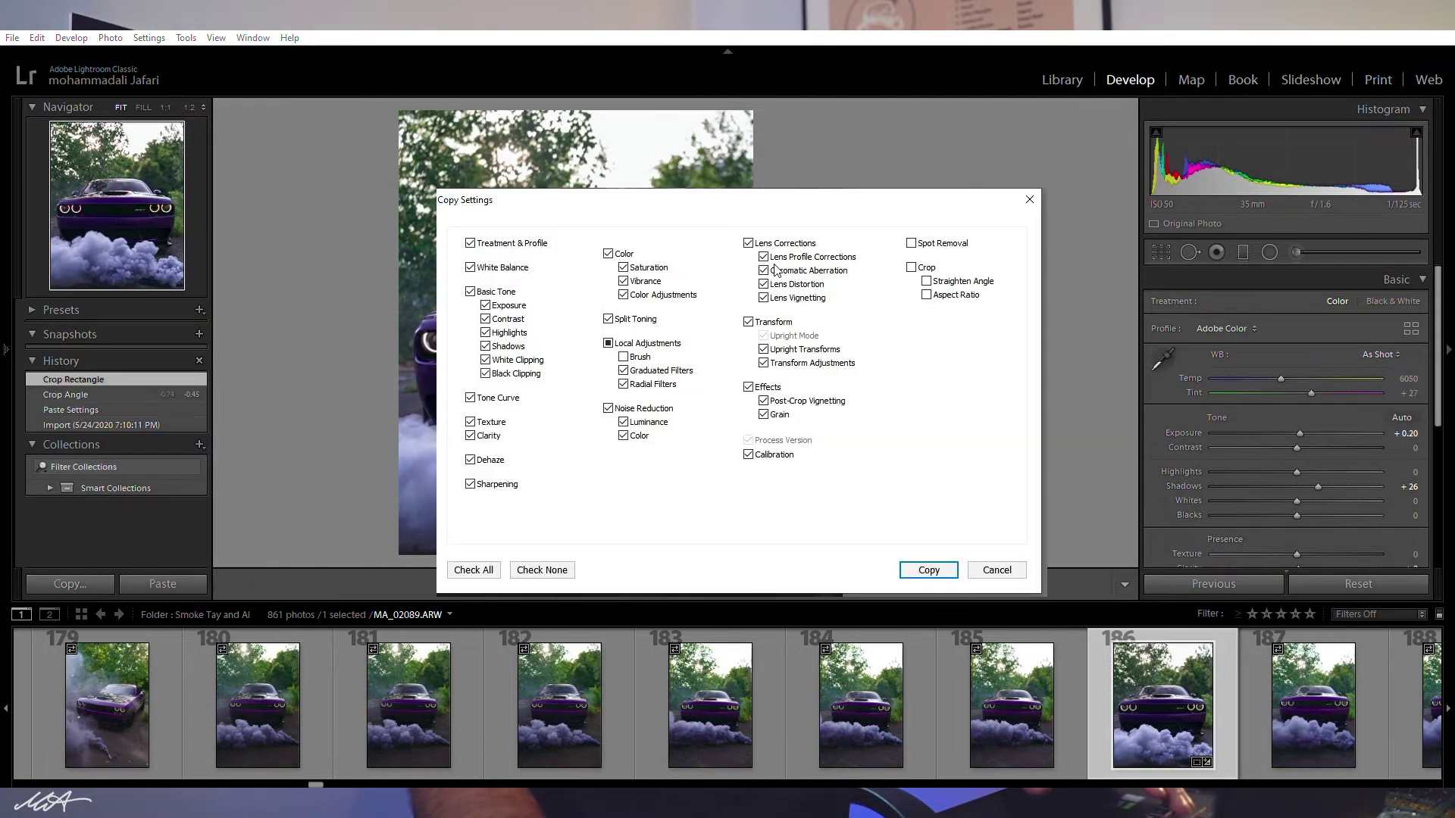
left_click(929, 570)
Paste the copied settings onto the close-up smoke photo MA_02122.ARW and examine the smoke and headlight area.
scroll(1117, 653, "down", 5)
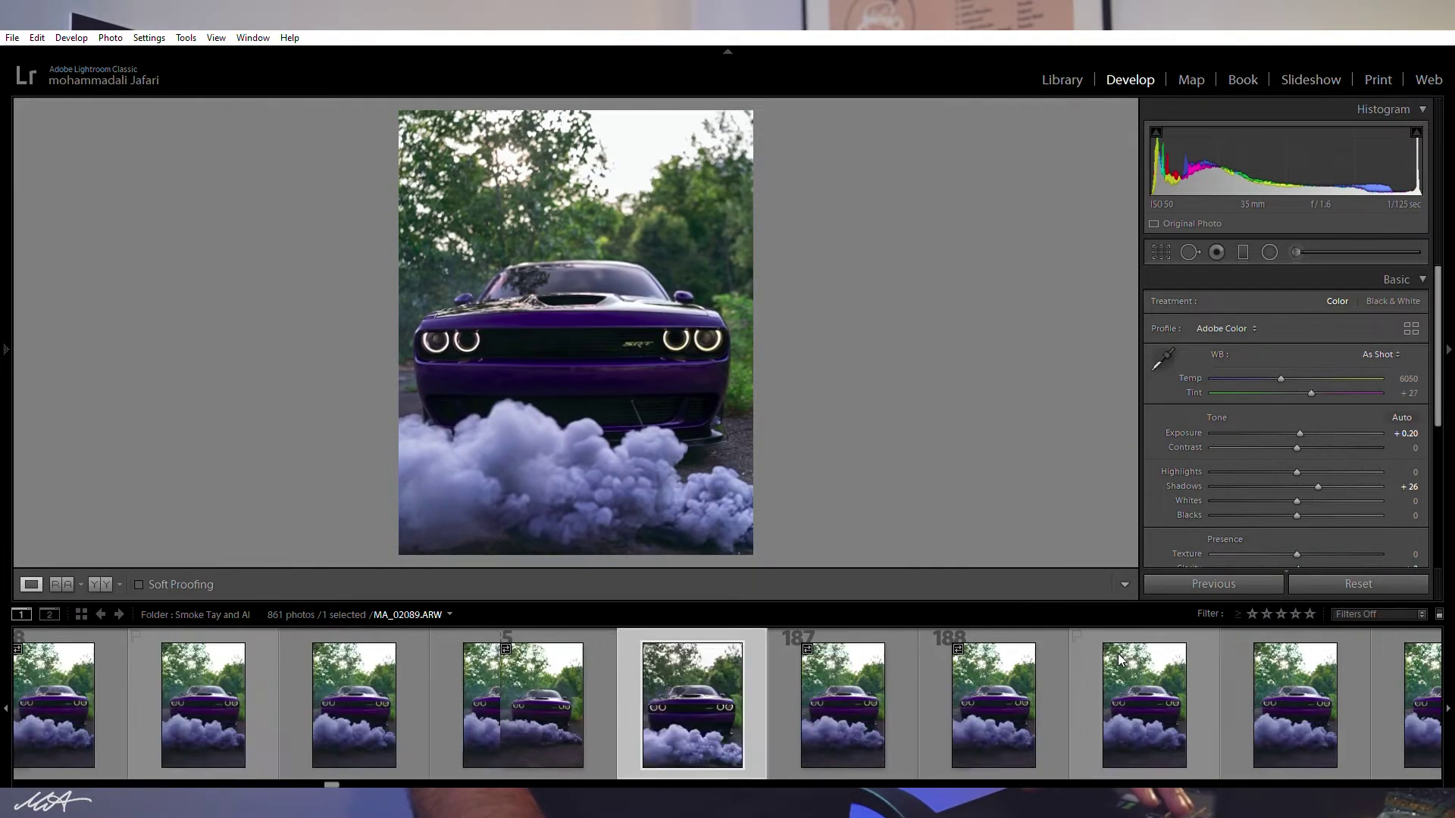
left_click(903, 703)
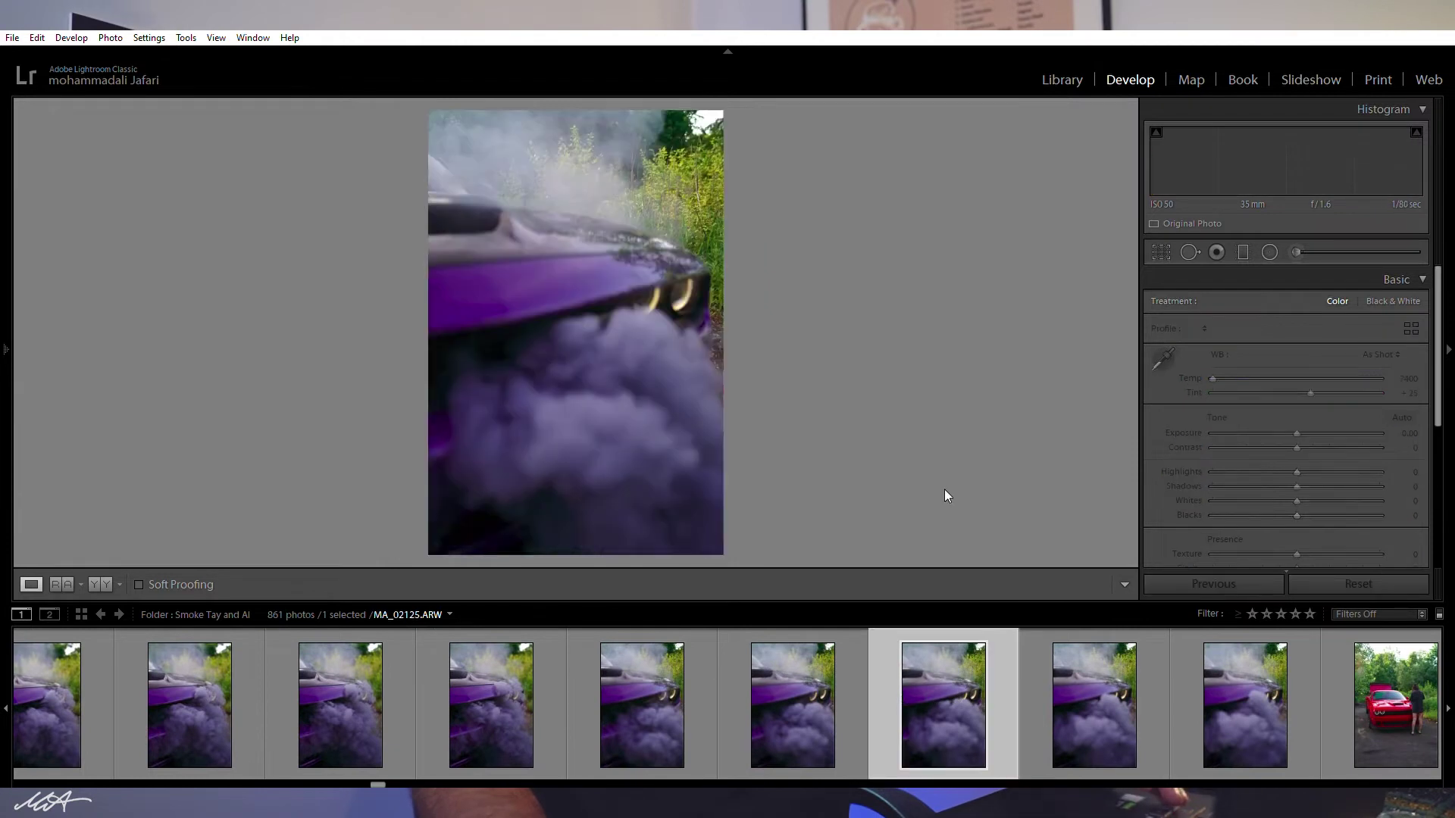
left_click(559, 717)
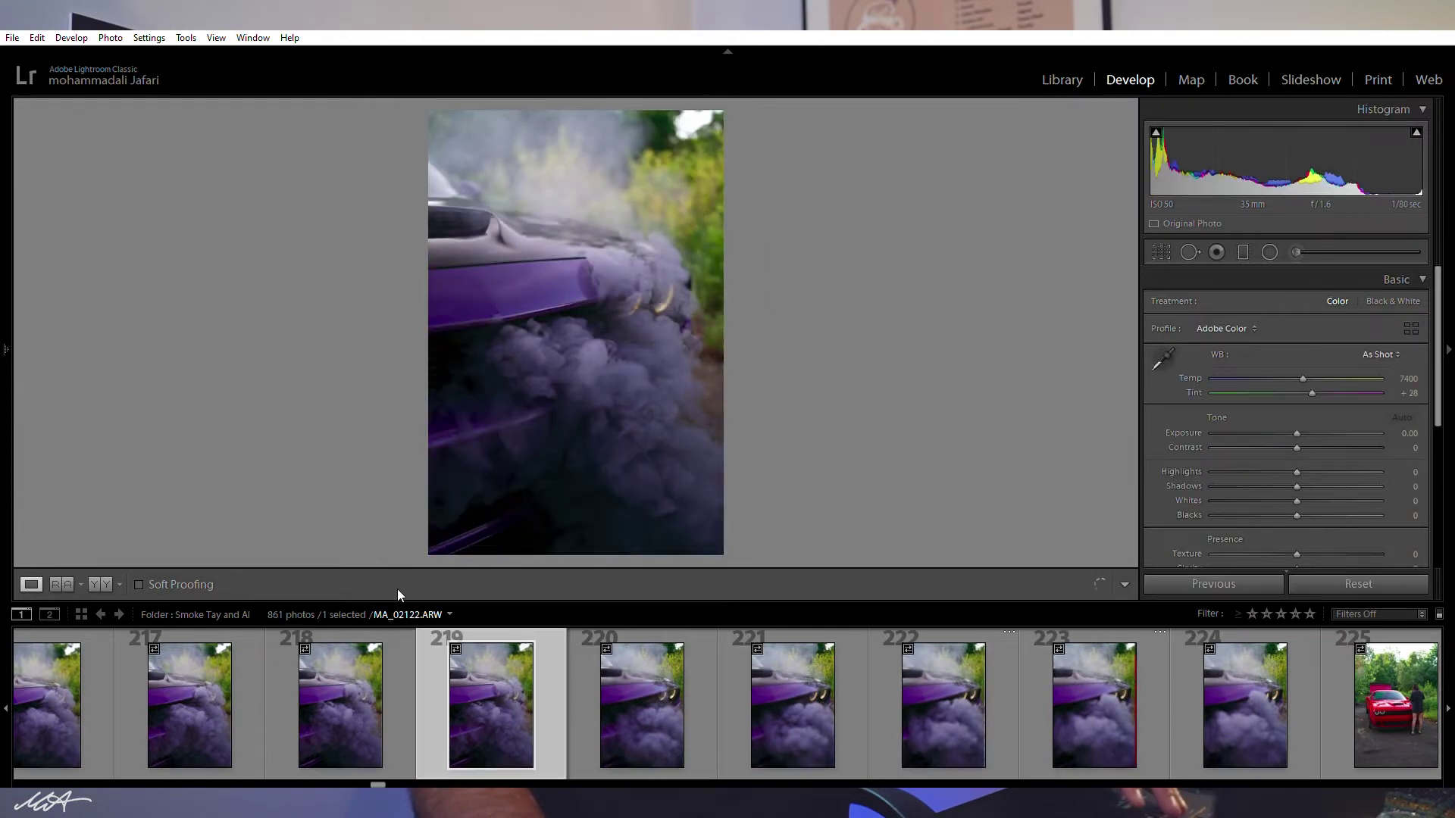
mouse_move(2, 528)
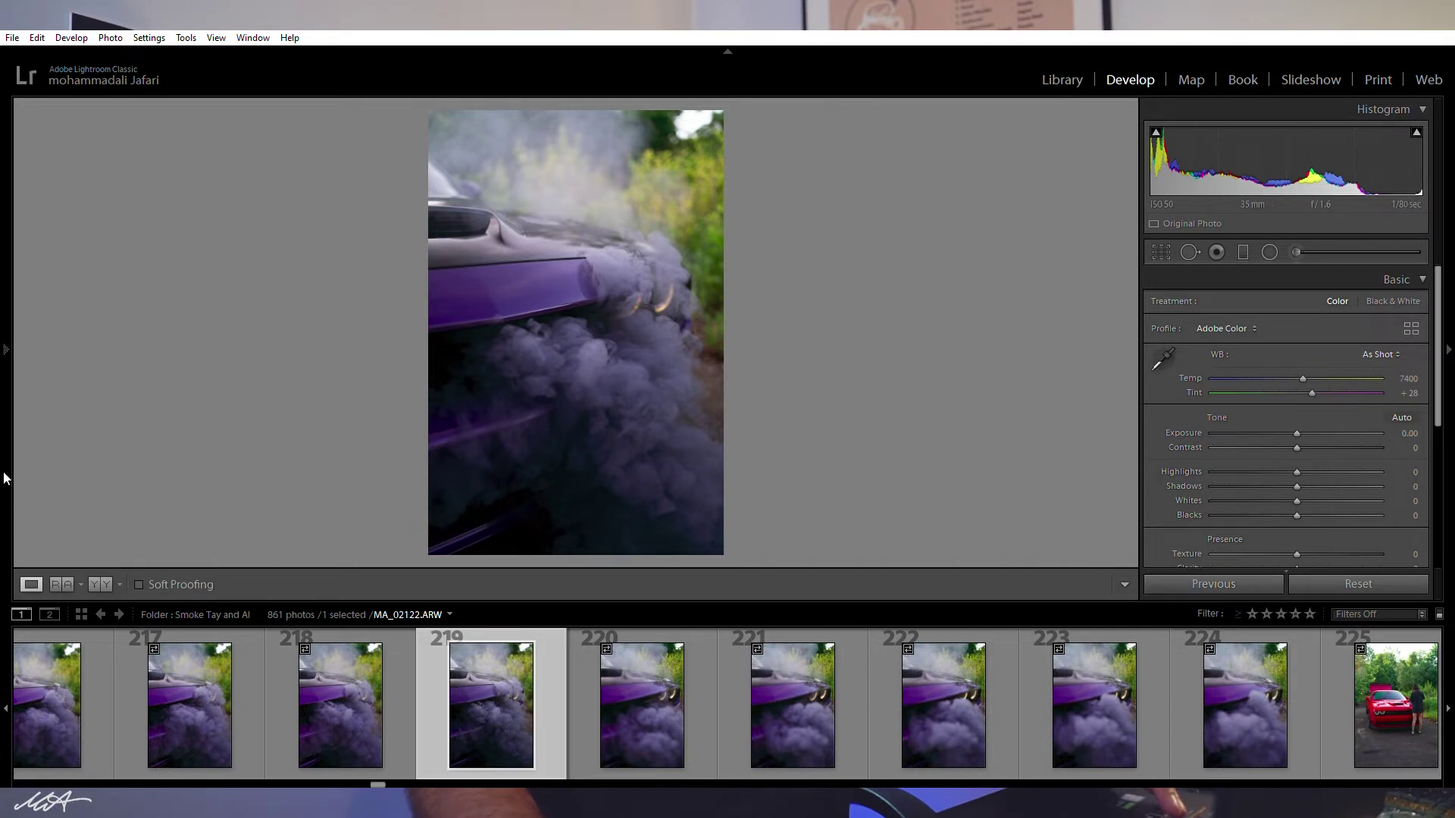
mouse_move(3, 478)
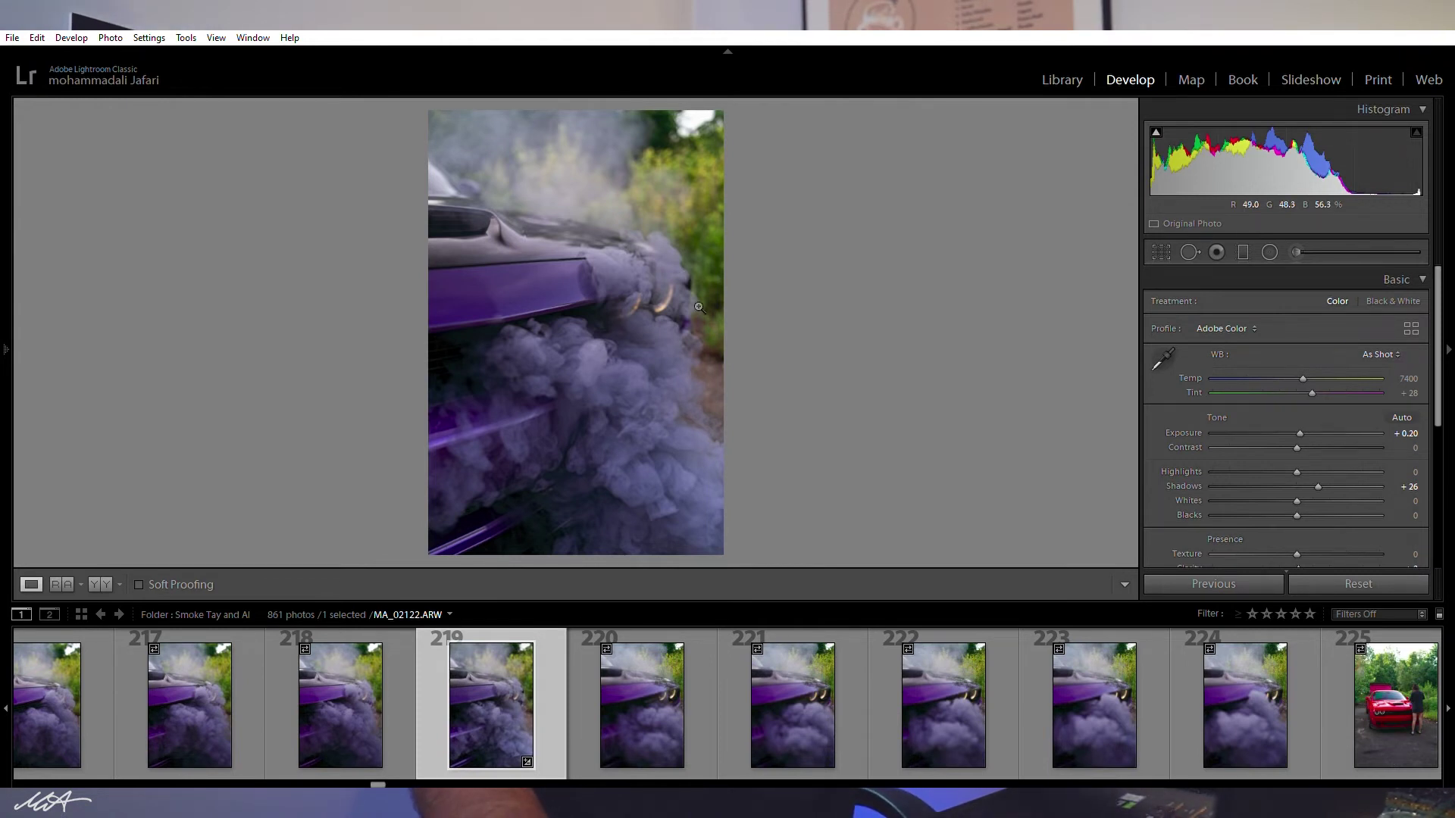
left_click_drag(566, 308, 704, 329)
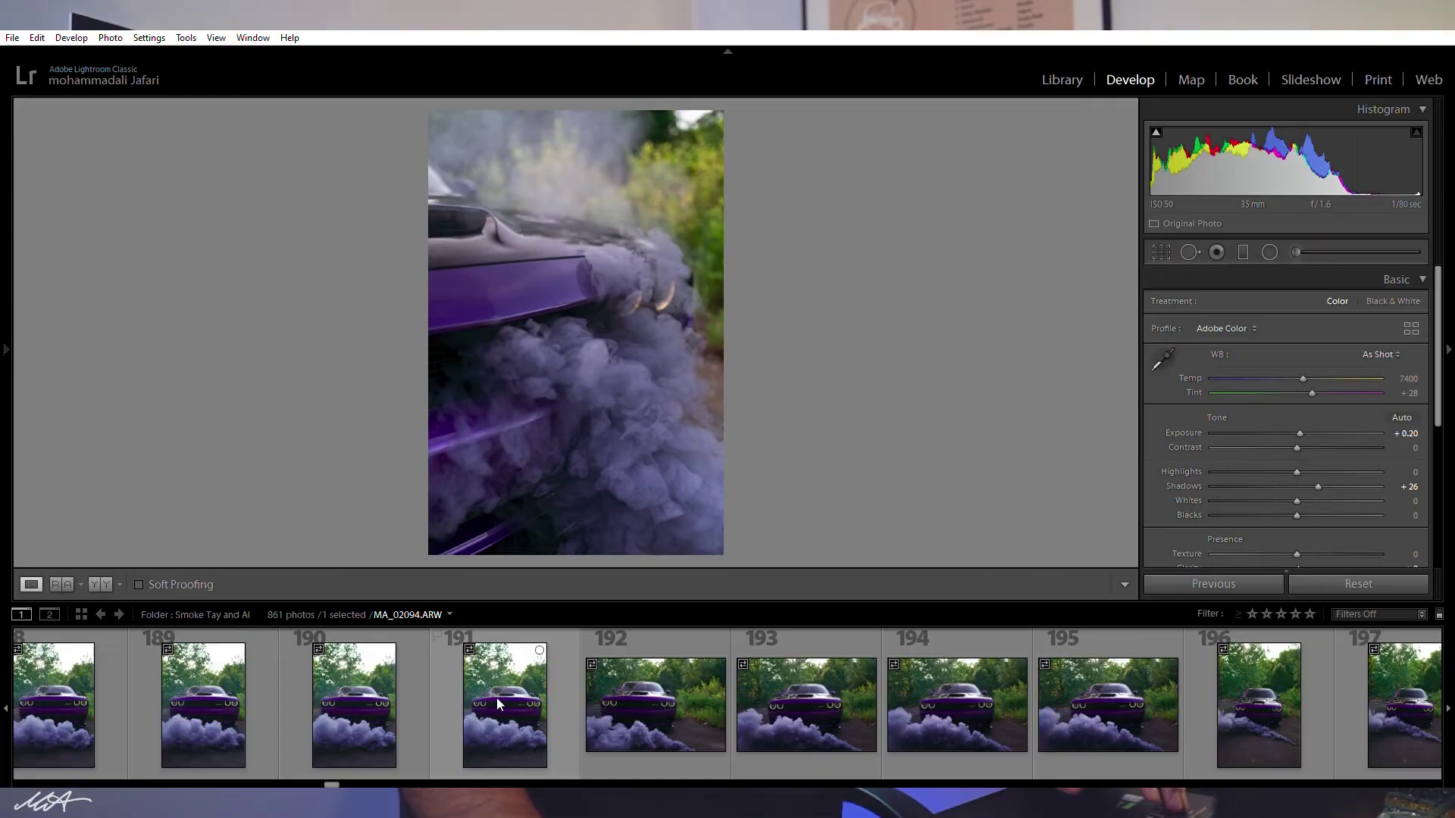
Find the edited frontal photo MA_02089.ARW in the filmstrip and add it to the selection with MA_02122.ARW.
scroll(497, 697, "up", 5)
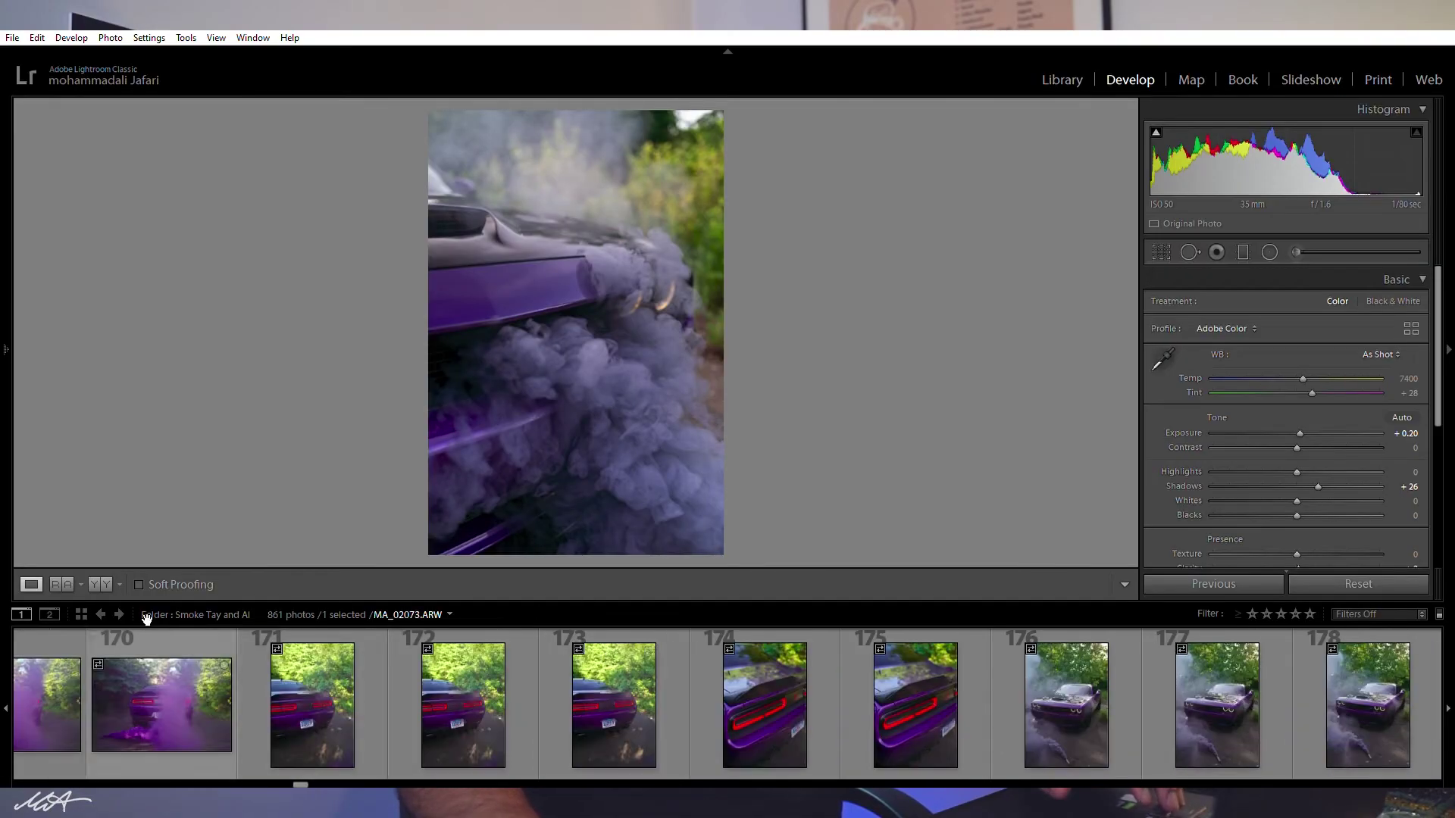
scroll(492, 689, "down", 6)
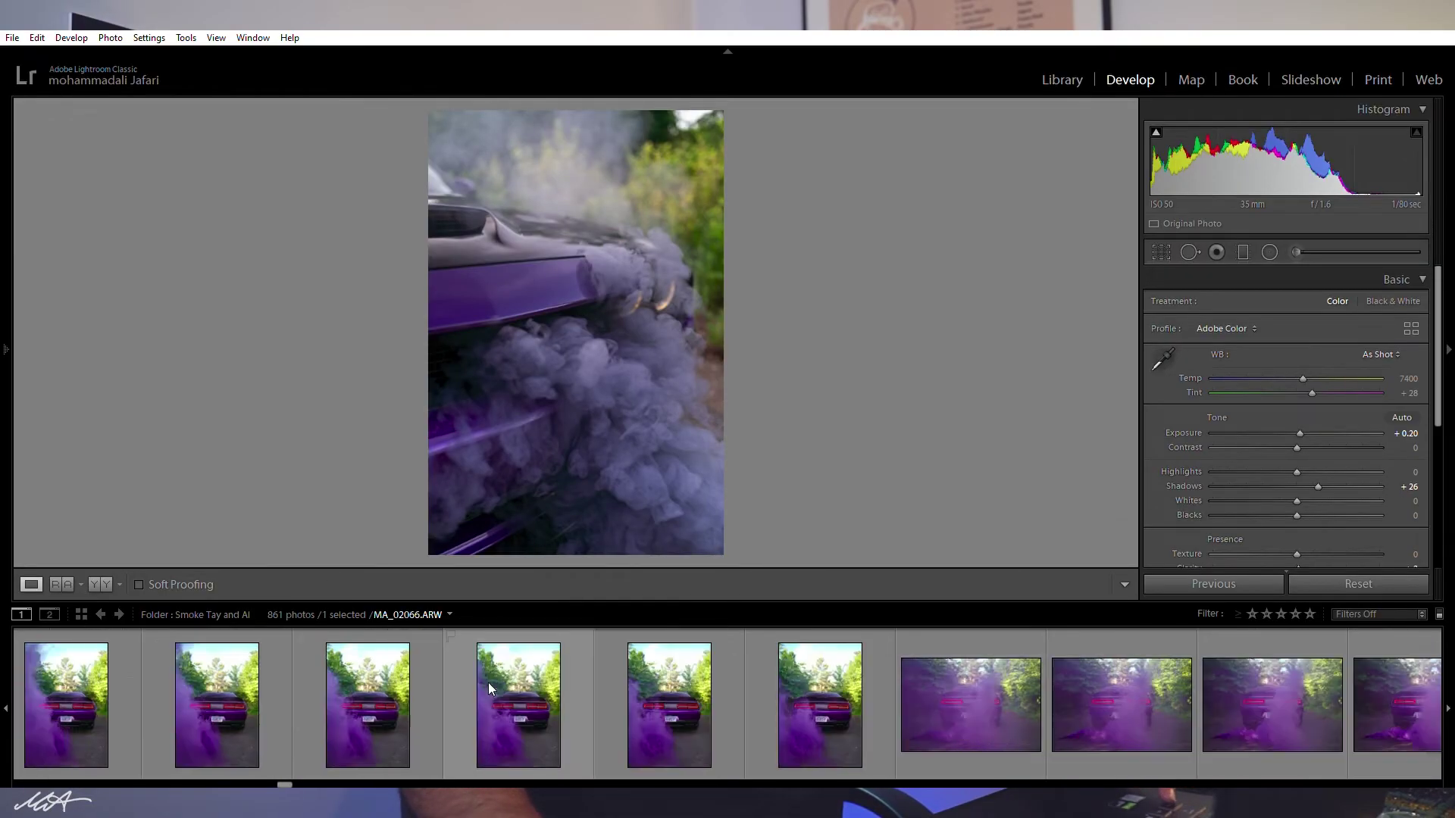
scroll(777, 716, "up", 2)
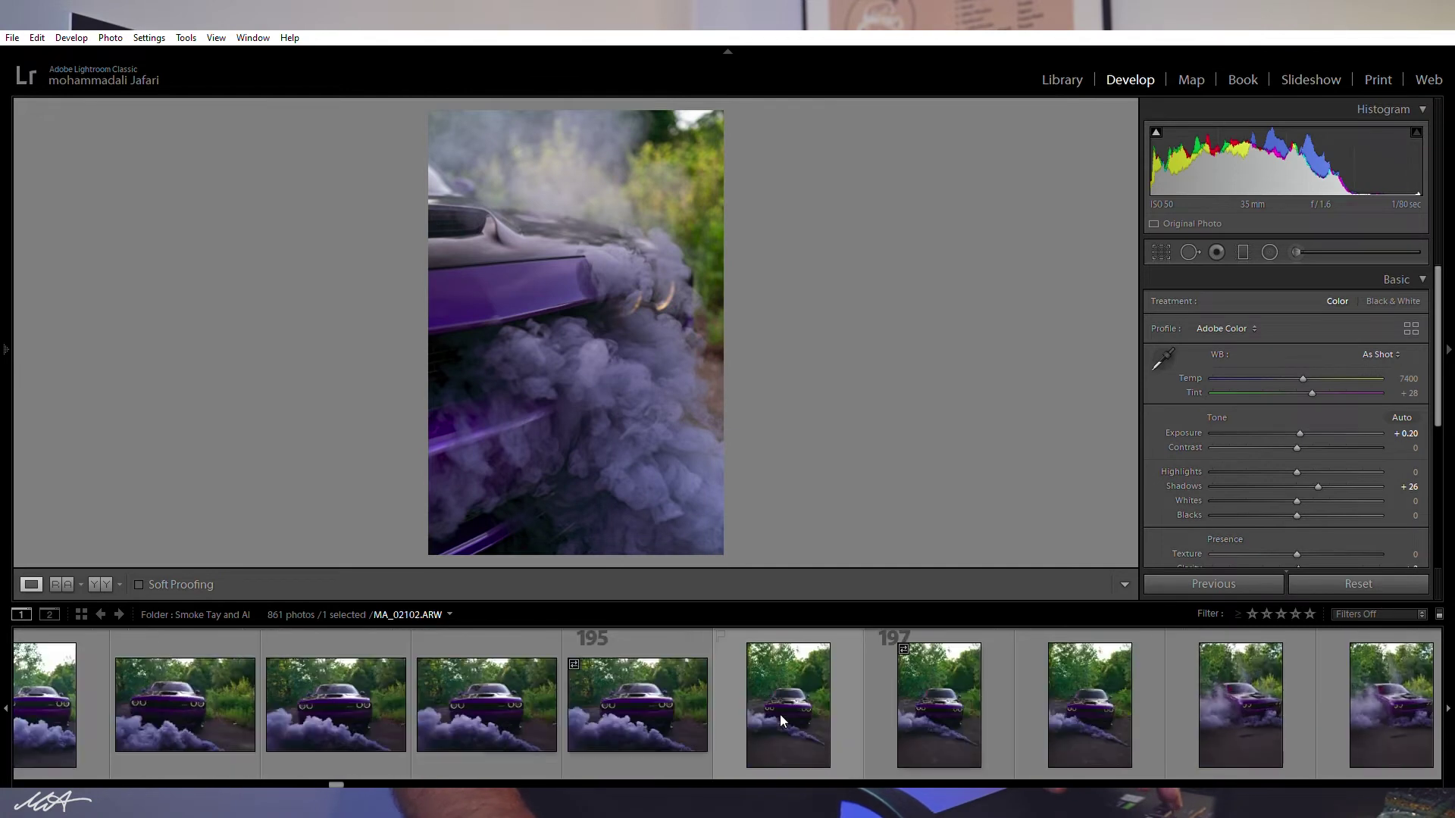
scroll(758, 723, "up", 2)
left_click(691, 690, "ctrl")
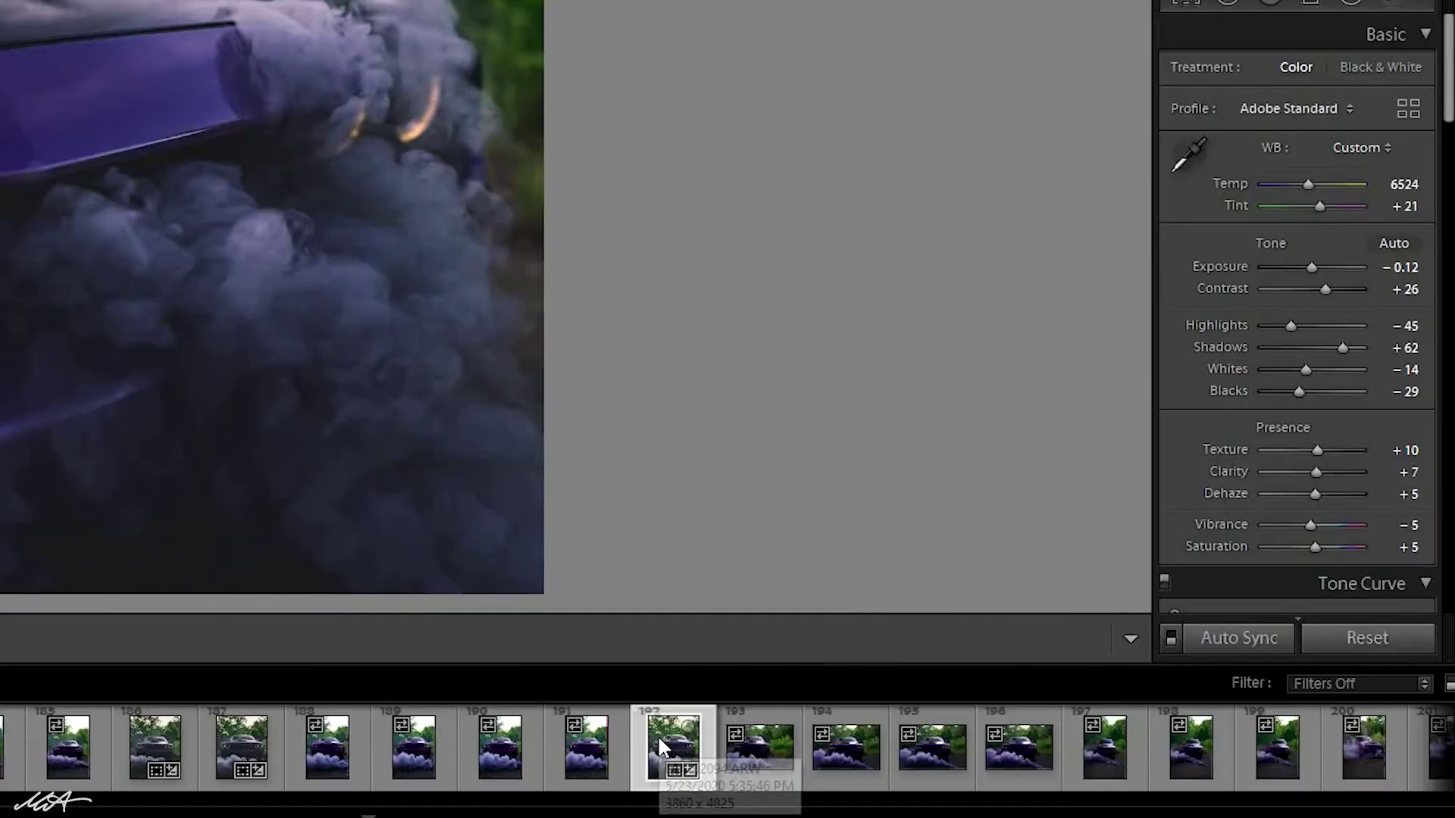
right_click(658, 735)
mouse_move(741, 629)
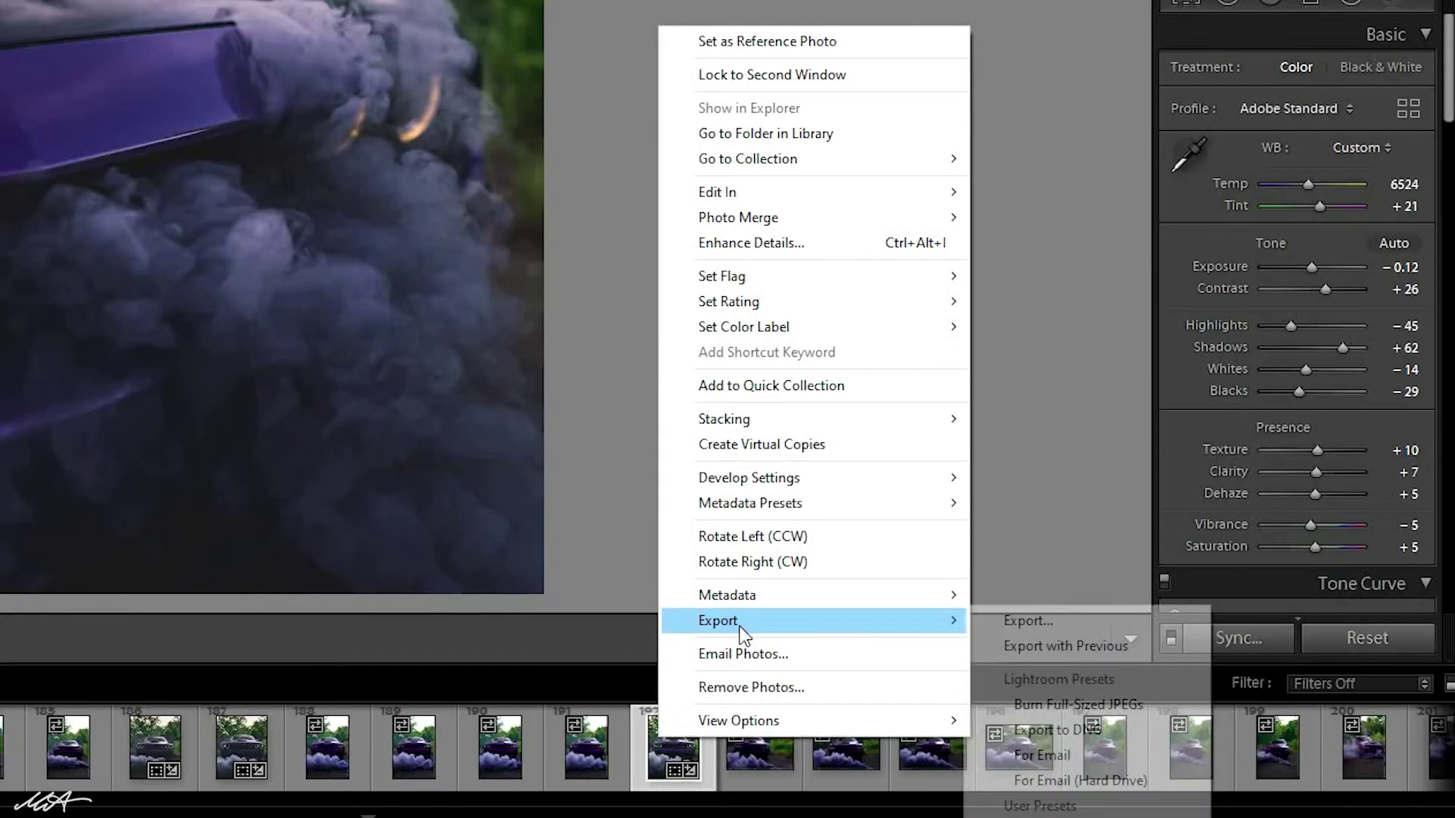
left_click(614, 506)
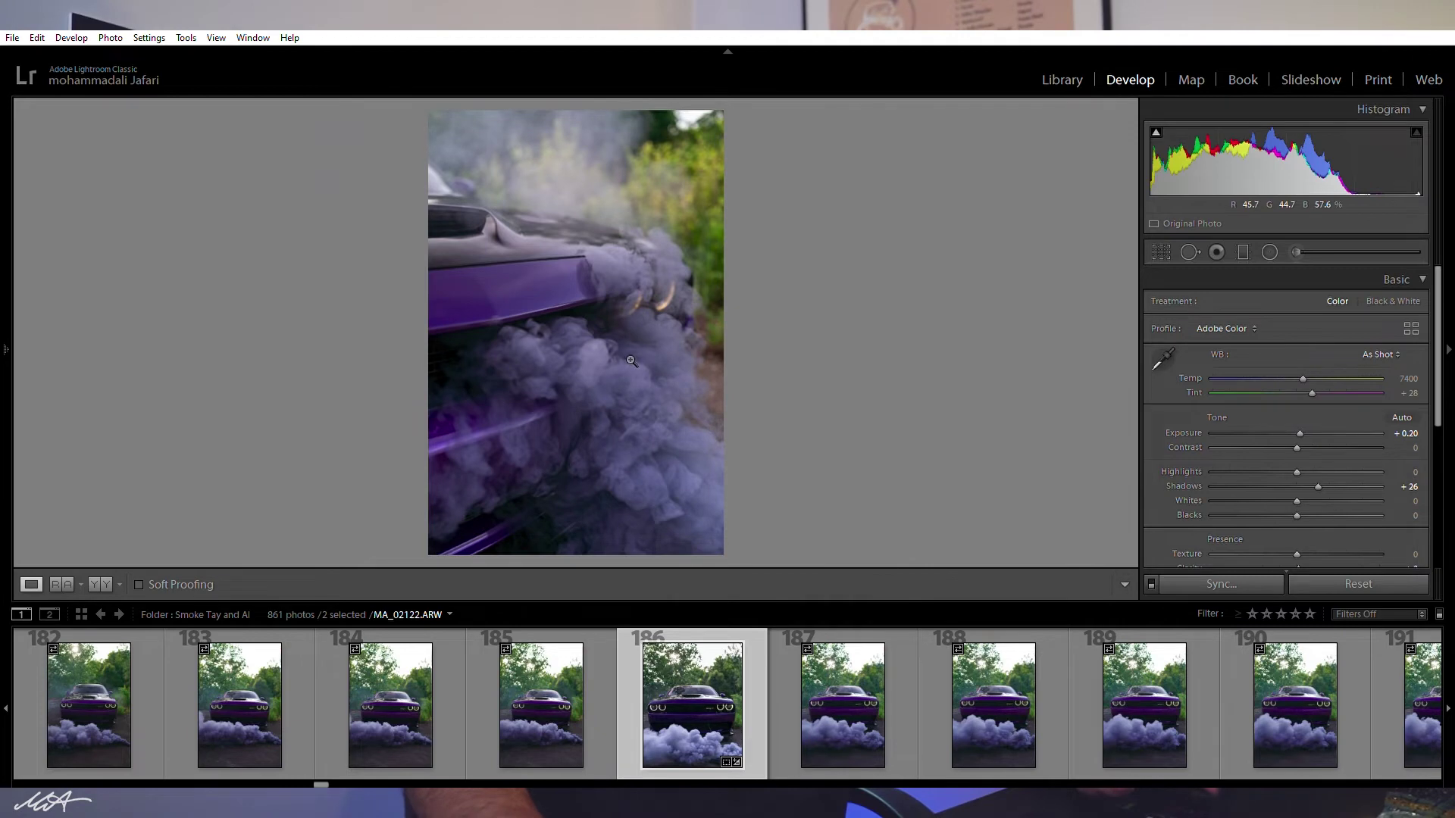
Examine MA_02122.ARW and MA_02089.ARW close up, return to MA_02122.ARW in full view and shrink the filmstrip.
left_click(631, 361)
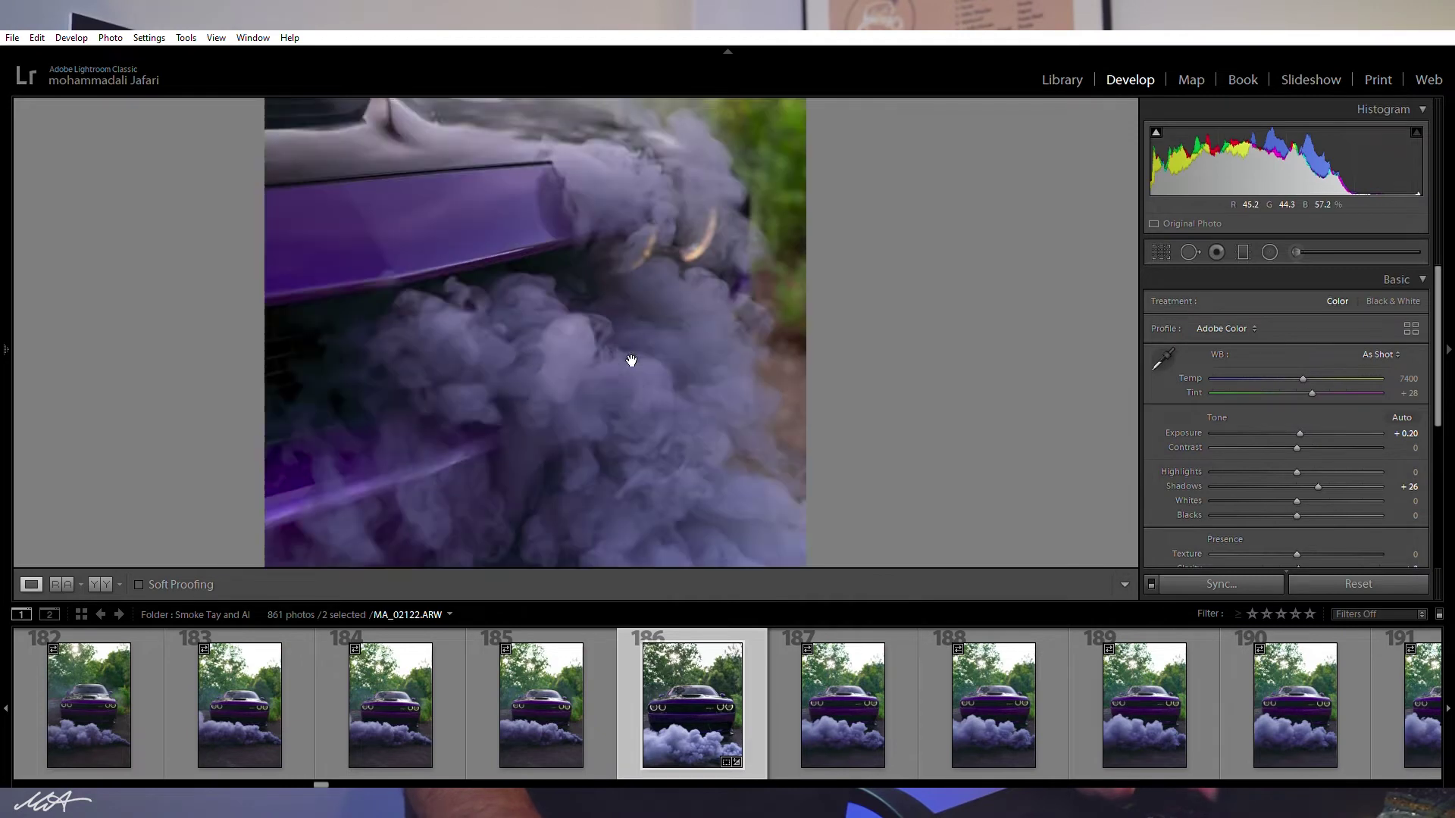
scroll(685, 626, "down", 5)
left_click(738, 667)
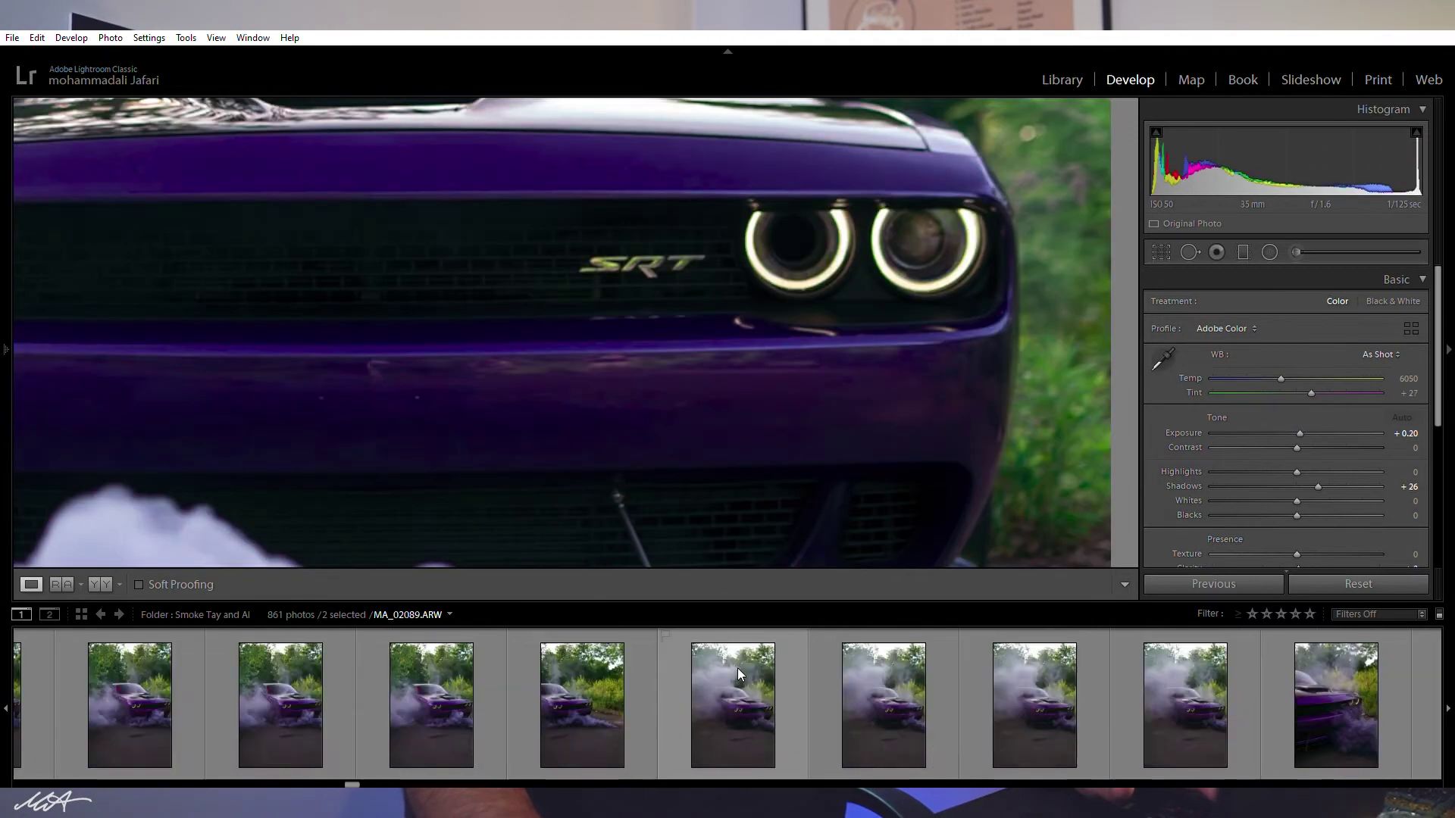
scroll(808, 682, "down", 4)
left_click(970, 728)
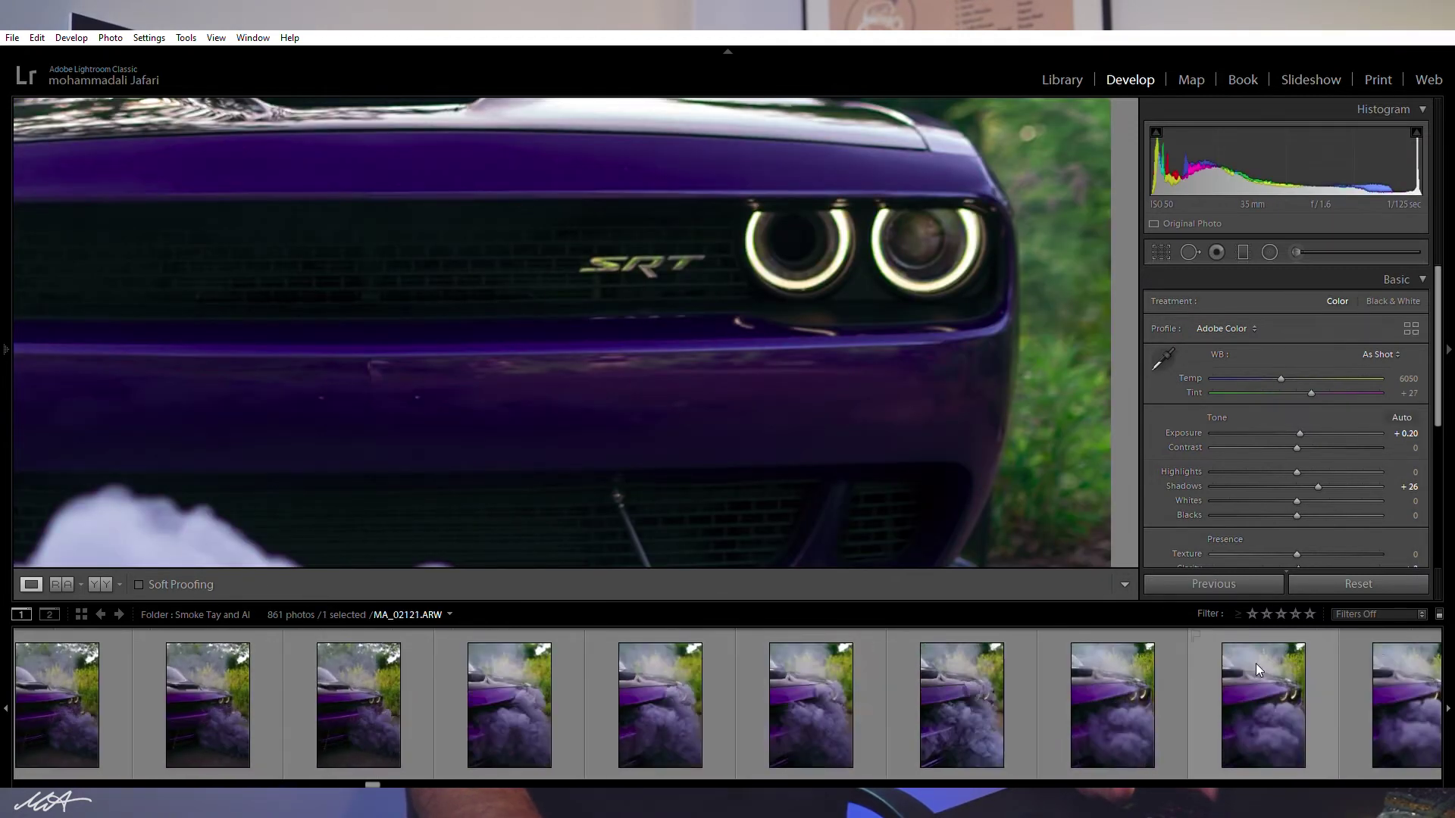
left_click(943, 656)
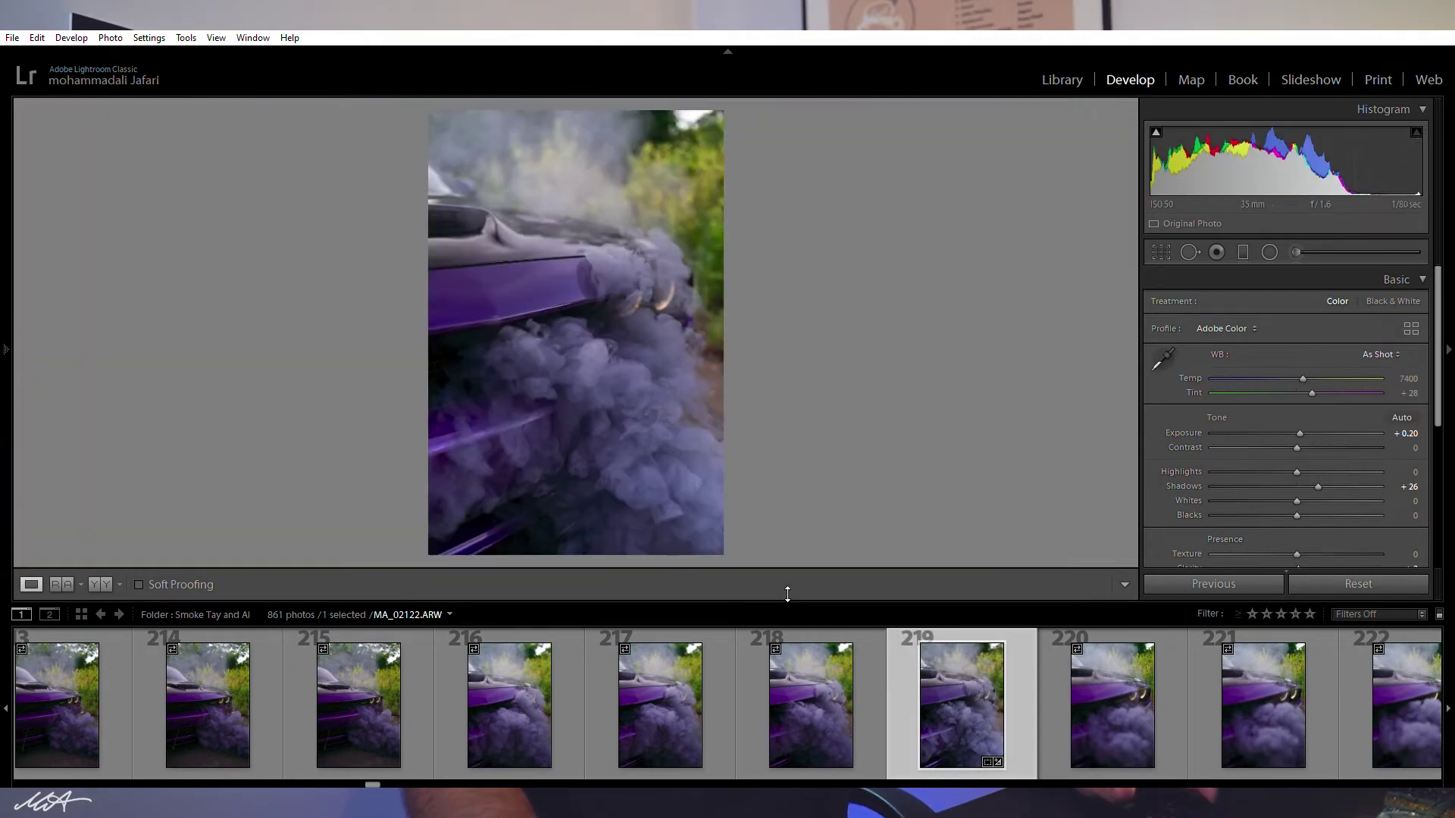
left_click_drag(780, 611, 789, 659)
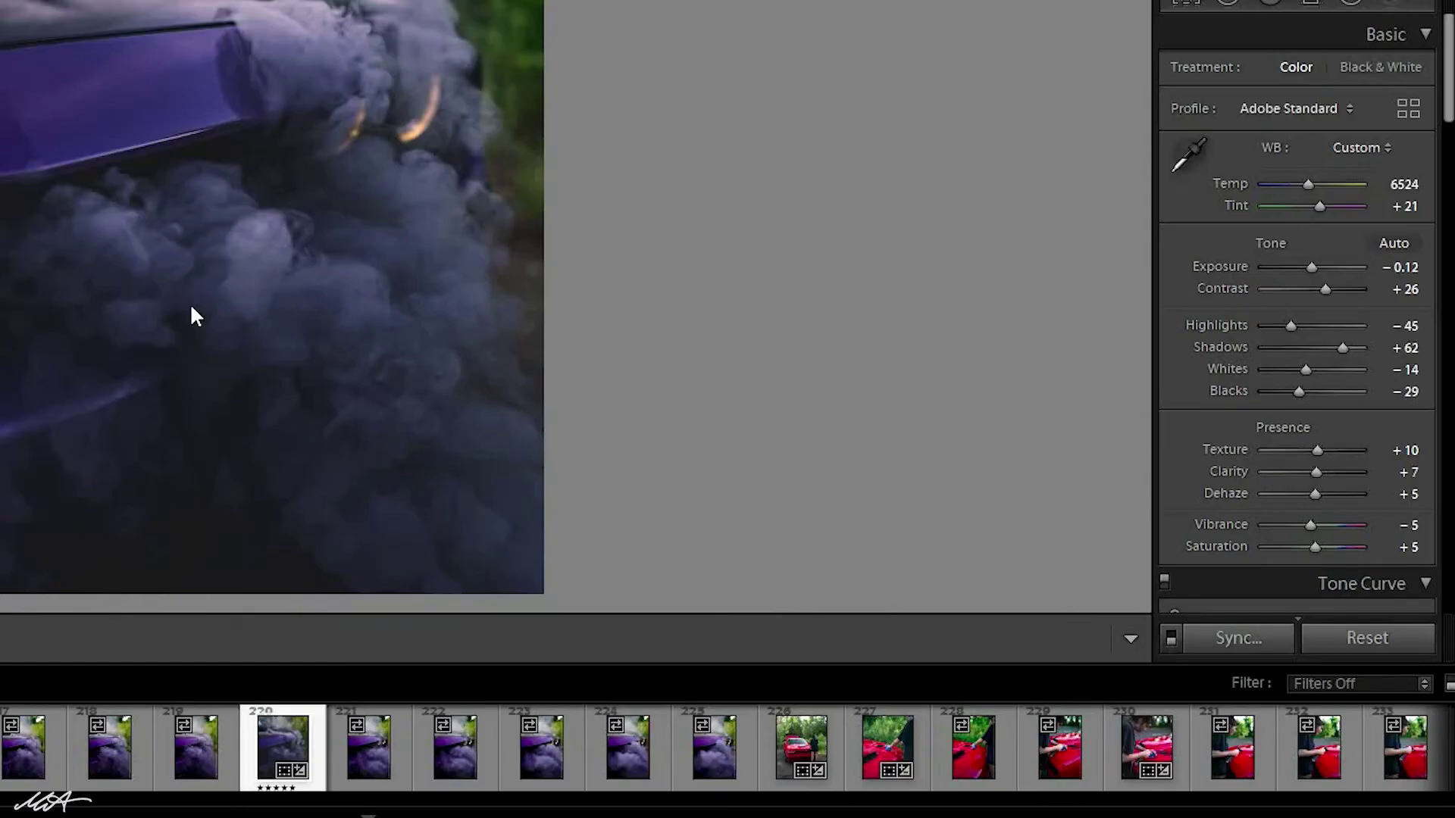
Open the export settings for the two selected photos, expand the Lightroom presets and collapse the export option sections.
right_click(192, 316)
mouse_move(324, 707)
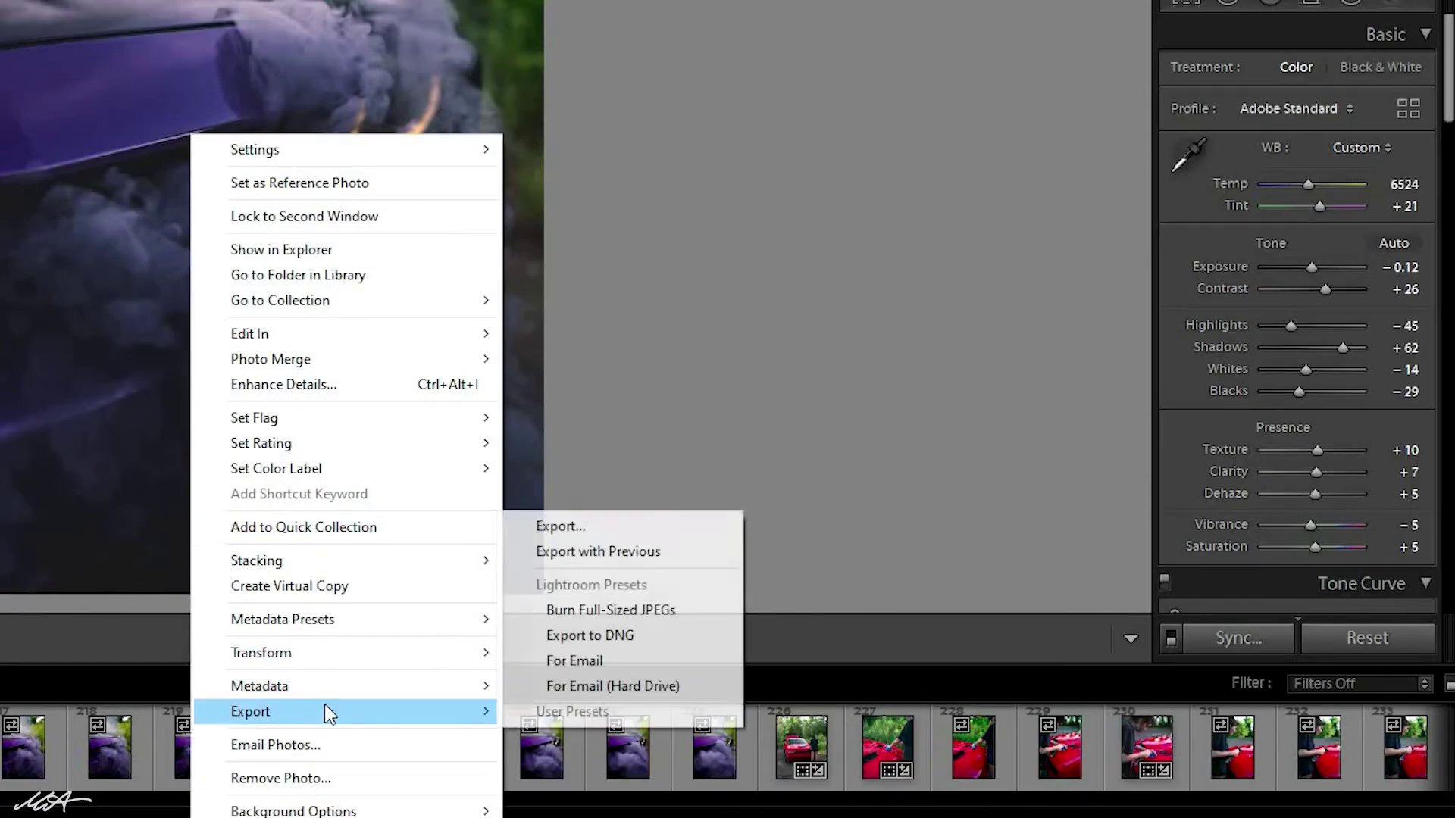
left_click(565, 528)
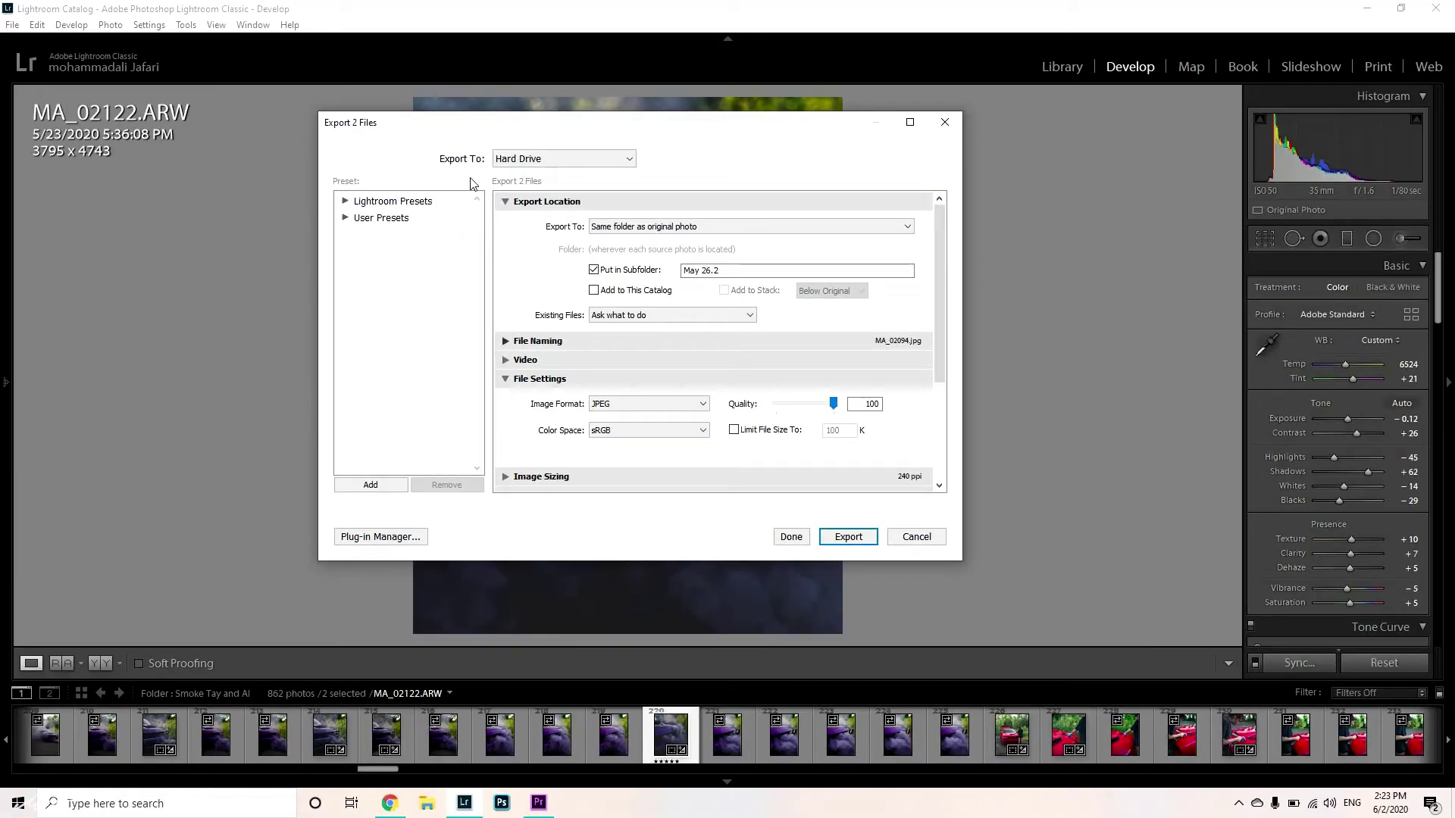
left_click(345, 202)
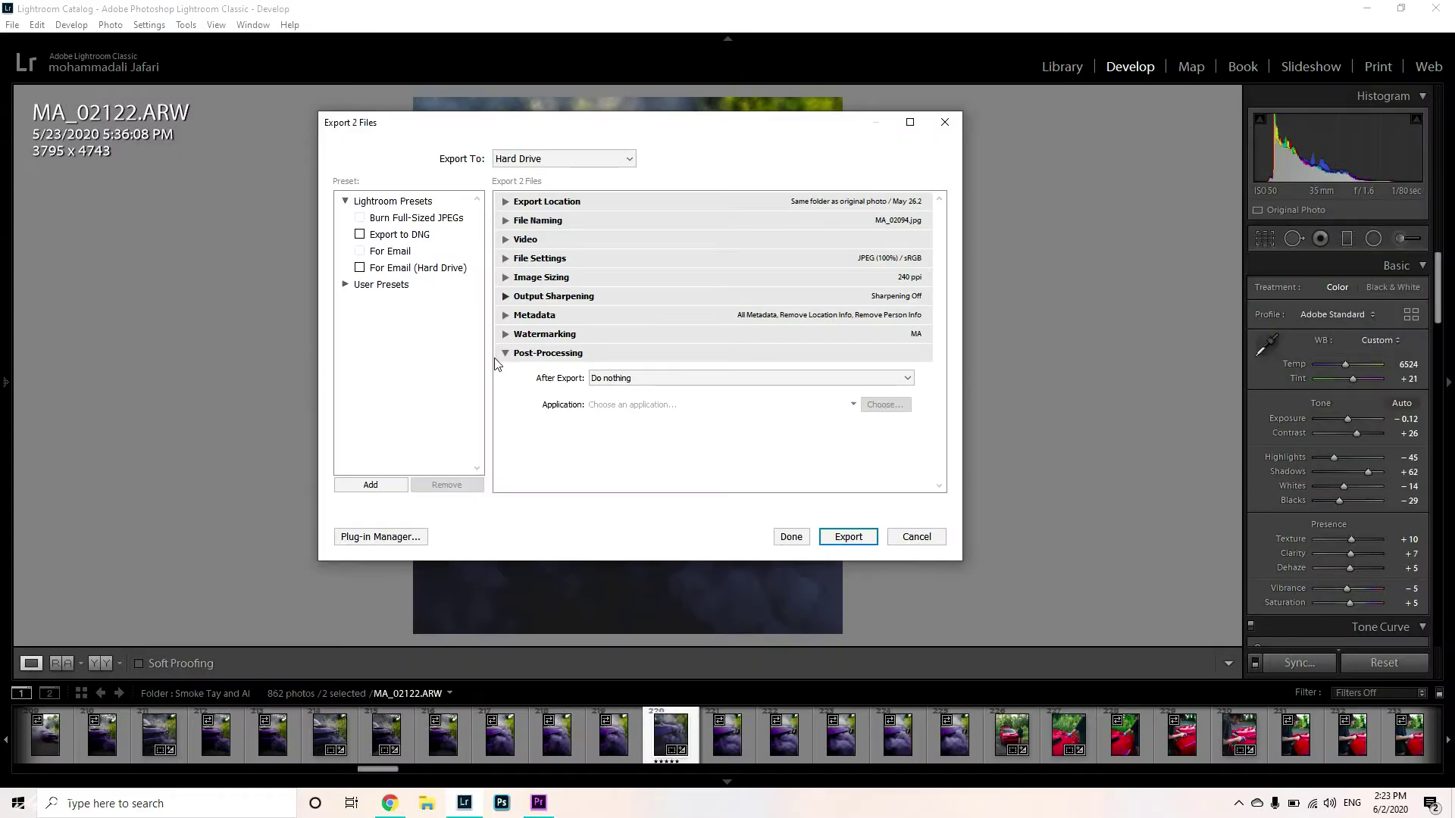
left_click(505, 354)
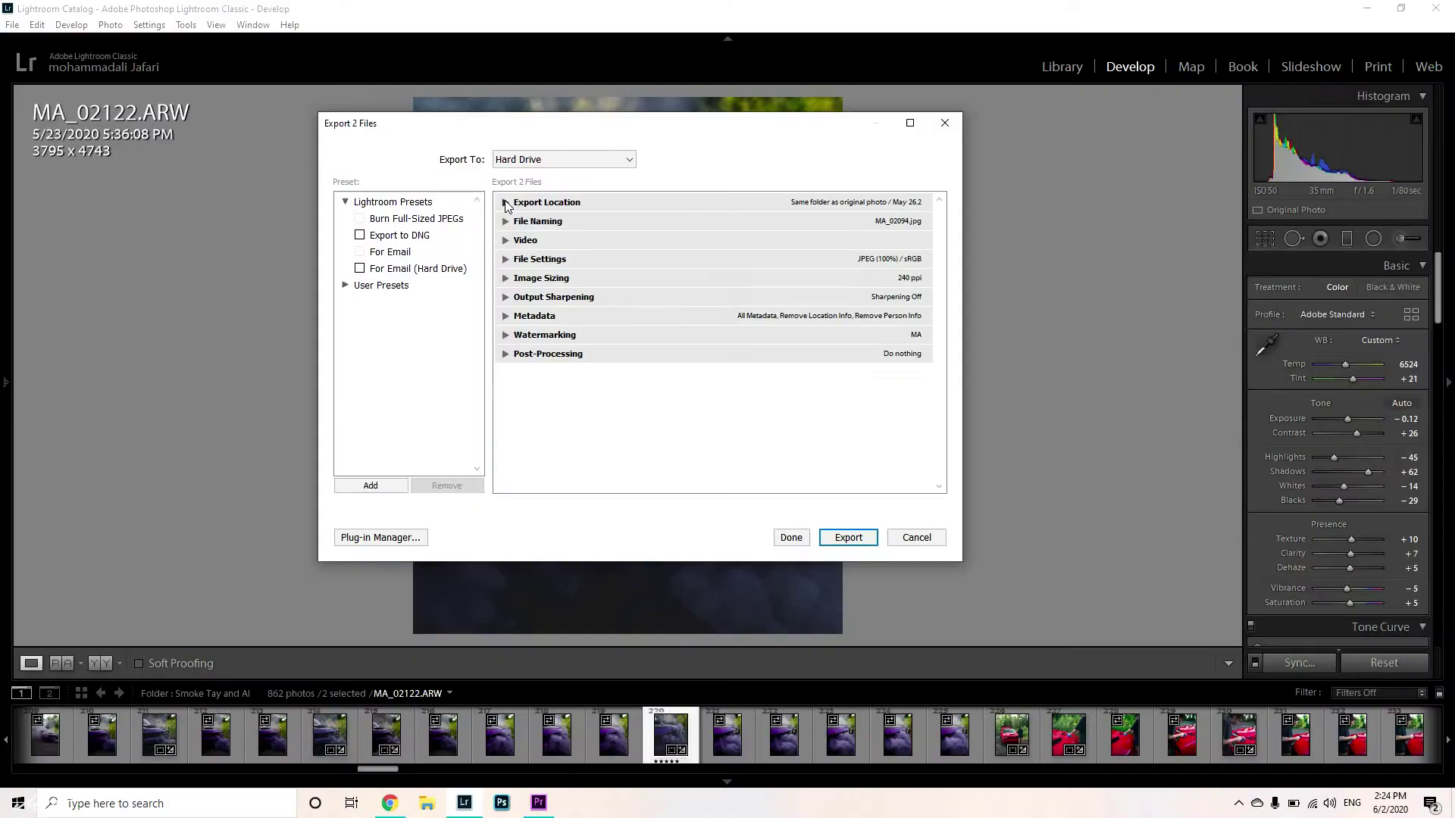
Expand the export location settings and review the destination folder and the subfolder name.
left_click(509, 203)
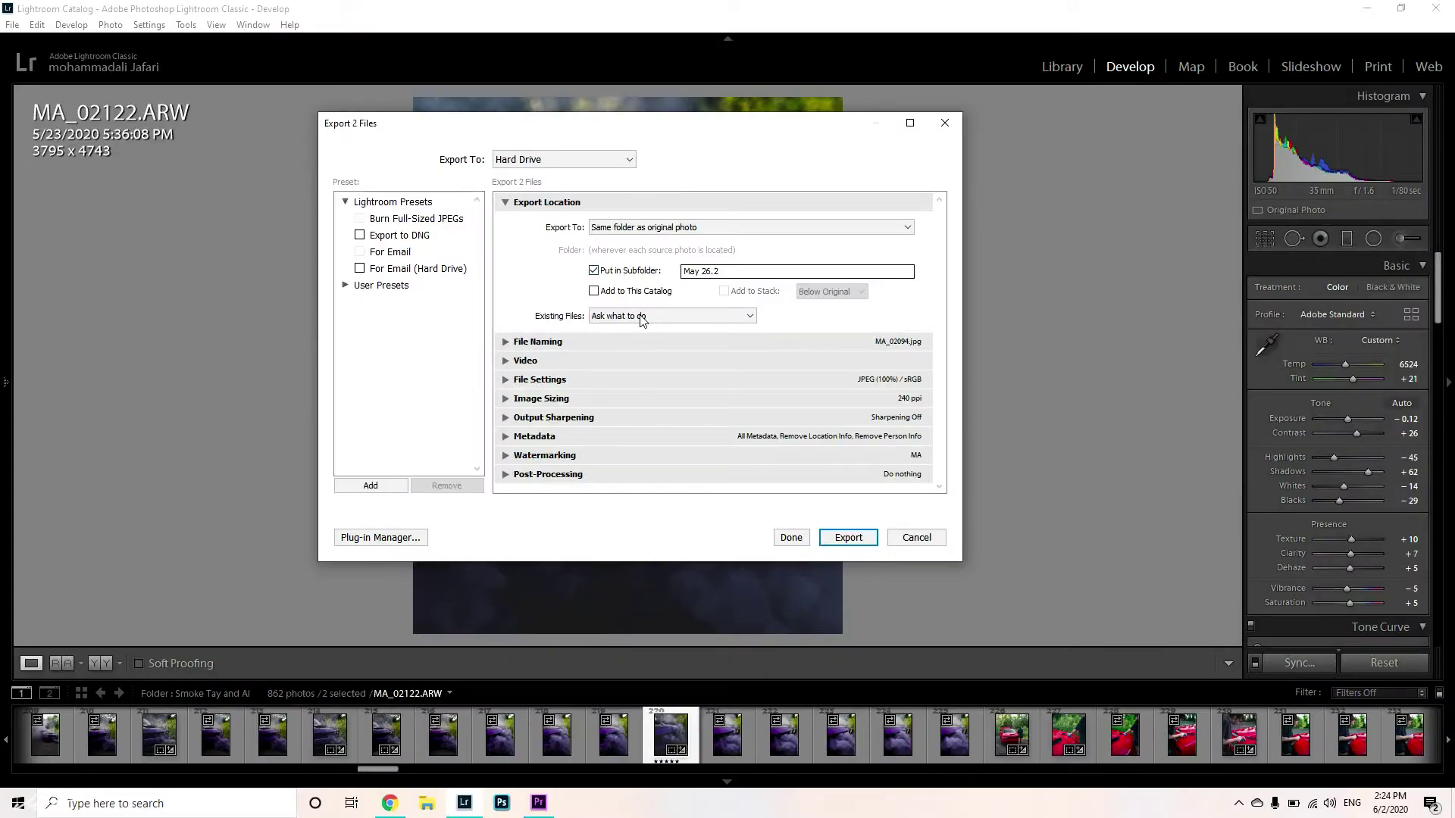
left_click_drag(721, 271, 682, 272)
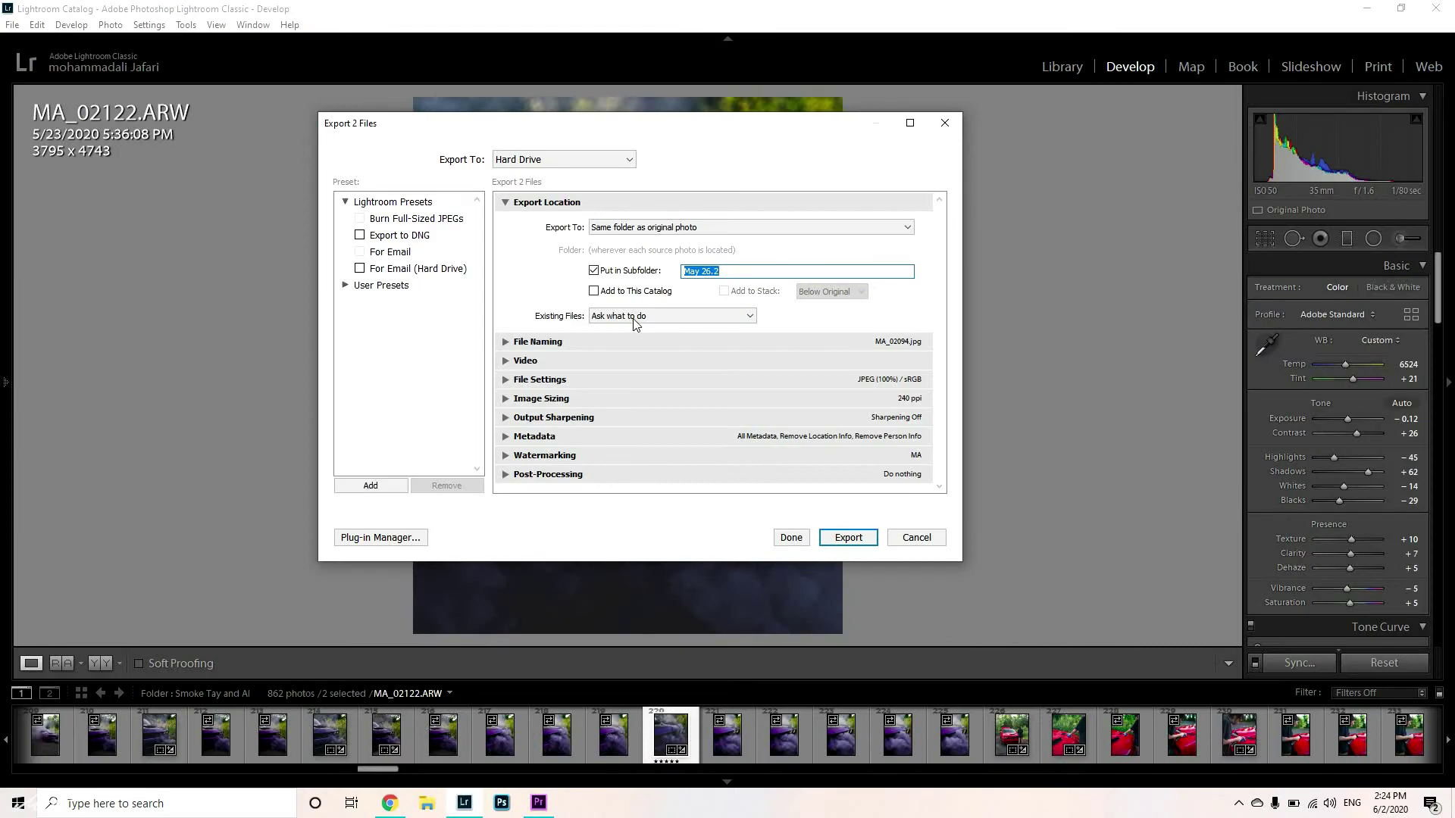
left_click(621, 295)
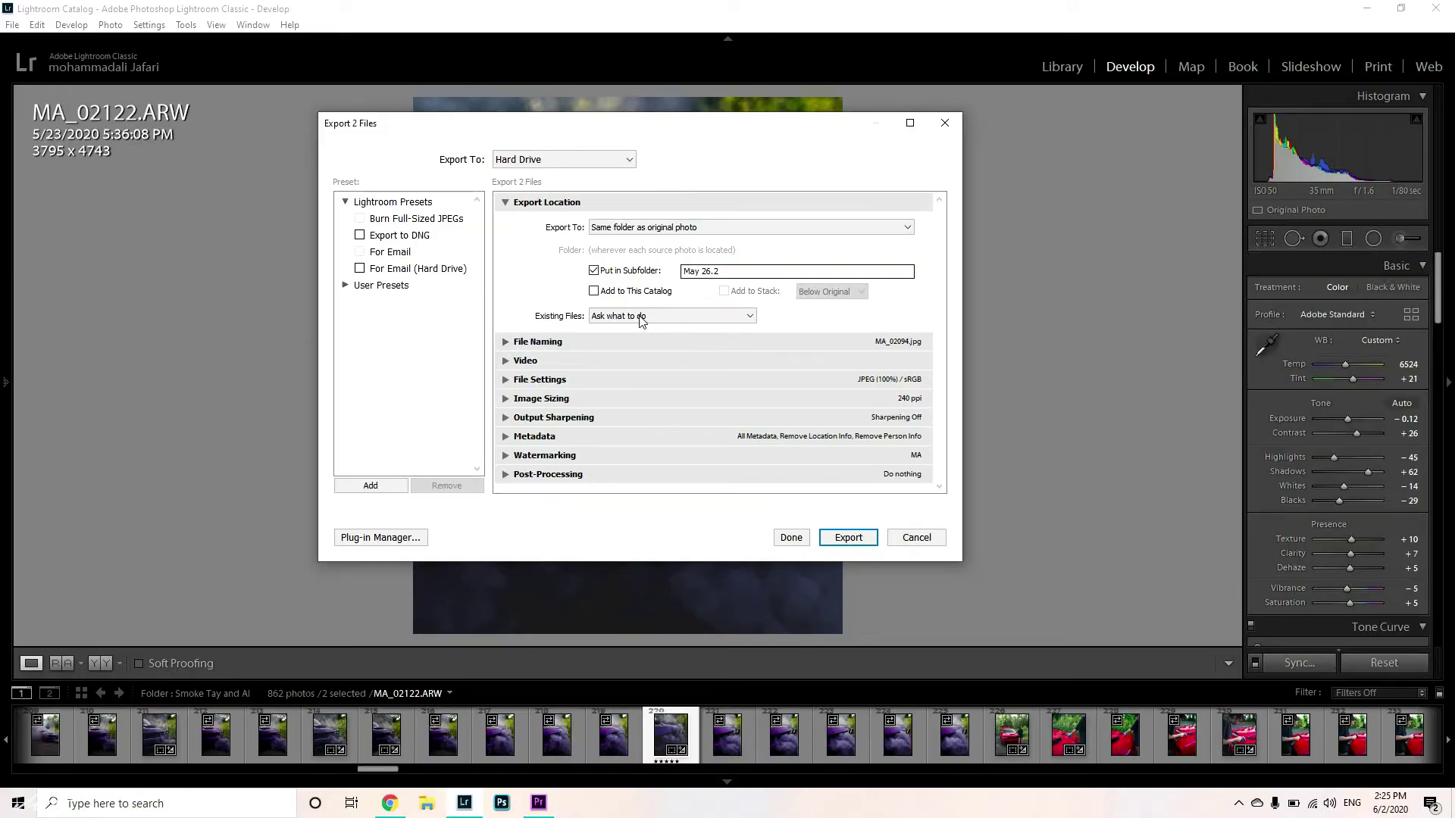
Expand the file naming and video sections of the export settings and review their options.
left_click(523, 348)
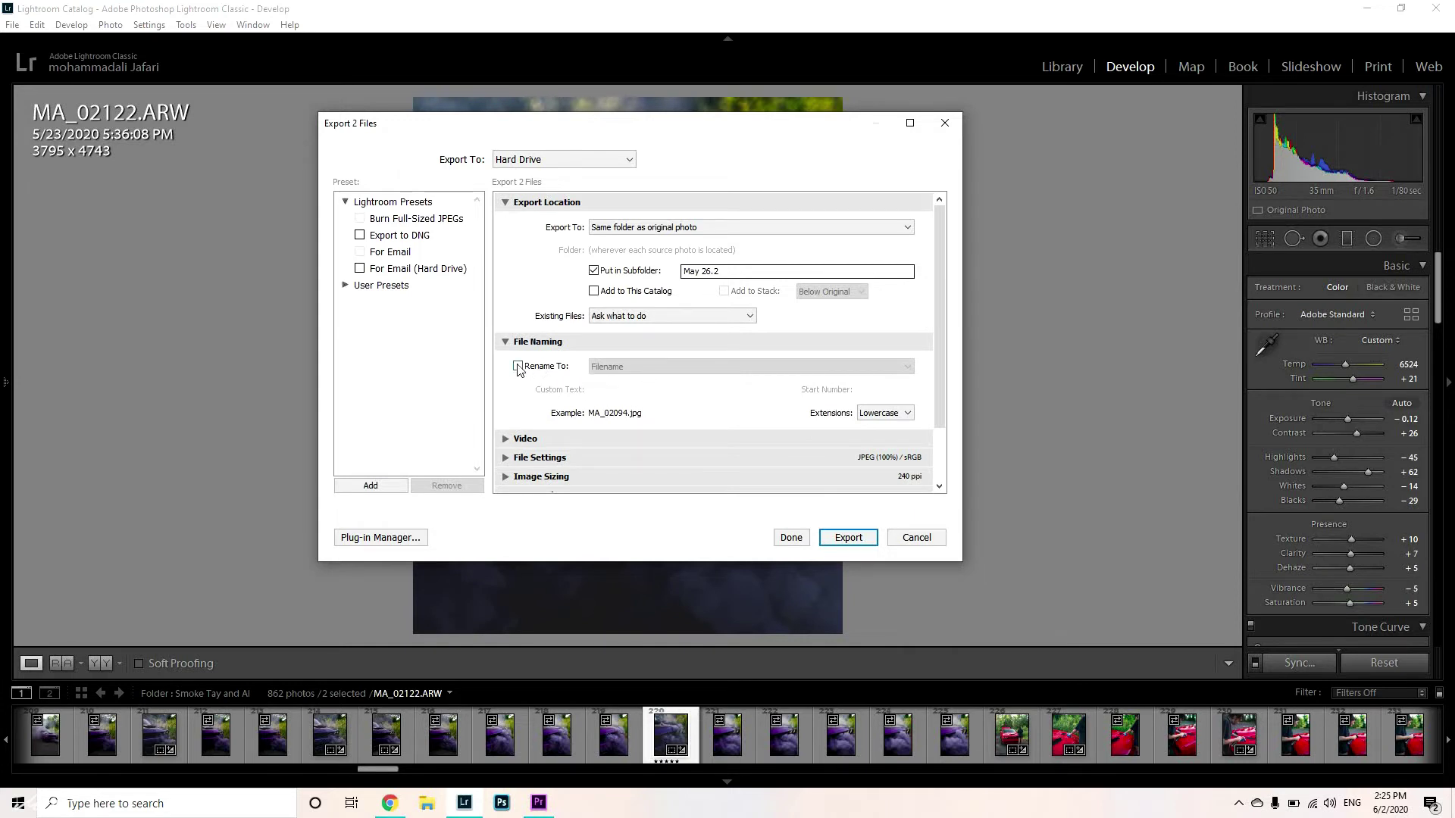
scroll(612, 367, "down", 2)
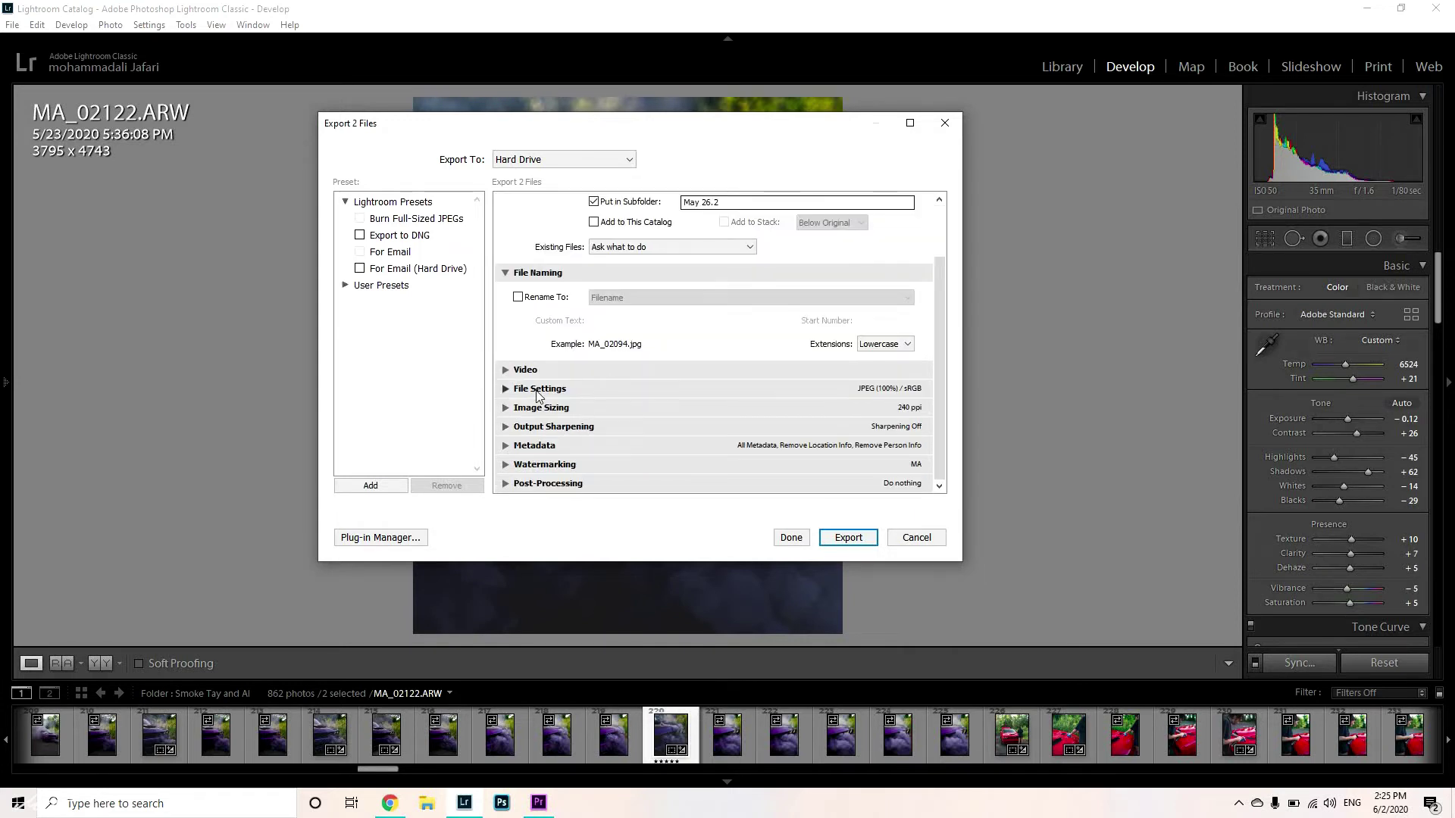
left_click(508, 370)
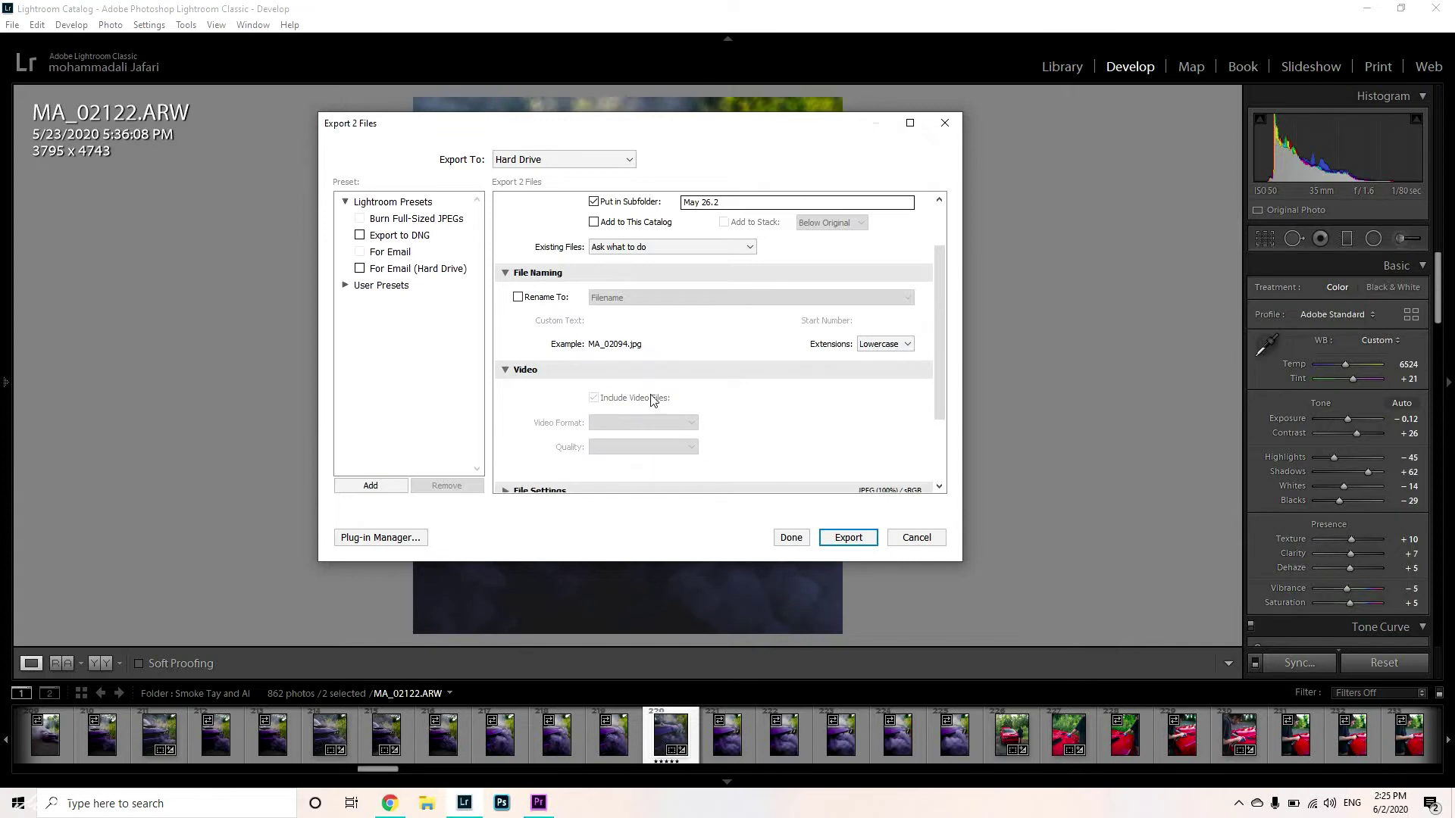
scroll(629, 403, "down", 3)
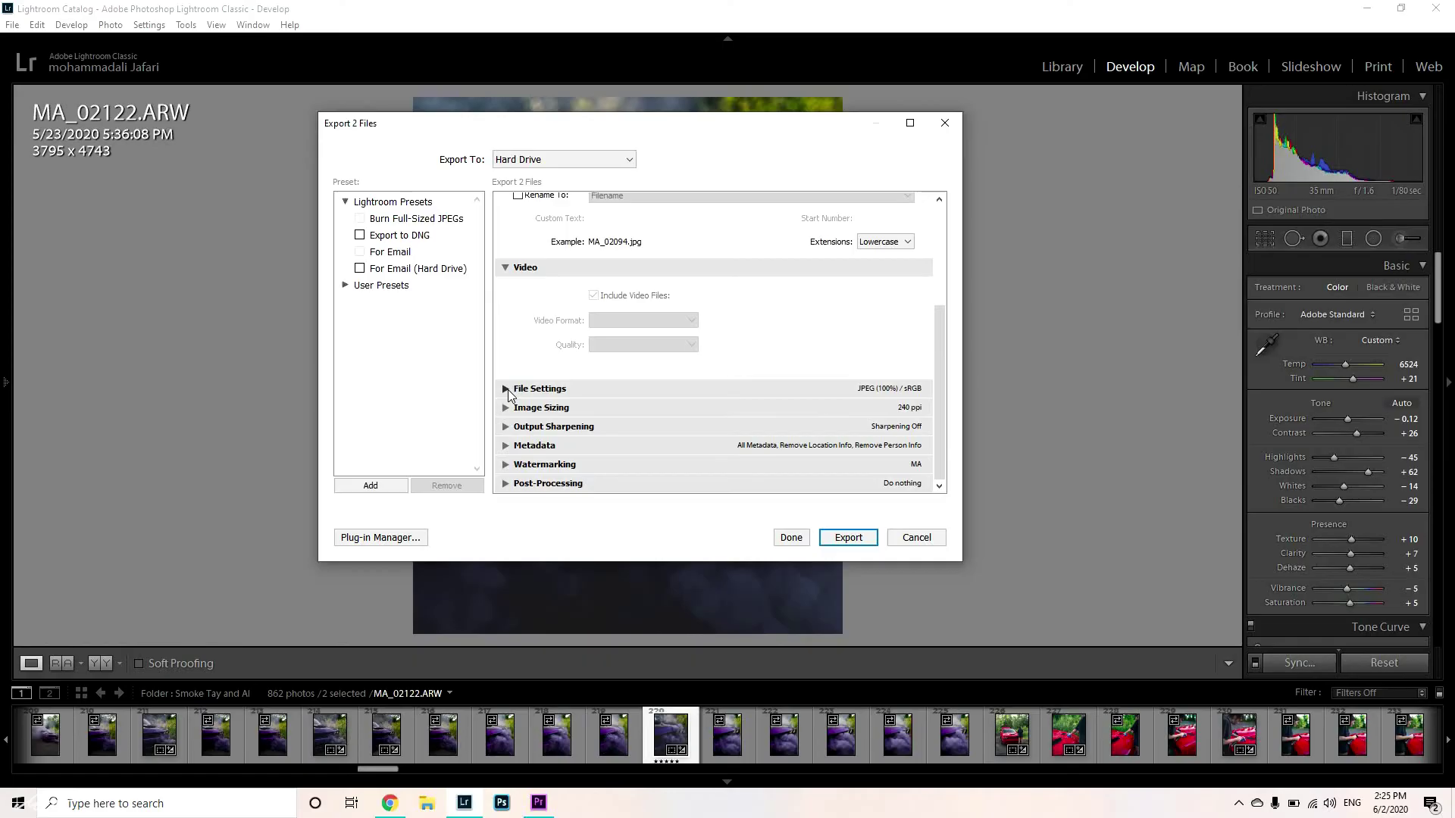
Expand the file settings for the export and choose JPEG as the image format.
left_click(506, 390)
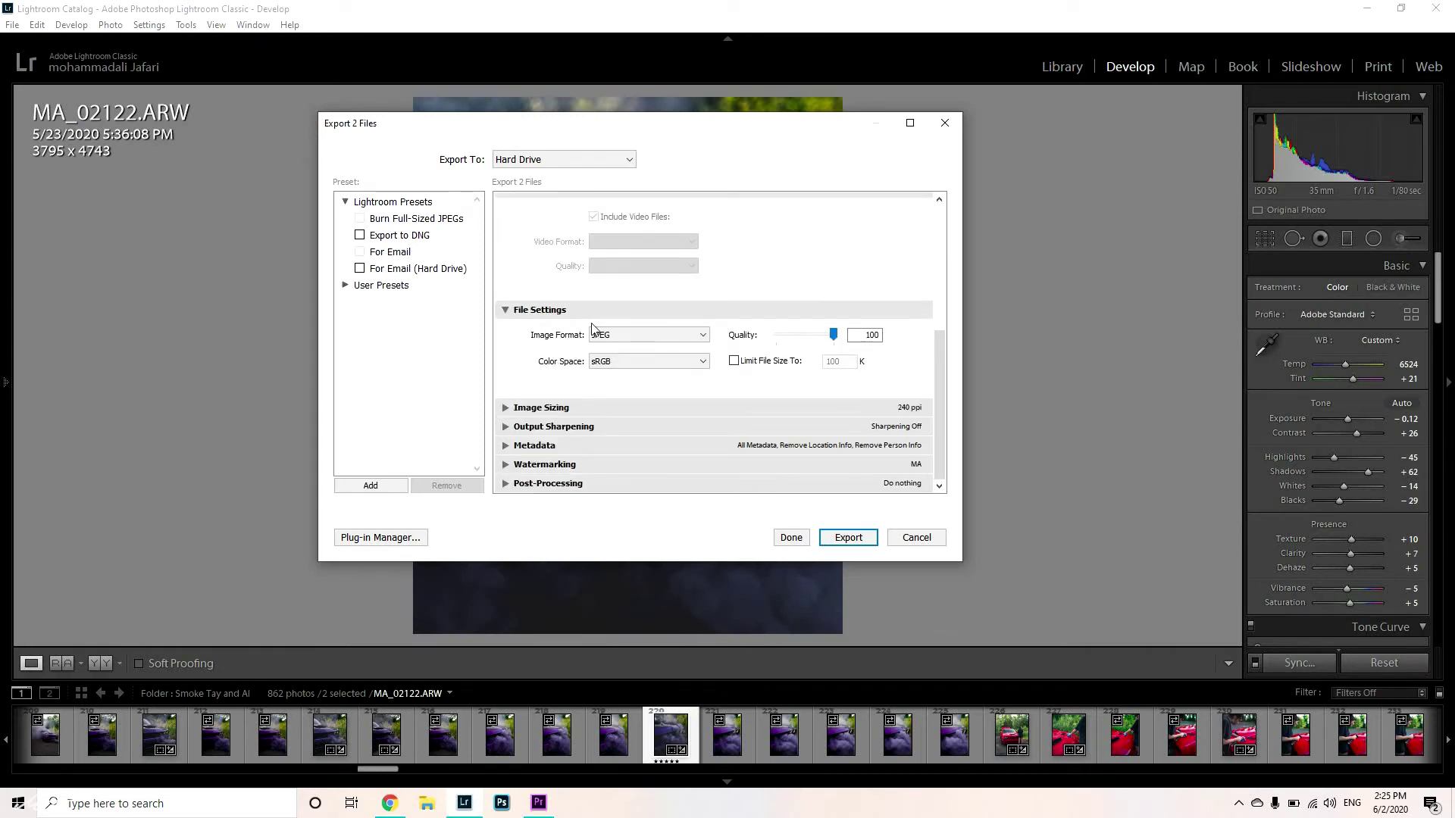
scroll(657, 341, "down", 1)
scroll(579, 343, "up", 3)
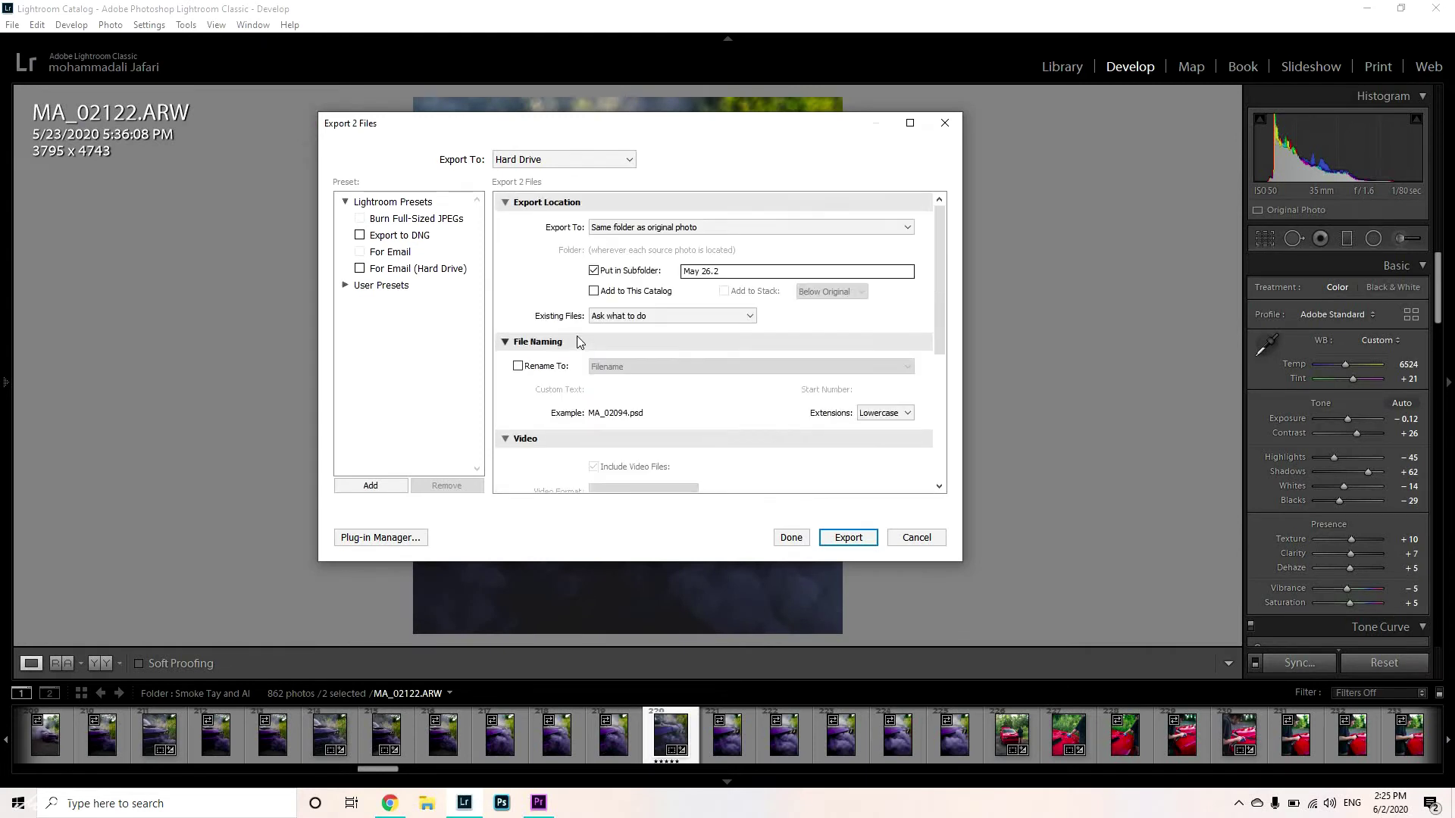
scroll(626, 343, "down", 3)
scroll(615, 338, "up", 1)
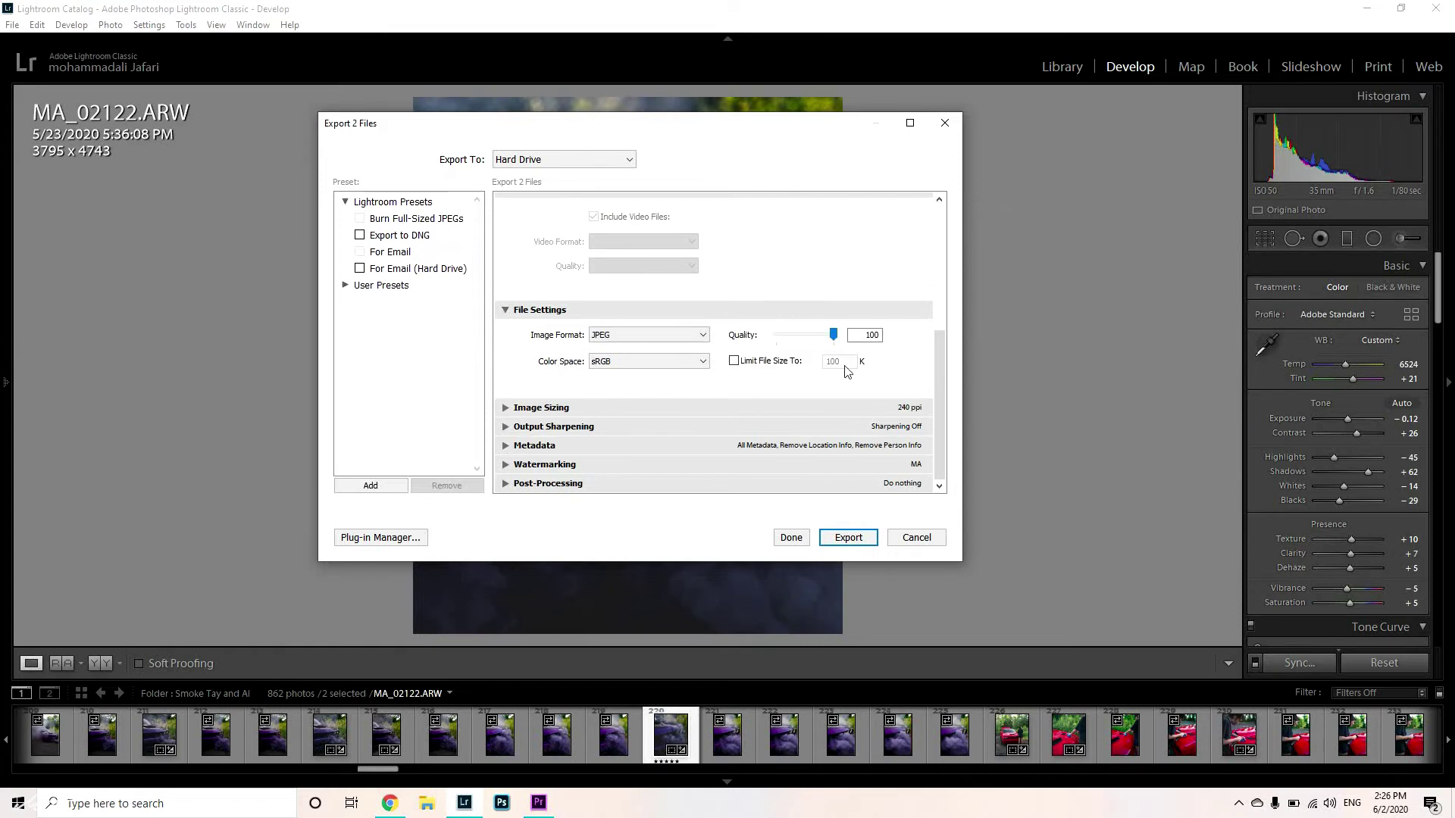
left_click(656, 364)
left_click(640, 335)
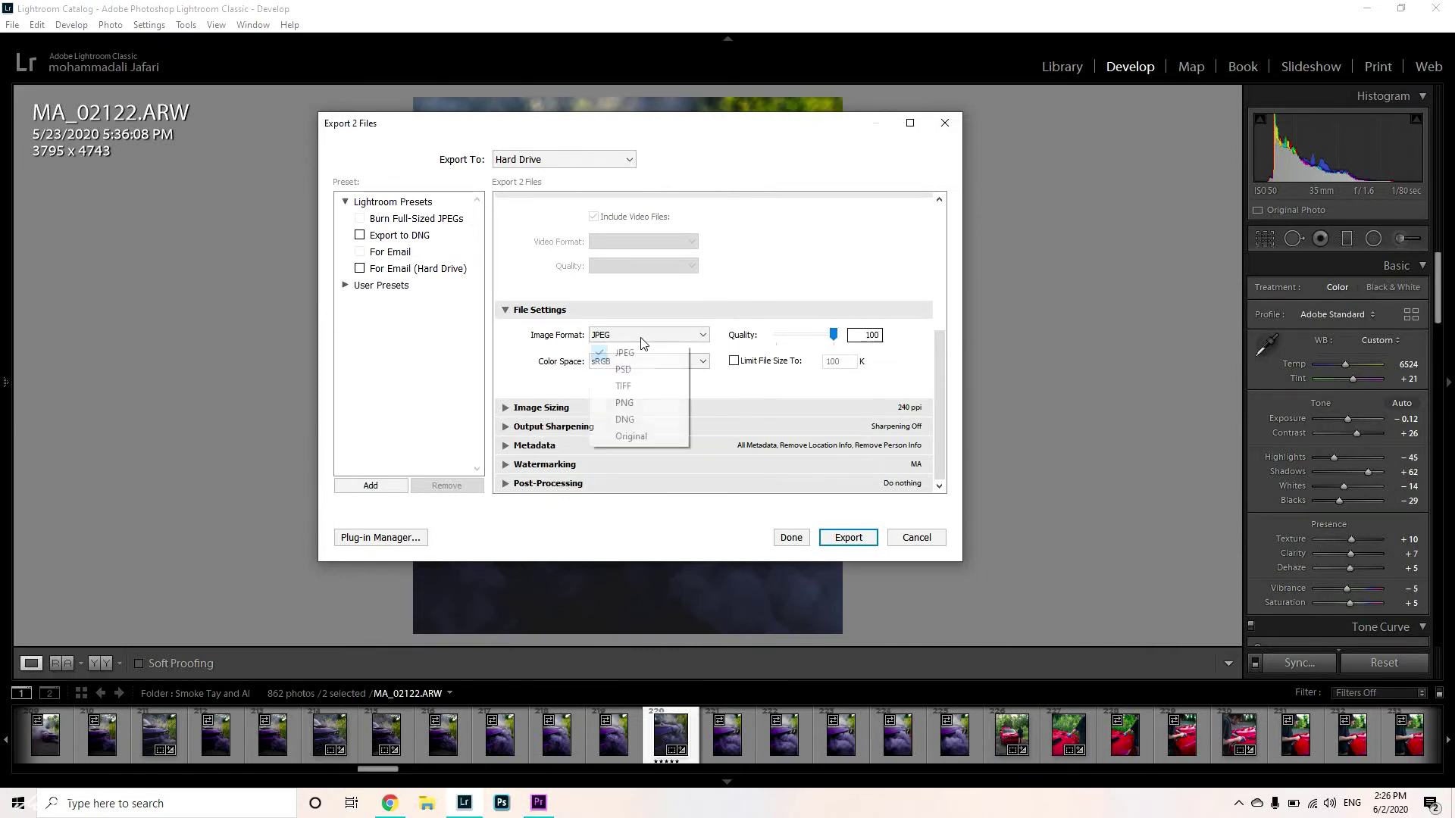
left_click(629, 355)
left_click(633, 336)
left_click(633, 352)
Review the available color spaces and choose sRGB for the exported files.
left_click(636, 362)
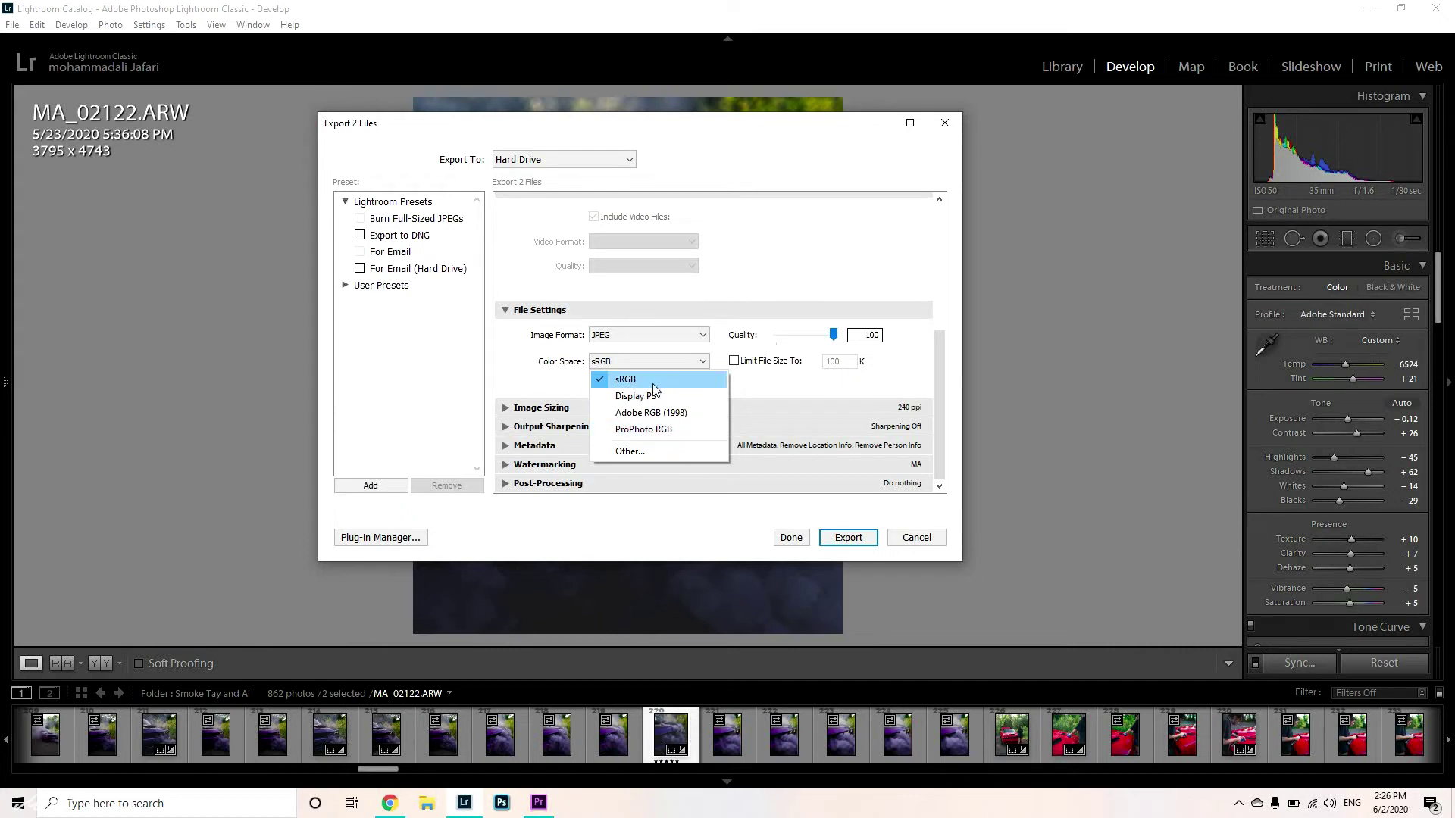
left_click(650, 359)
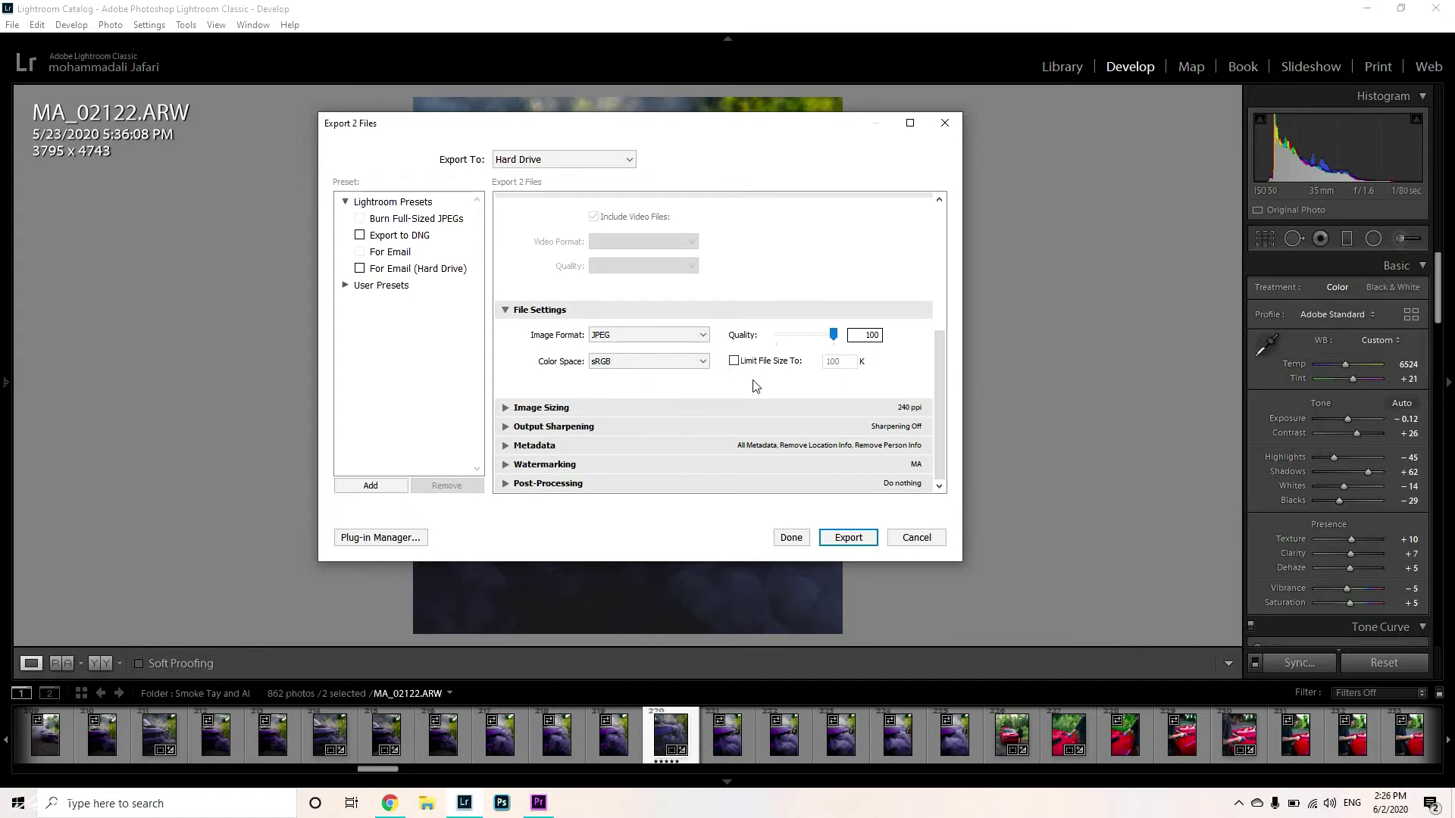
left_click(639, 363)
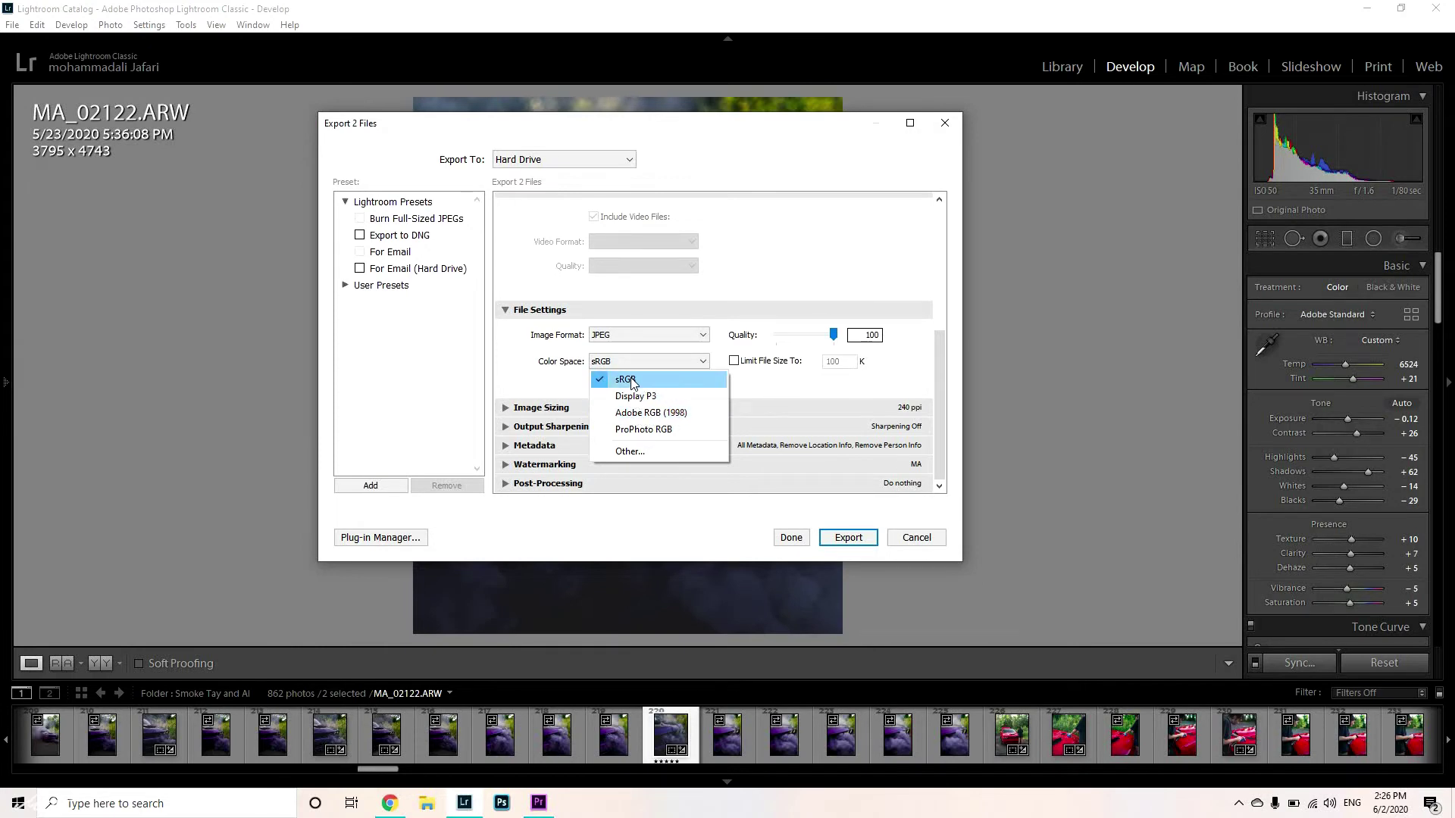
left_click(636, 380)
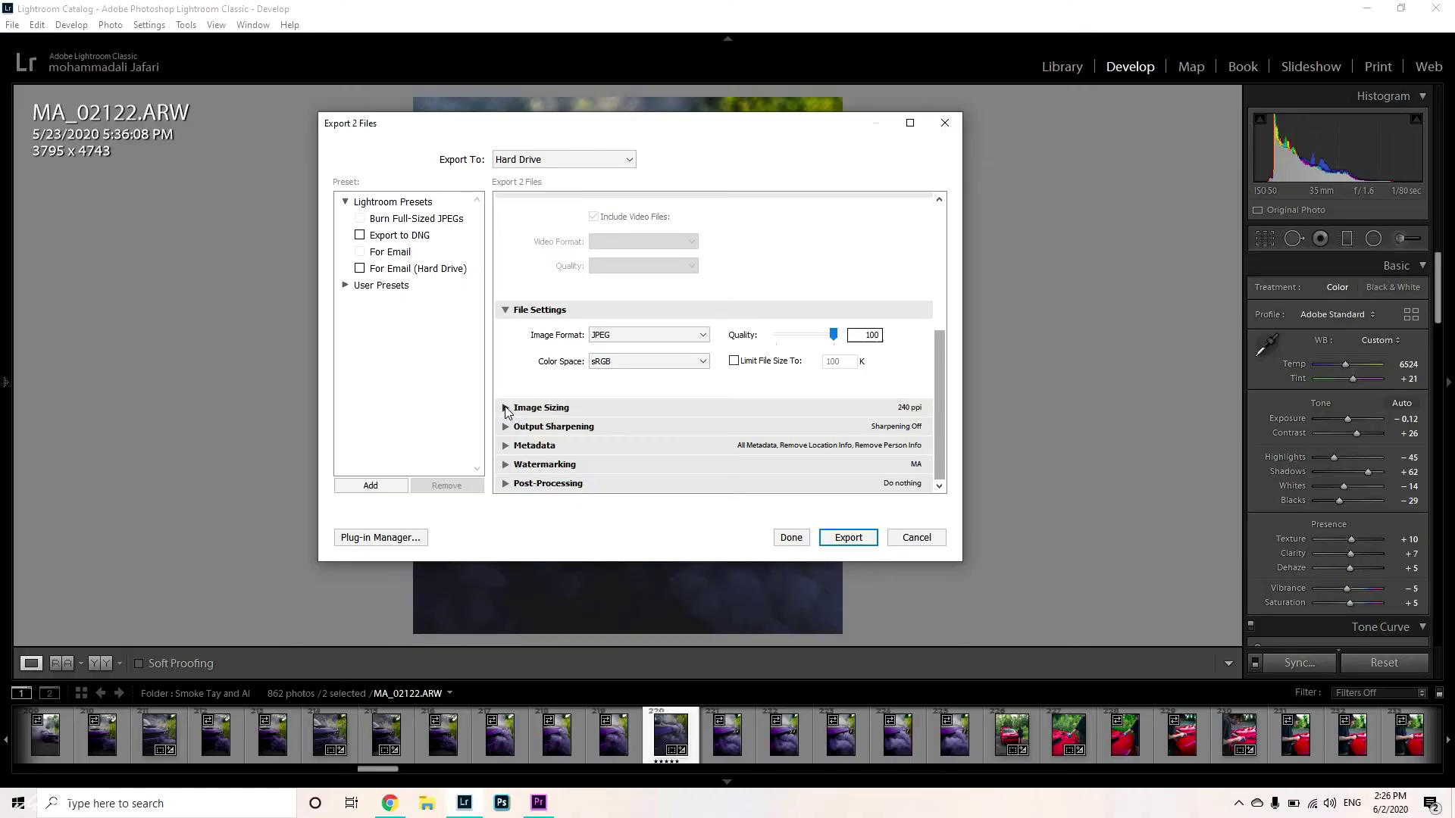
Expand the image sizing, output sharpening and metadata sections and review their export options.
left_click(566, 391)
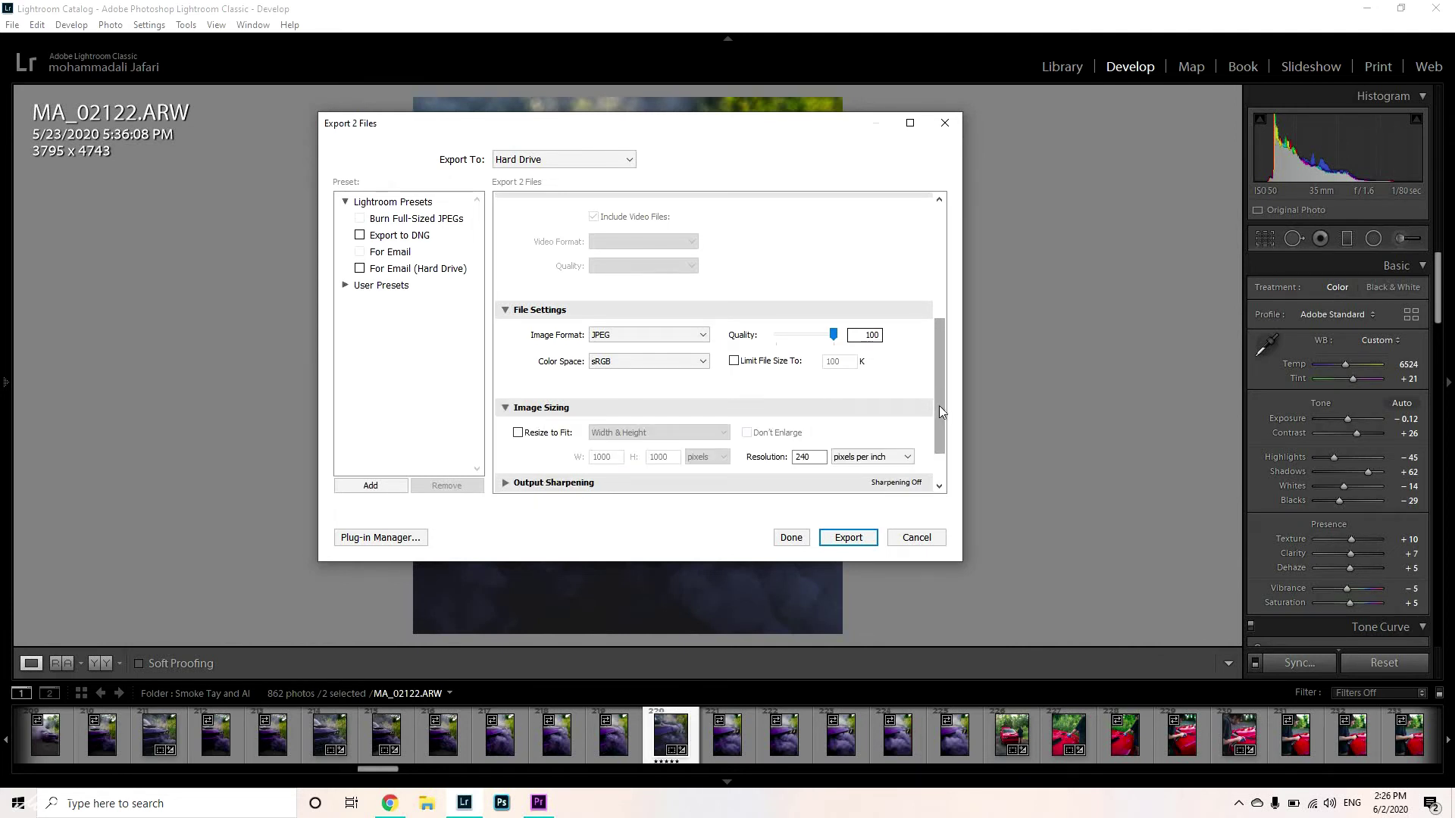
scroll(939, 406, "down", 2)
left_click(575, 426)
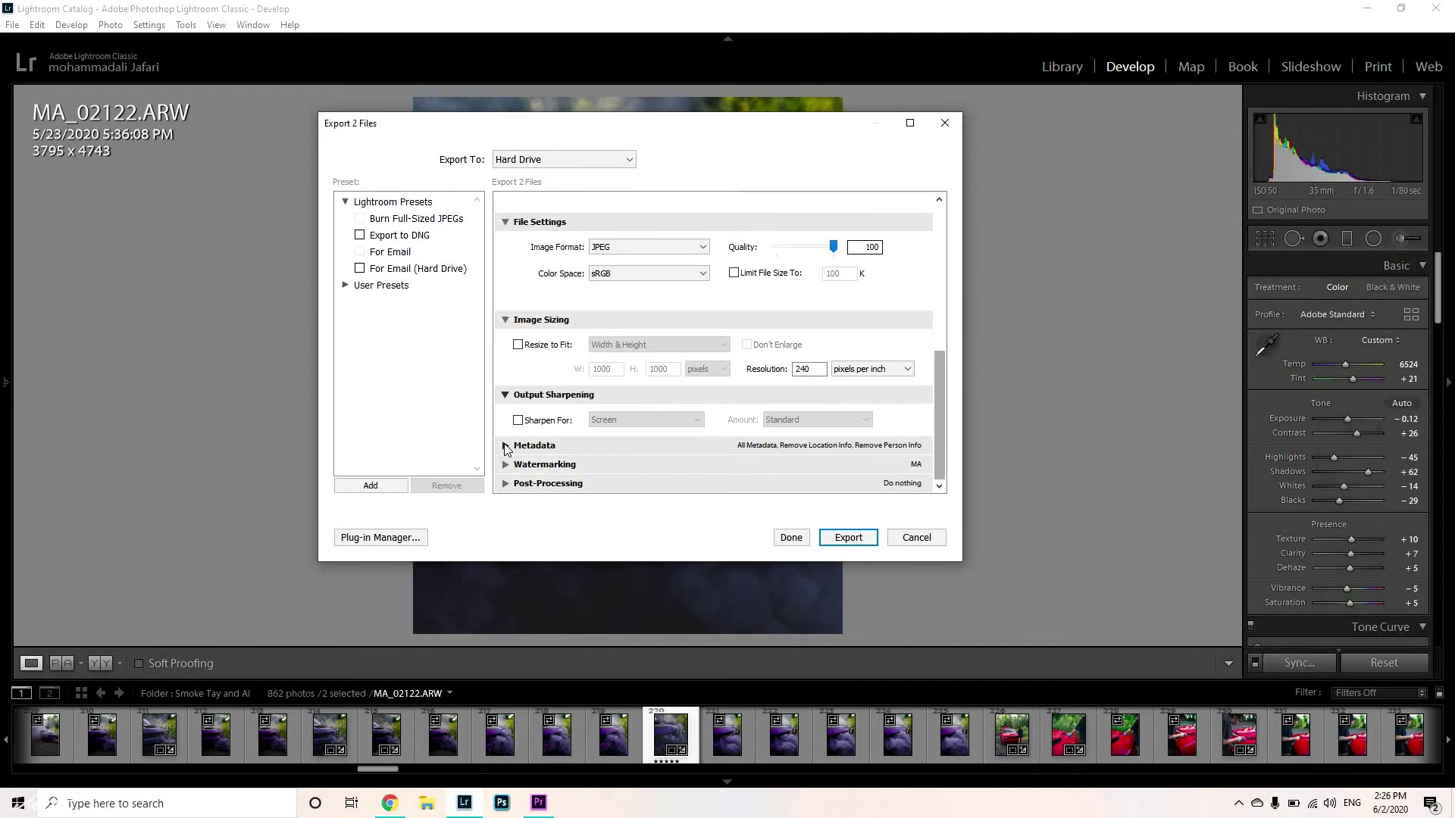
left_click(505, 447)
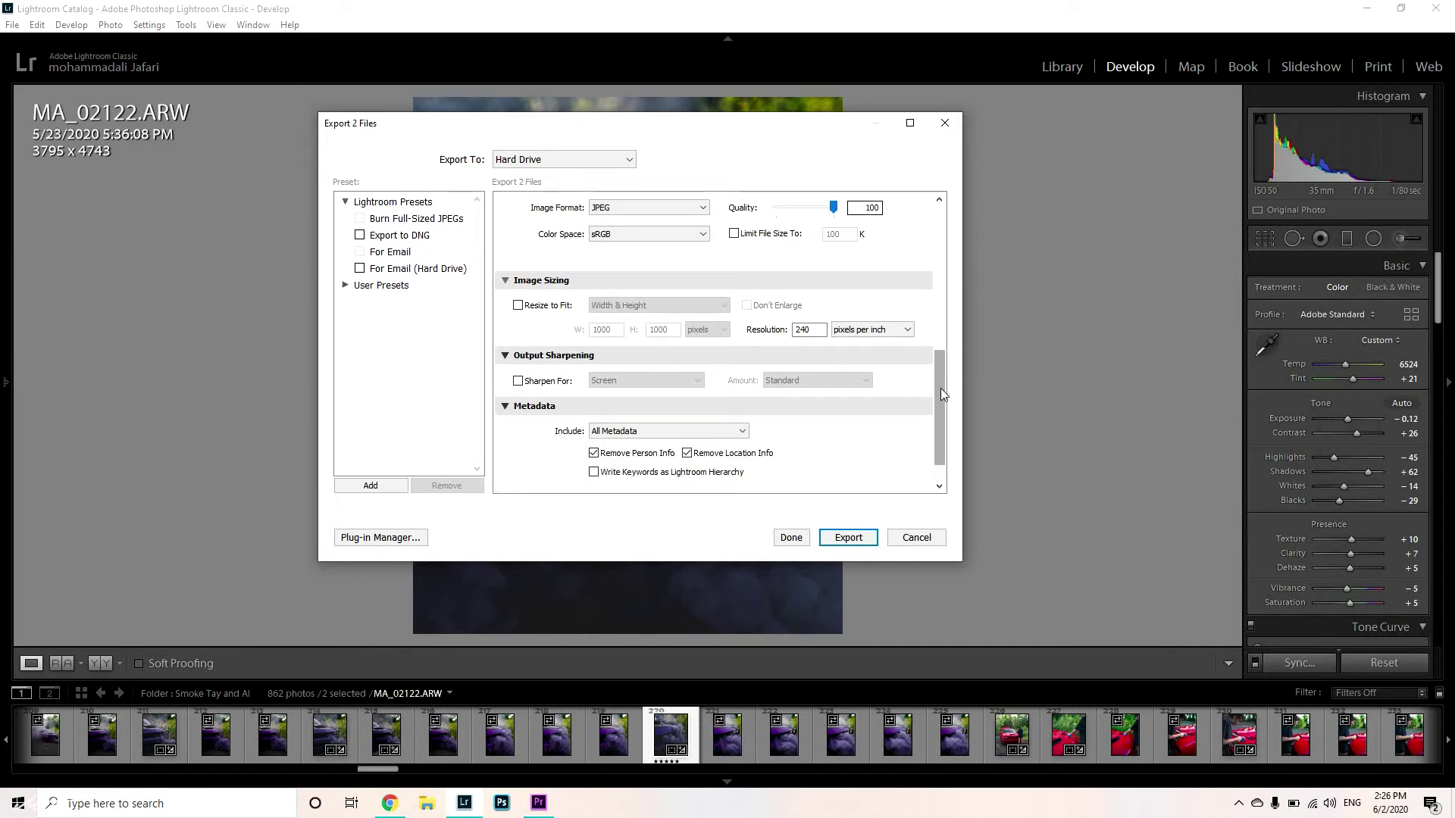
scroll(940, 388, "down", 1)
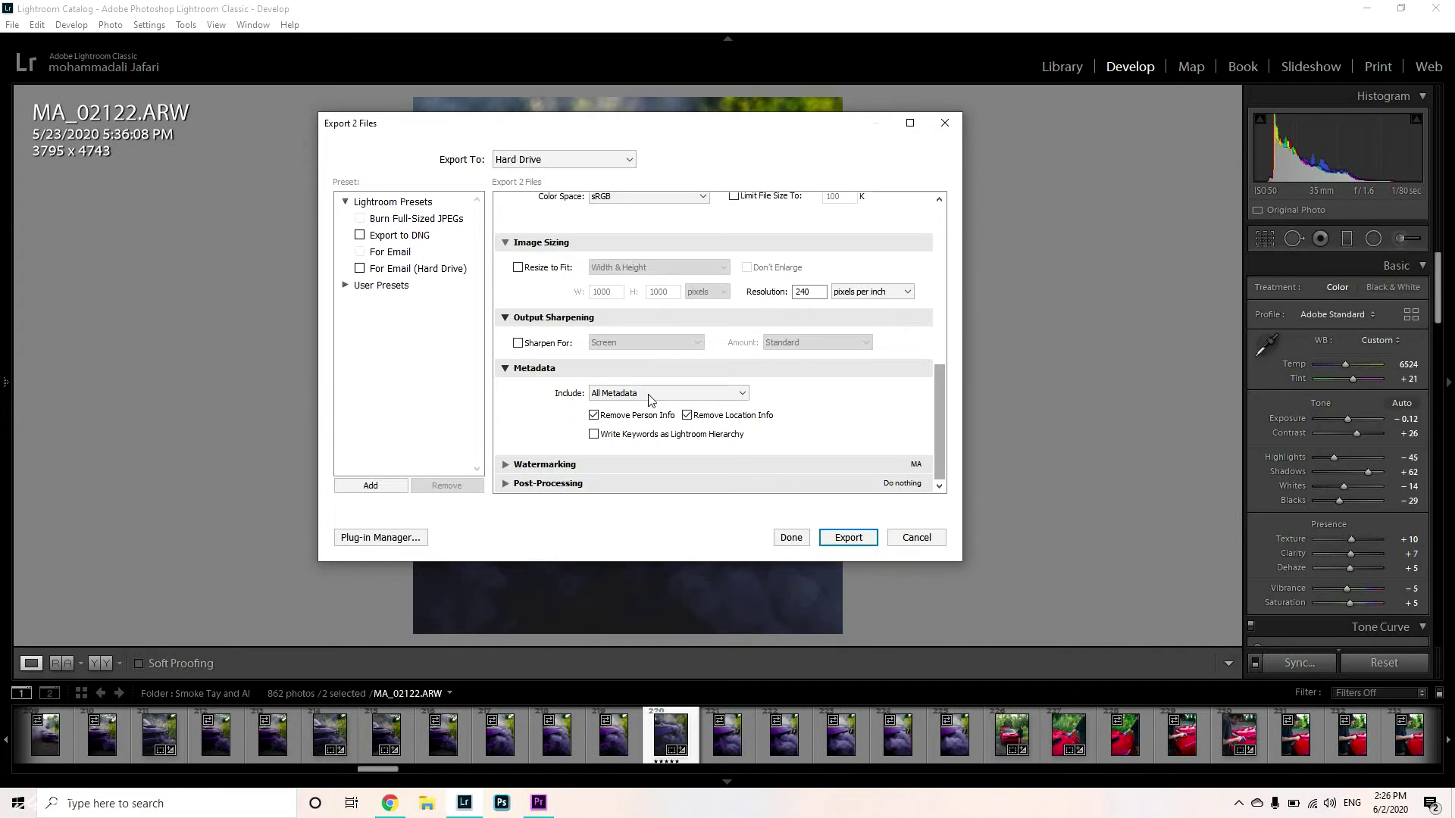
Expand the watermarking settings and open the Watermark Editor for the MA watermark.
left_click(507, 465)
scroll(936, 424, "down", 1)
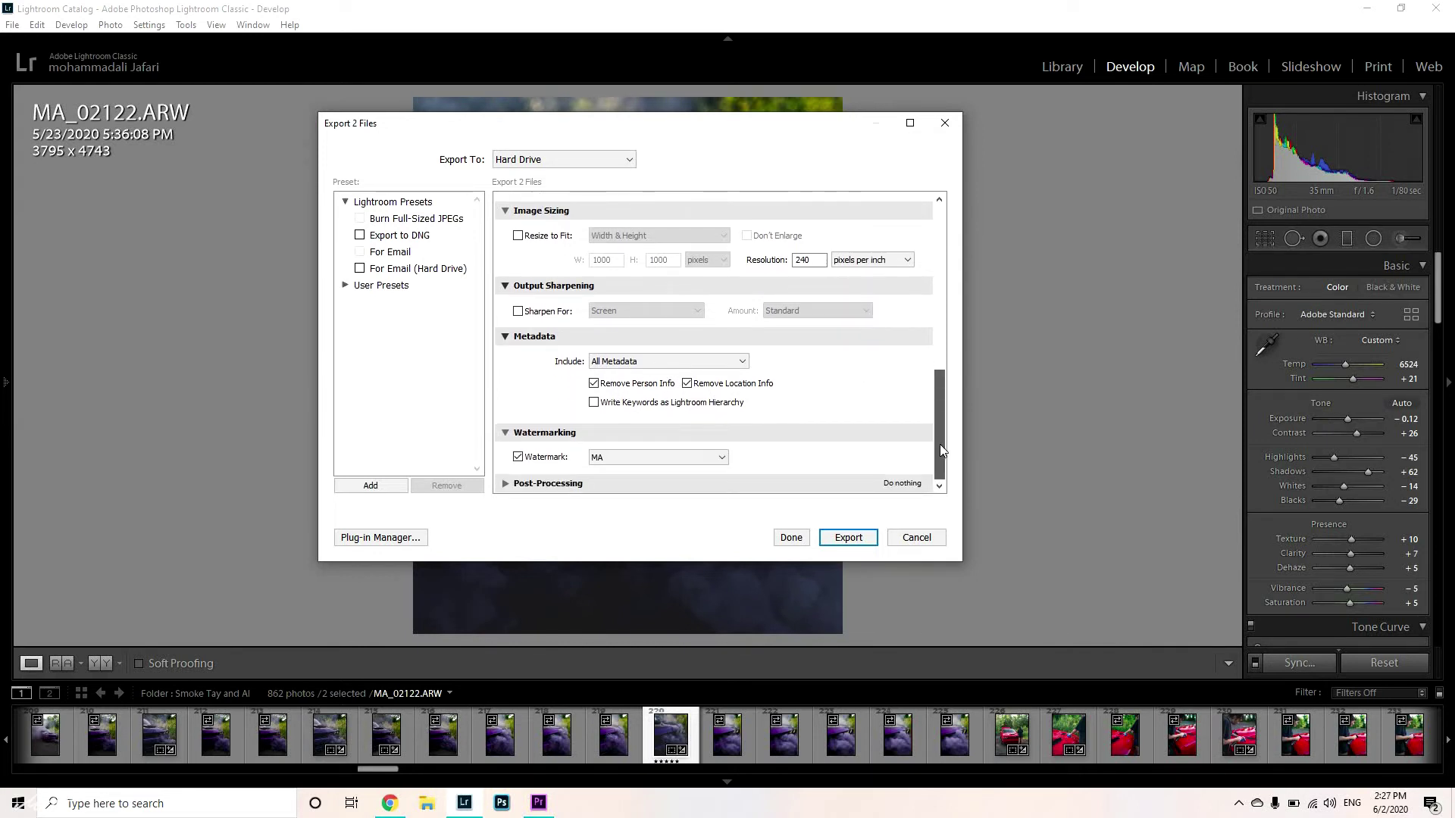
left_click(650, 458)
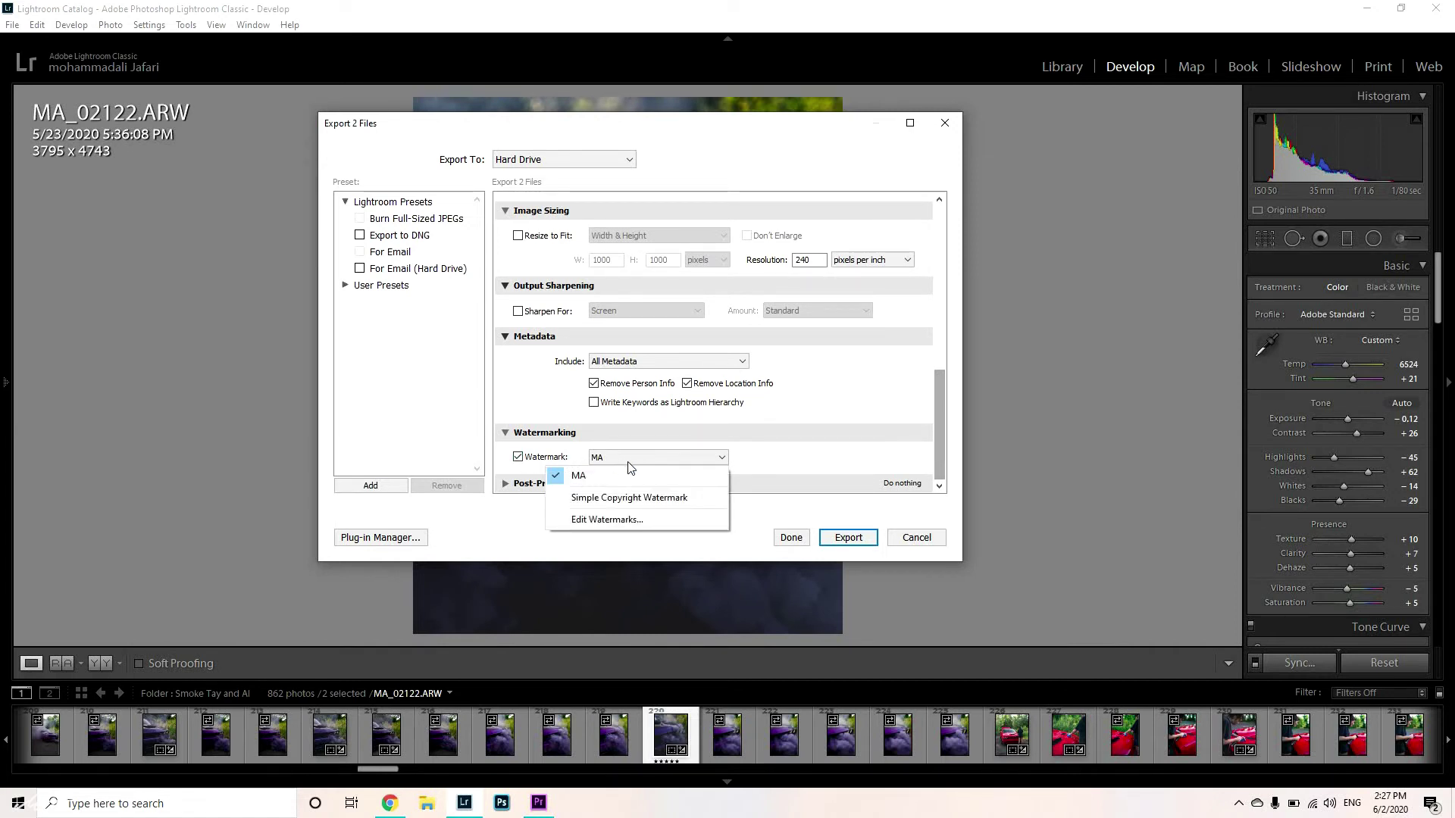
left_click(601, 519)
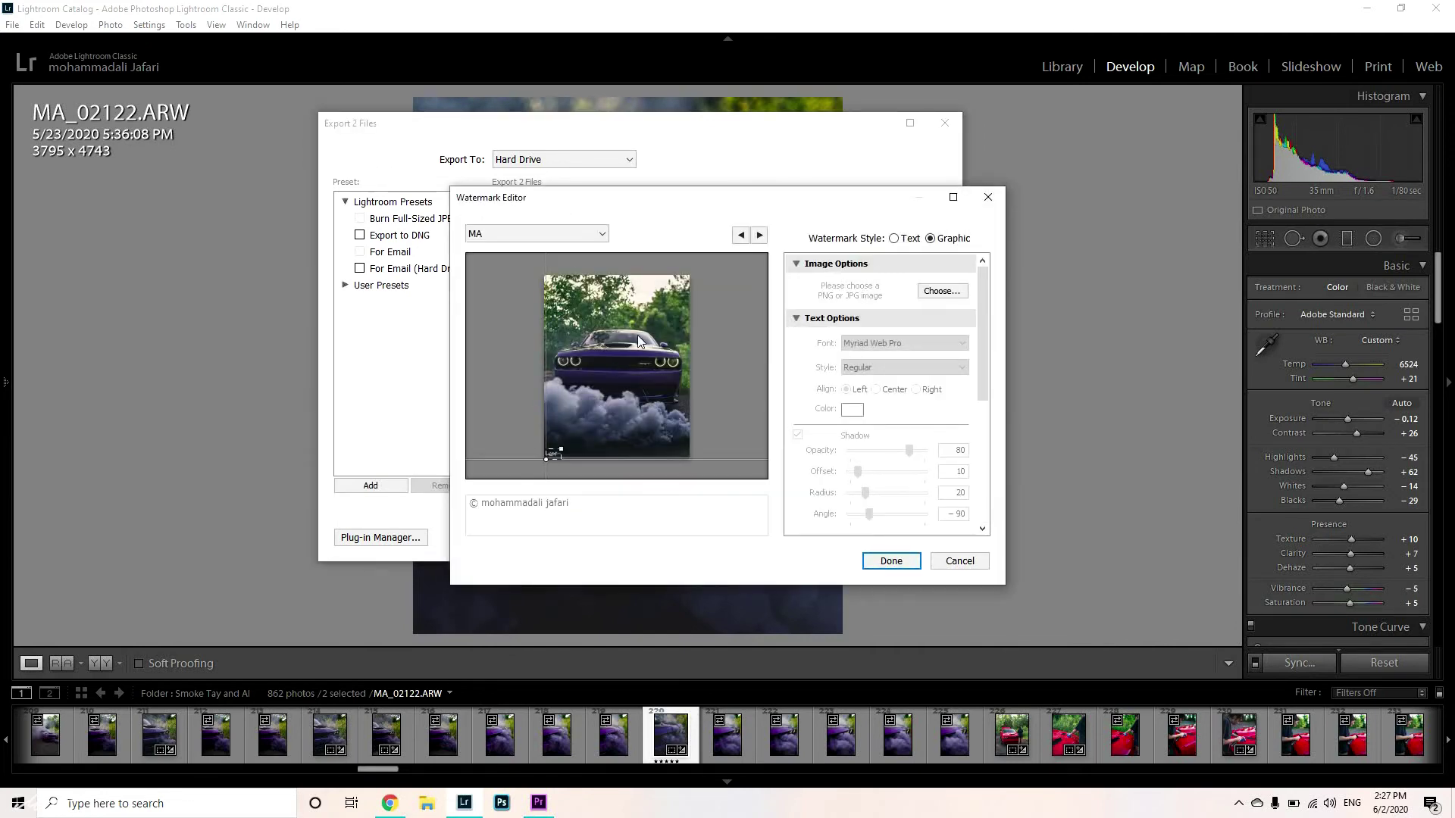
Review the preset options of the MA watermark and close the Watermark Editor.
left_click(493, 236)
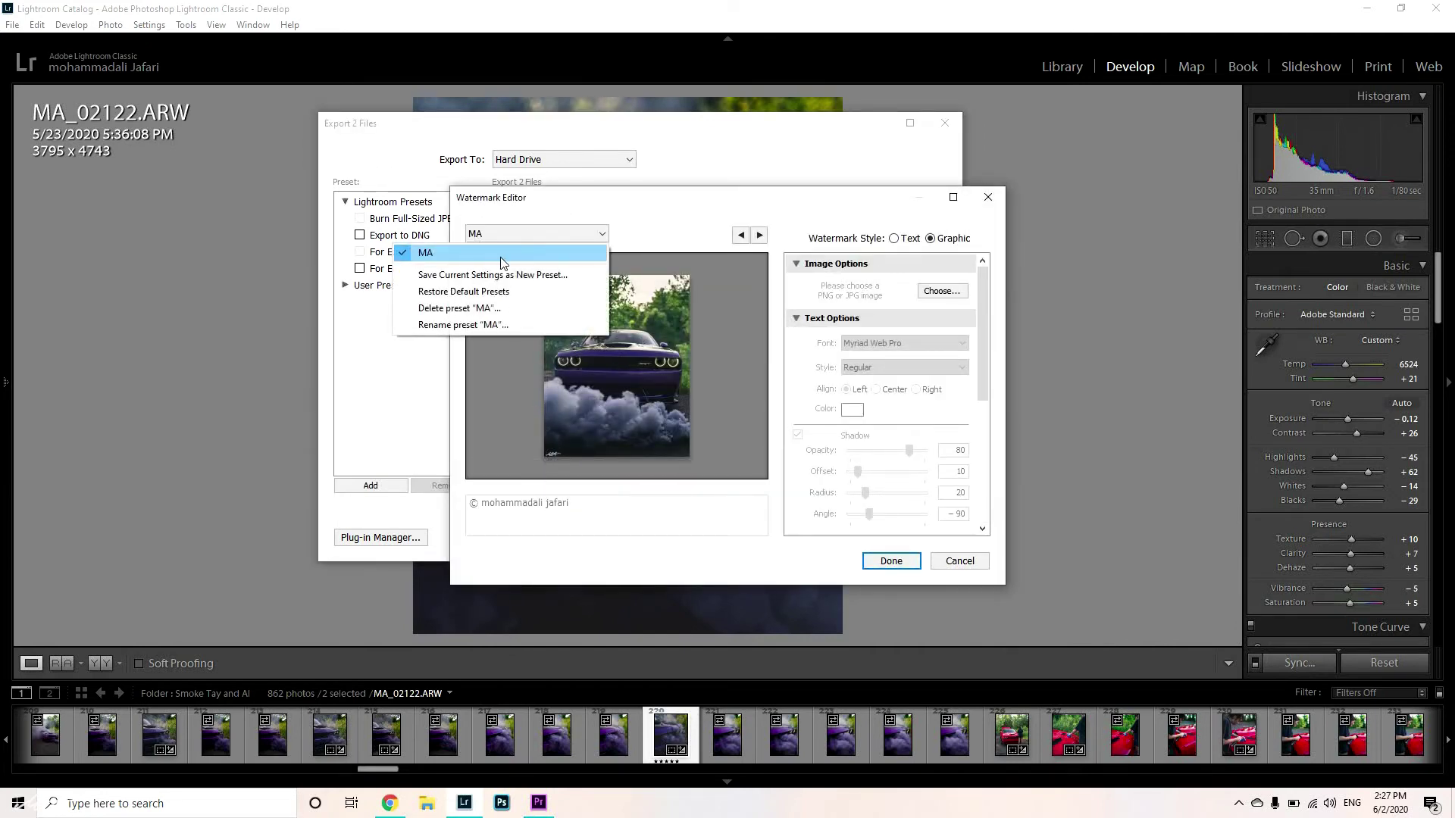
left_click(659, 231)
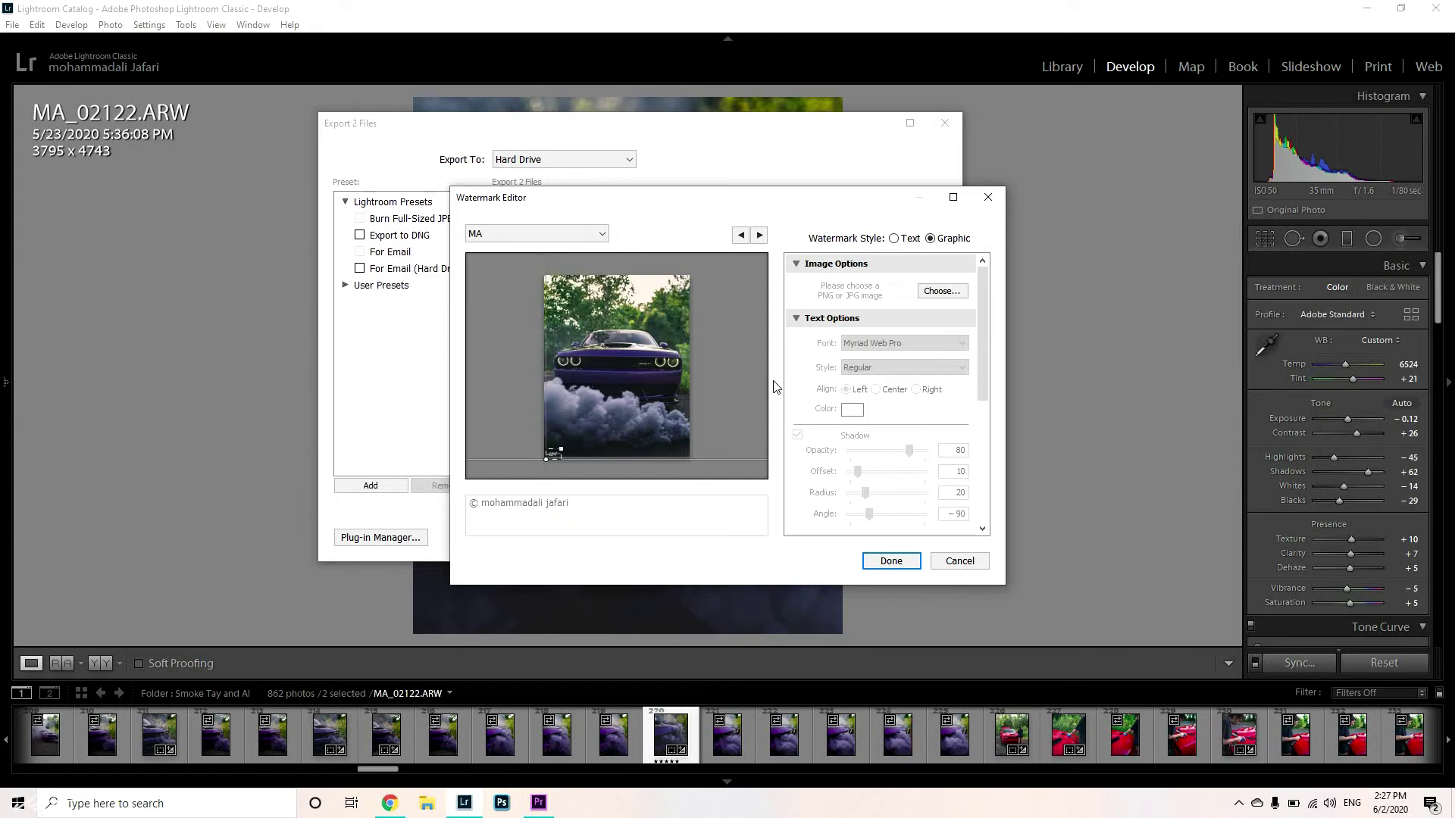
left_click(562, 241)
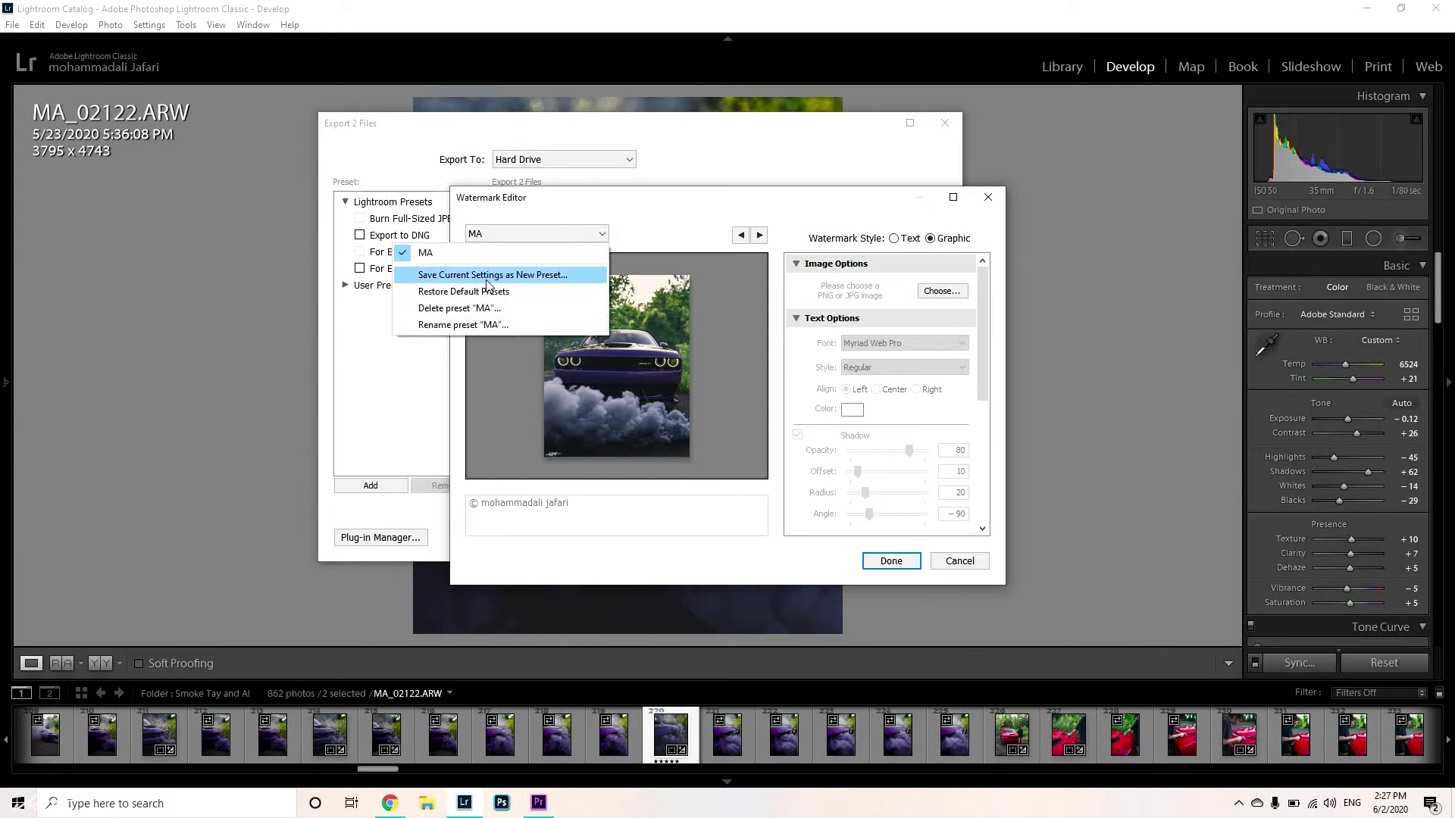
left_click(797, 490)
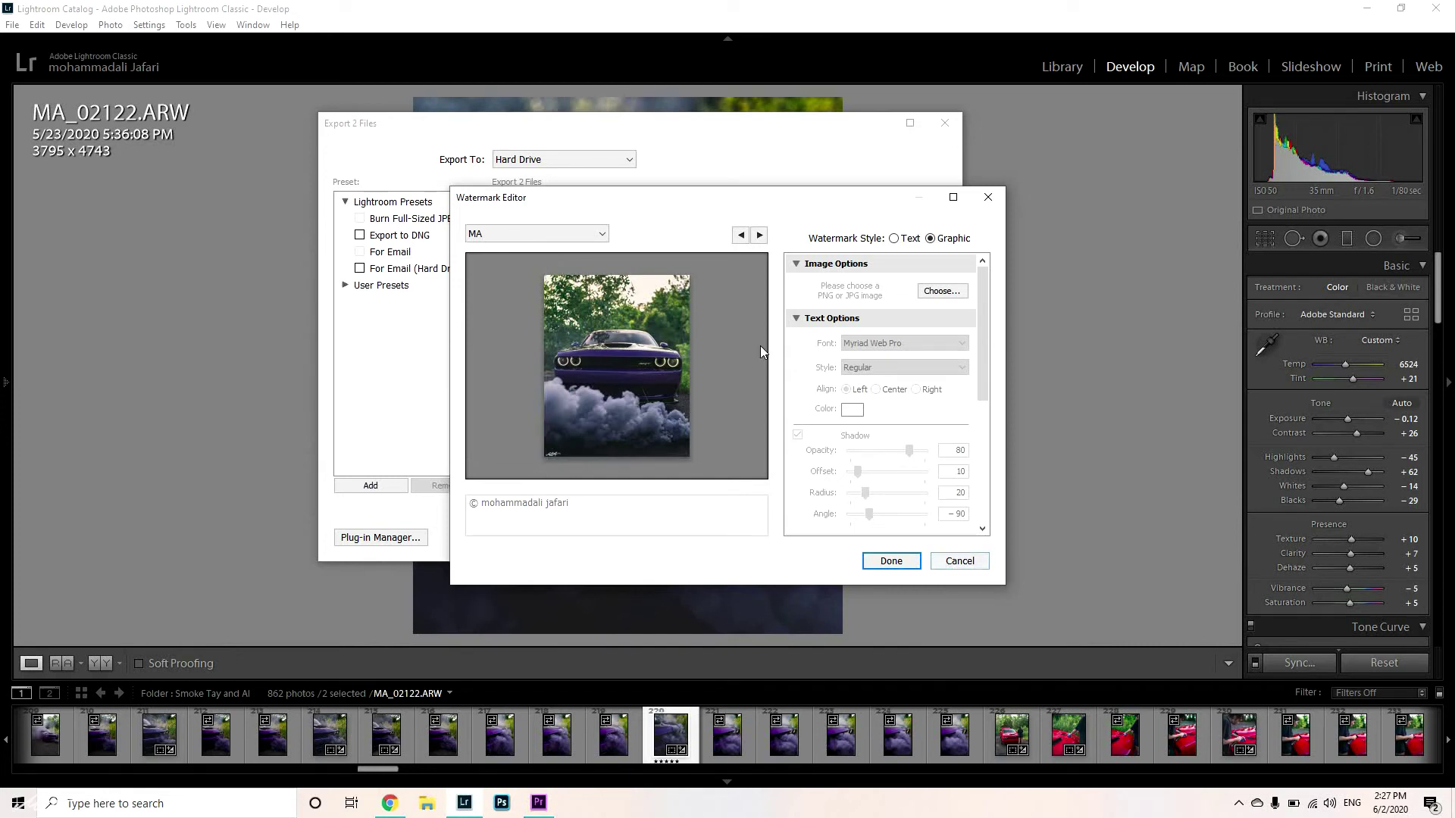
key("Return")
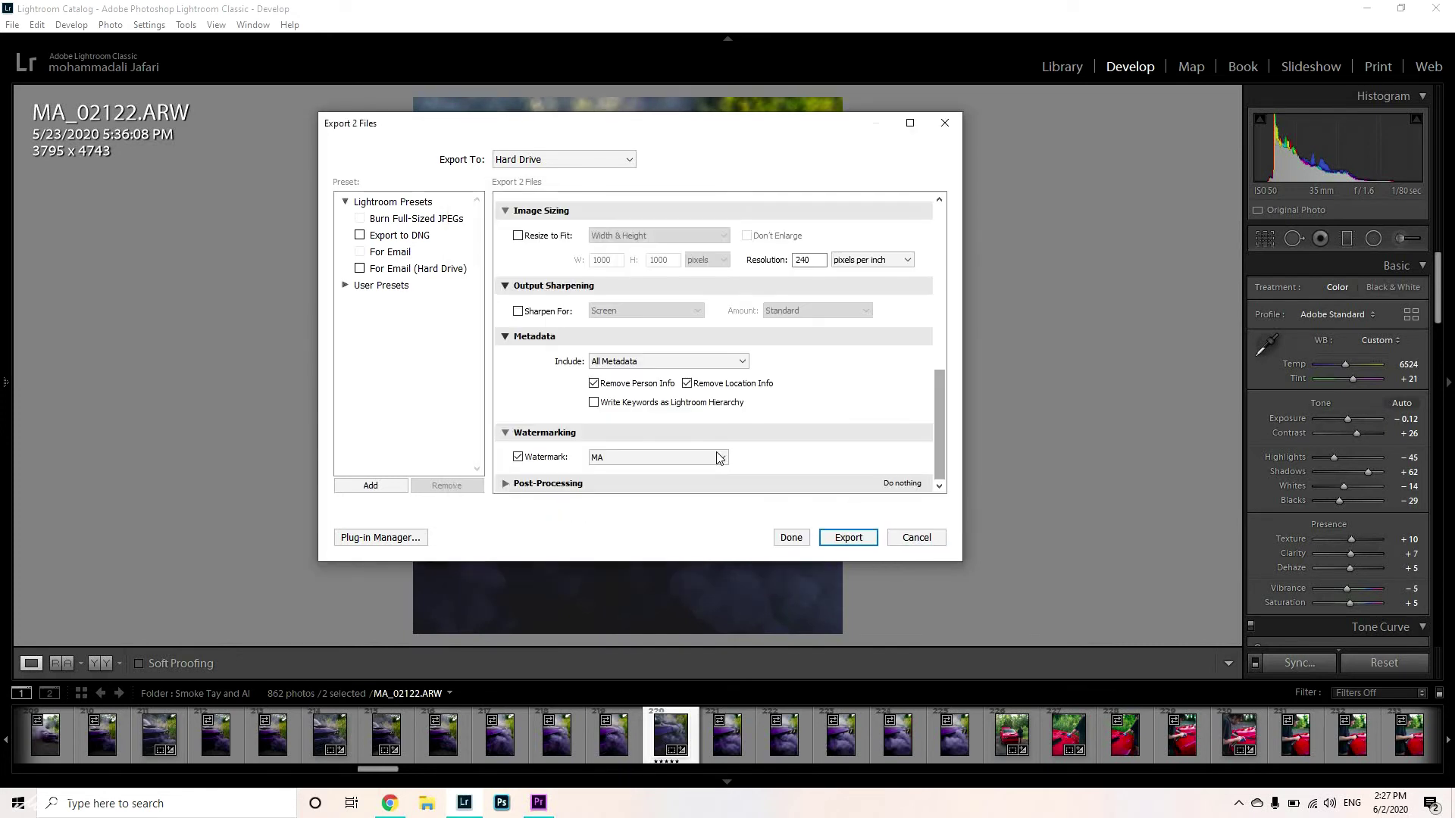
Expand the post-processing settings, review the after-export actions and export the two selected photos.
left_click(506, 483)
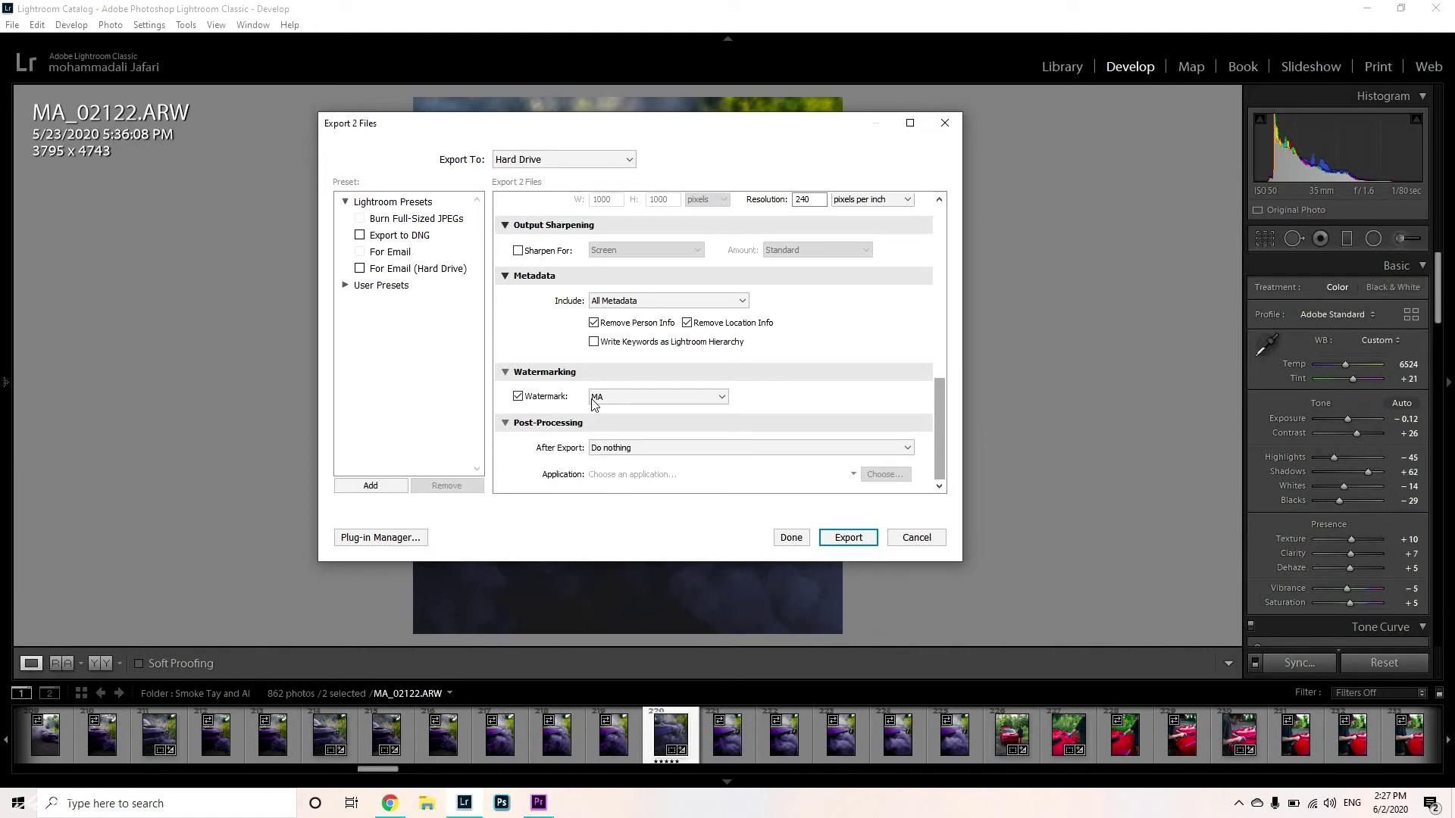
left_click(645, 450)
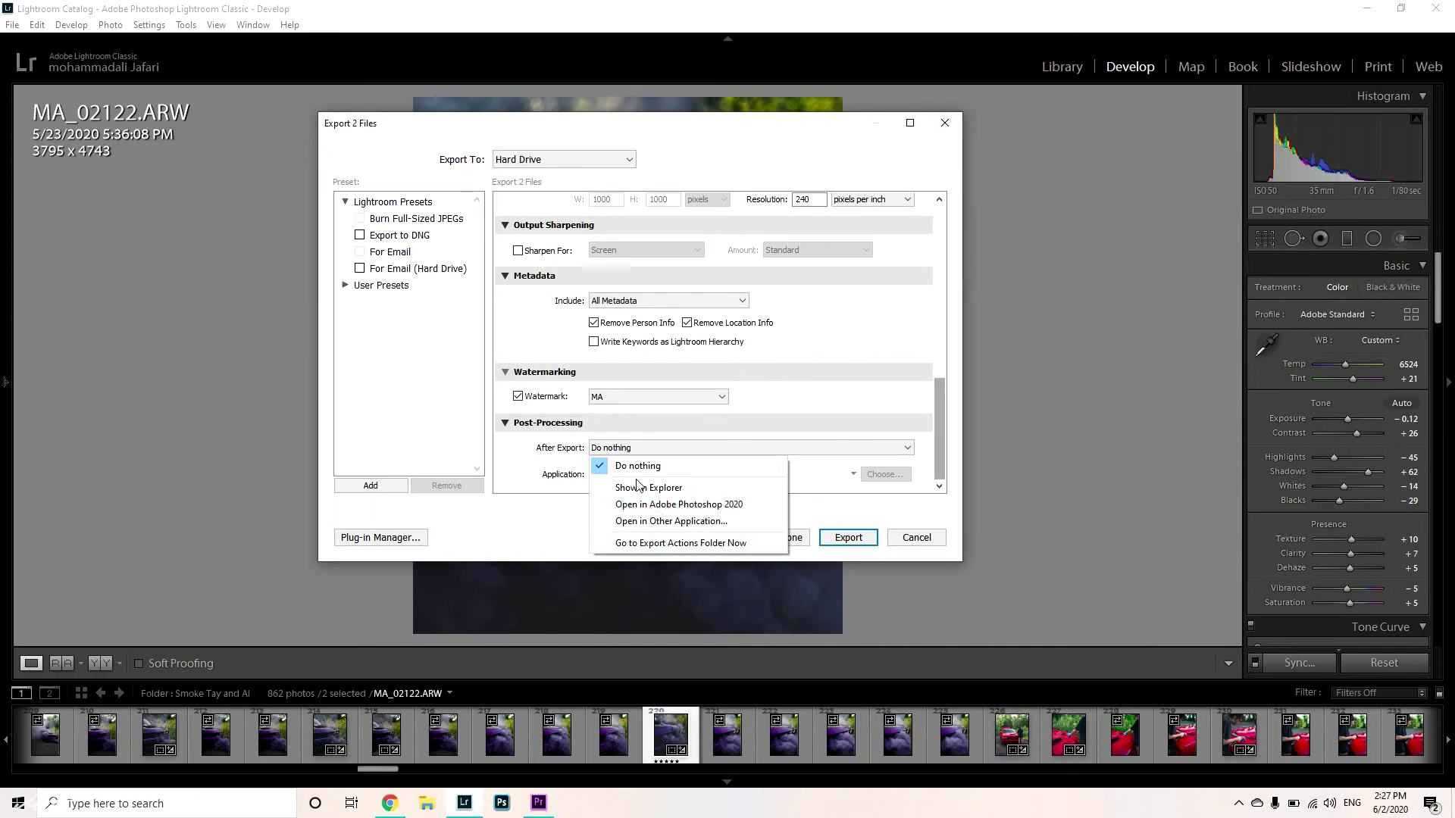
left_click(538, 471)
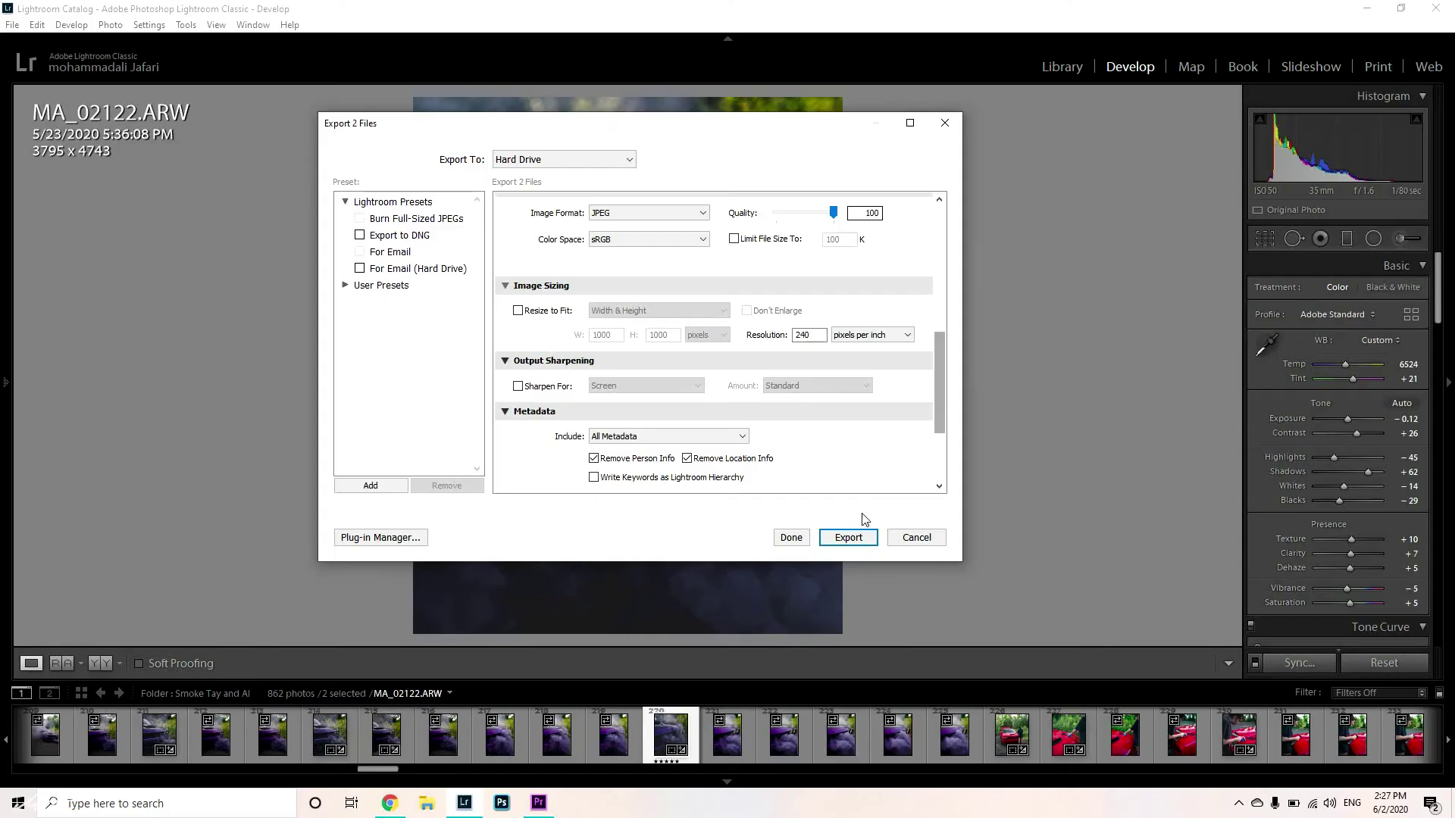
left_click(850, 535)
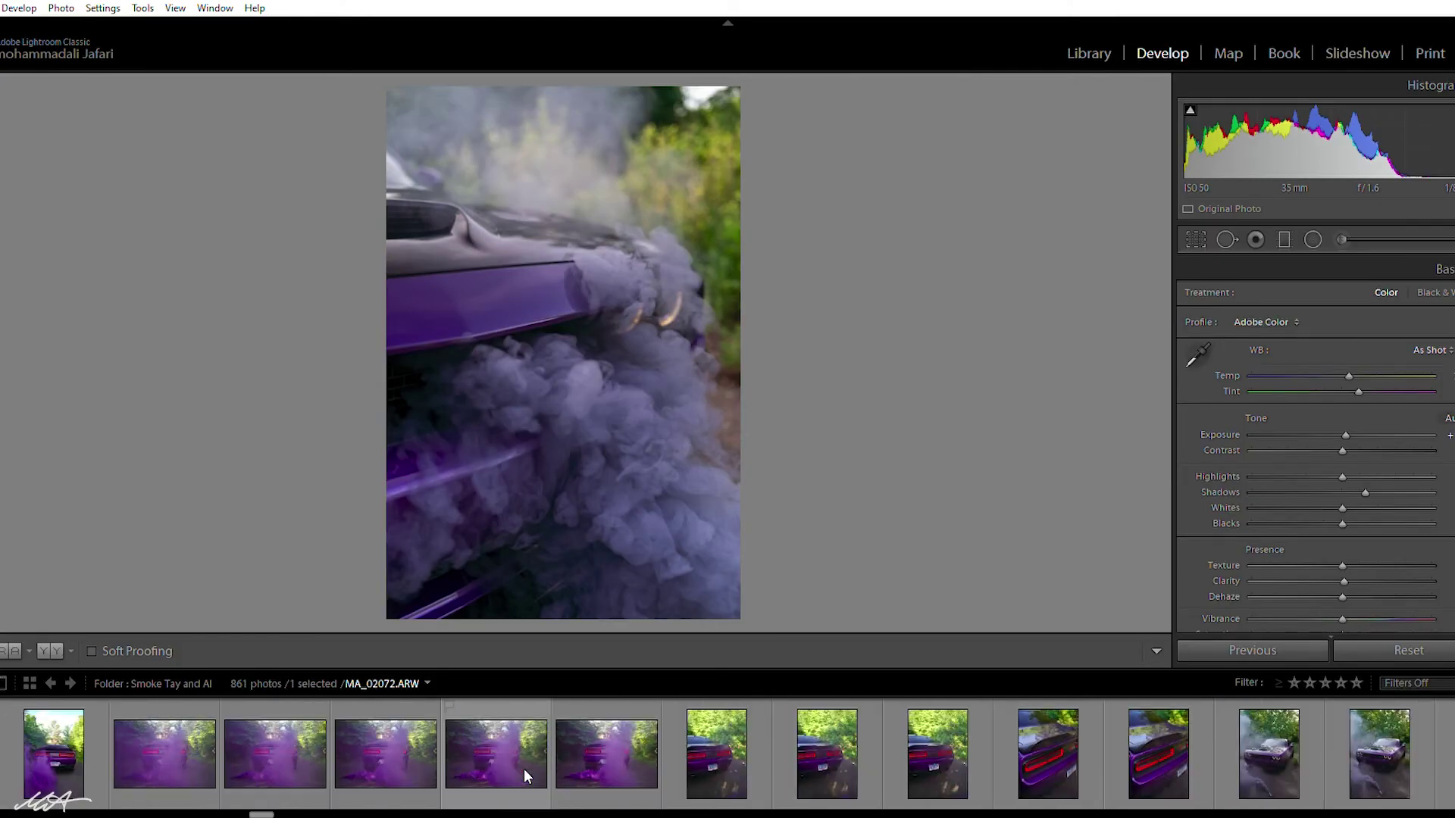
scroll(528, 765, "down", 5)
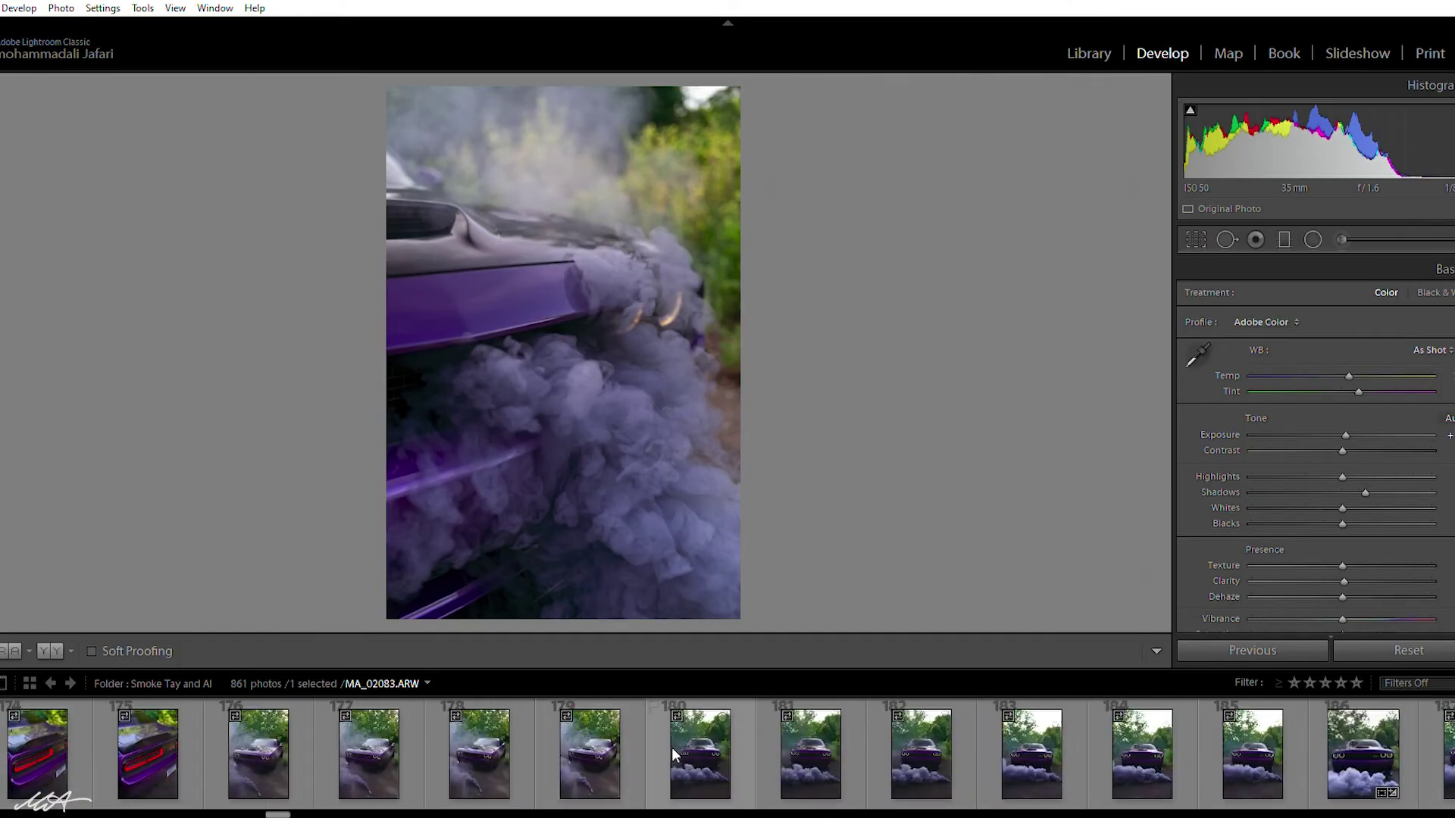
scroll(676, 748, "up", 10)
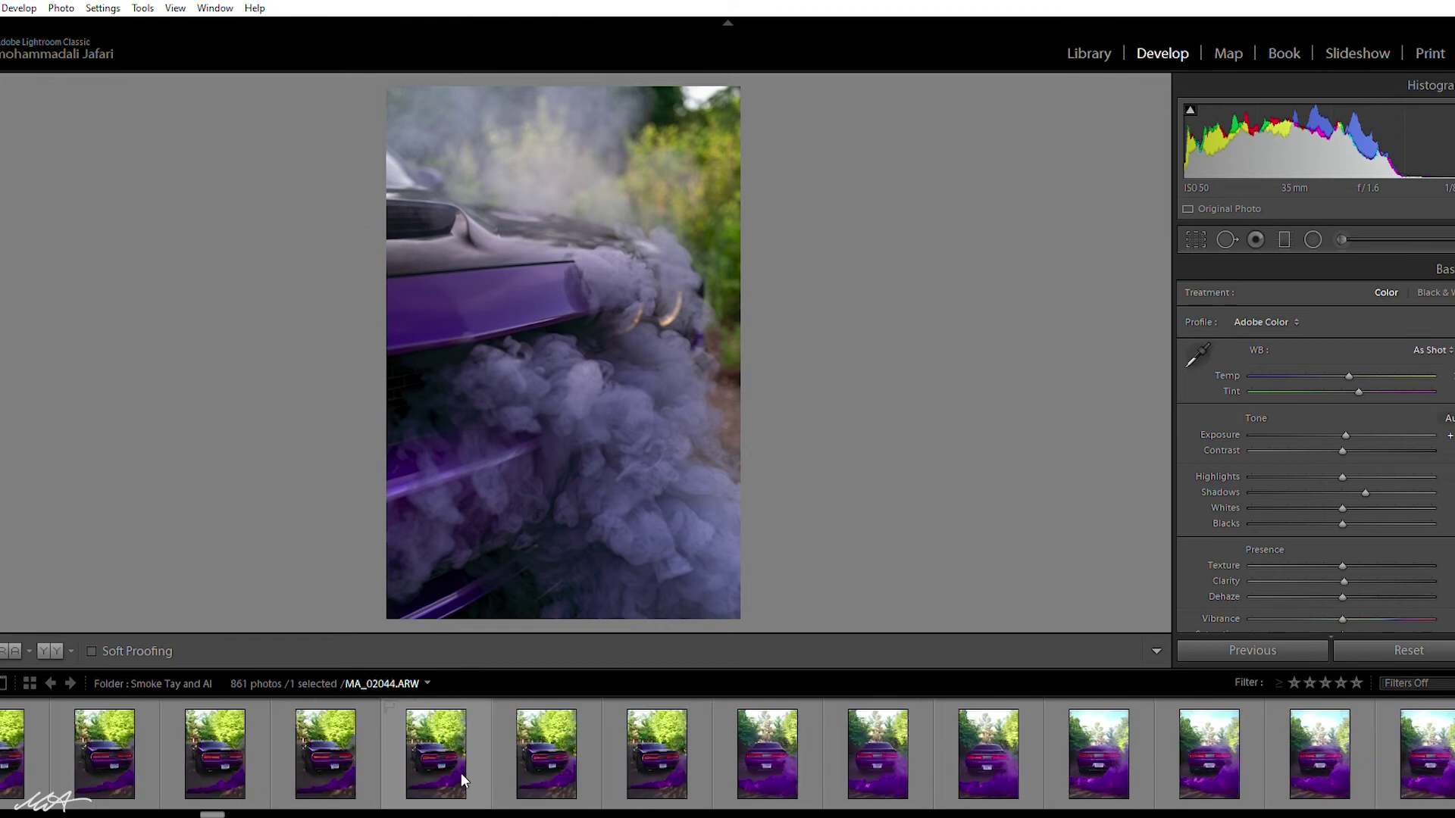
scroll(385, 767, "up", 8)
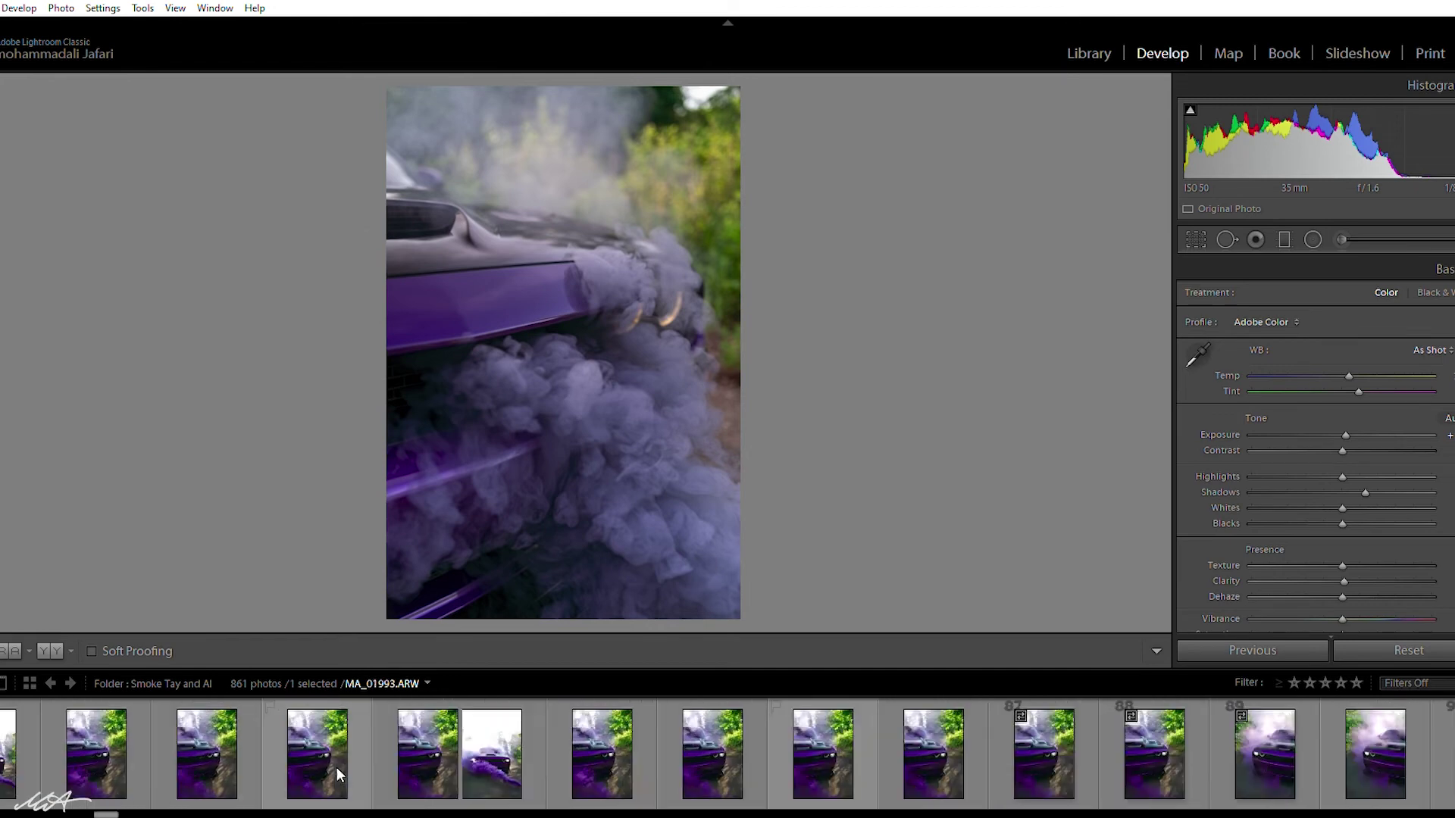
scroll(336, 770, "up", 8)
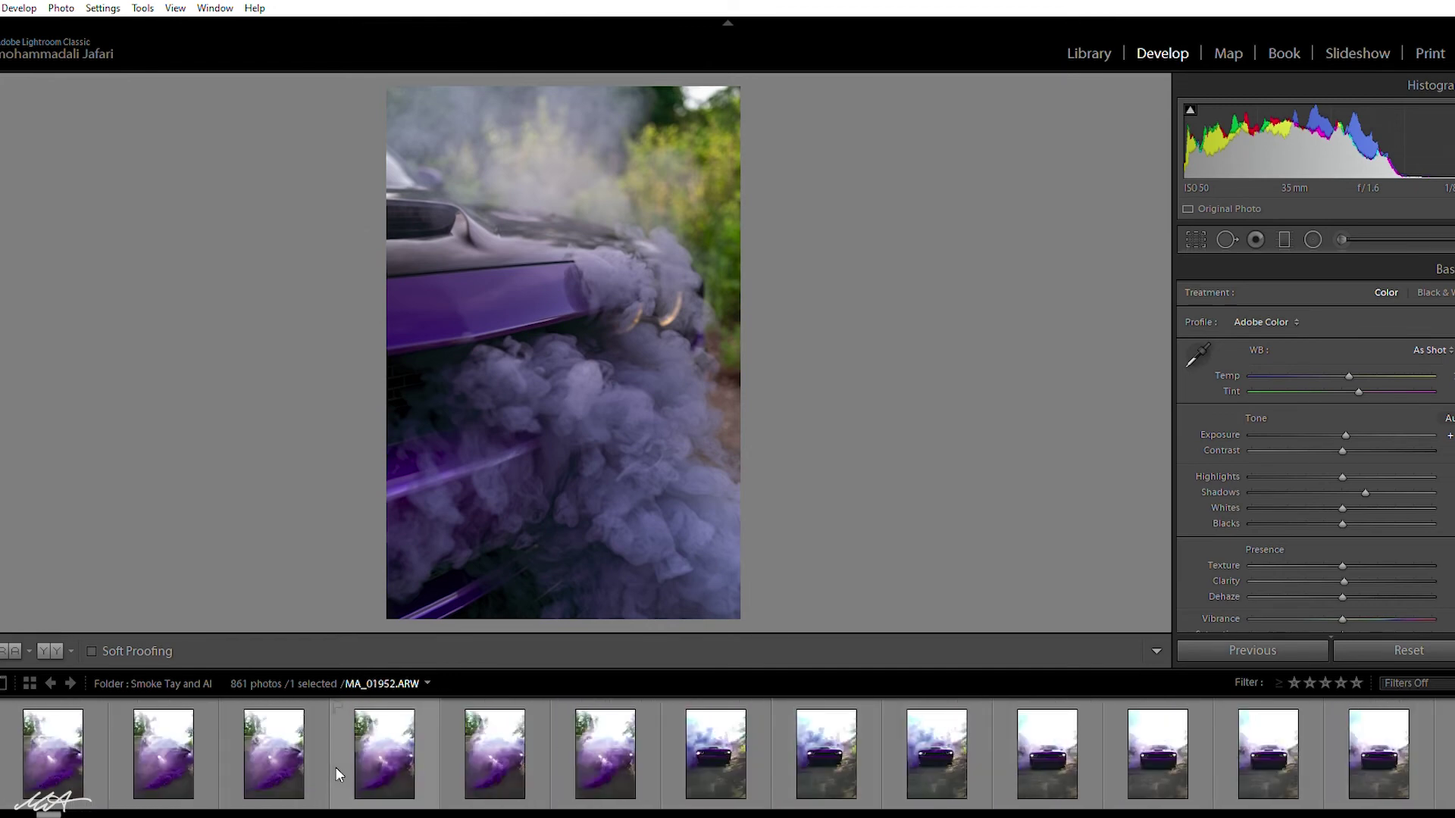
Select the edited front-view purple-smoke photo MA_01921.ARW in the filmstrip and export it with the previous export settings.
scroll(338, 767, "up", 10)
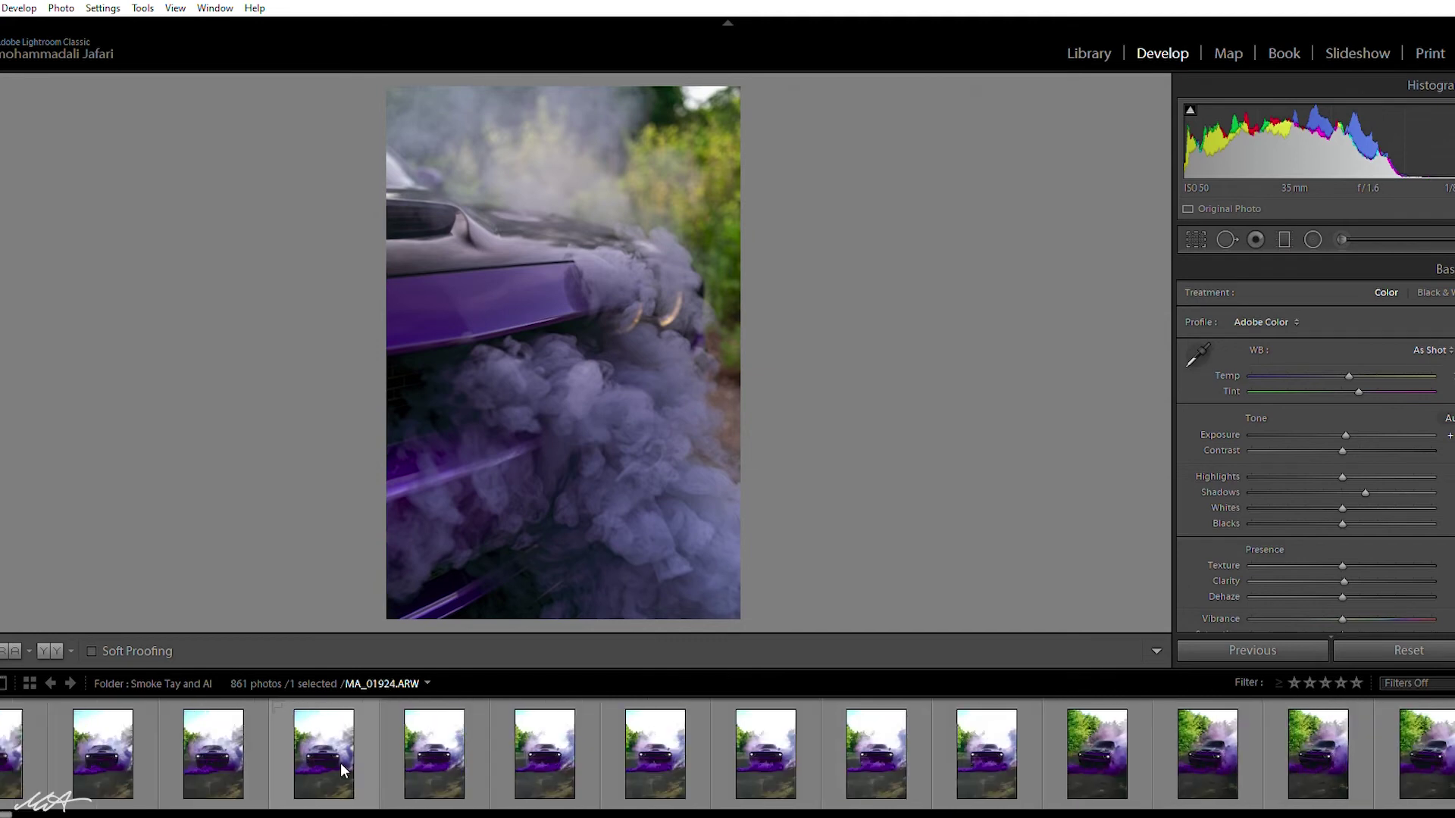
left_click(451, 753)
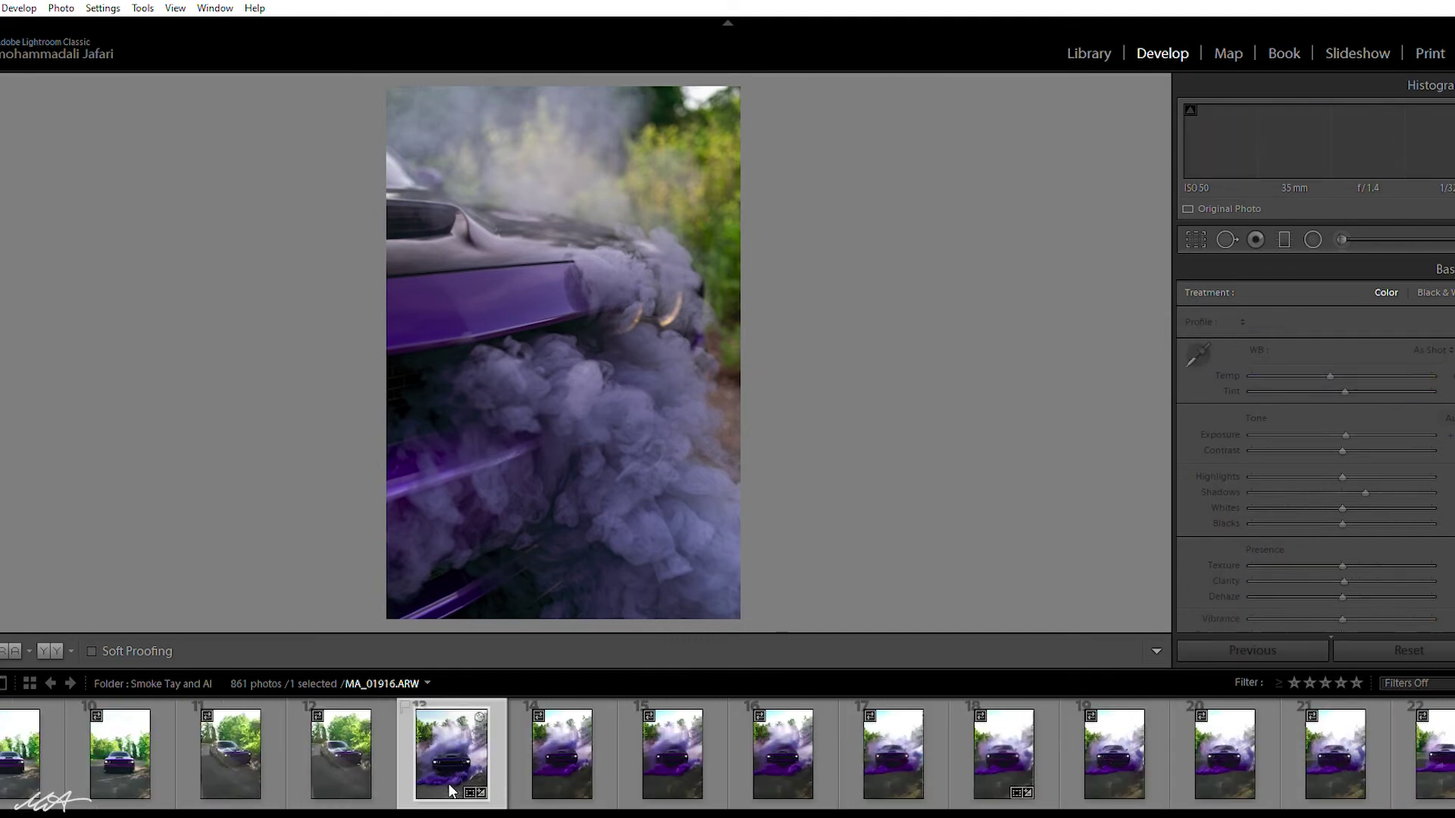
left_click(996, 750)
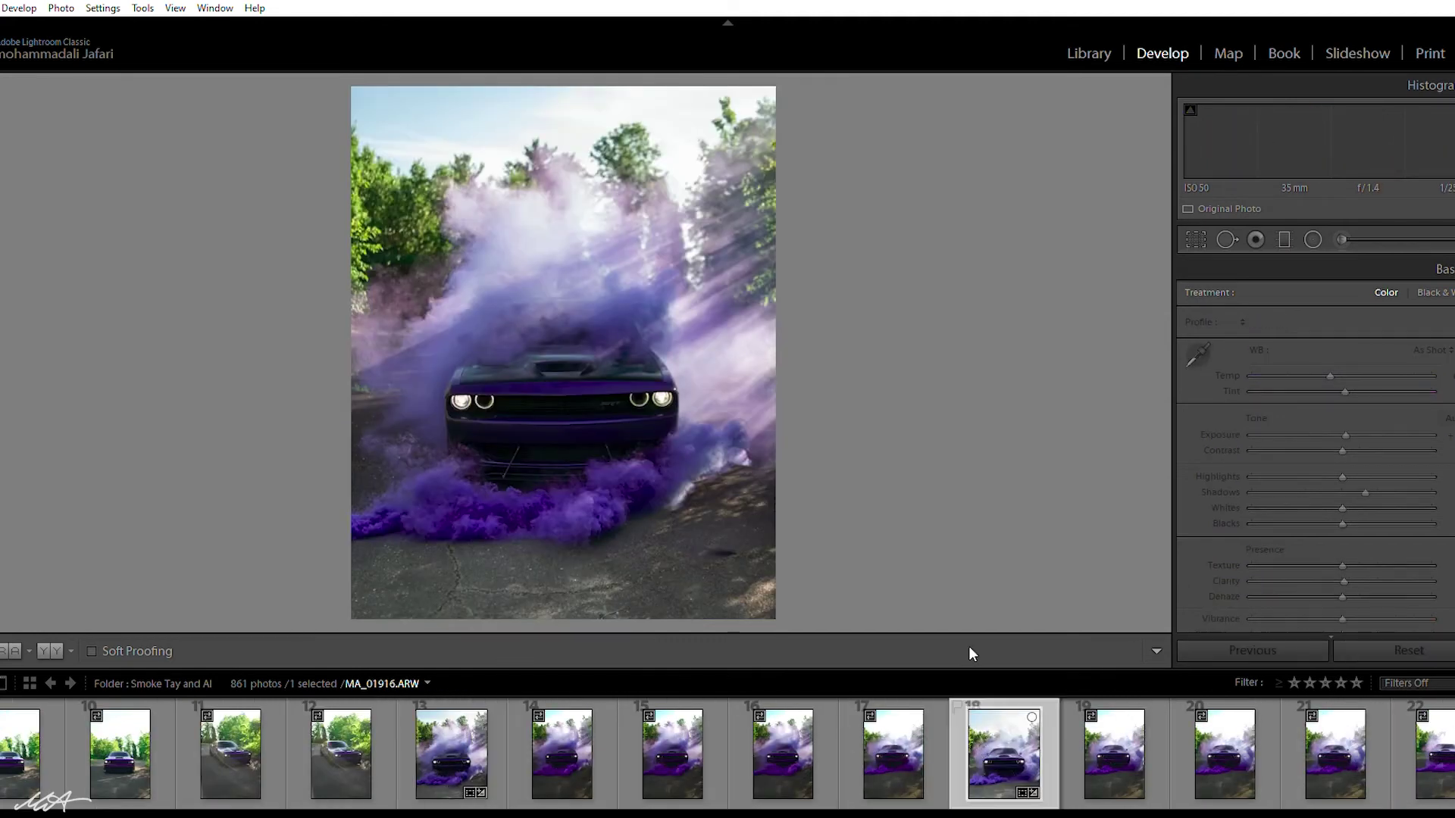
right_click(587, 425)
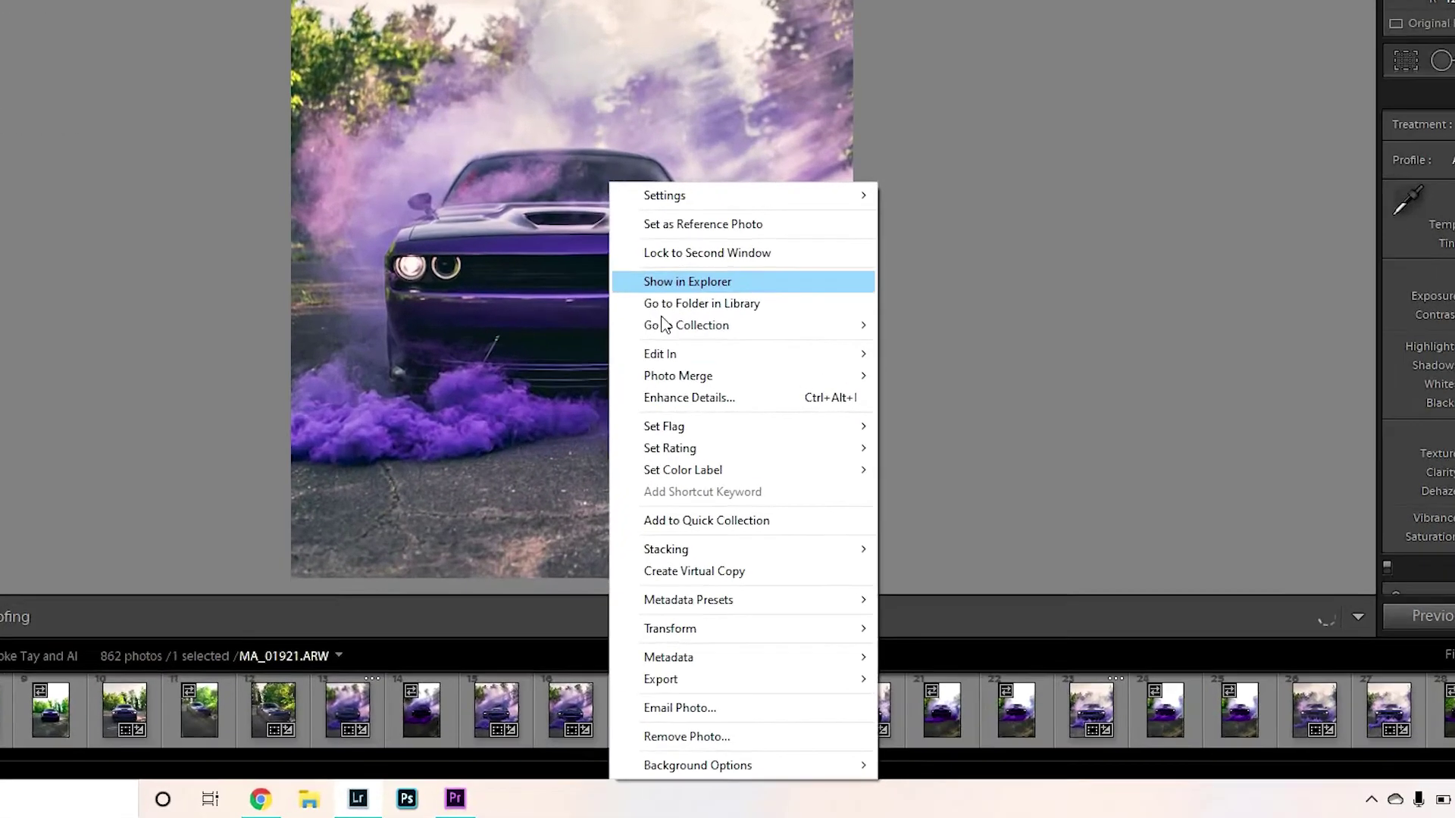
mouse_move(650, 629)
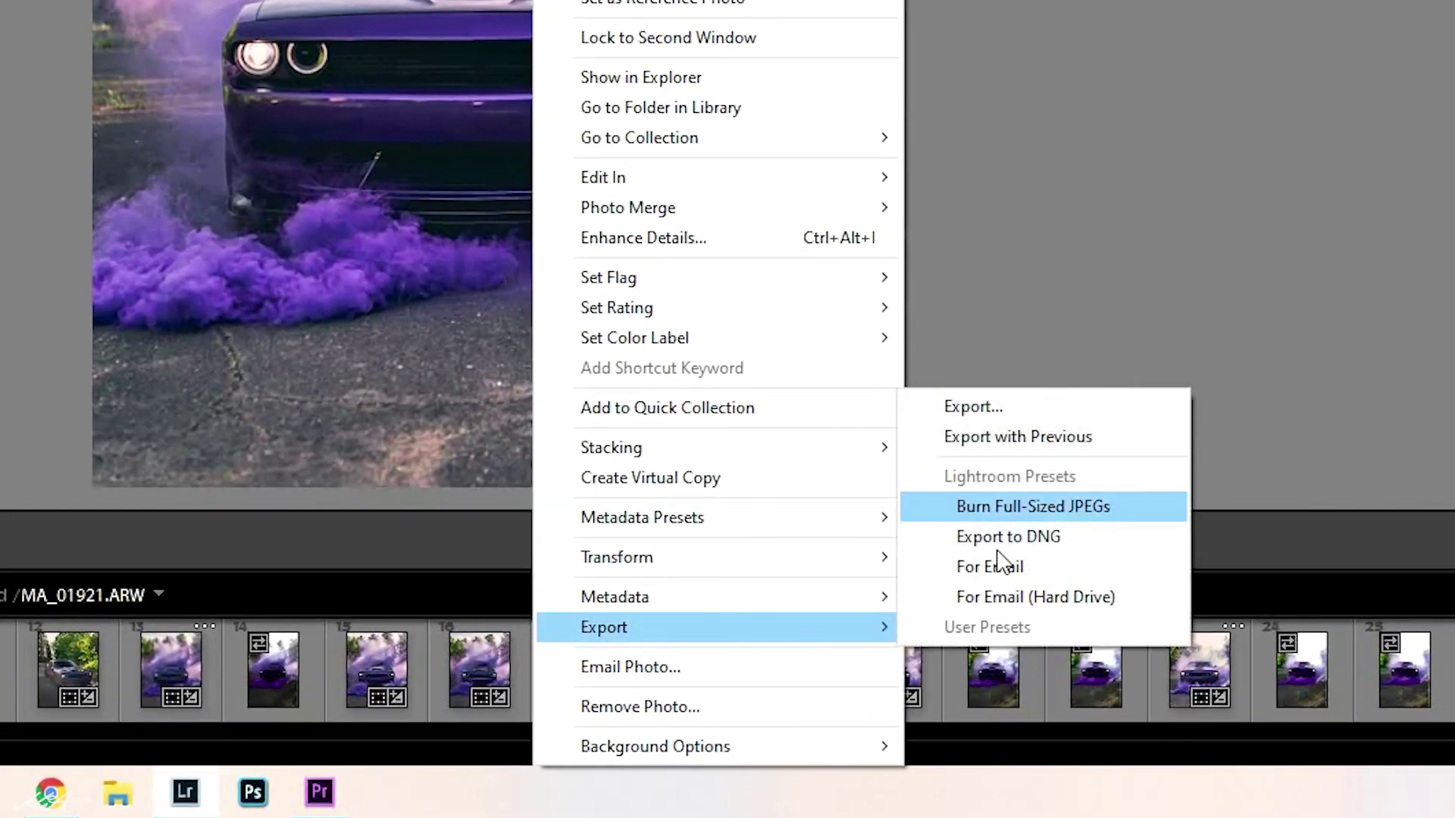
left_click(987, 453)
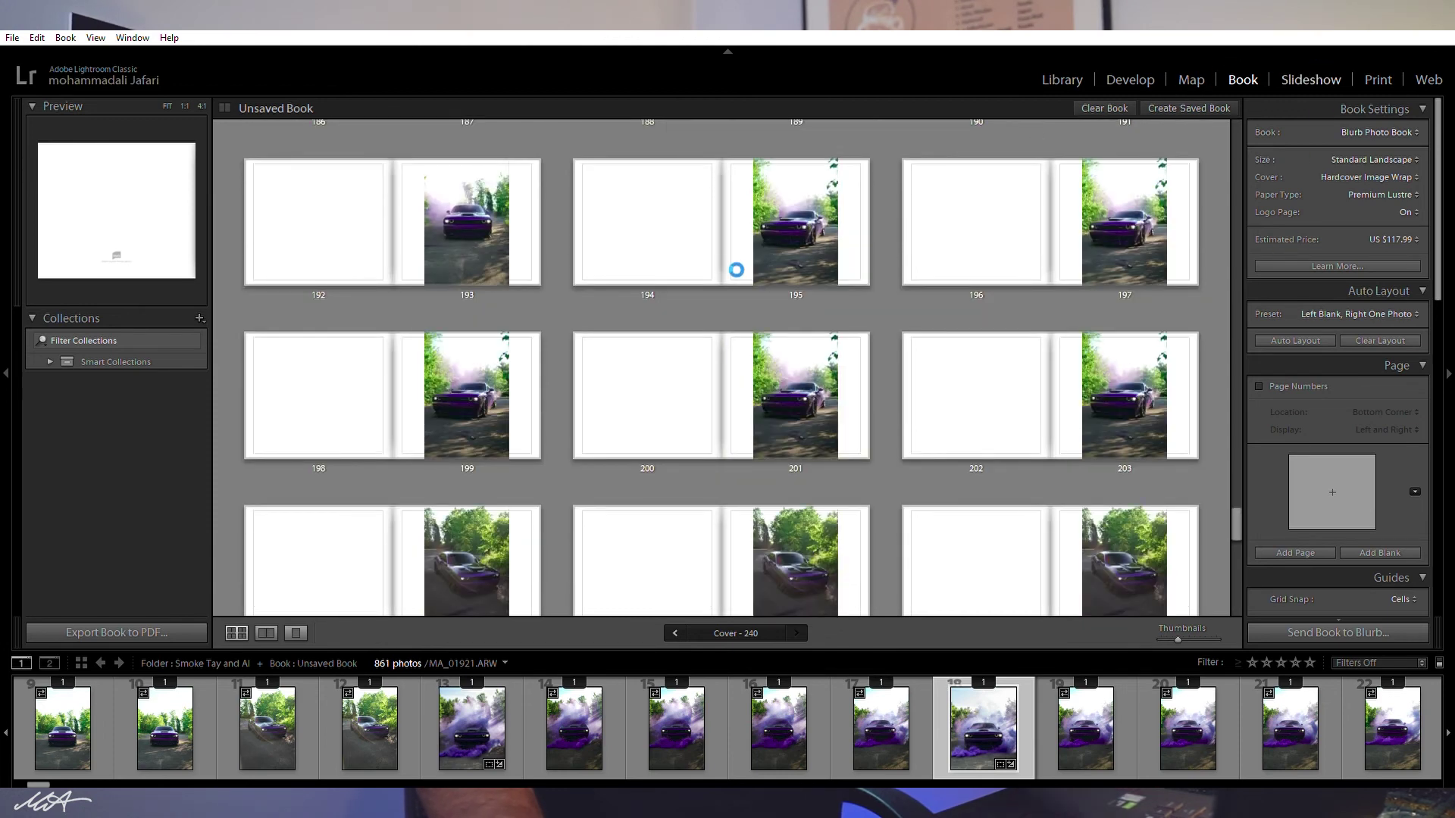
Look through the Slideshow, Print and Web modules with the front-view car photo selected.
key("ctrl+alt+5")
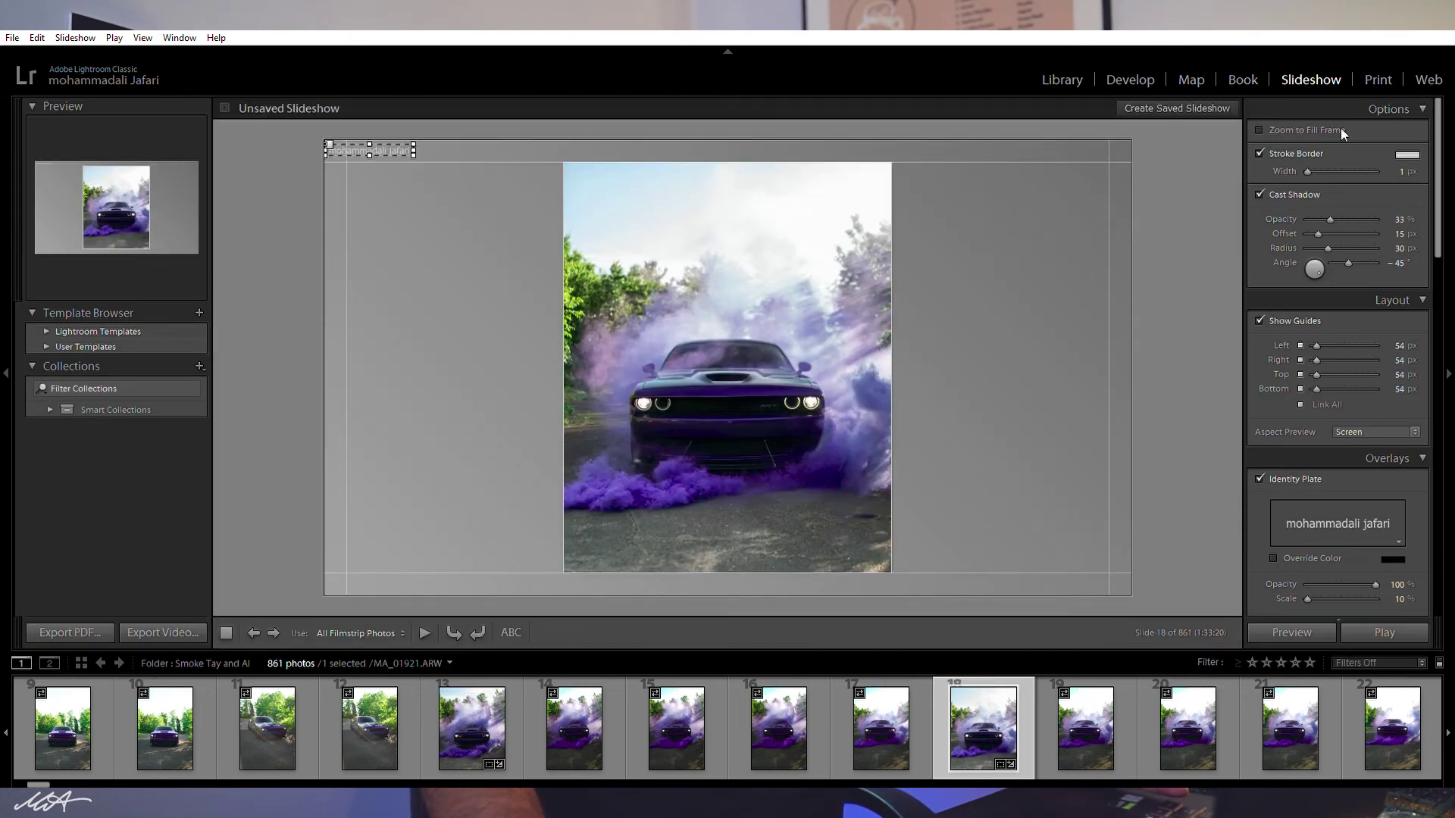
left_click(1376, 78)
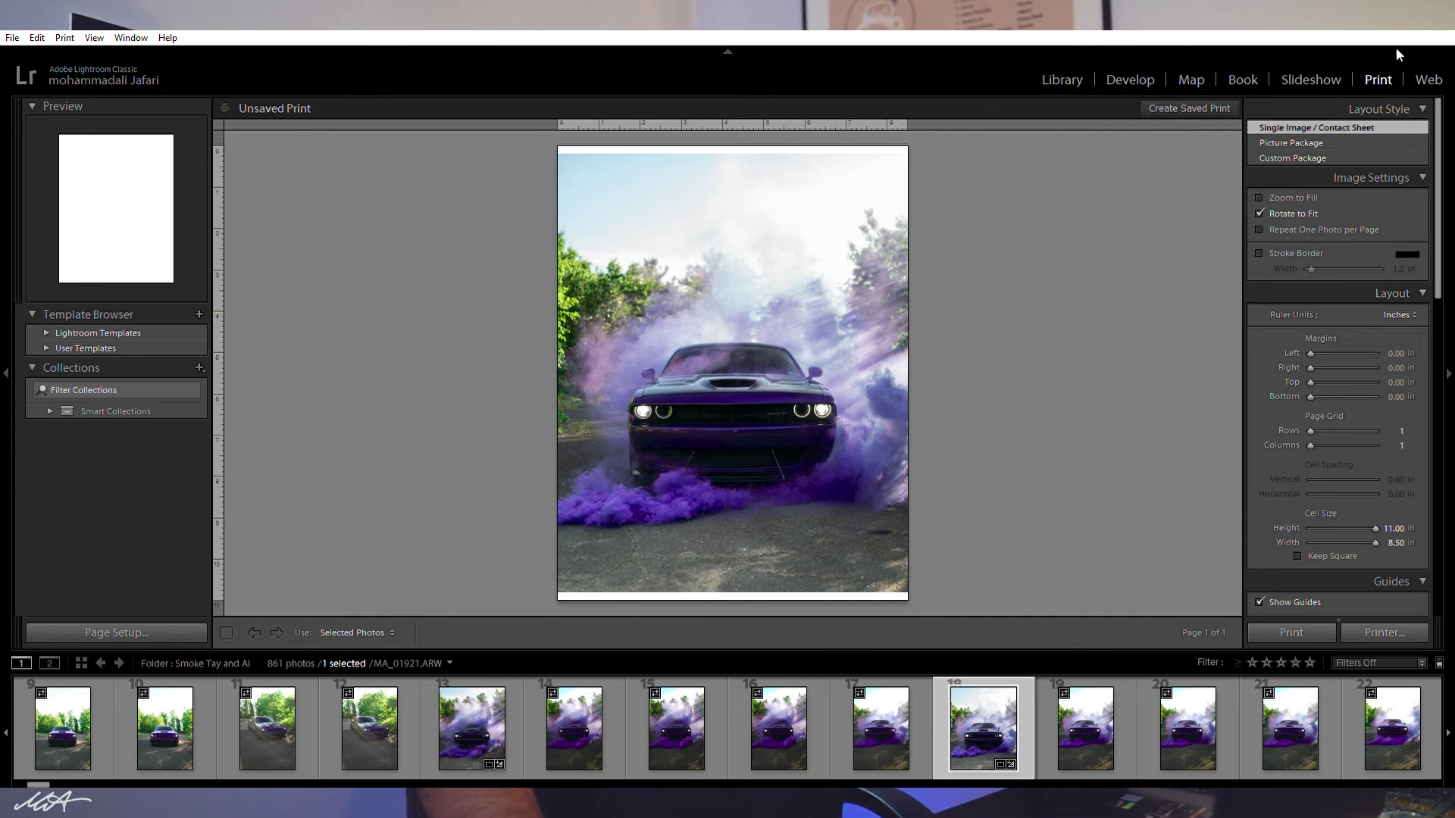
key("ctrl+alt+5")
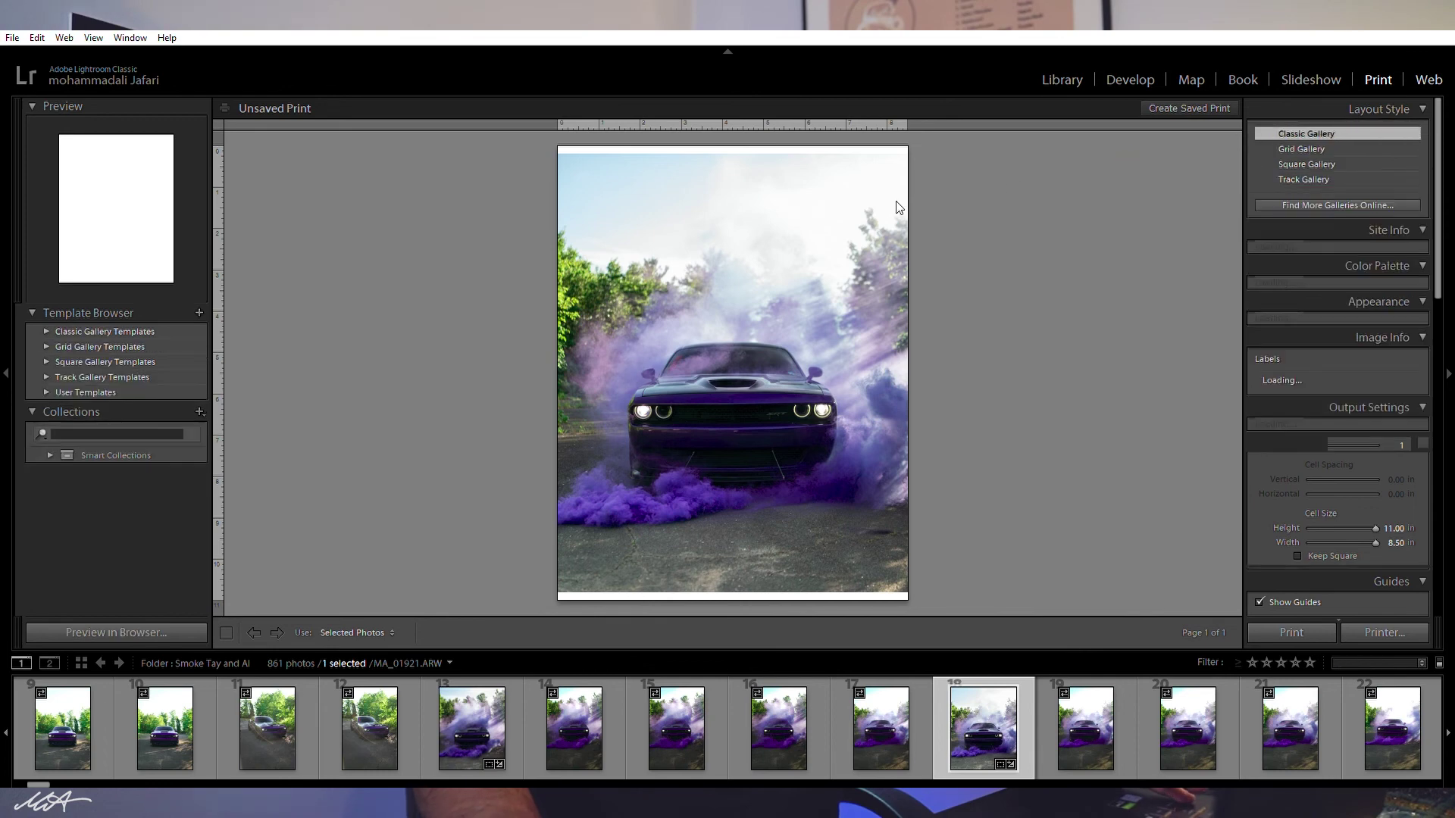